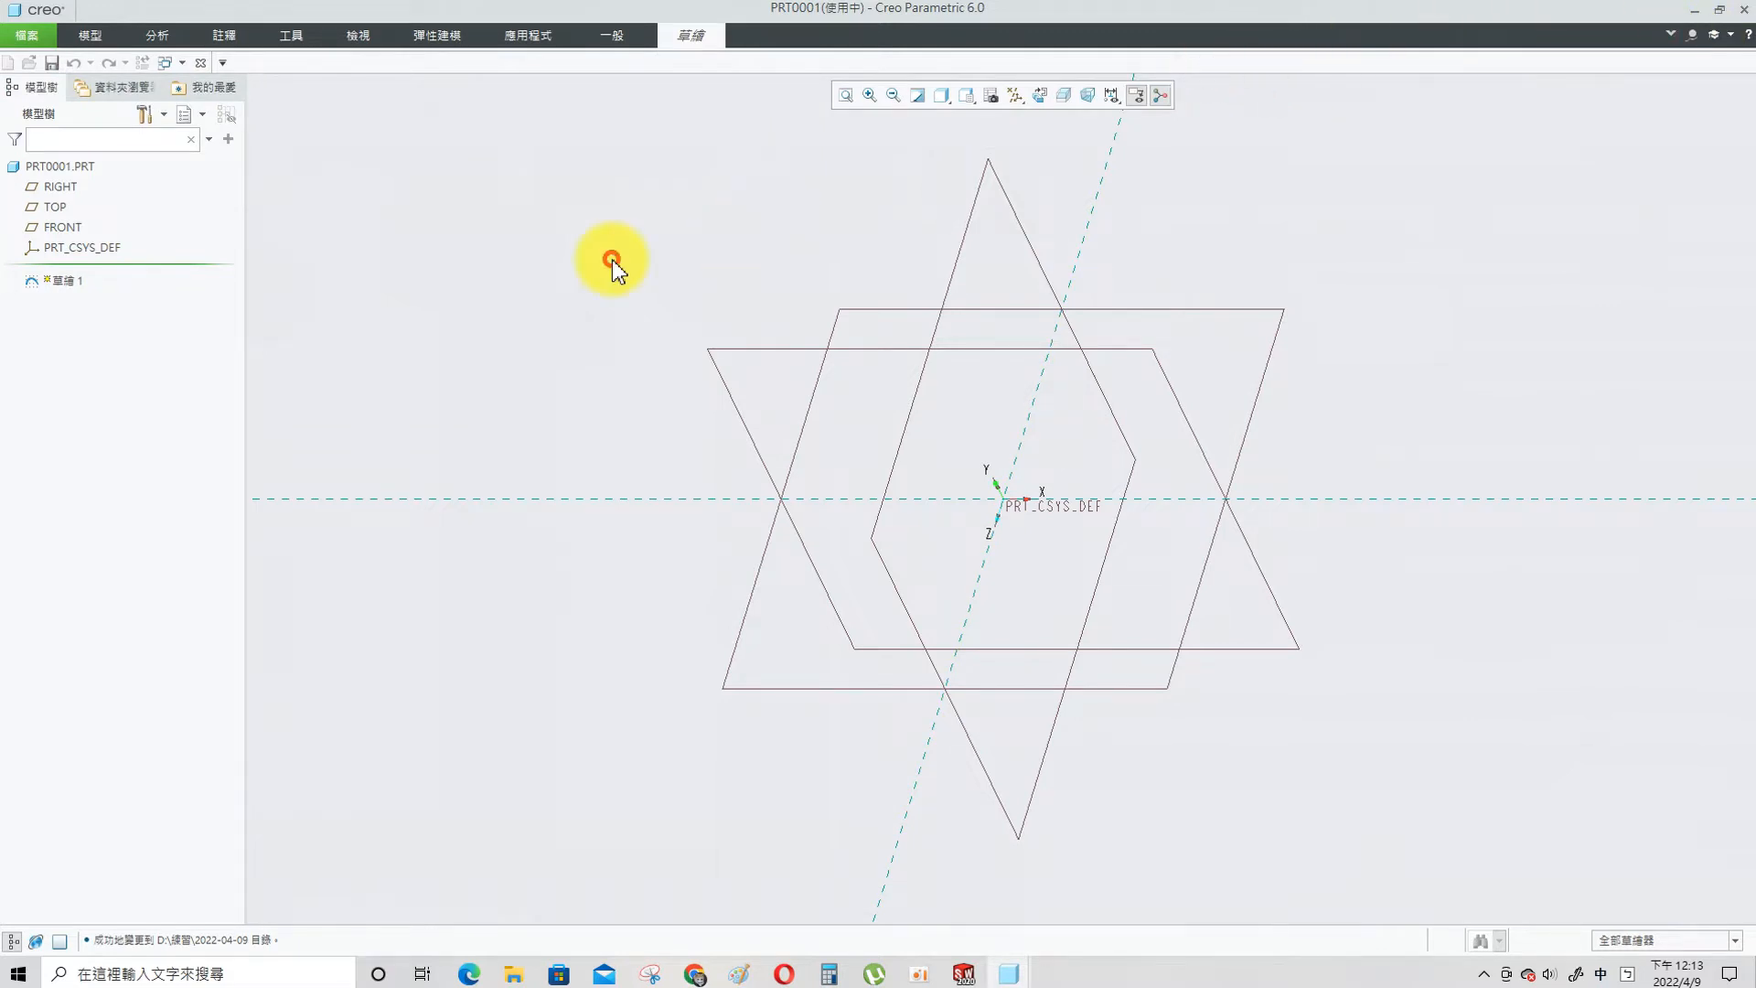
pyautogui.rightClick(1178, 38)
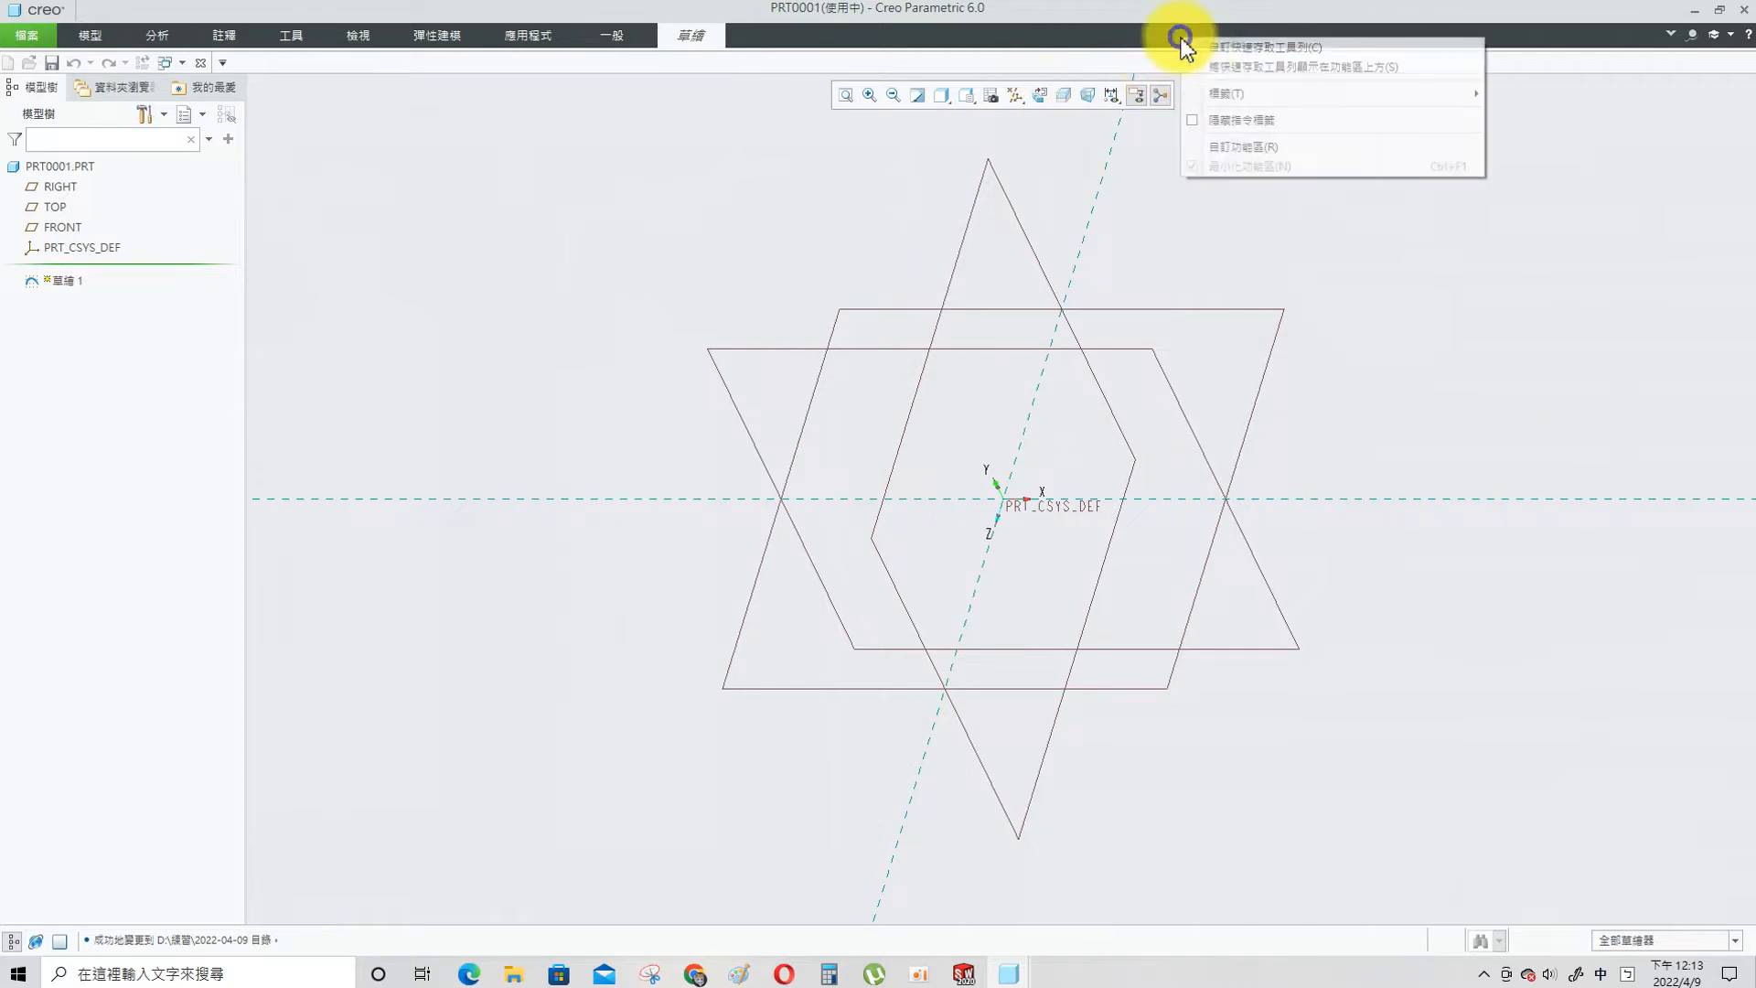
pyautogui.click(1222, 117)
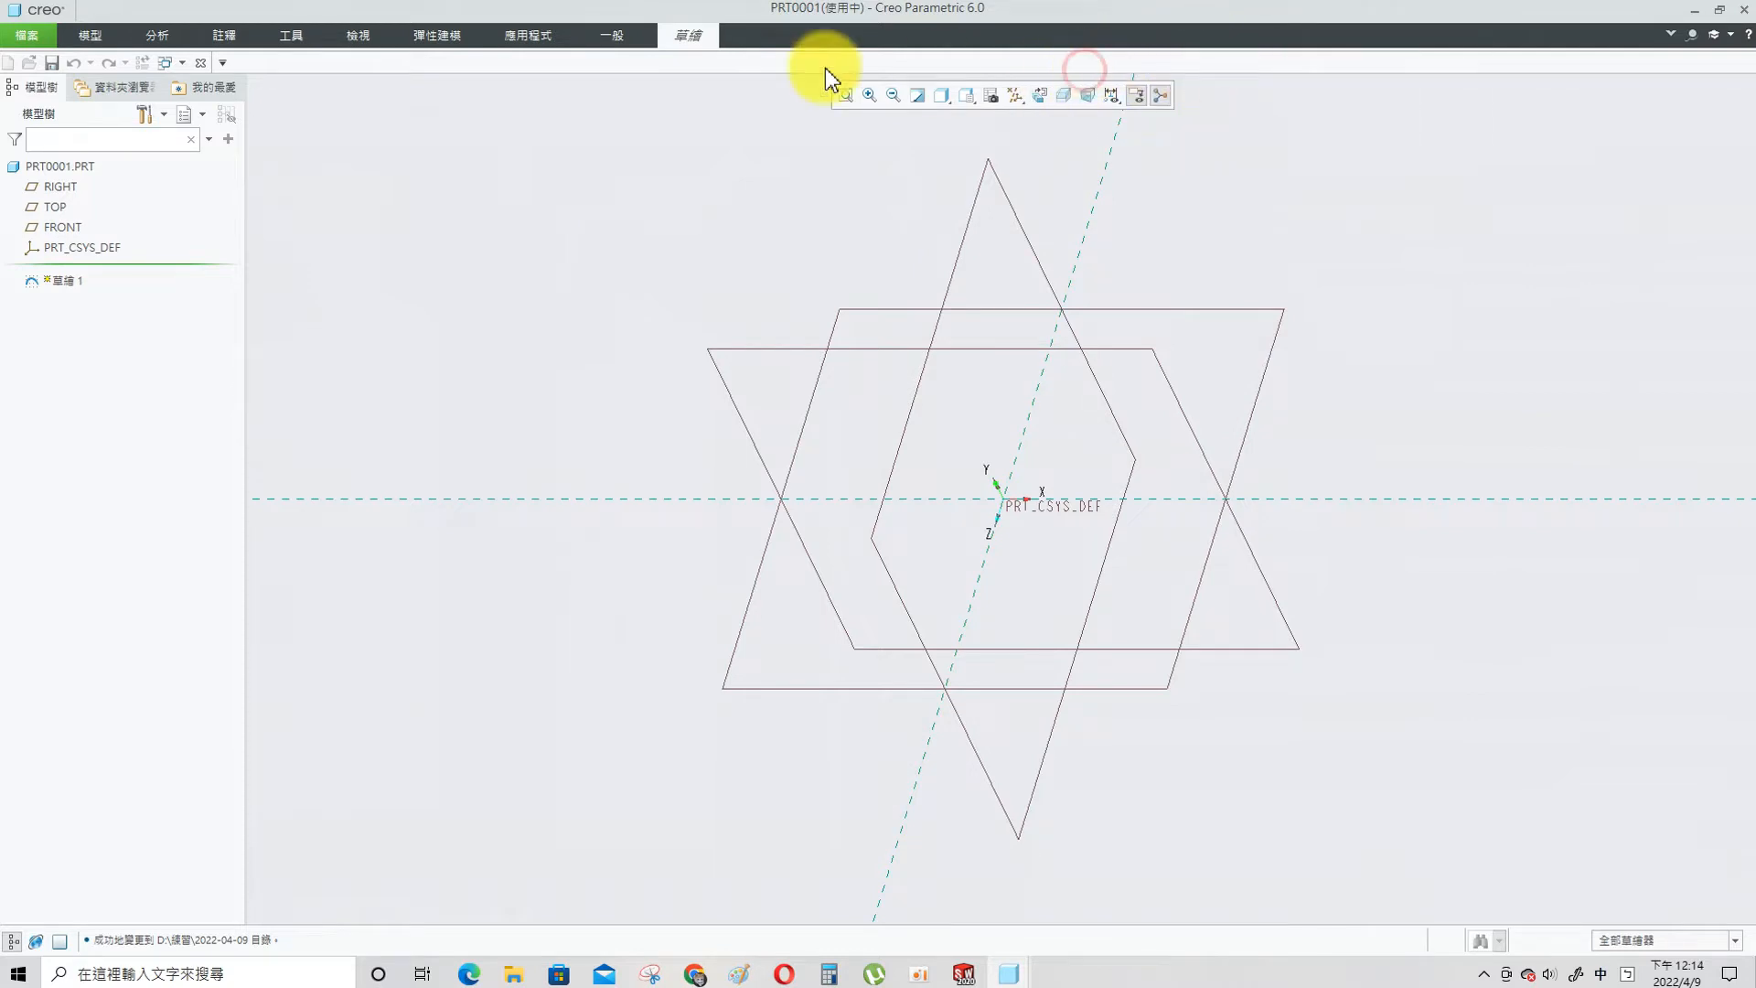
pyautogui.click(690, 38)
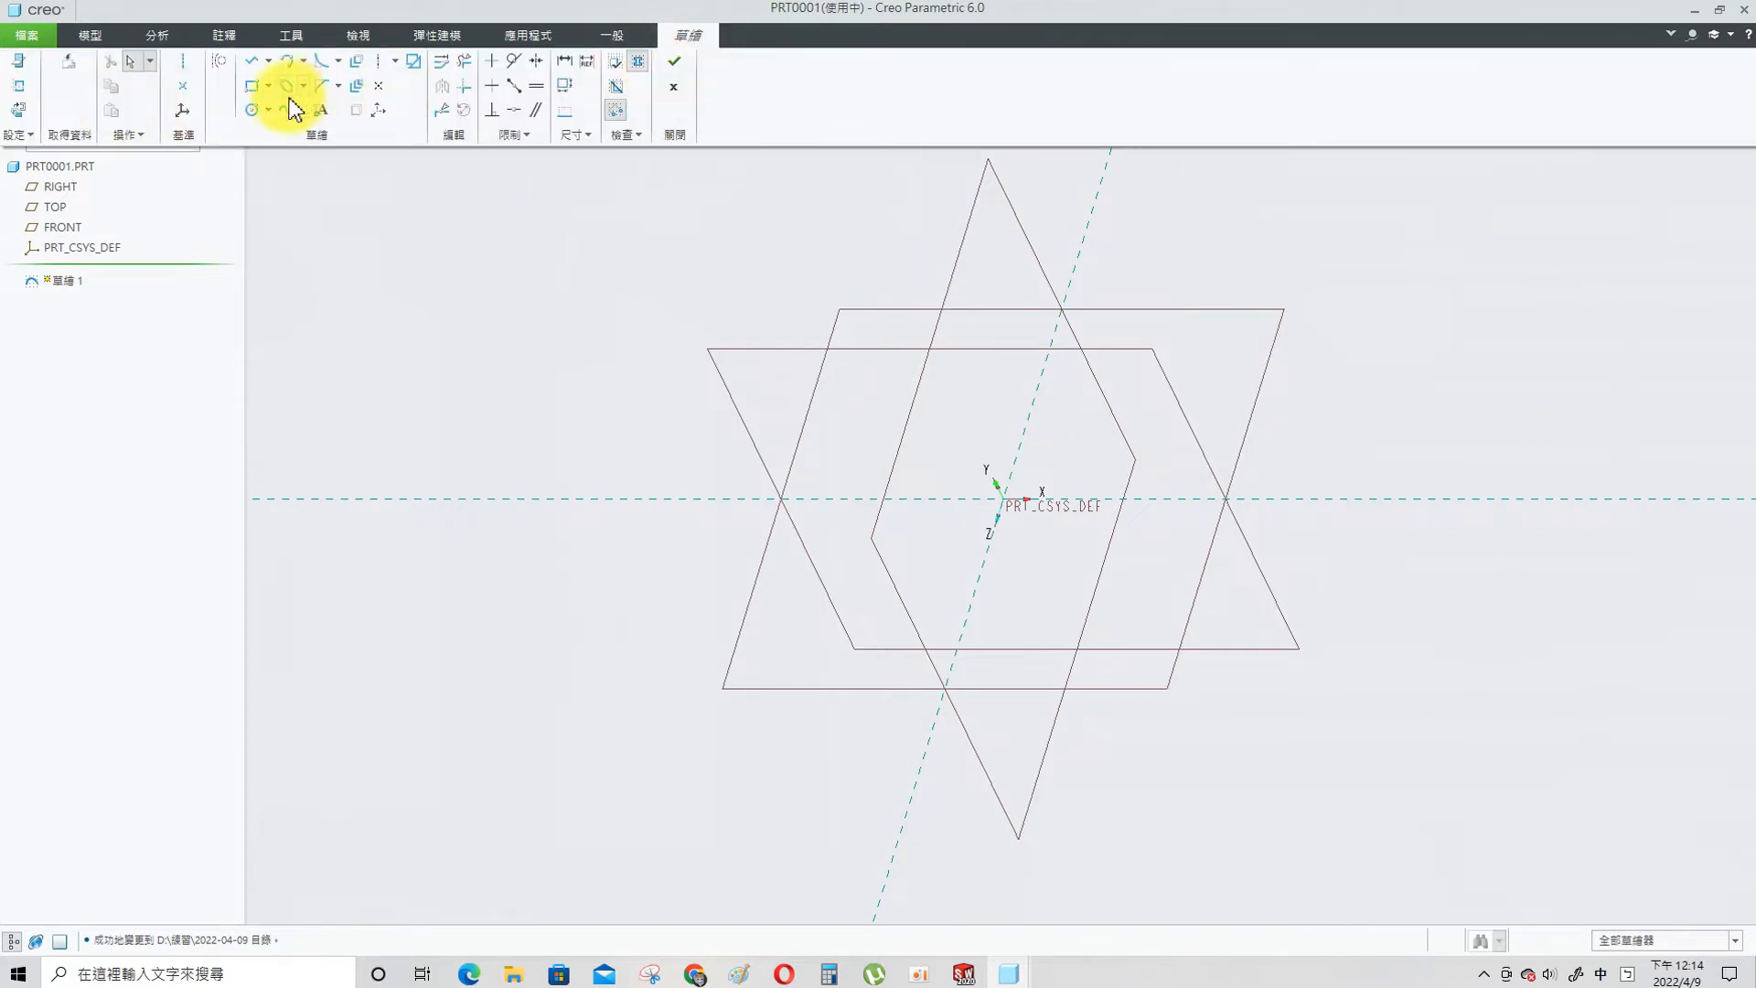
pyautogui.click(254, 87)
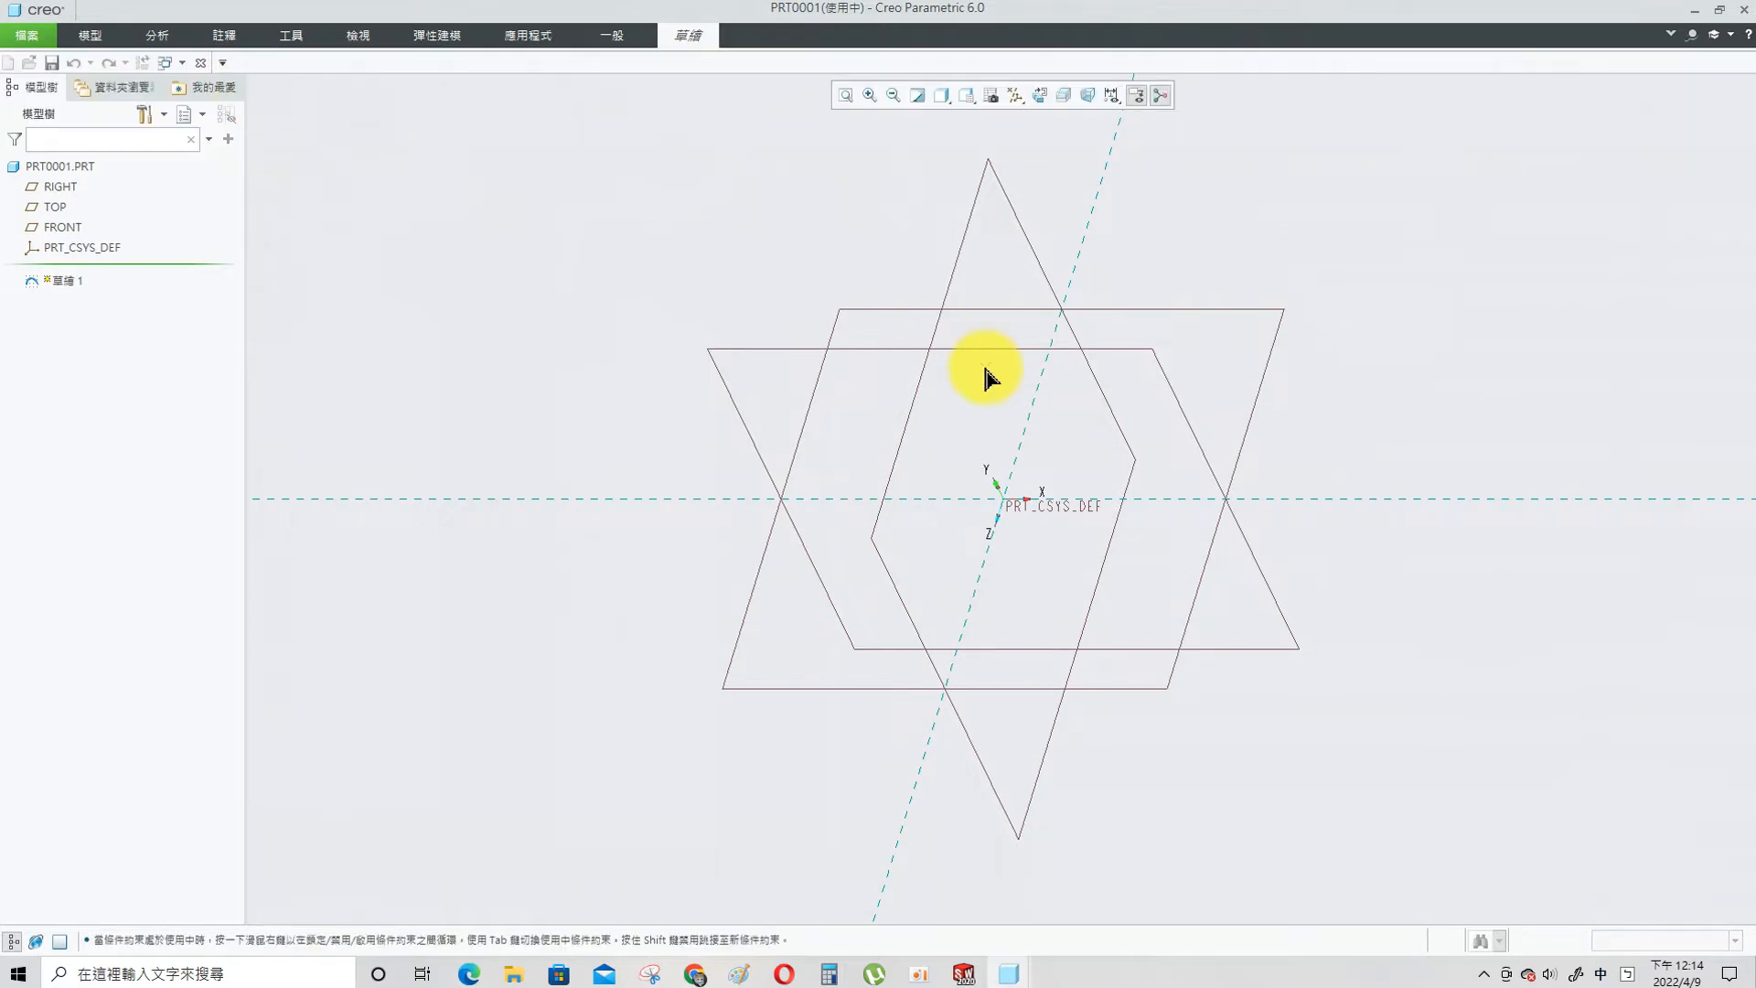
pyautogui.click(995, 500)
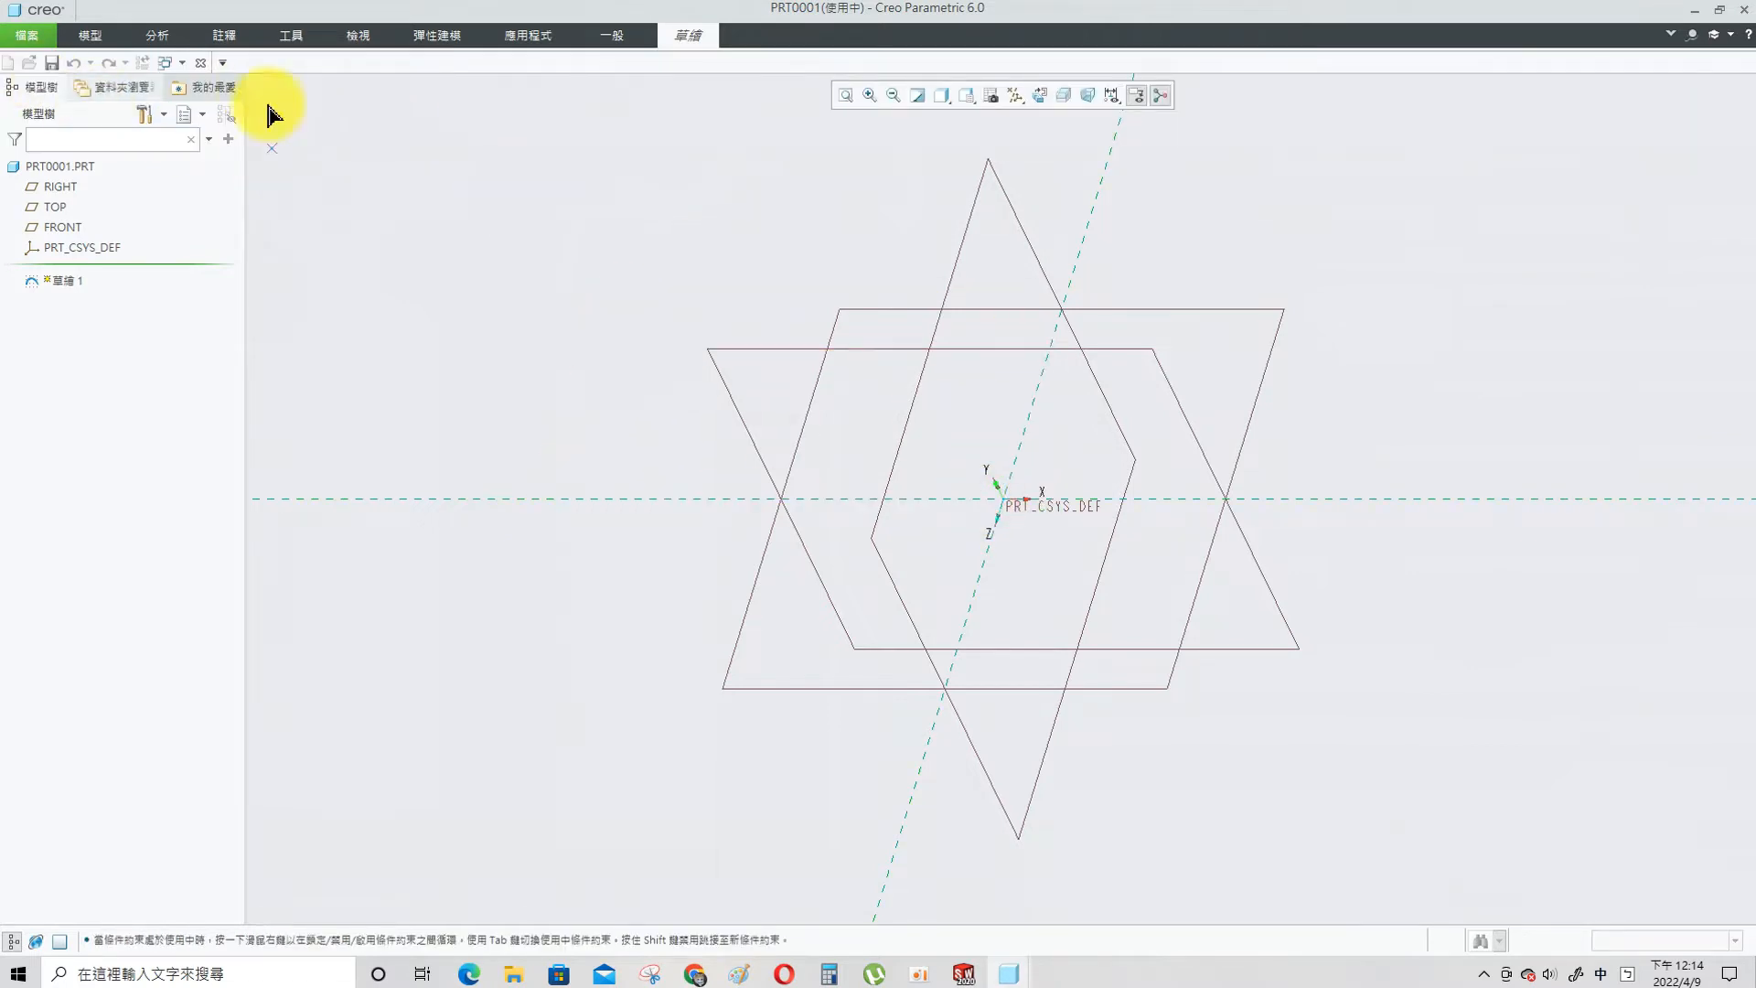
pyautogui.click(687, 43)
pyautogui.rightClick(866, 108)
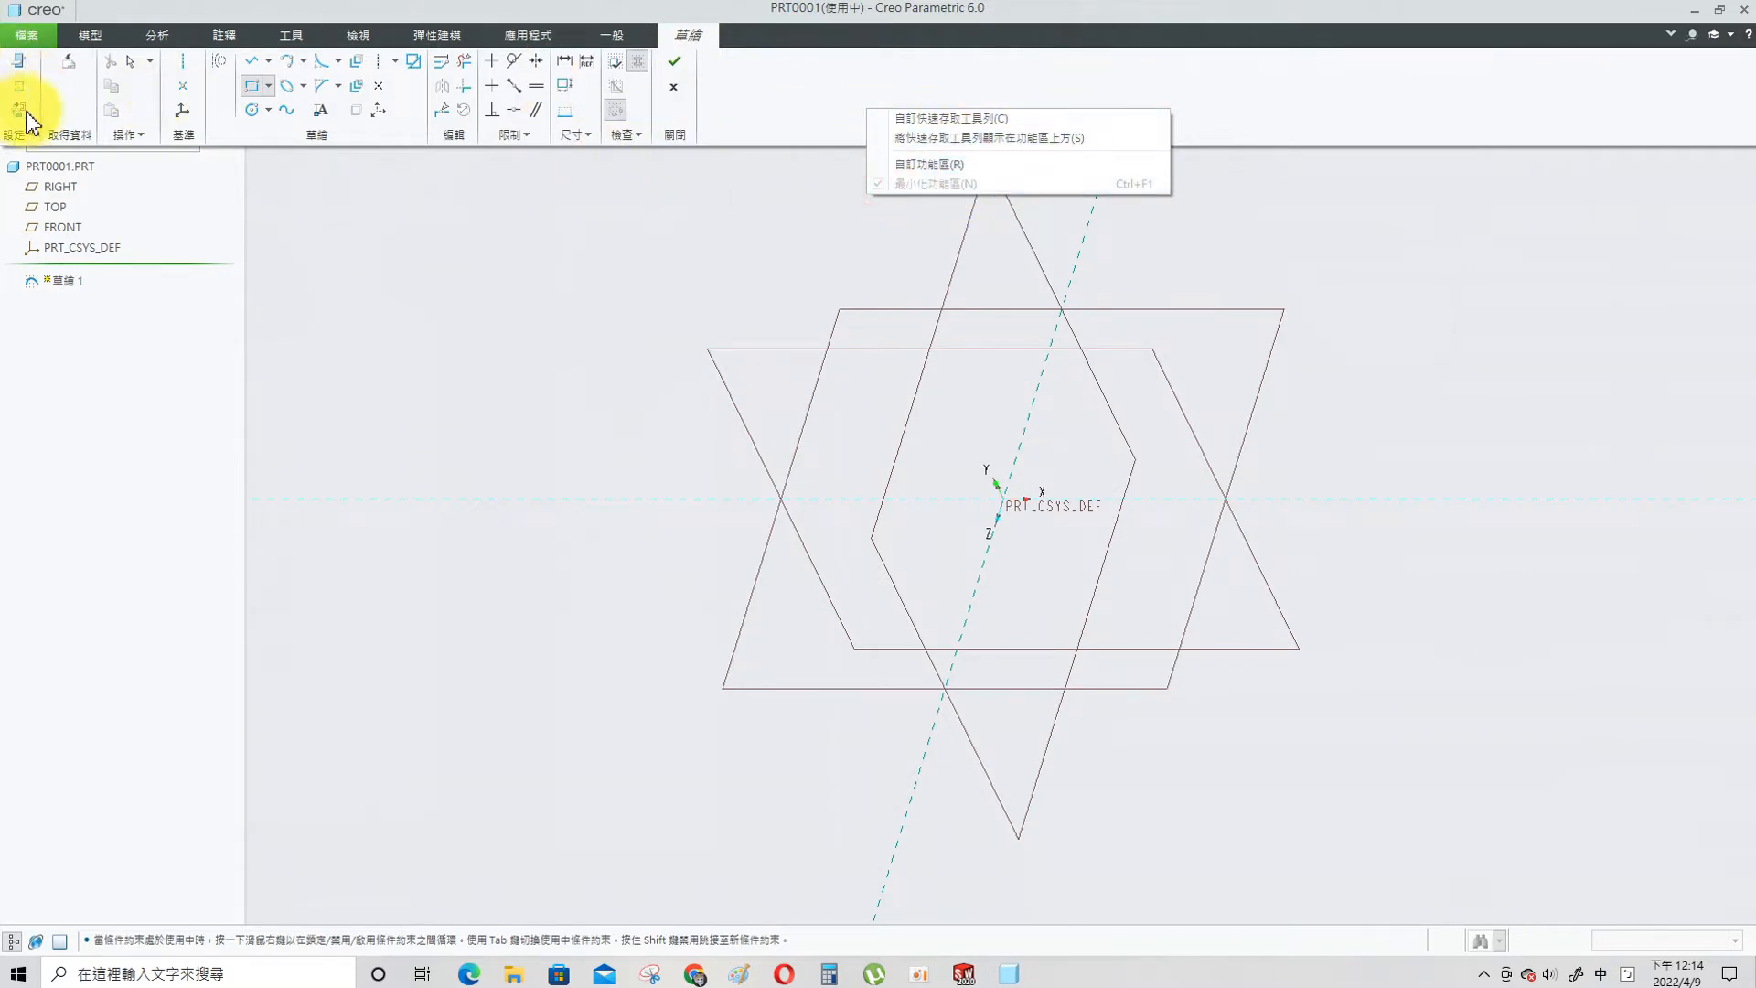
pyautogui.press('Escape')
pyautogui.click(689, 35)
# - Orient the sketch plane parallel to the screen and draw a centre rectangle about 444 by 272 around the origin
pyautogui.click(24, 116)
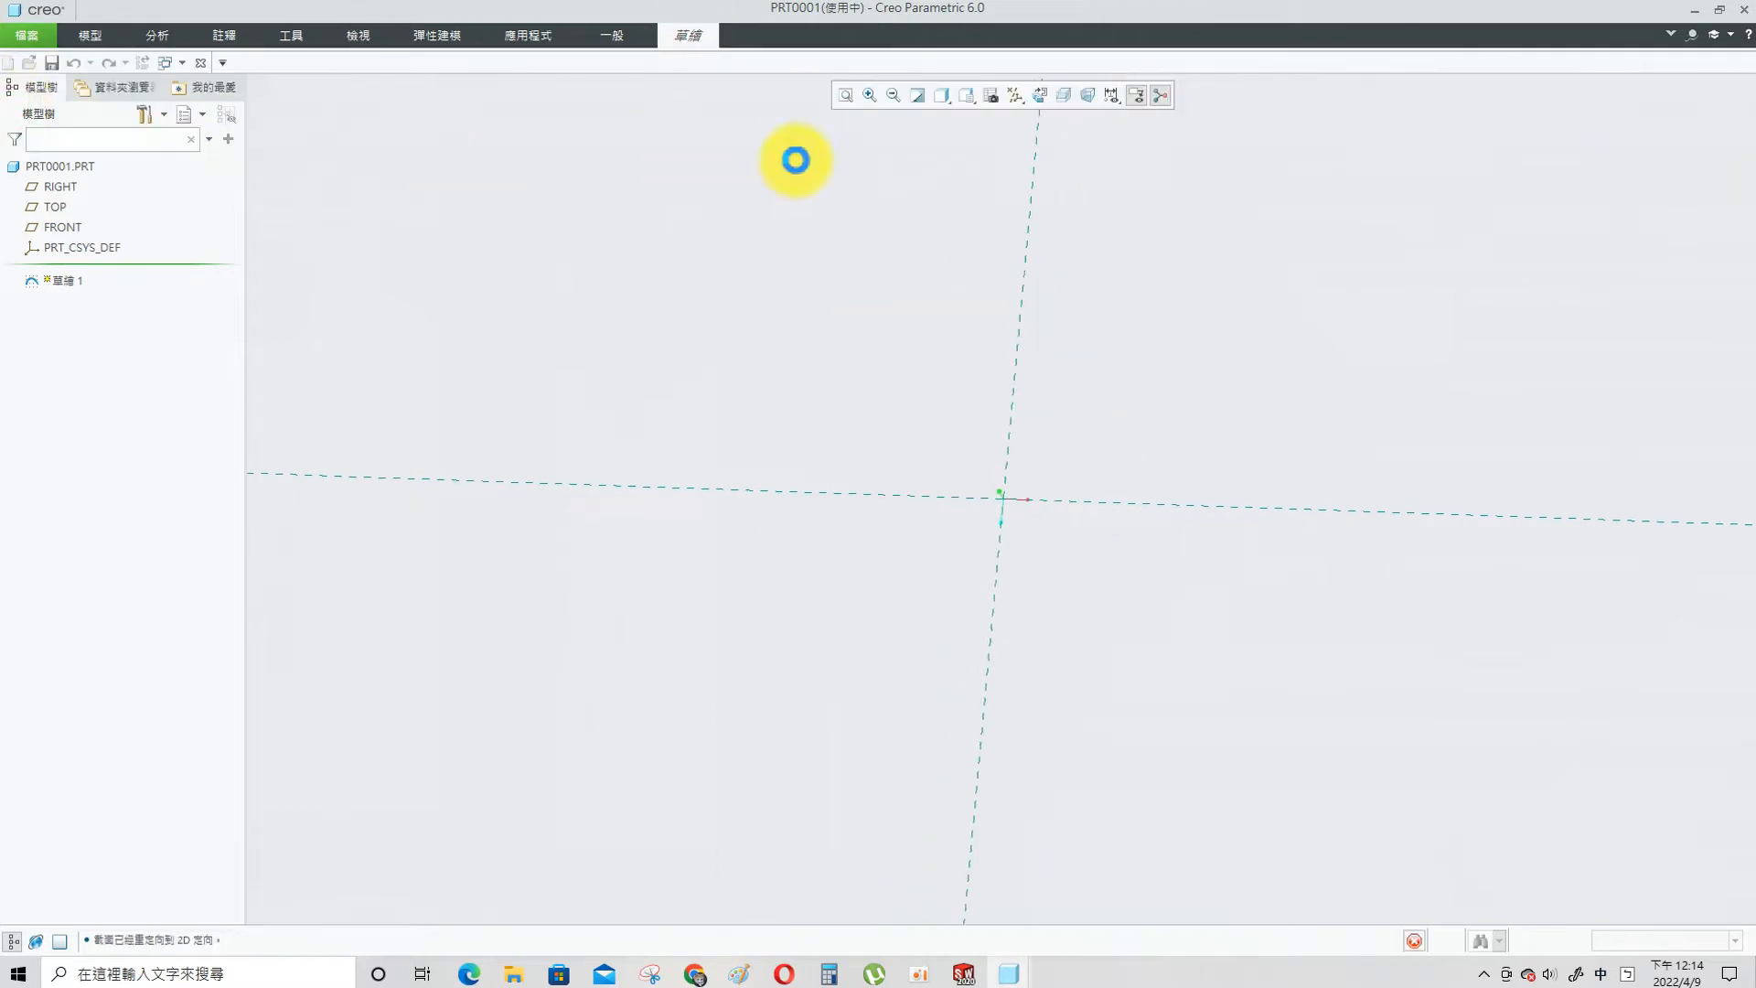
pyautogui.rightClick(869, 40)
pyautogui.click(963, 124)
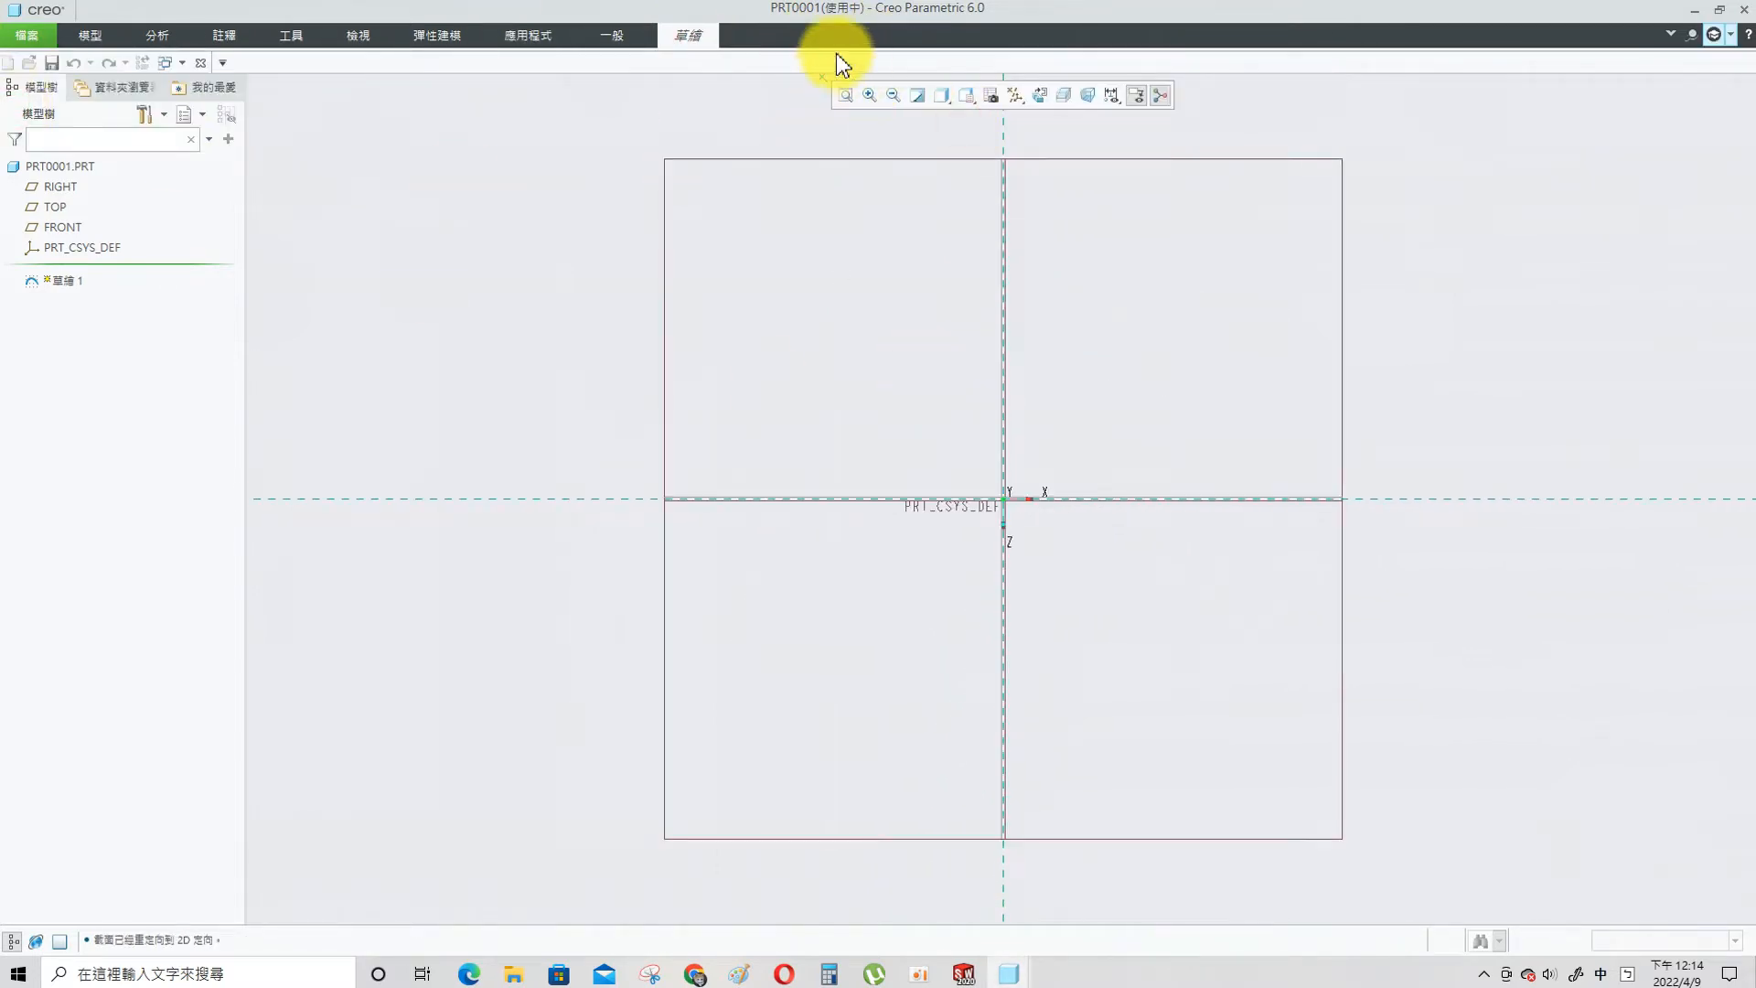
pyautogui.click(661, 43)
pyautogui.click(269, 89)
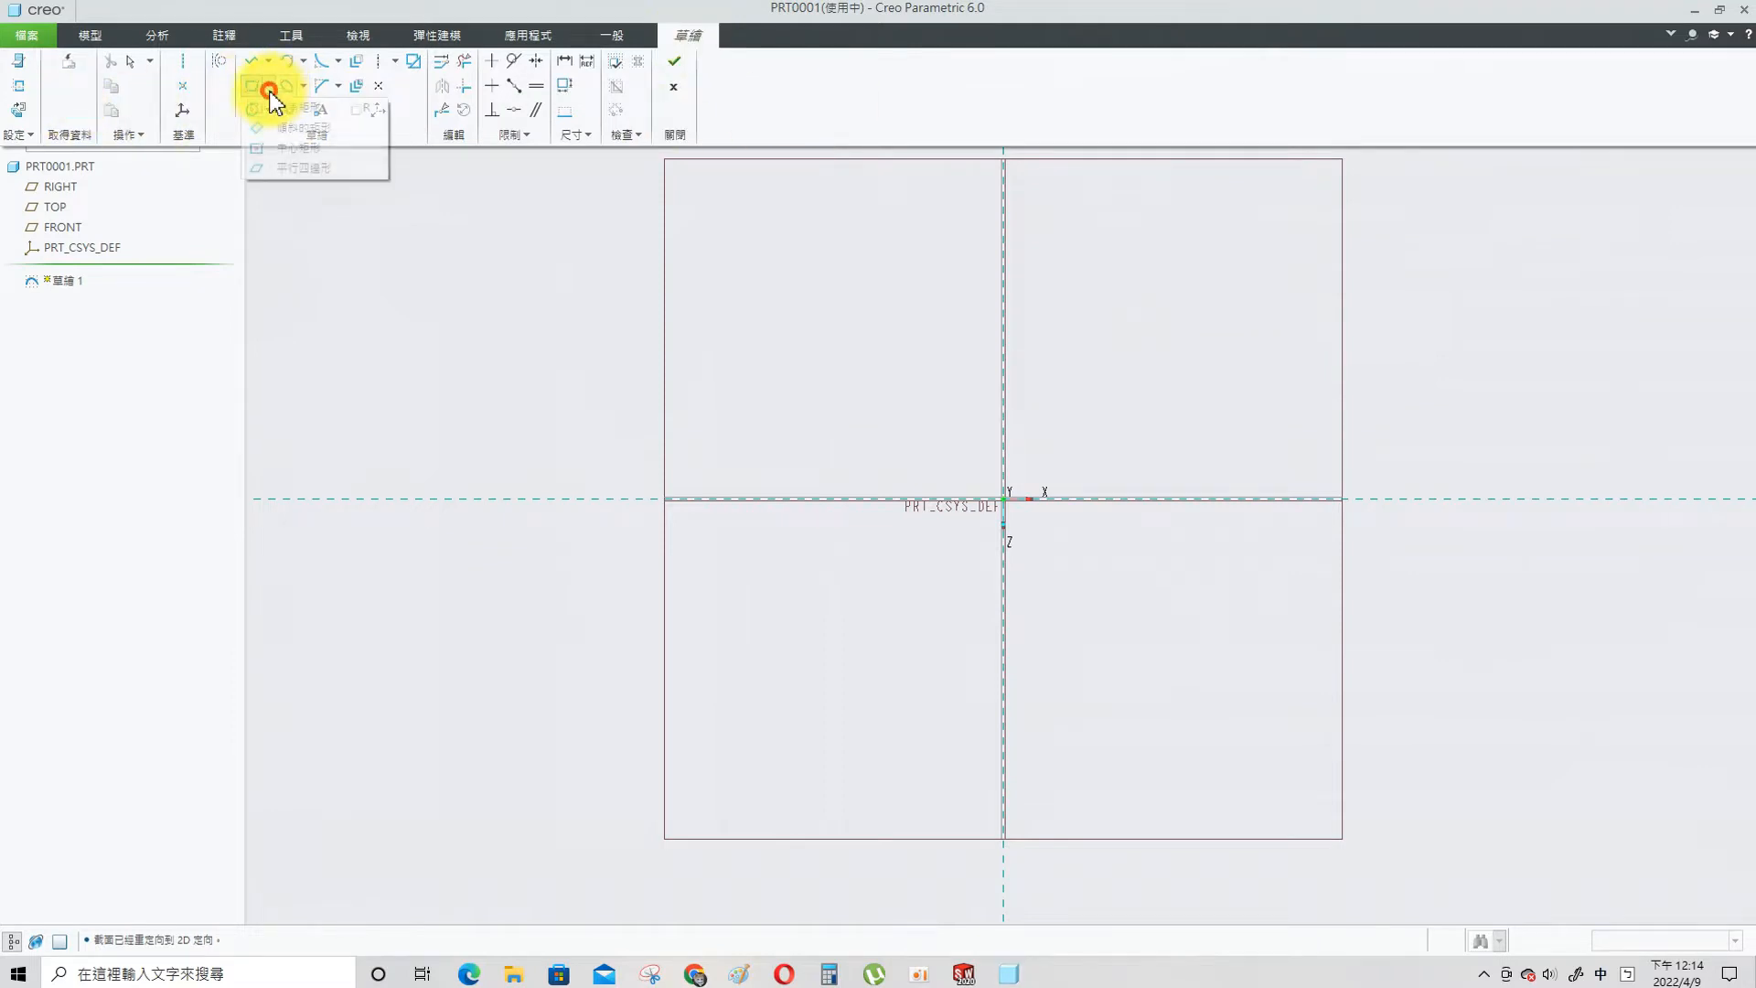
pyautogui.click(274, 147)
pyautogui.click(1006, 501)
pyautogui.click(707, 317)
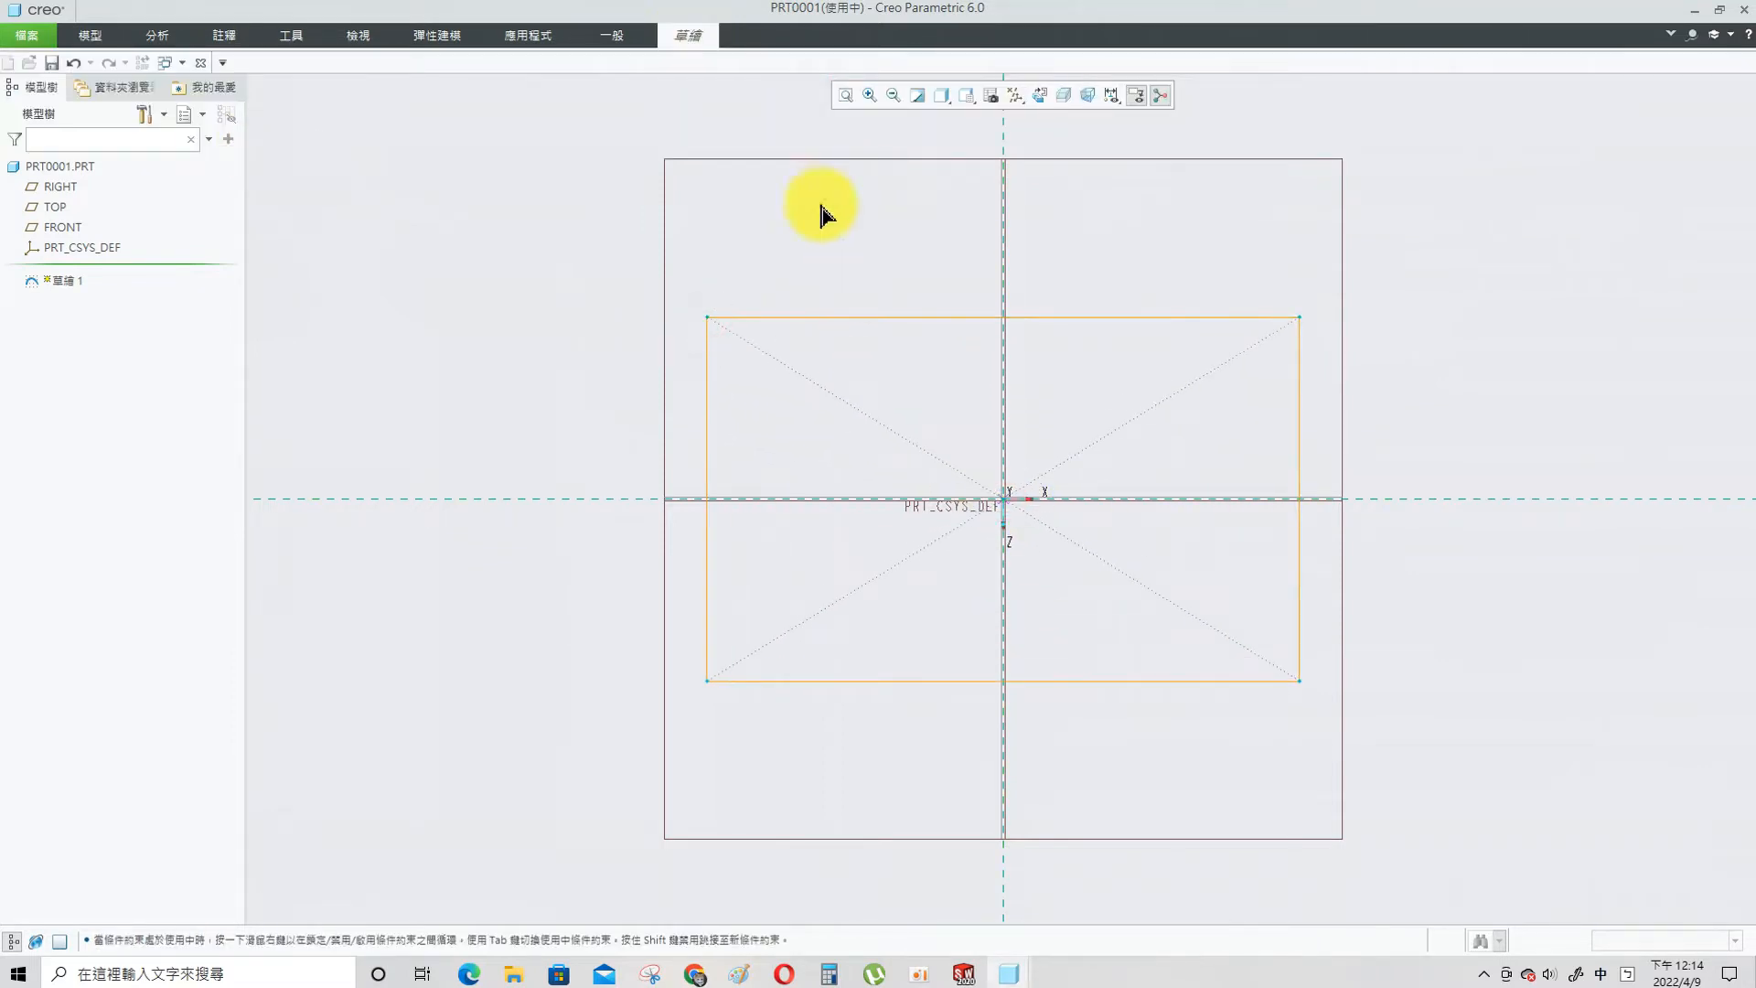
# - Dimension the base rectangle to 100 wide and 80 high
pyautogui.click(708, 41)
pyautogui.middleClick(952, 285)
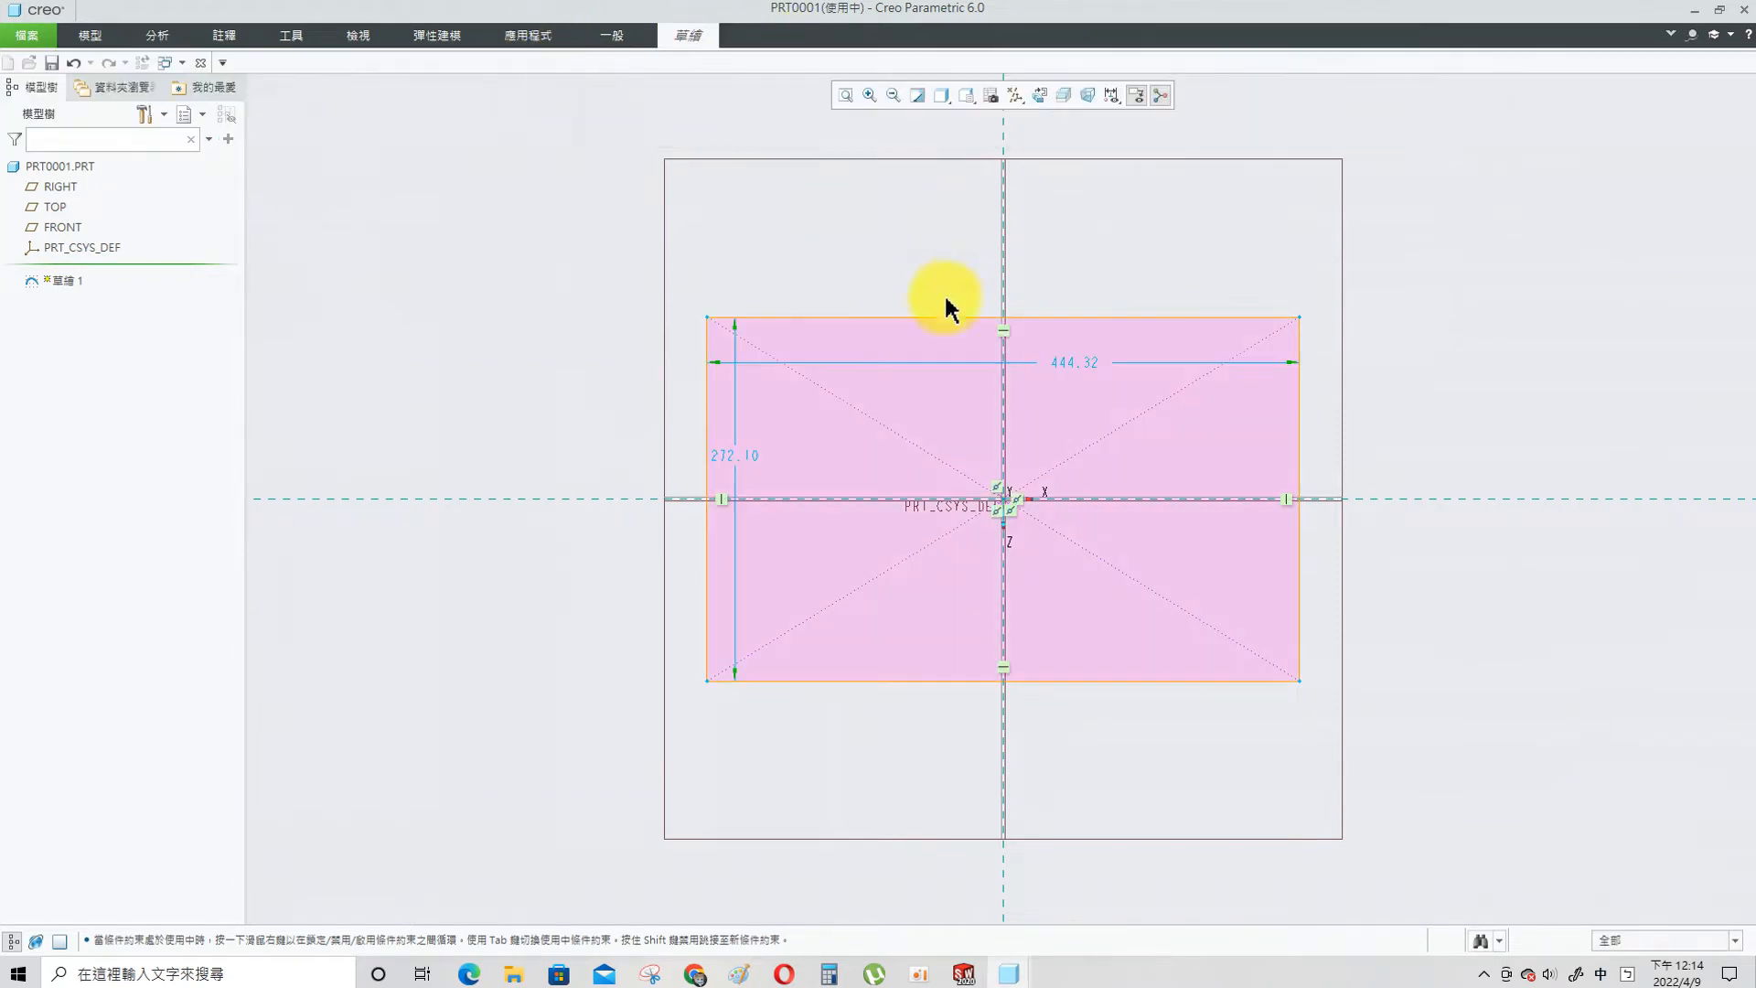
pyautogui.write('10')
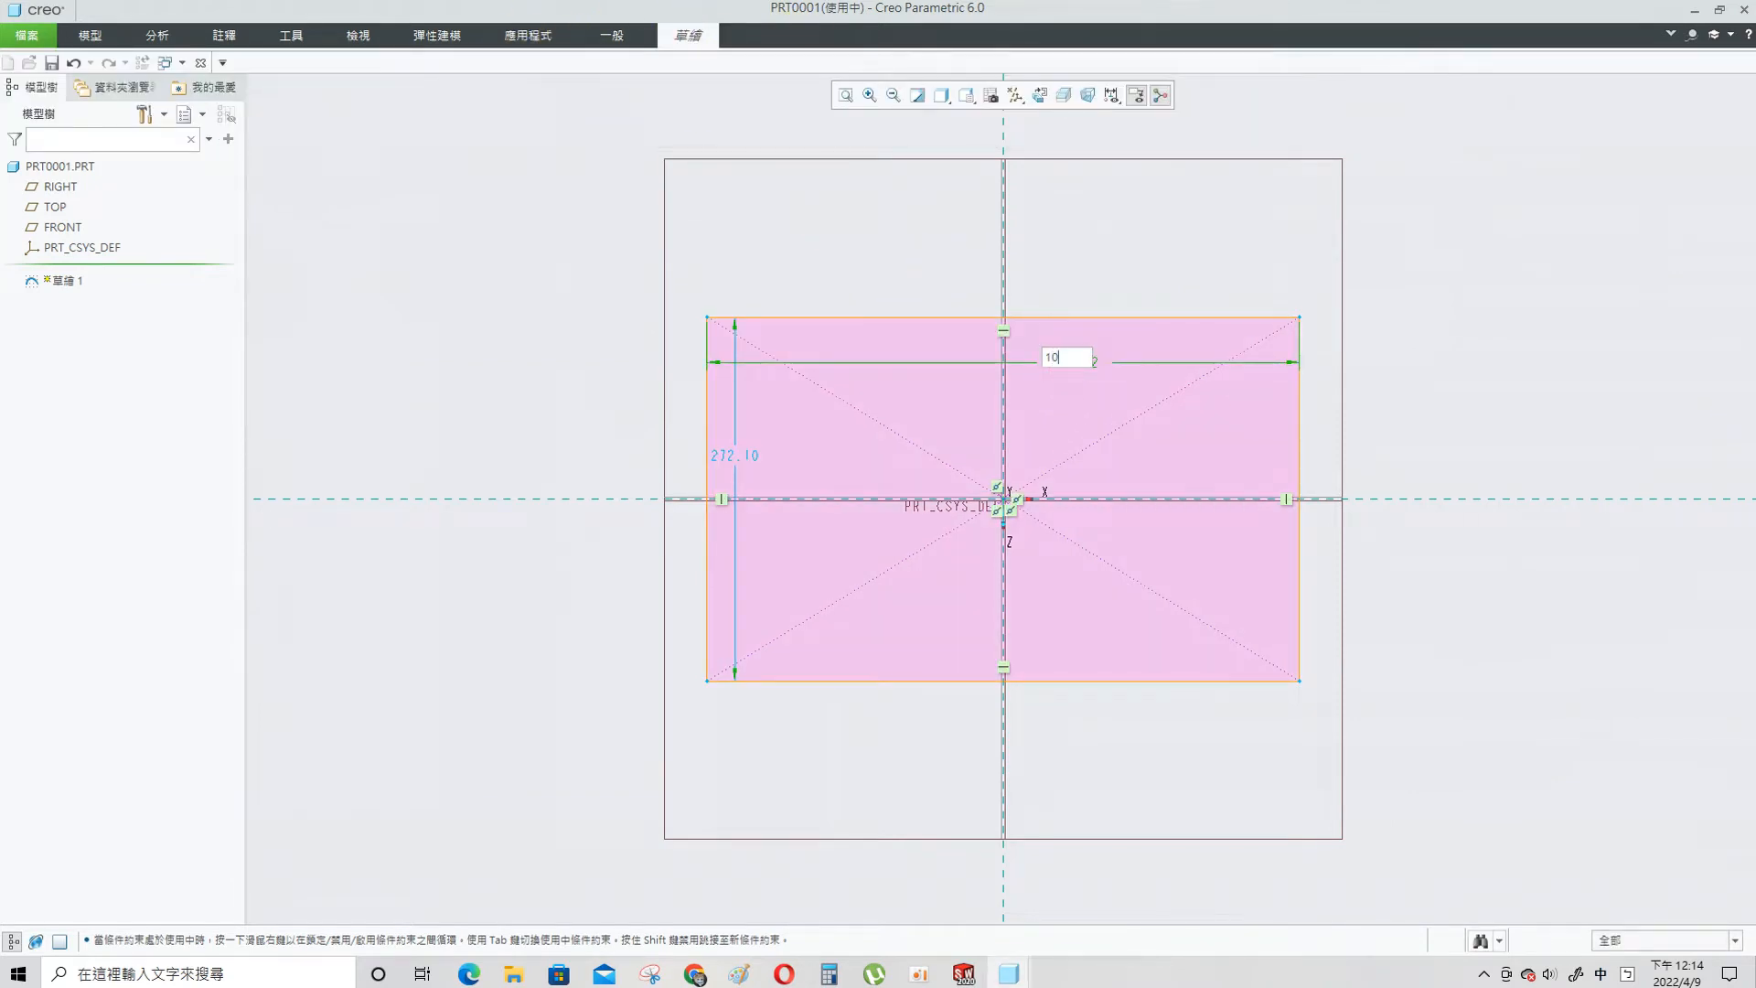
pyautogui.write('0')
pyautogui.press('Return')
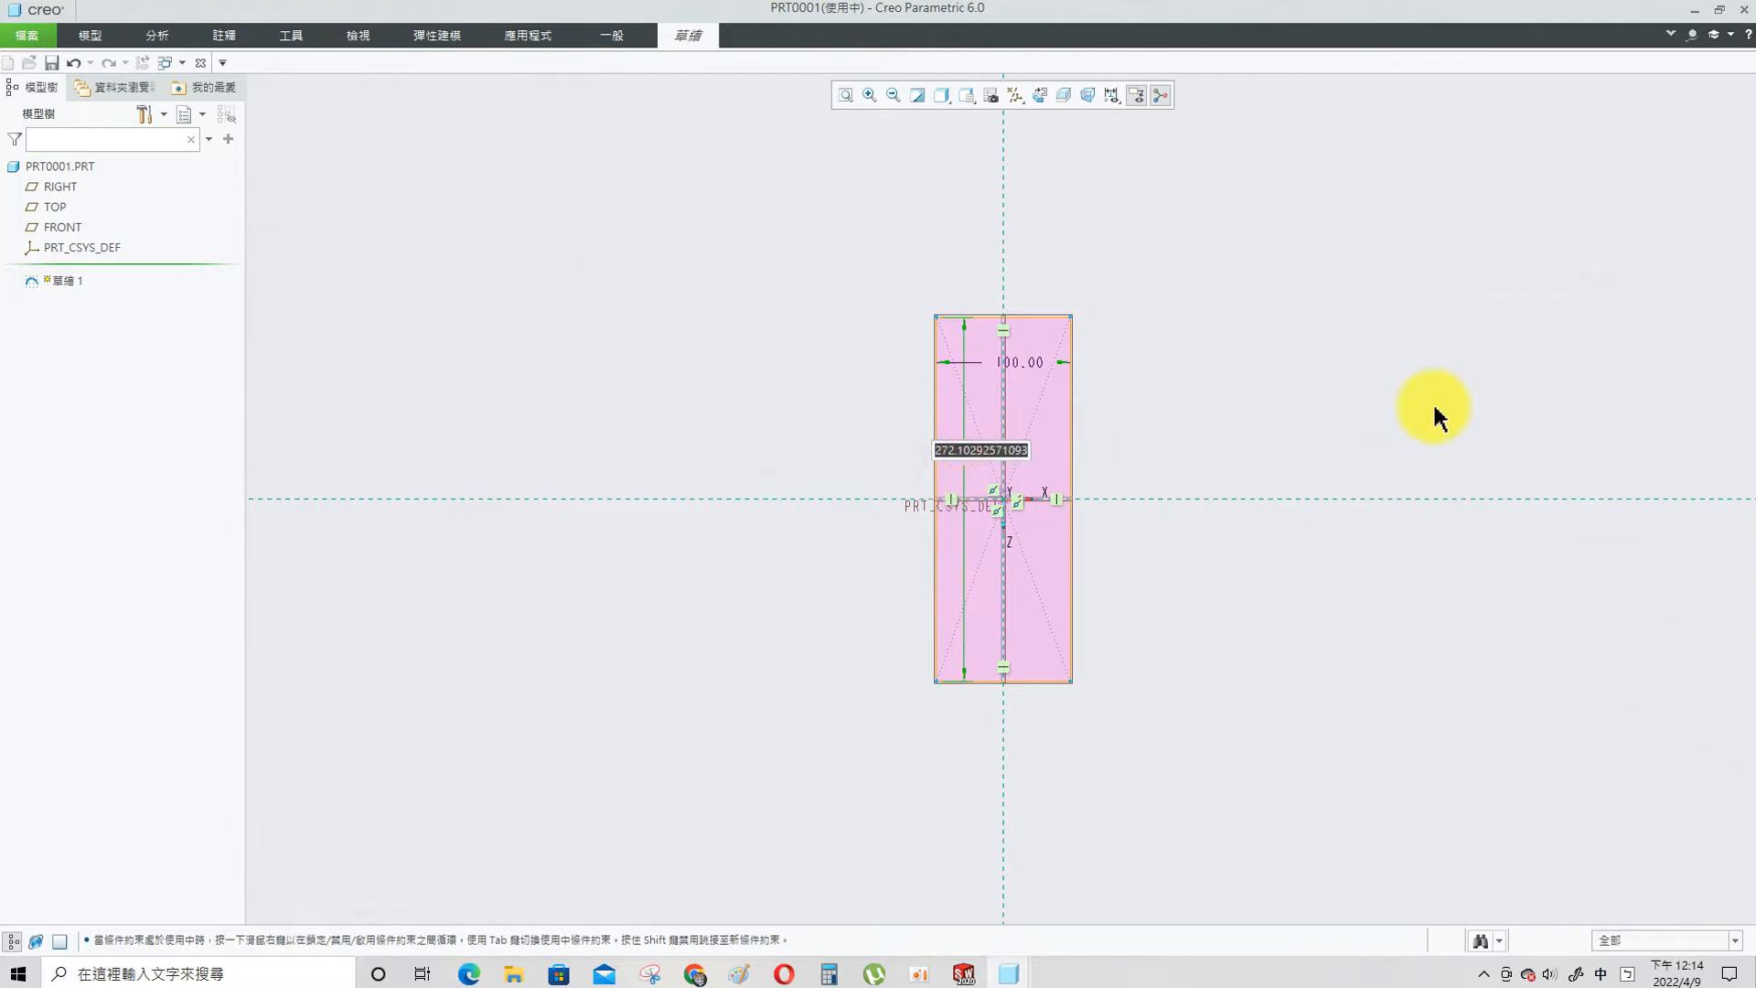
pyautogui.press('Return')
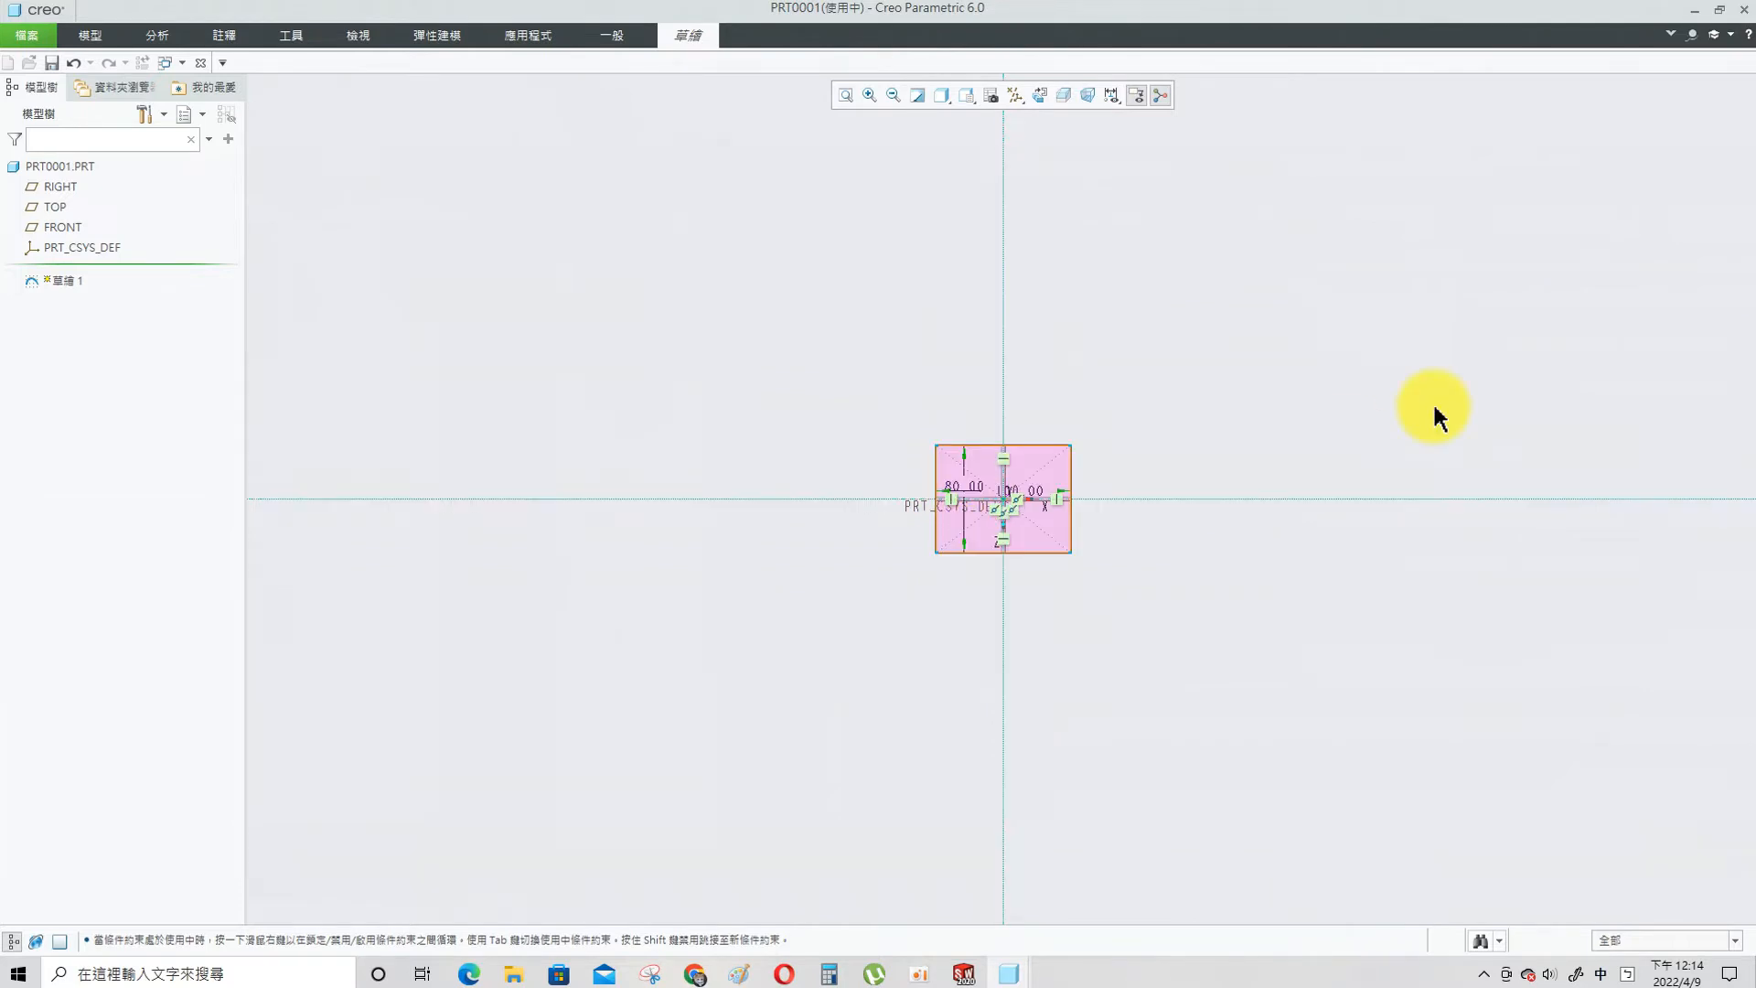
# - Move the quick access toolbar above the ribbon
pyautogui.click(691, 35)
pyautogui.rightClick(853, 110)
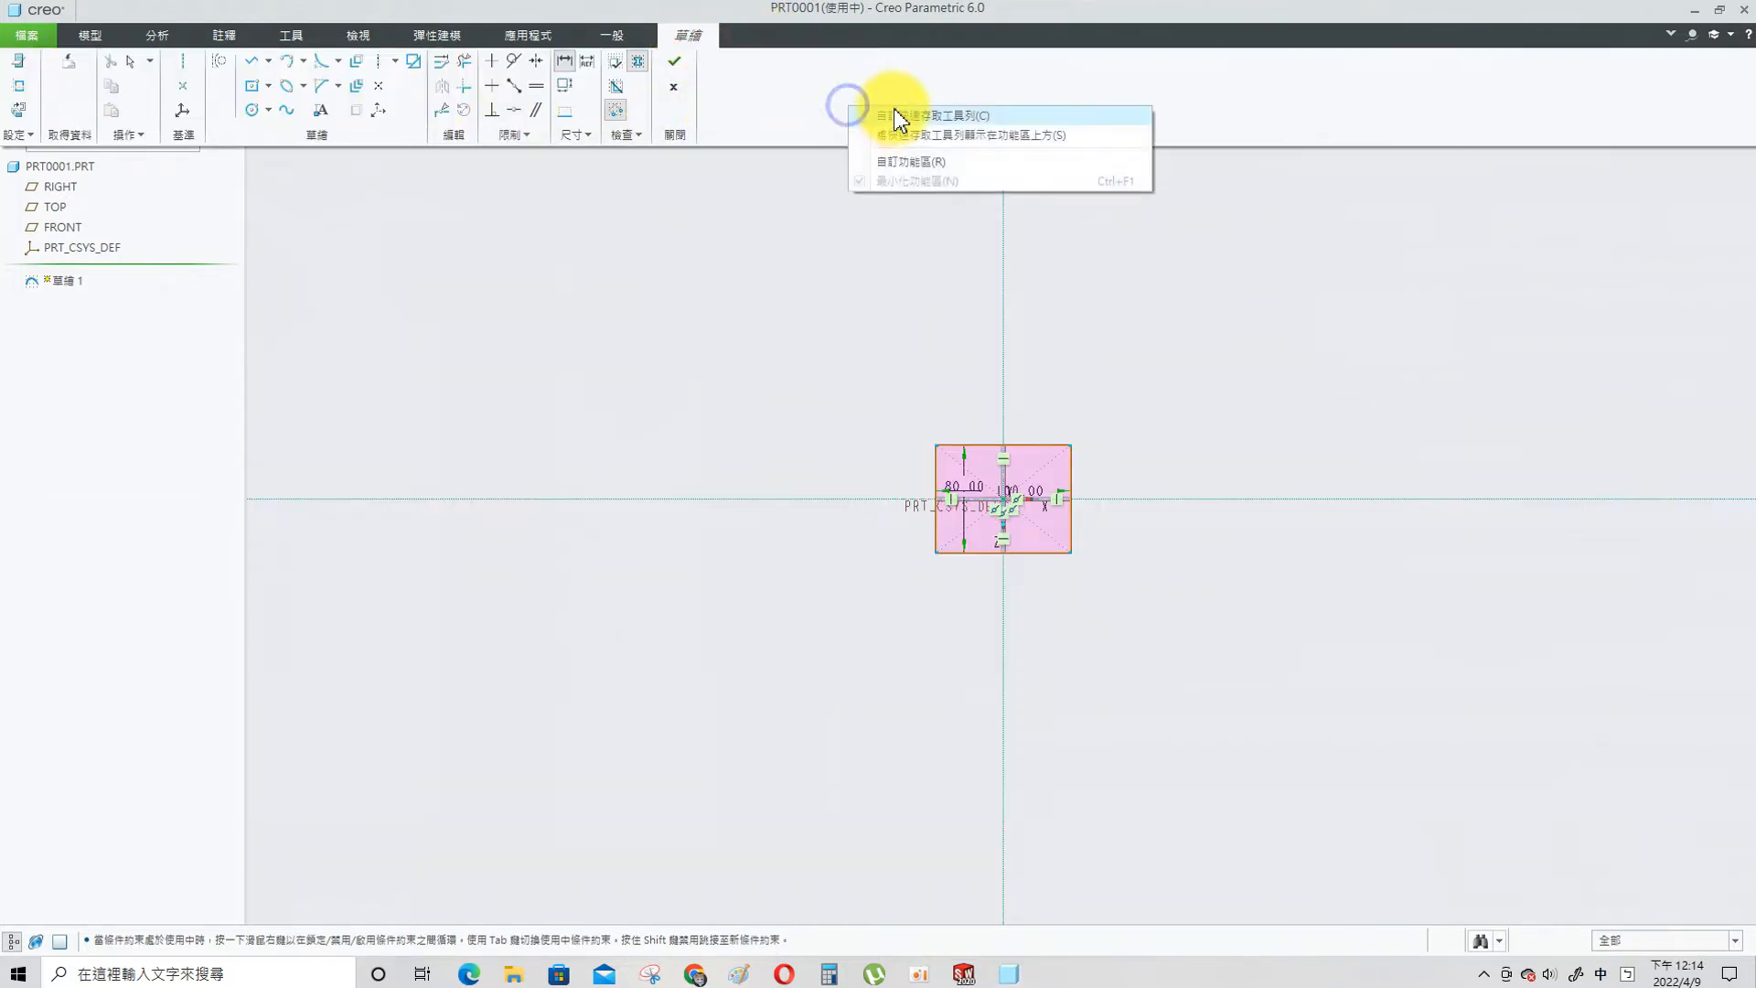
pyautogui.click(1010, 134)
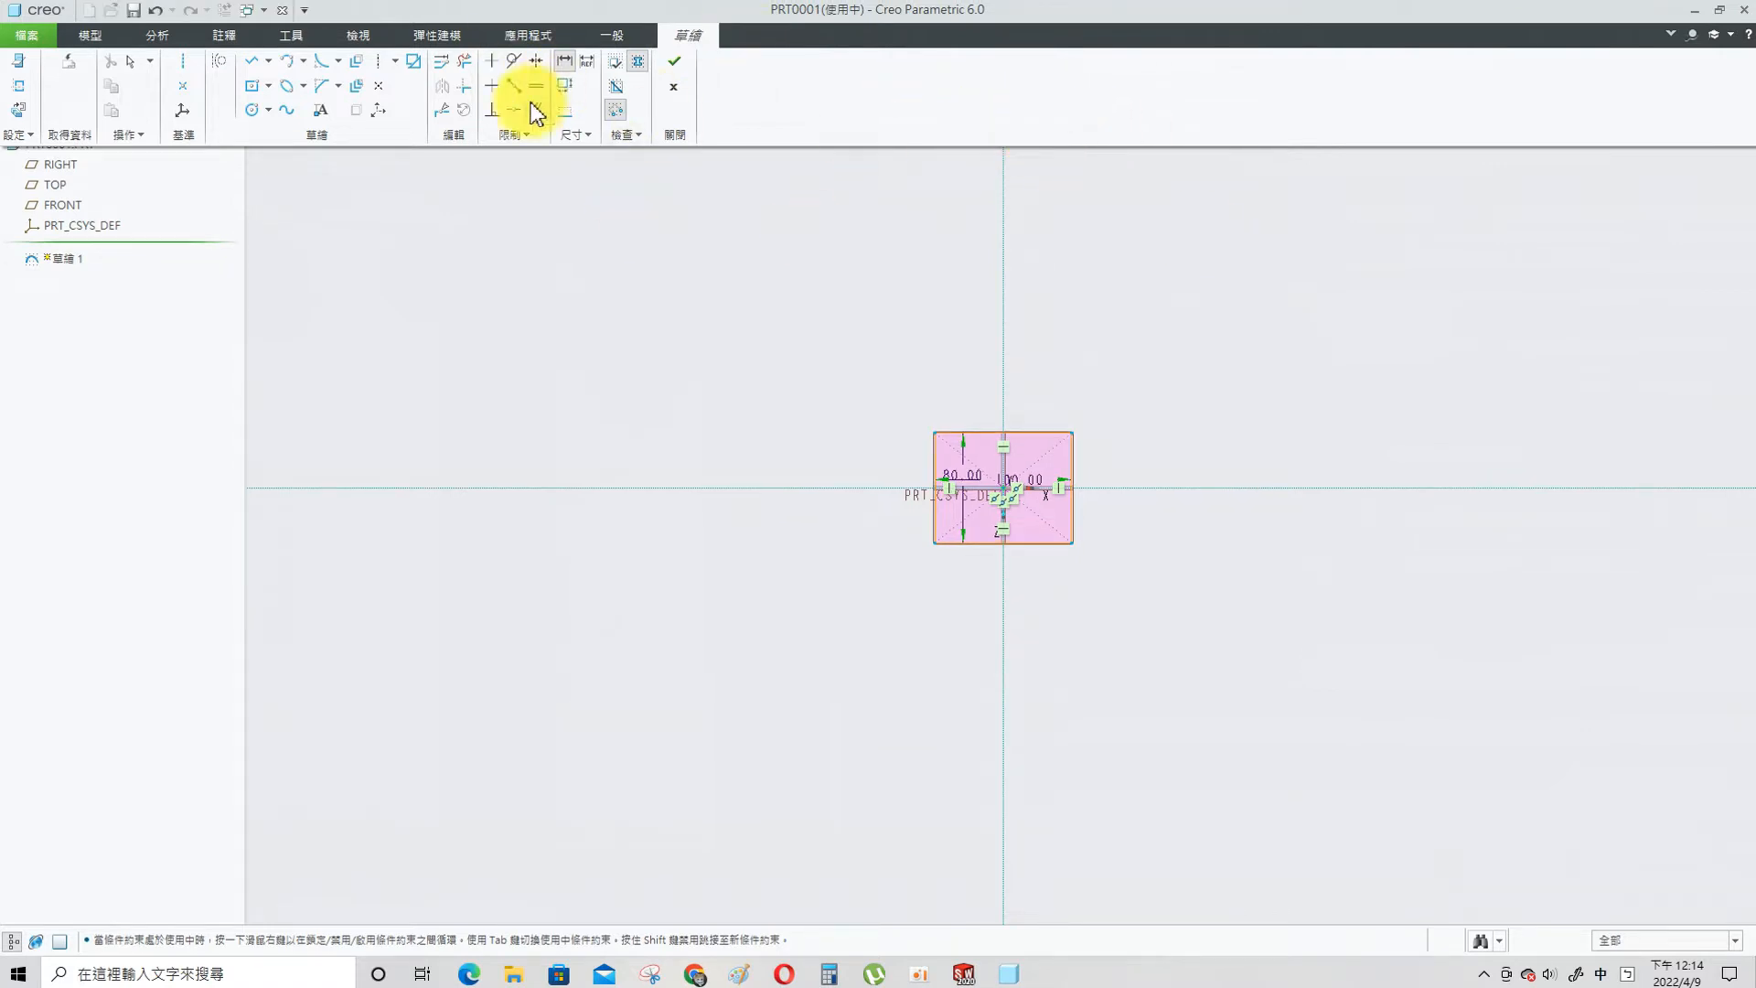
# - Finish the base sketch and extrude the rectangle as a solid with a depth of 90
pyautogui.click(674, 64)
pyautogui.doubleClick(87, 35)
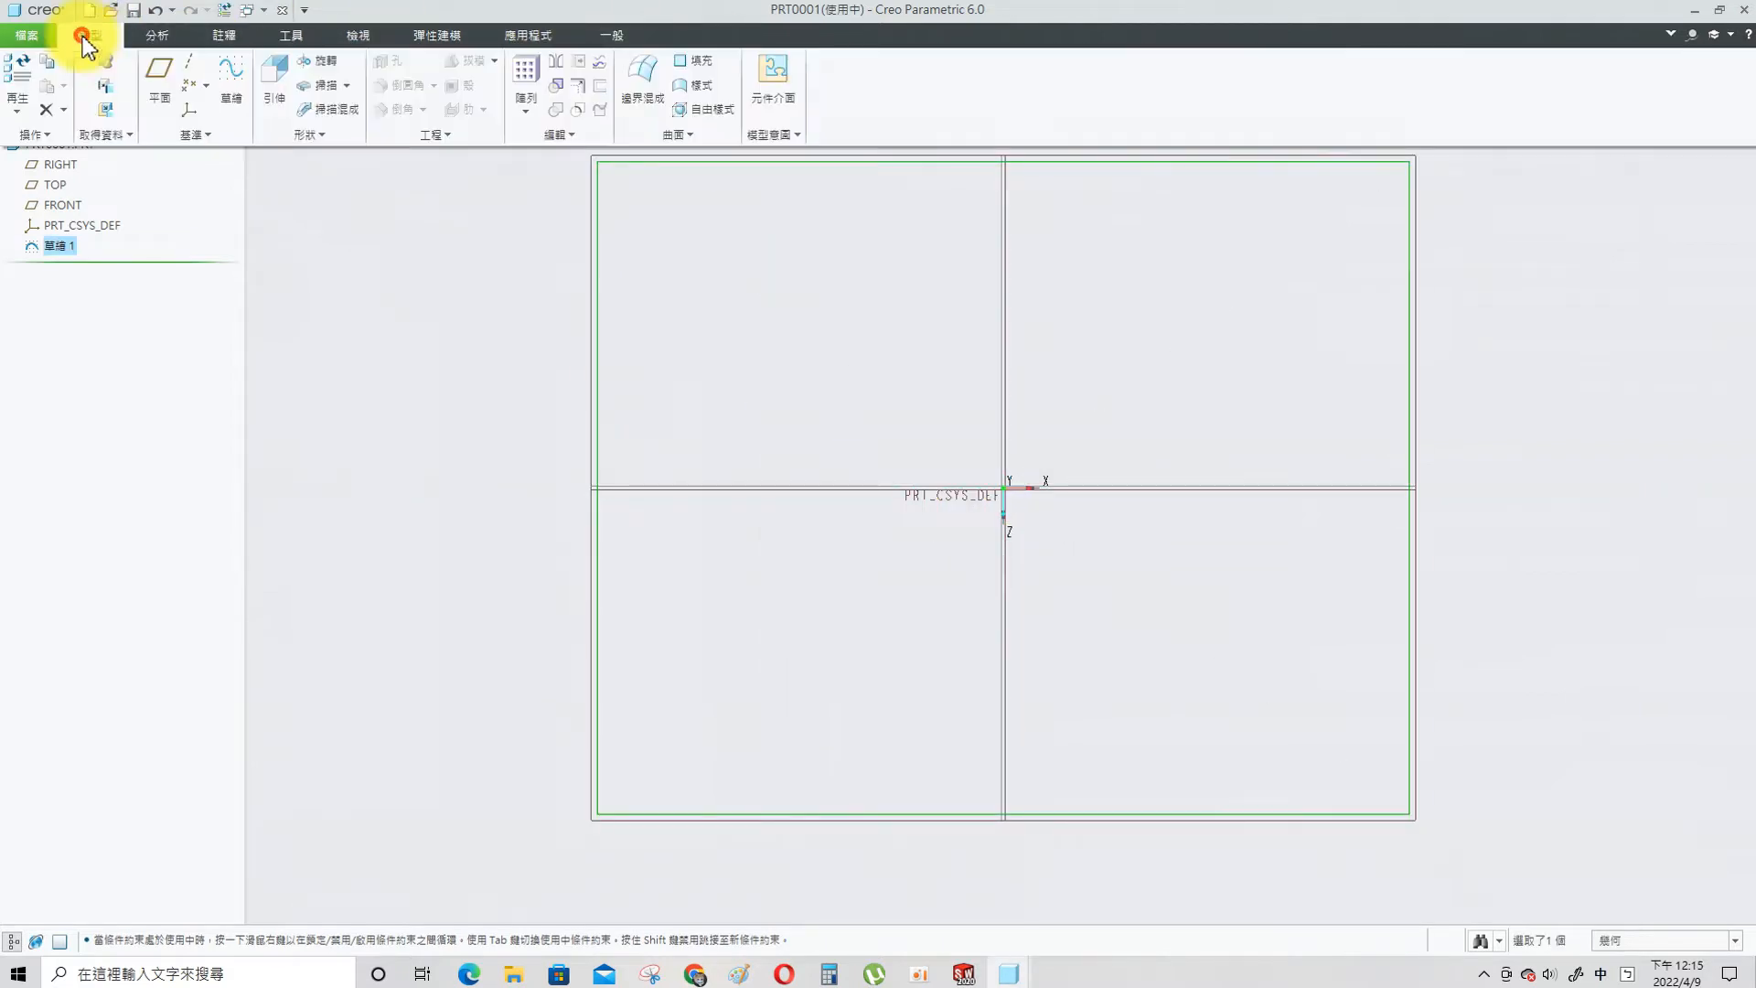
pyautogui.click(288, 77)
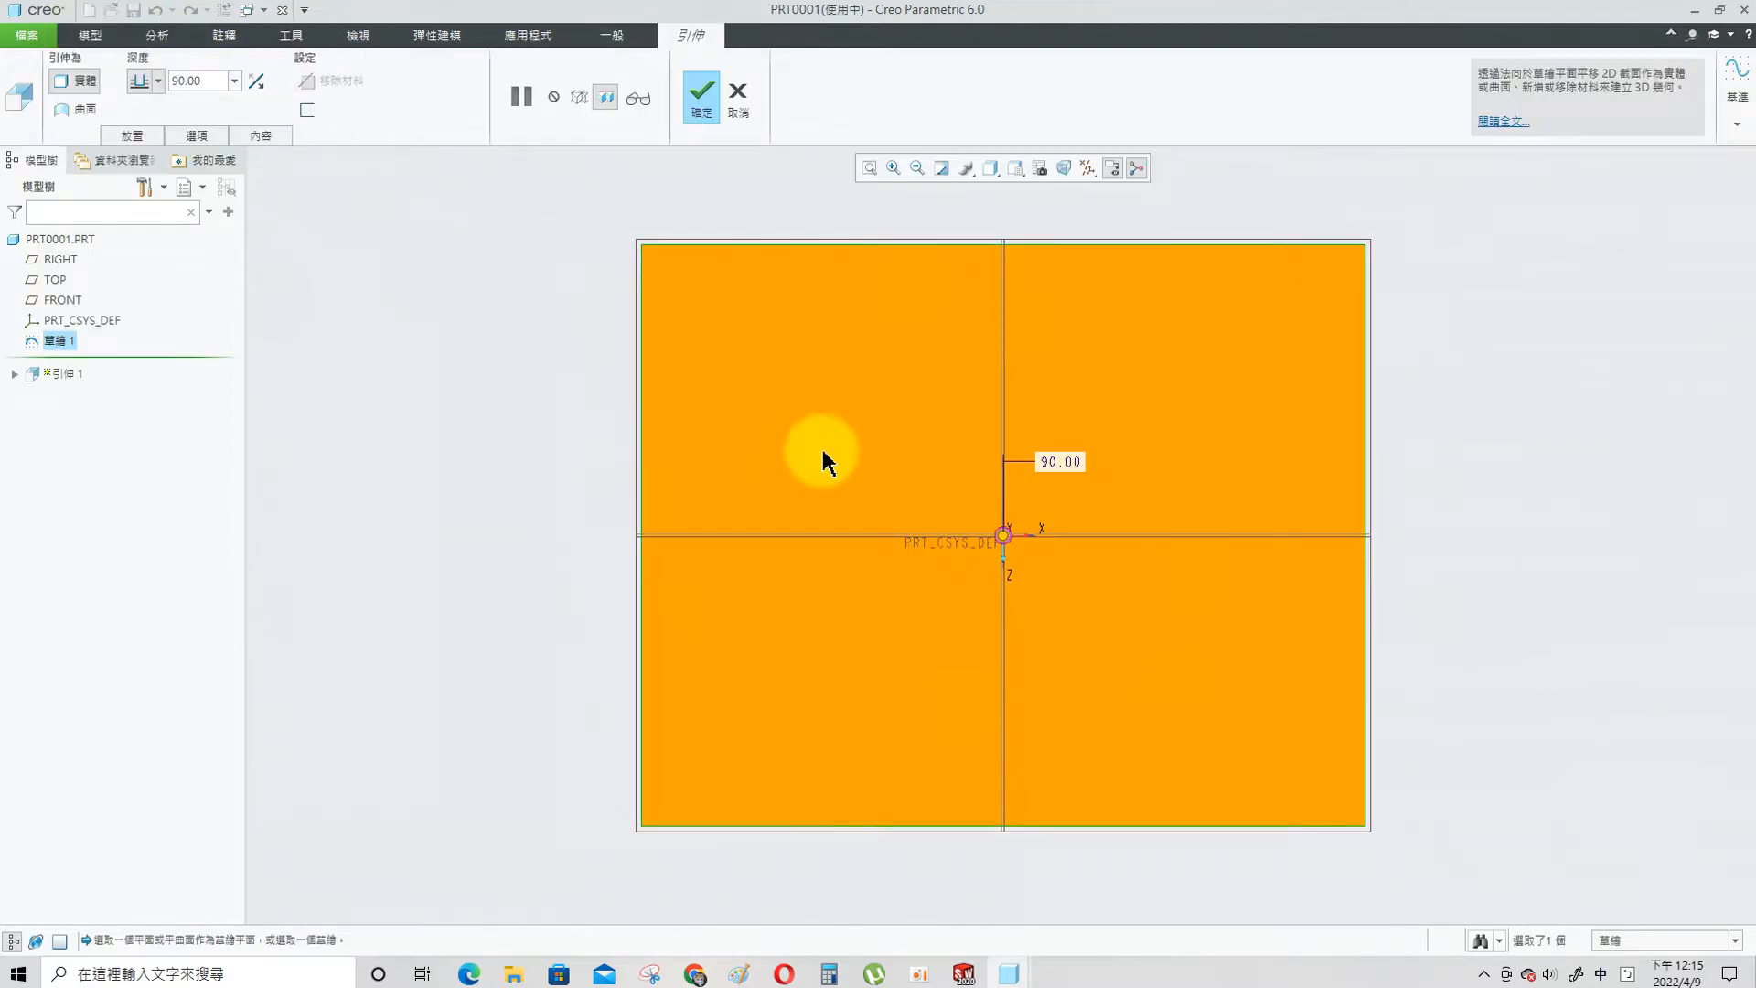
pyautogui.middleClick(1006, 585)
pyautogui.moveTo(1006, 585); pyautogui.dragTo(513, 430, button='middle')
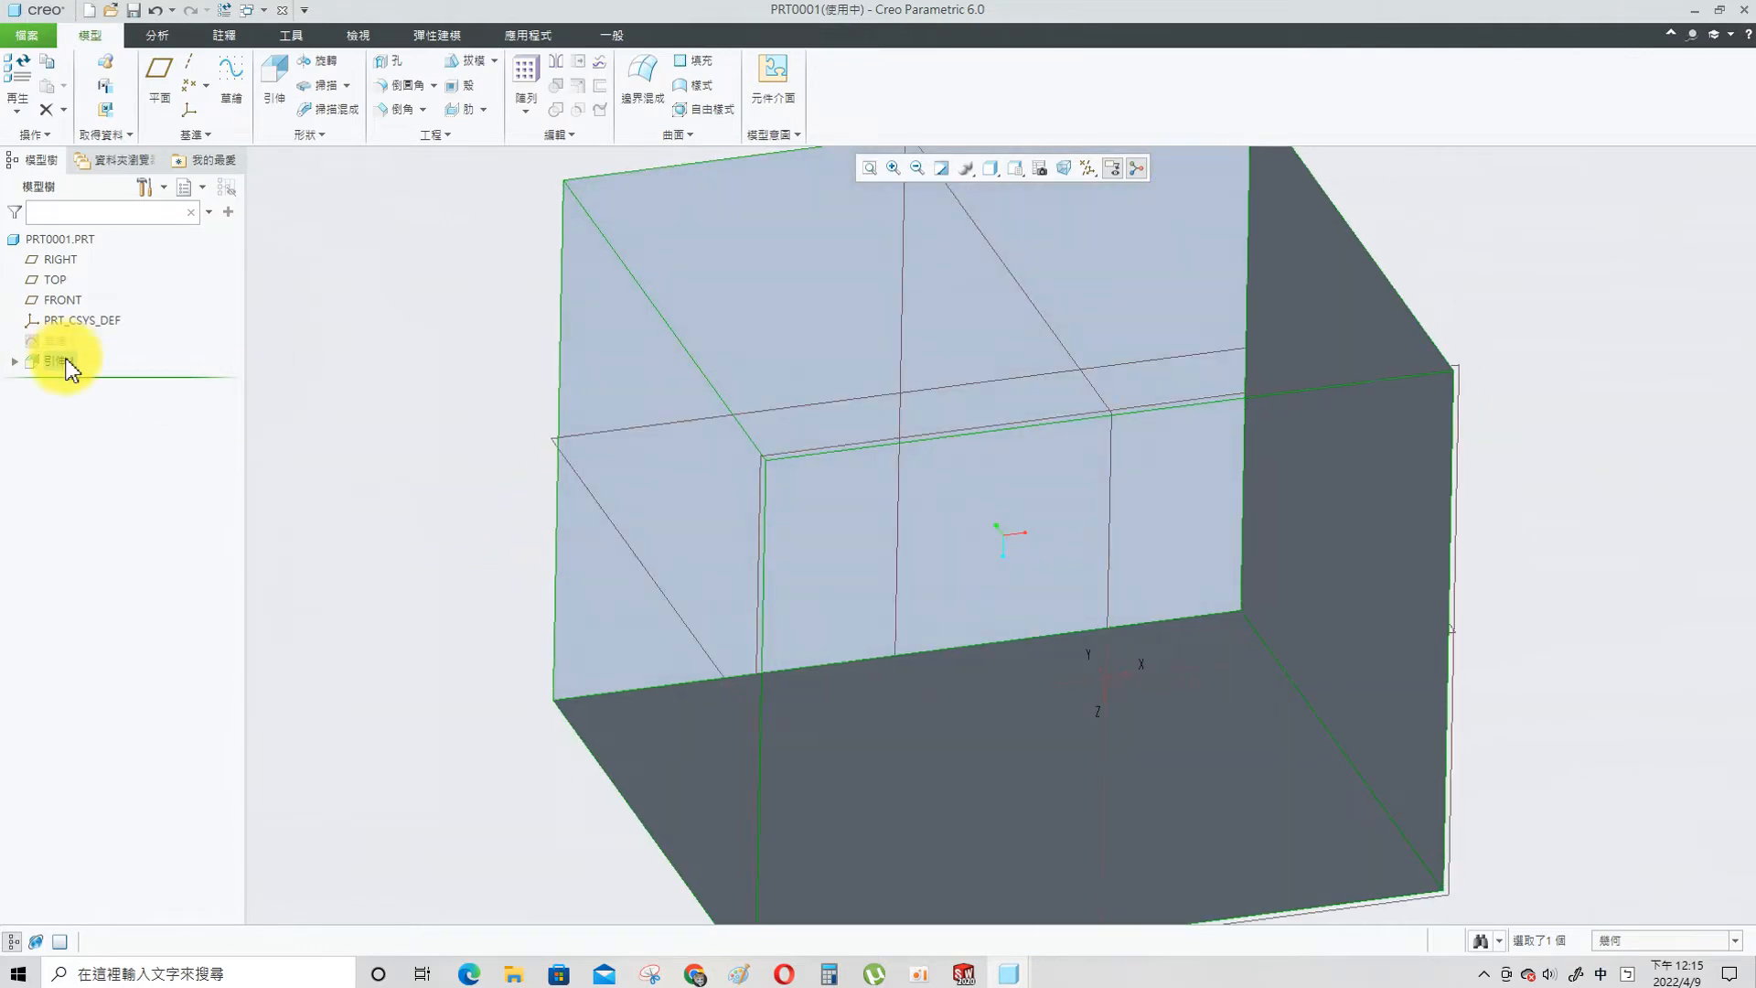
# - Redefine the base extrusion with a depth of 20
pyautogui.rightClick(62, 362)
pyautogui.click(100, 273)
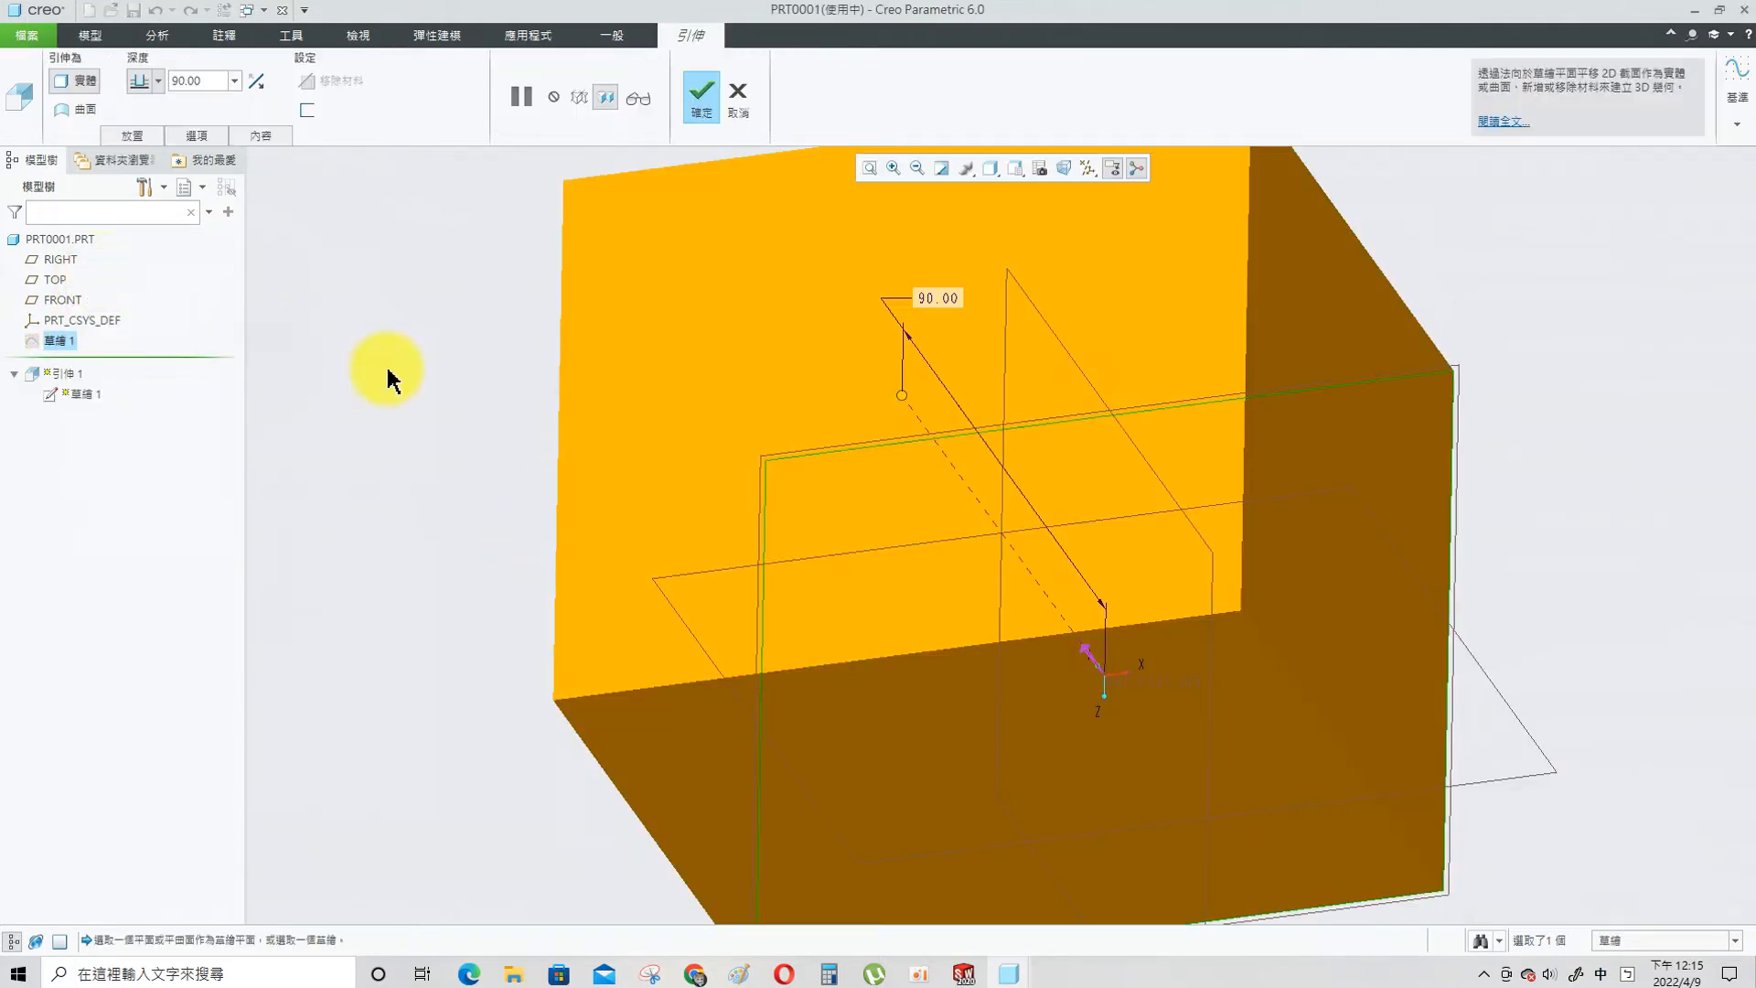
pyautogui.click(949, 311)
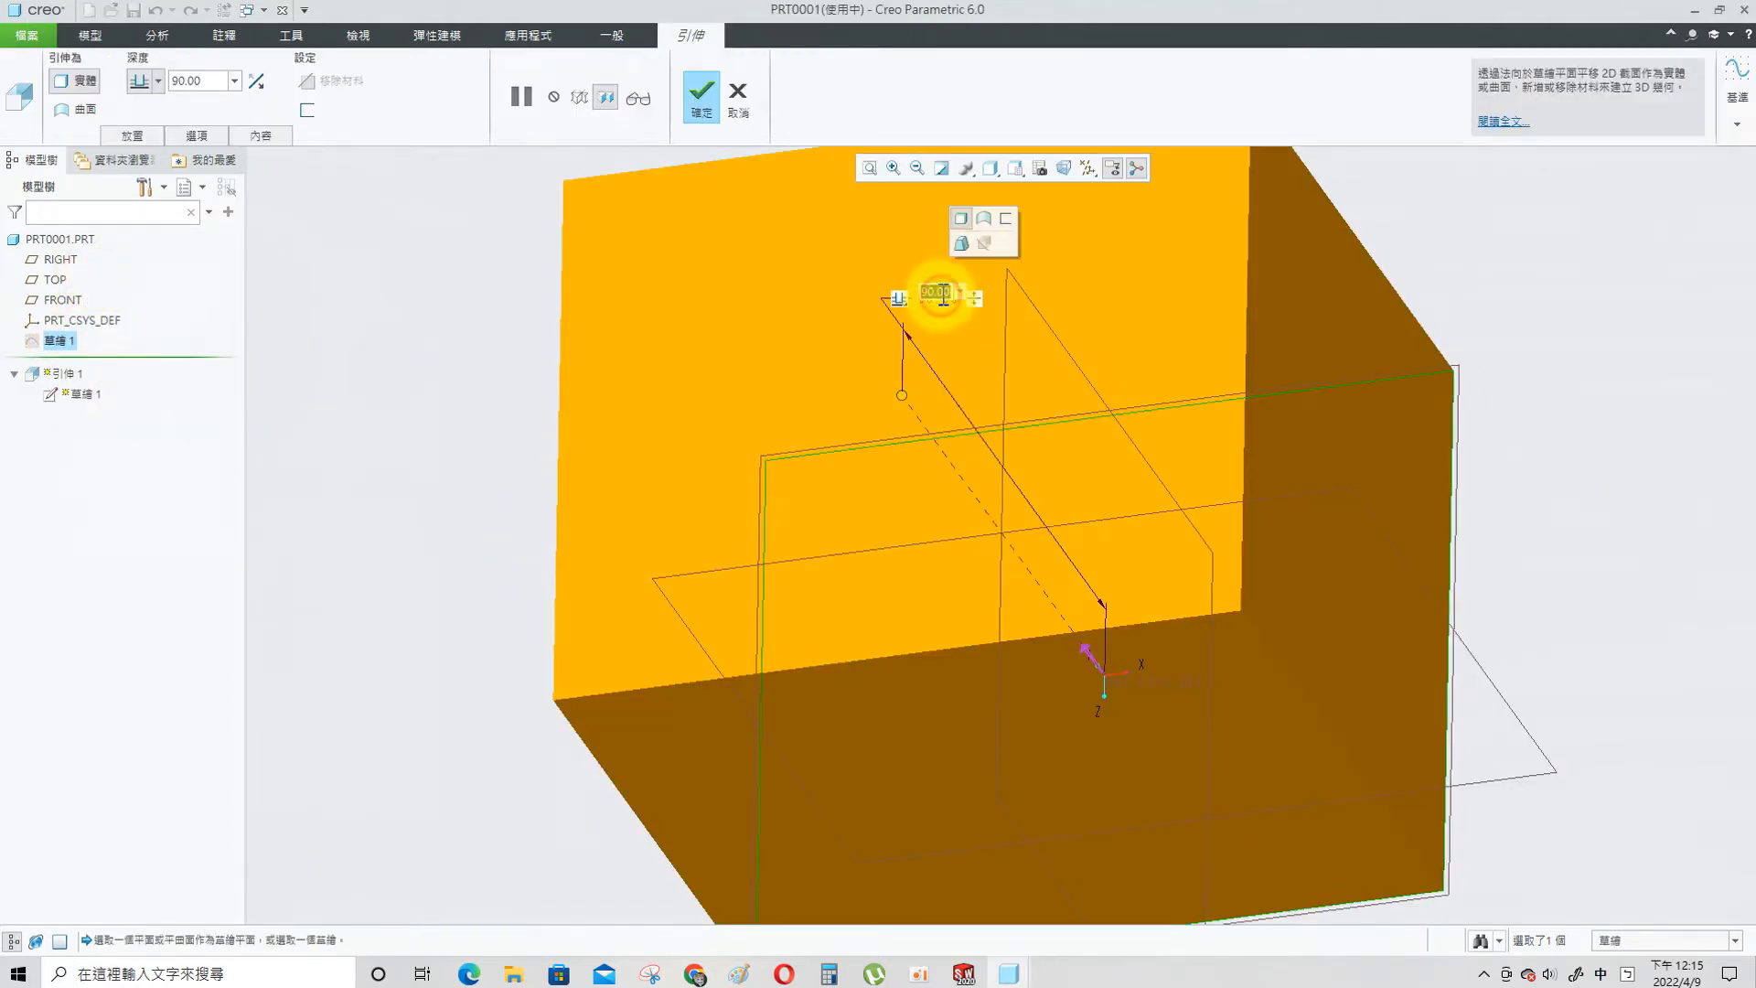
pyautogui.press('Return')
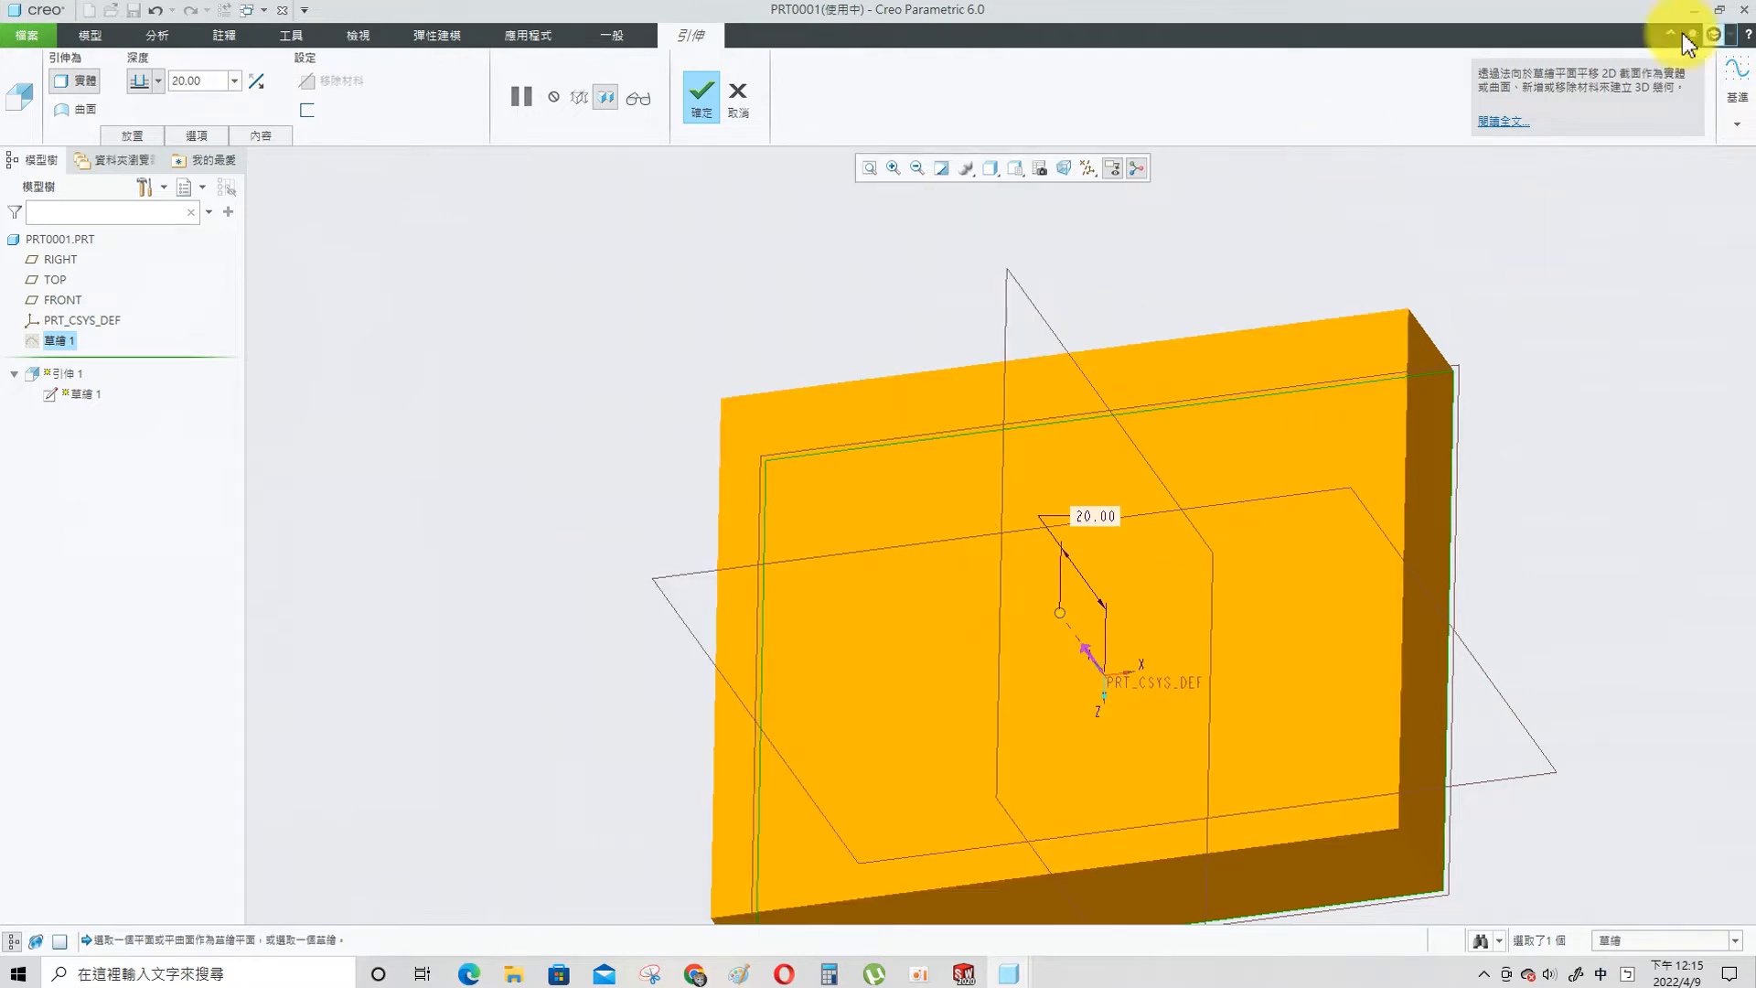
pyautogui.click(702, 93)
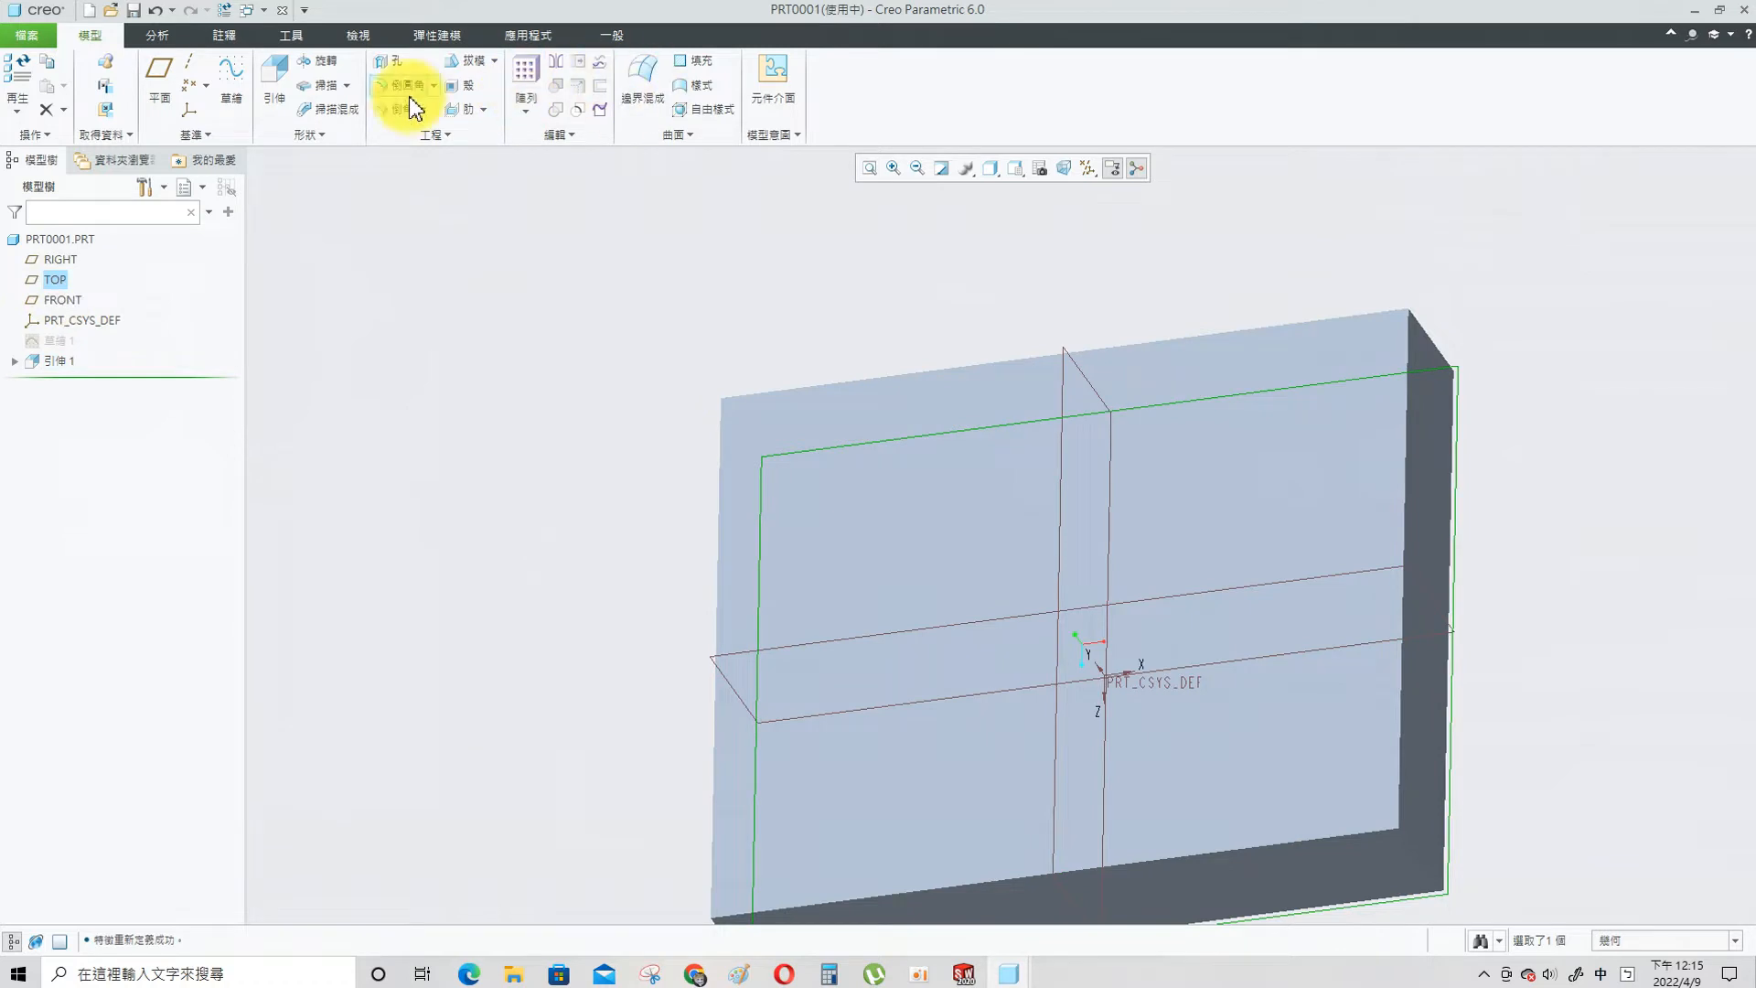
# - Start a sketch on the TOP plane, facing the screen, and draw a centre rectangle about 50 high around the origin
pyautogui.click(232, 74)
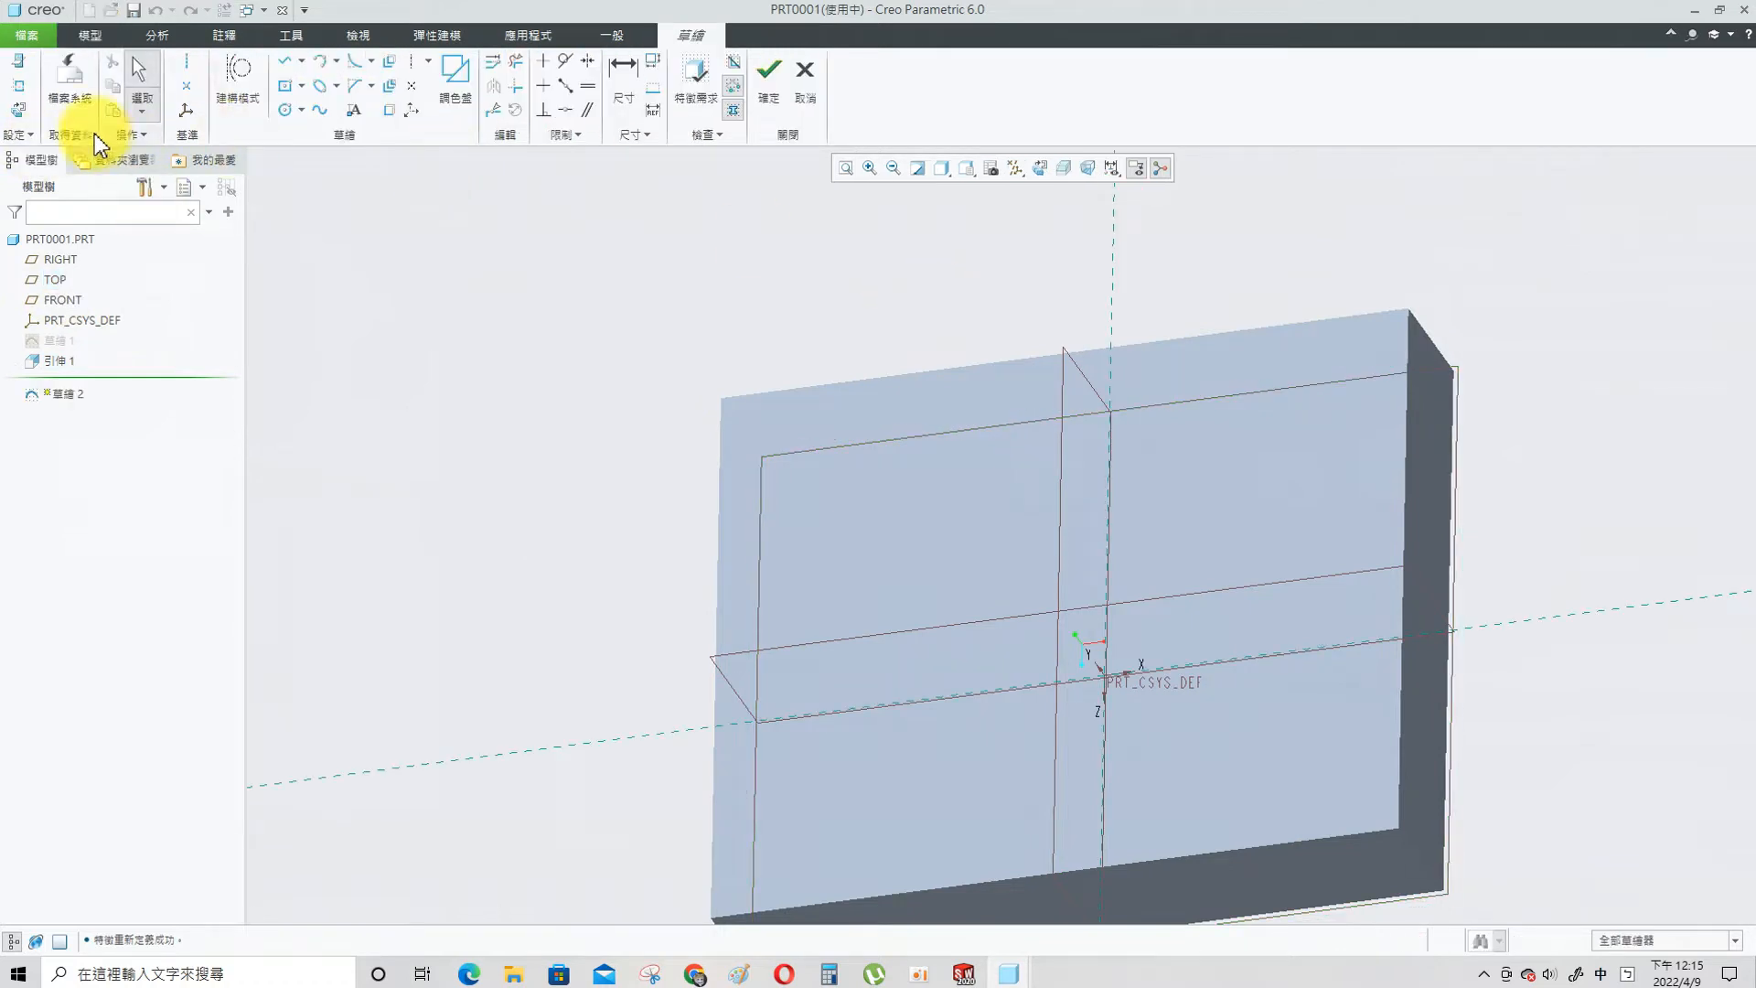
pyautogui.click(18, 109)
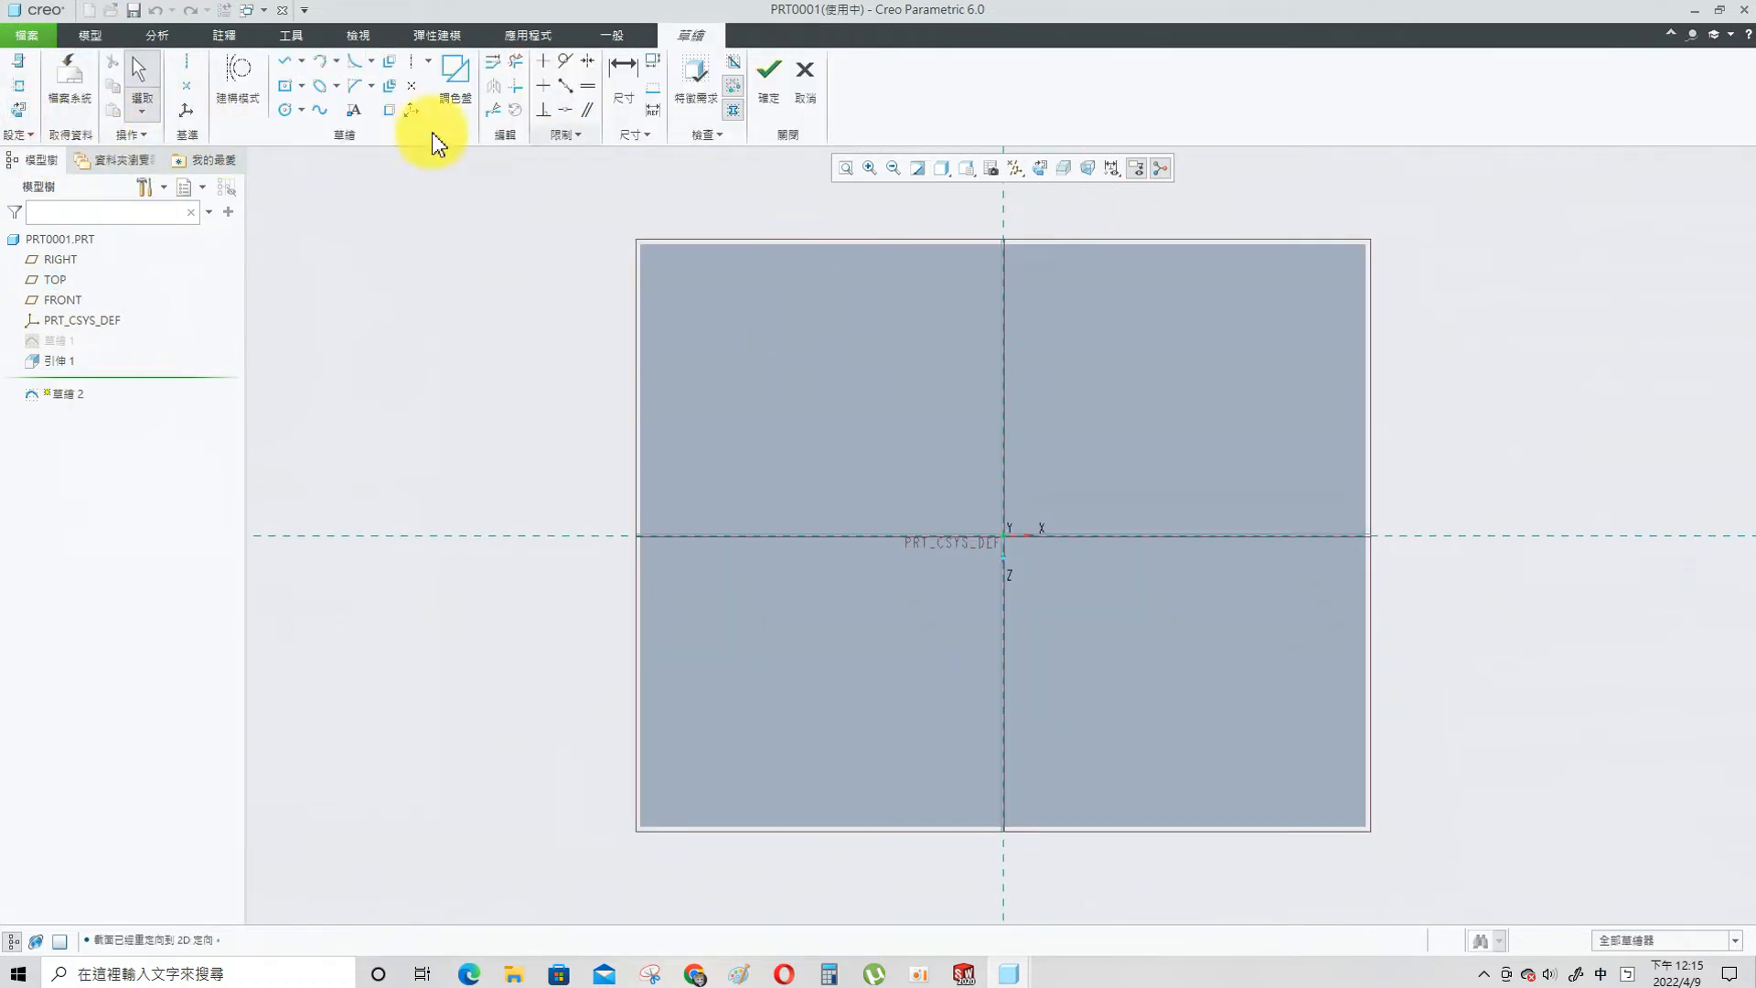
pyautogui.click(285, 85)
pyautogui.click(1004, 536)
pyautogui.click(774, 352)
# - Dimension the inner rectangle to 50 wide and 40 high and finish the sketch
pyautogui.click(622, 62)
pyautogui.doubleClick(1050, 382)
pyautogui.write('50')
pyautogui.press('Return')
pyautogui.doubleClick(850, 494)
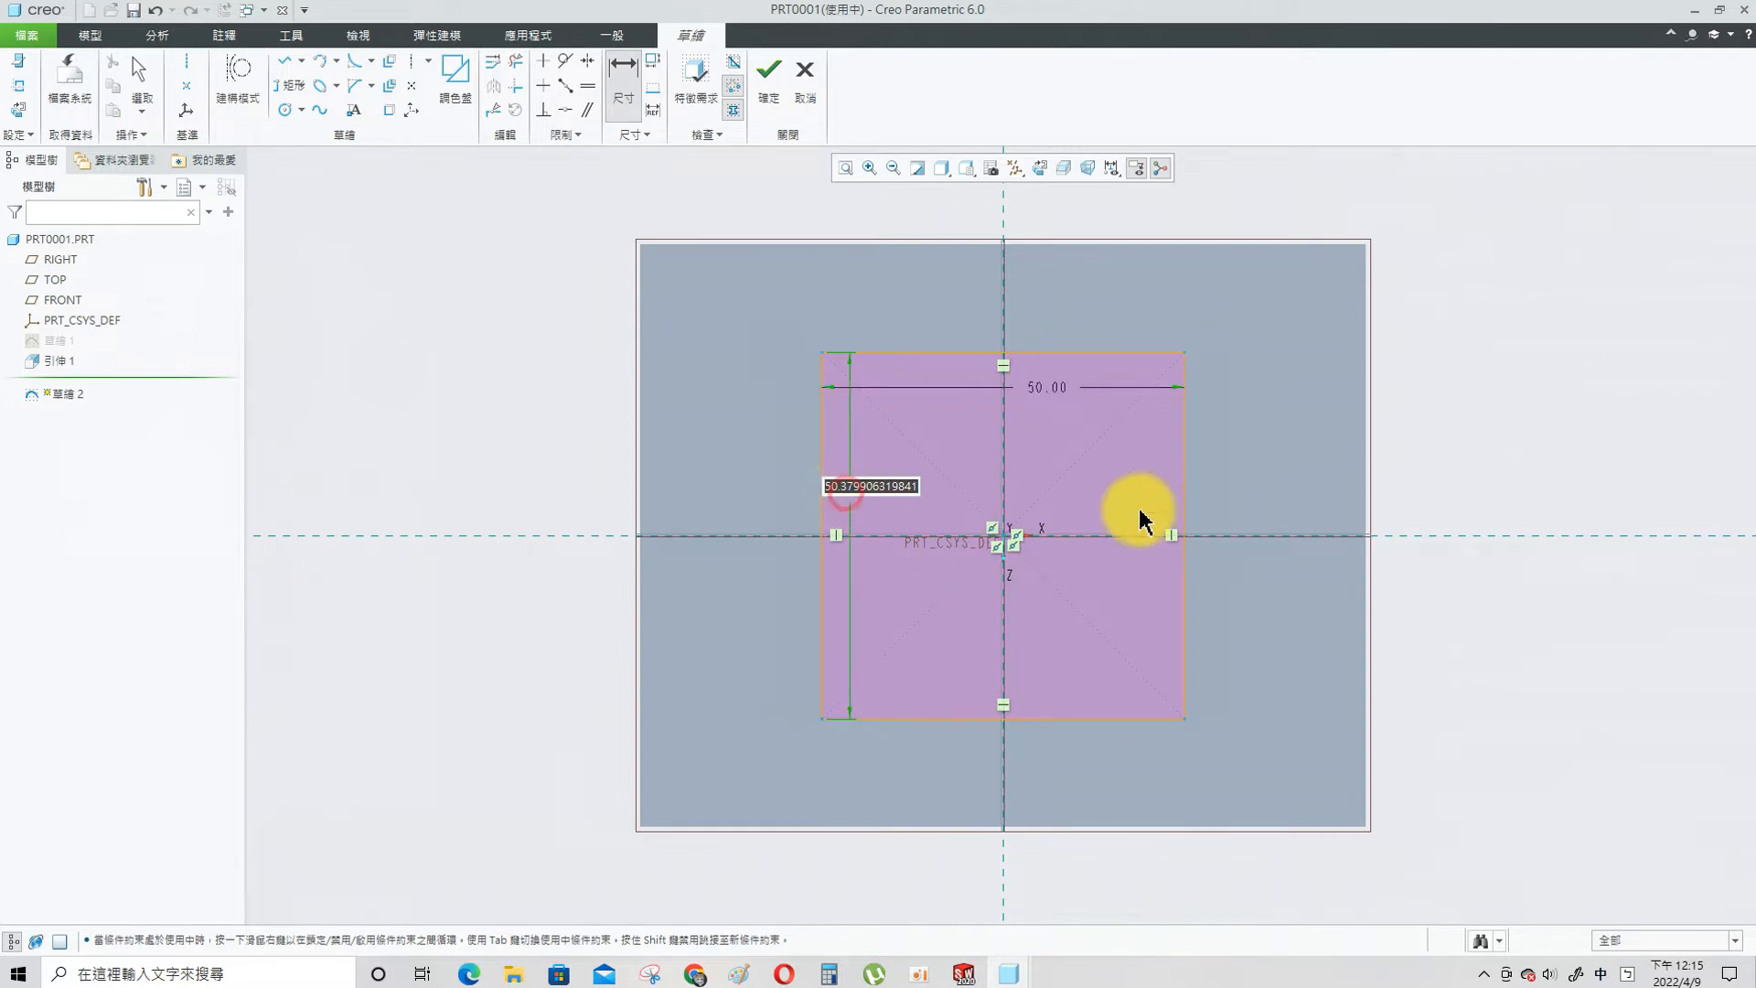
pyautogui.write('40')
pyautogui.press('Return')
pyautogui.moveTo(447, 384); pyautogui.dragTo(486, 396, button='middle')
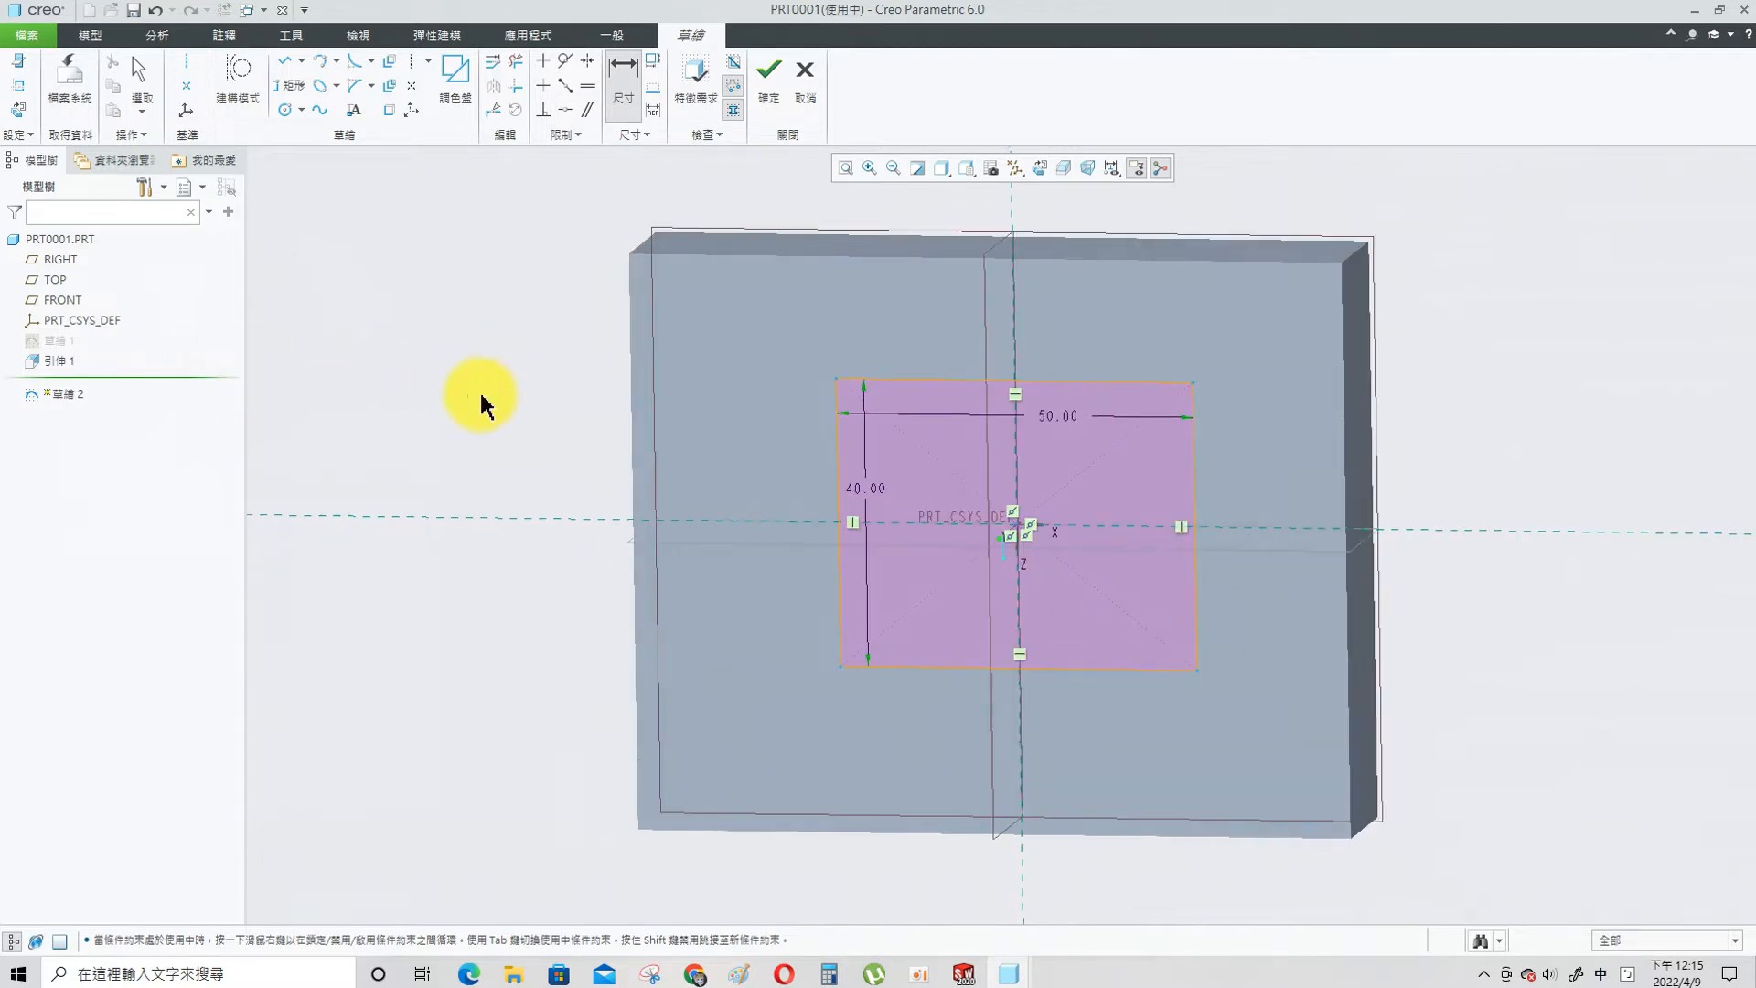
pyautogui.click(767, 91)
# - Extrude the 50 by 40 rectangle as added solid material with a depth of 80, without removing material
pyautogui.click(265, 98)
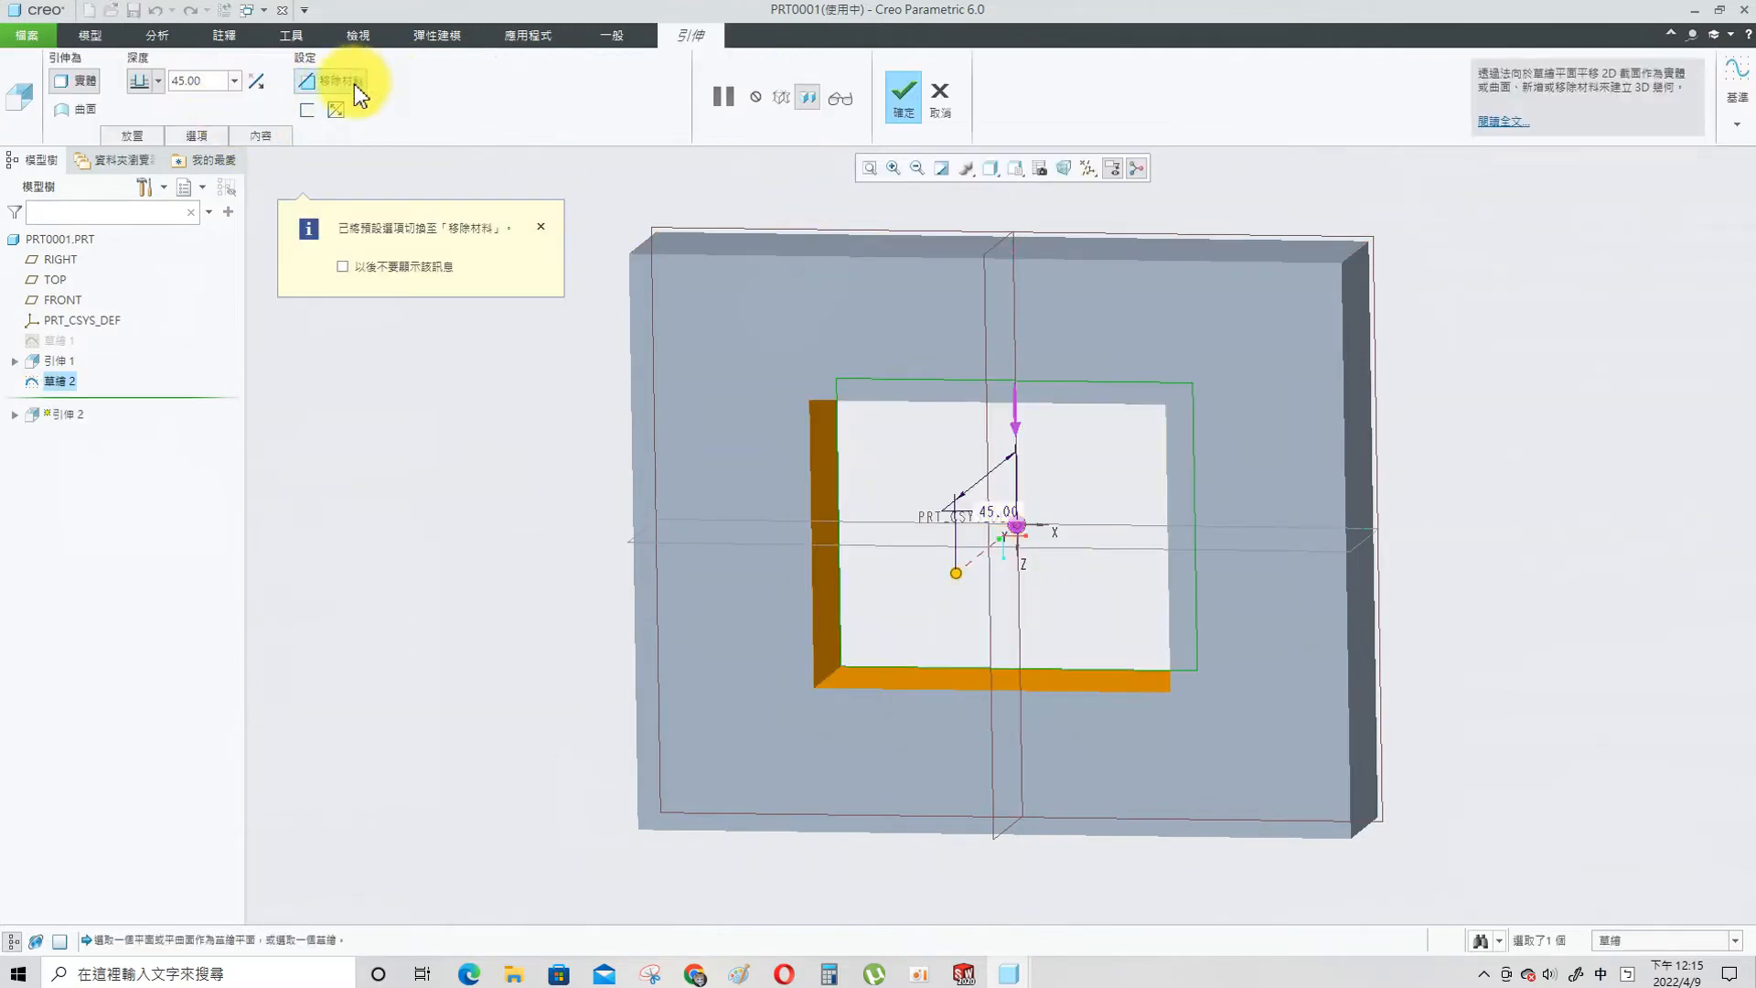
pyautogui.click(352, 81)
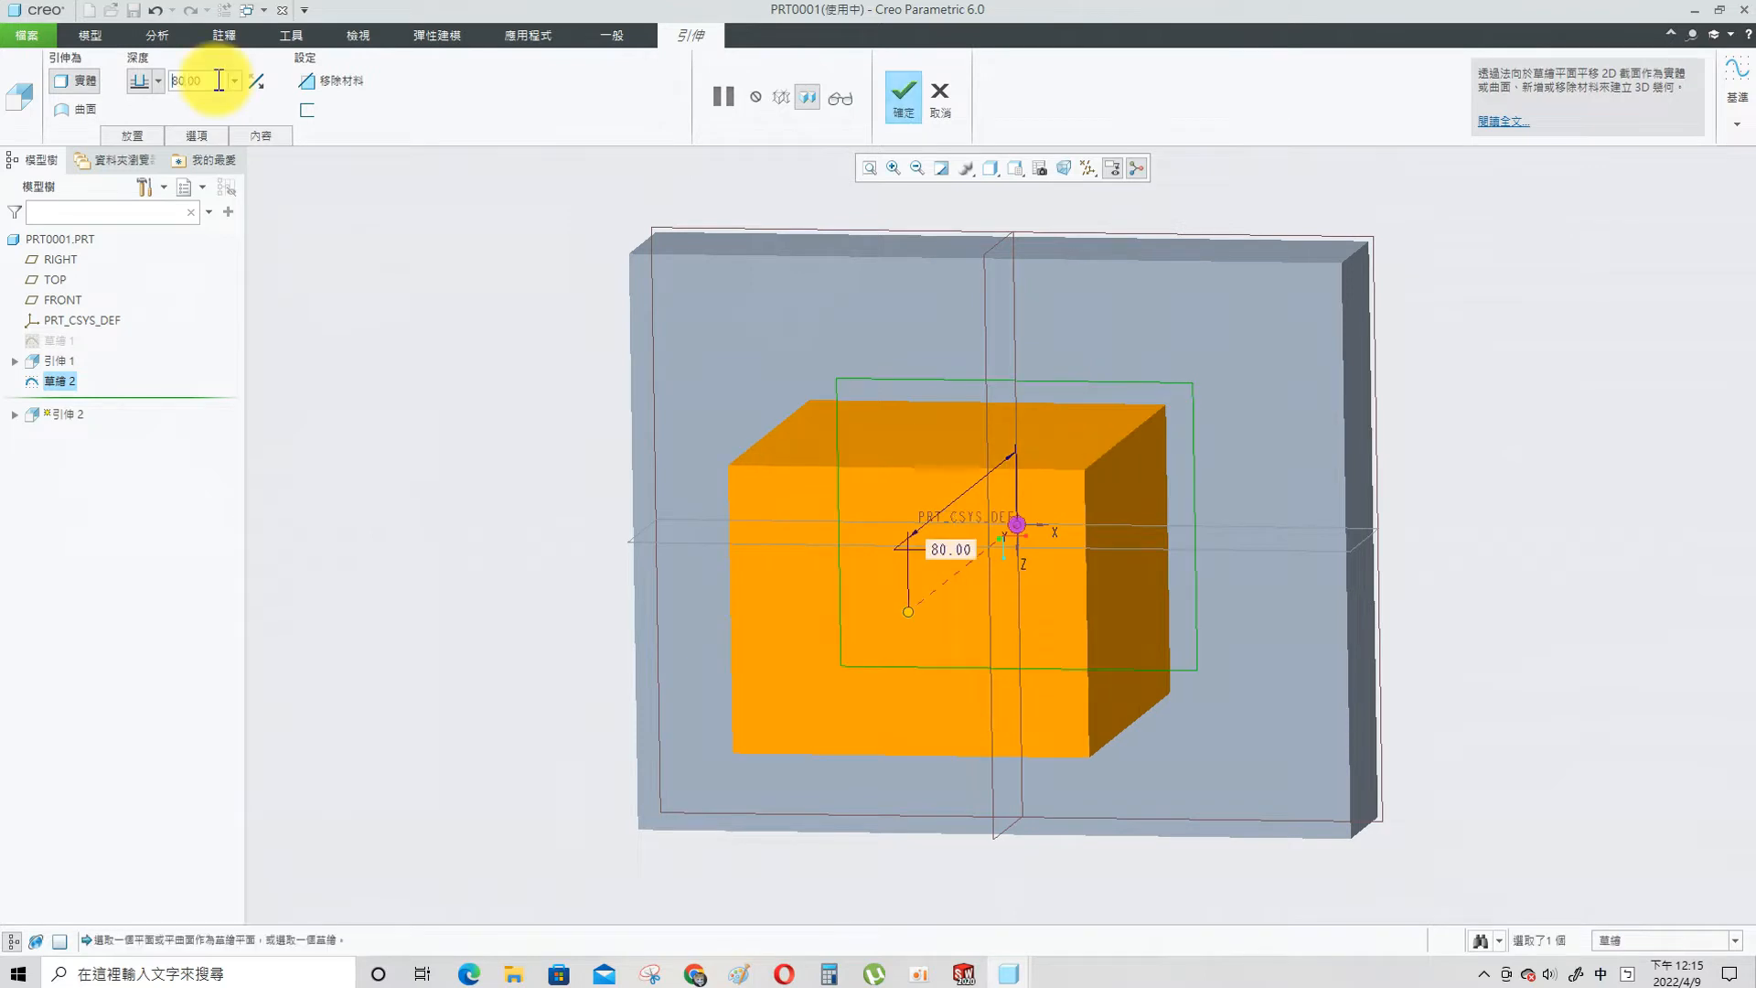
pyautogui.click(903, 93)
pyautogui.moveTo(896, 481); pyautogui.dragTo(854, 392, button='middle')
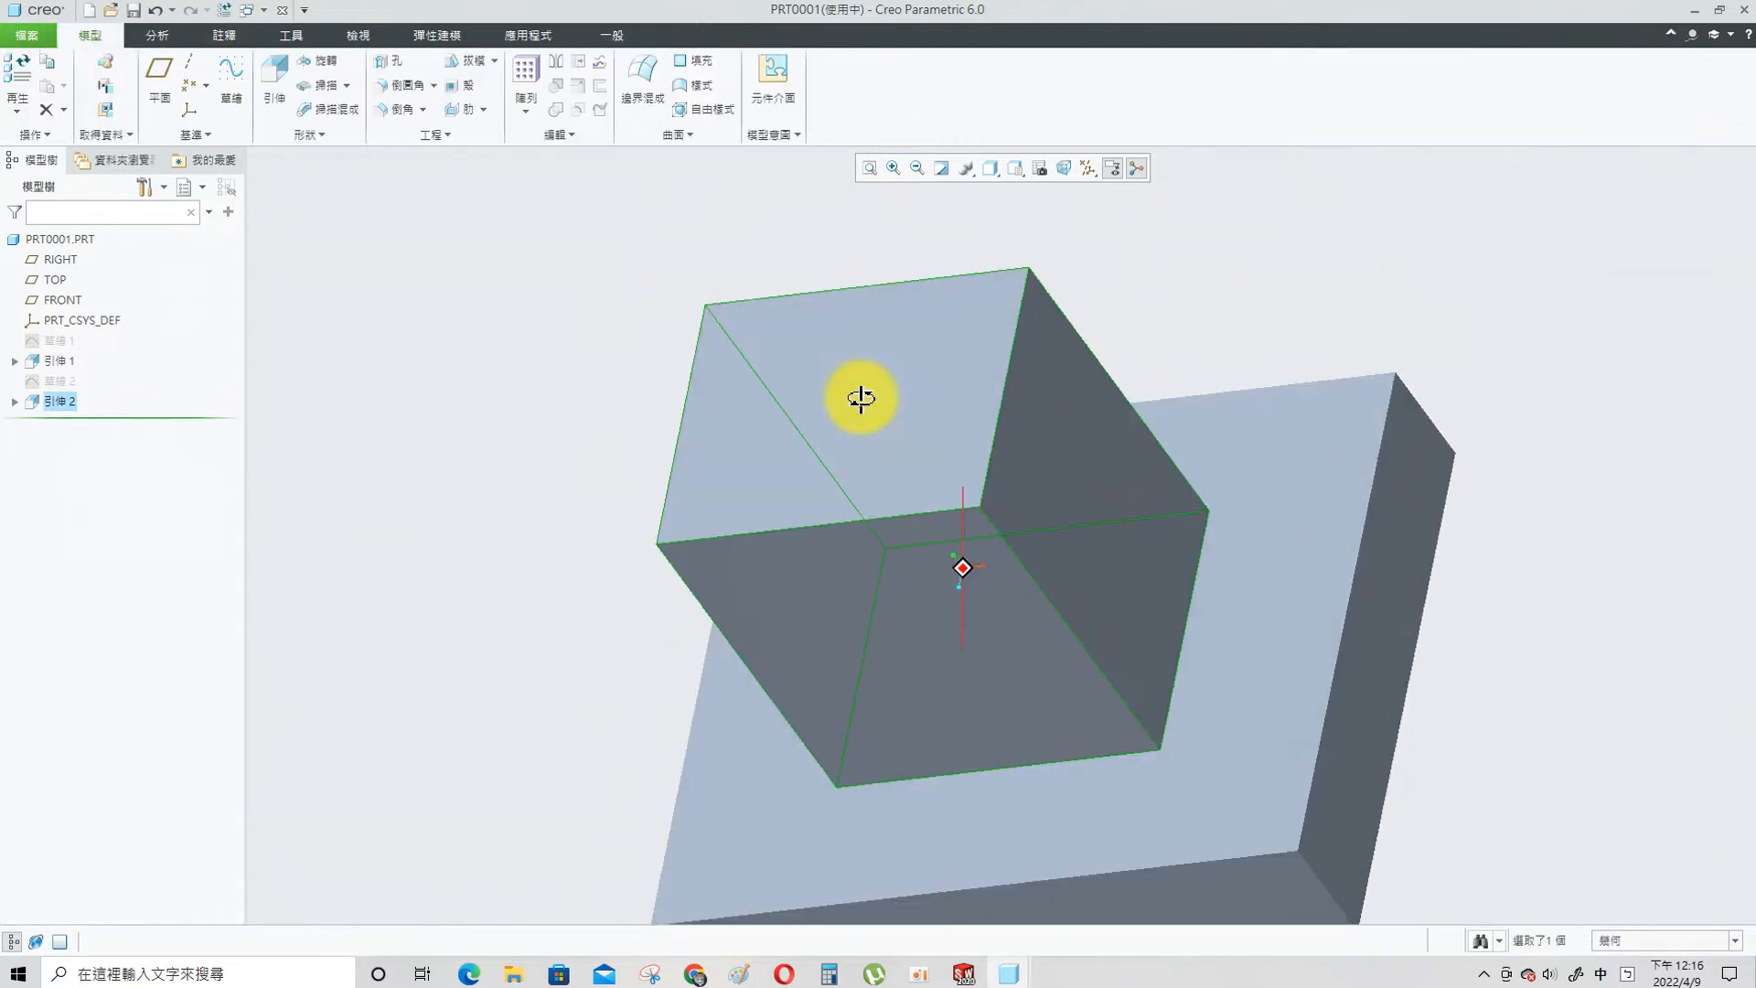
# - Start a sketch on the block's end face, orient it parallel to the screen and activate the centre rectangle tool
pyautogui.click(929, 352)
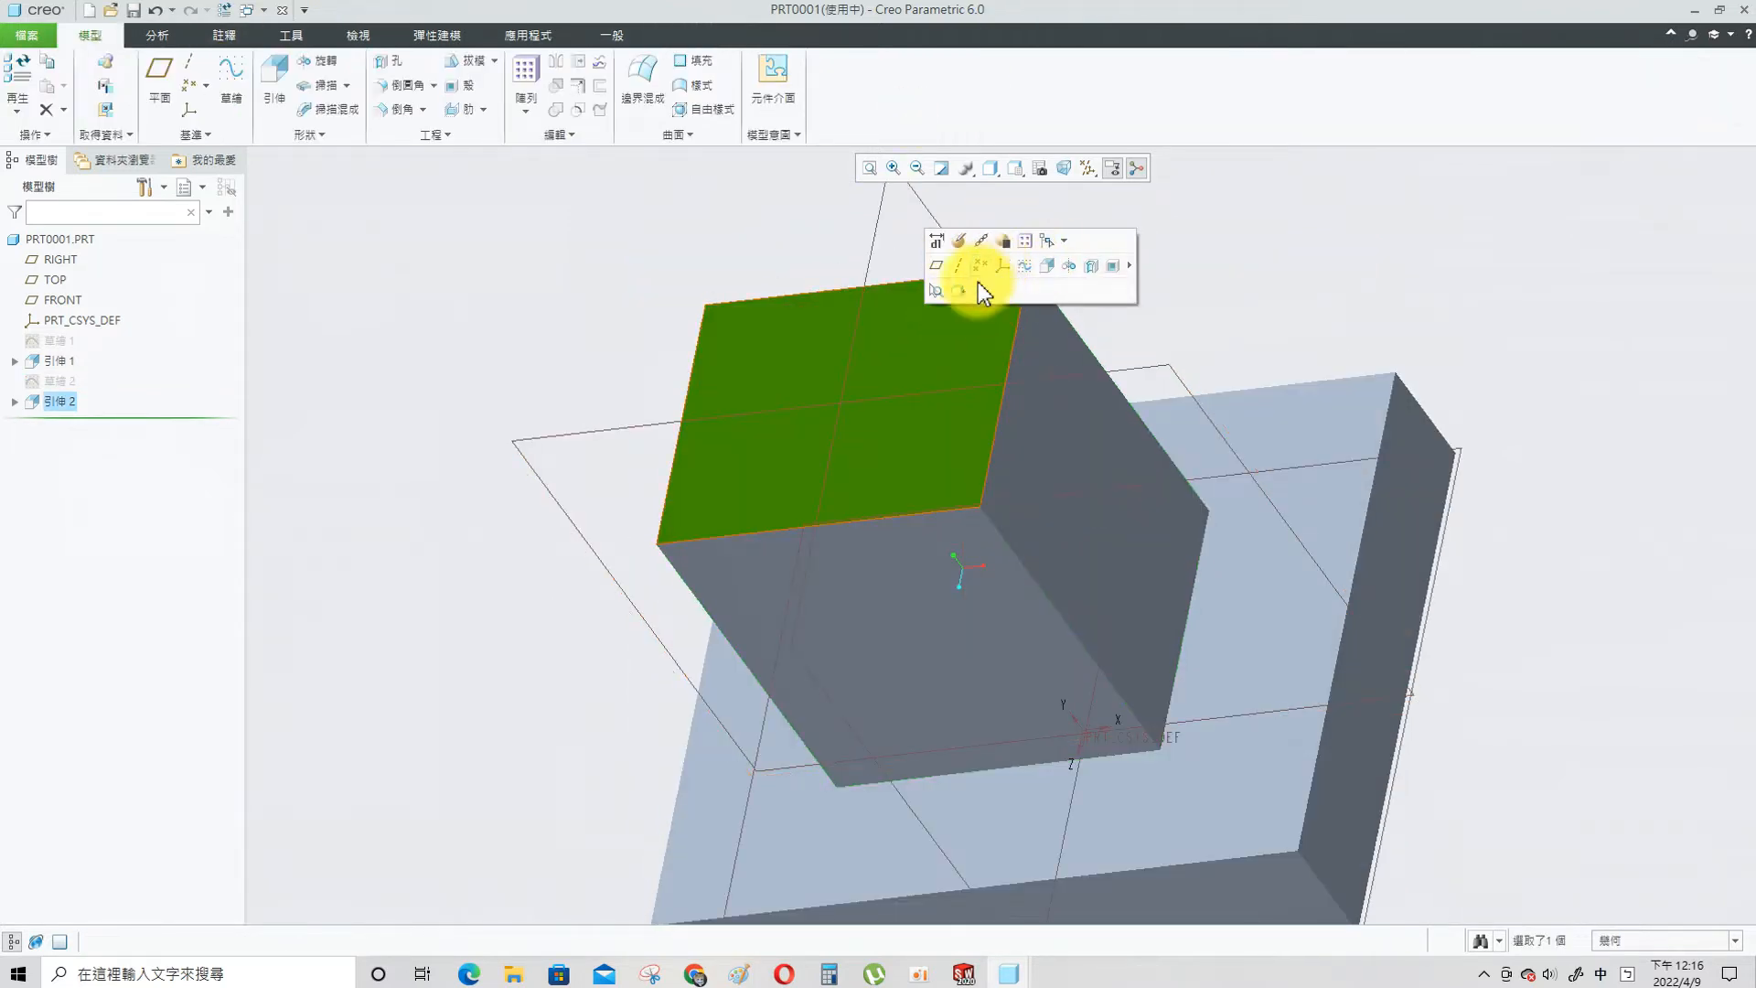
pyautogui.click(1023, 265)
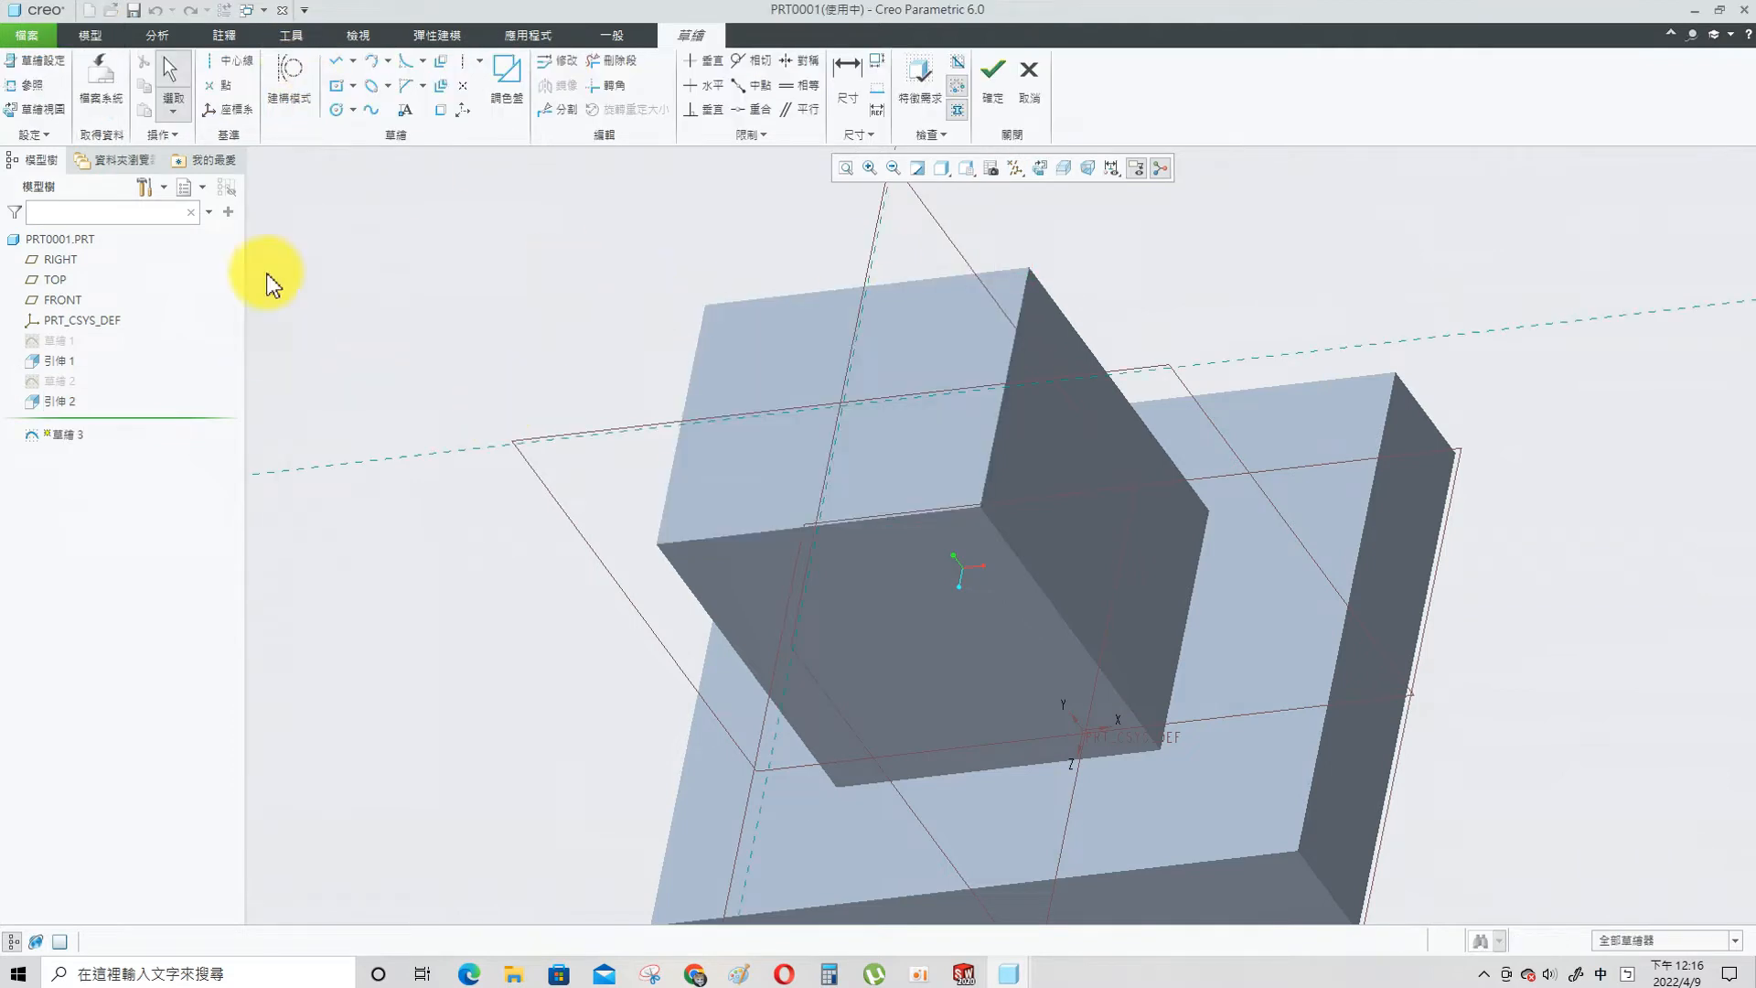
pyautogui.click(33, 110)
pyautogui.click(339, 86)
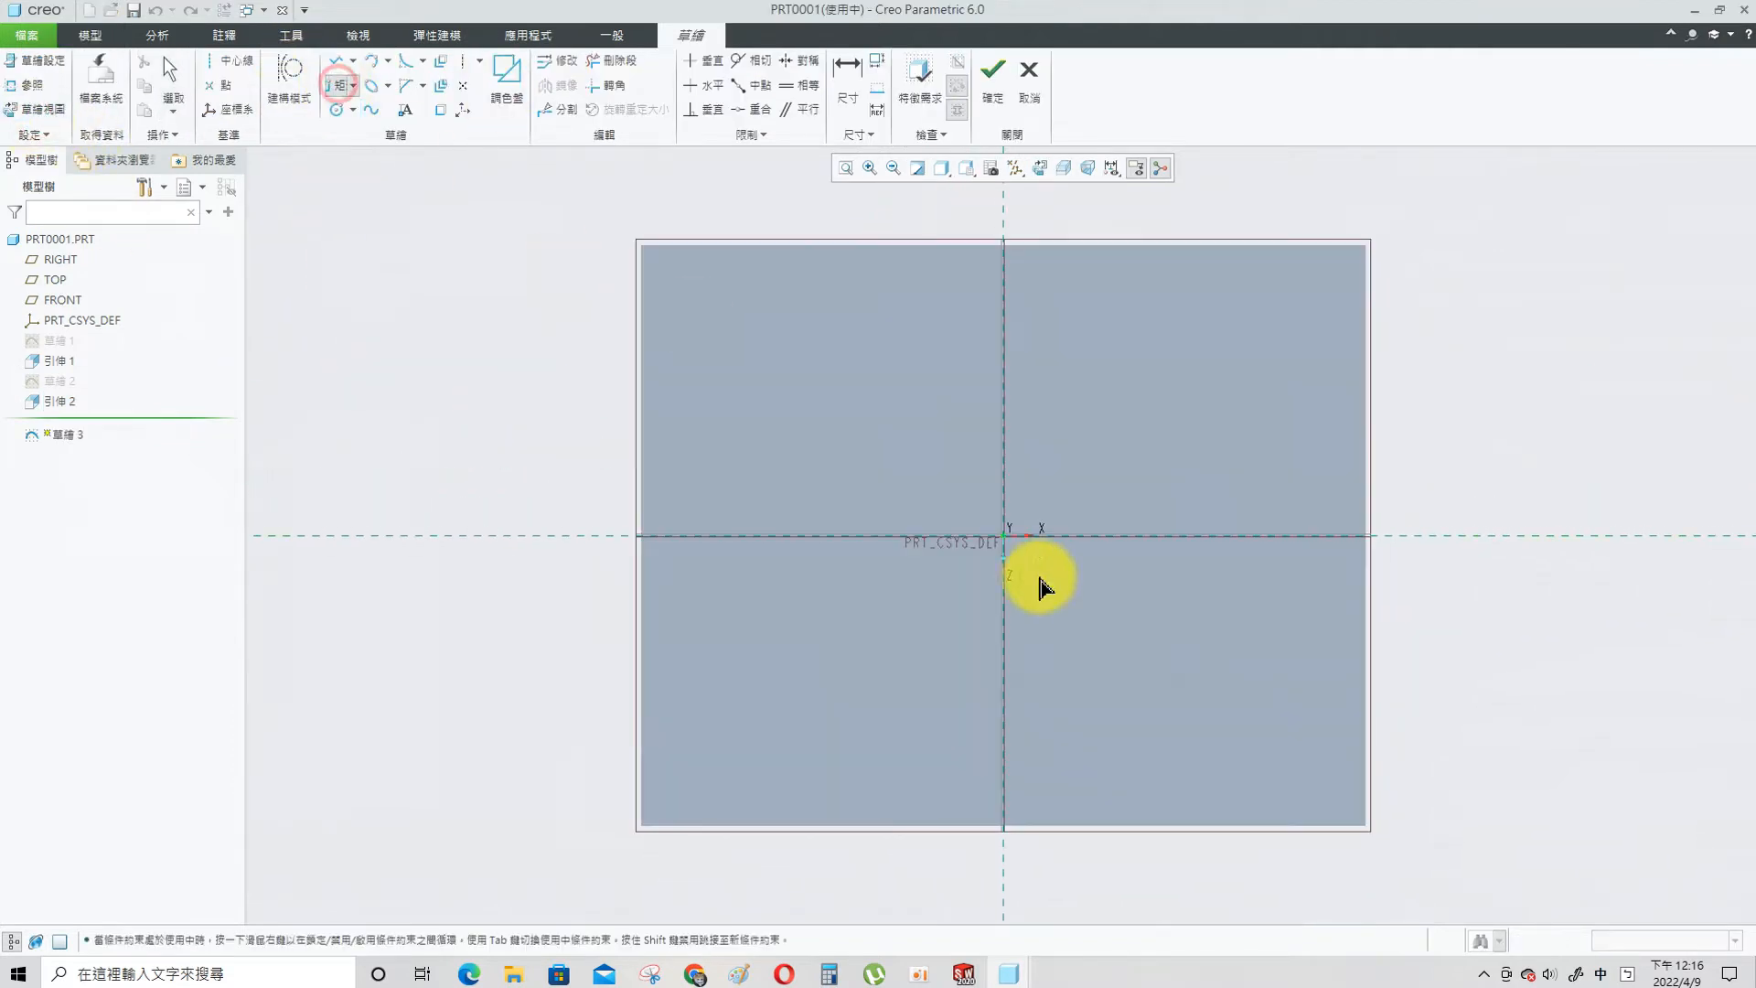
# - Change the model's display style to shading with edges
pyautogui.moveTo(1012, 541)
pyautogui.mouseDown(button='middle')
pyautogui.moveTo(1149, 517)
pyautogui.moveTo(1005, 179)
pyautogui.mouseUp(button='middle')
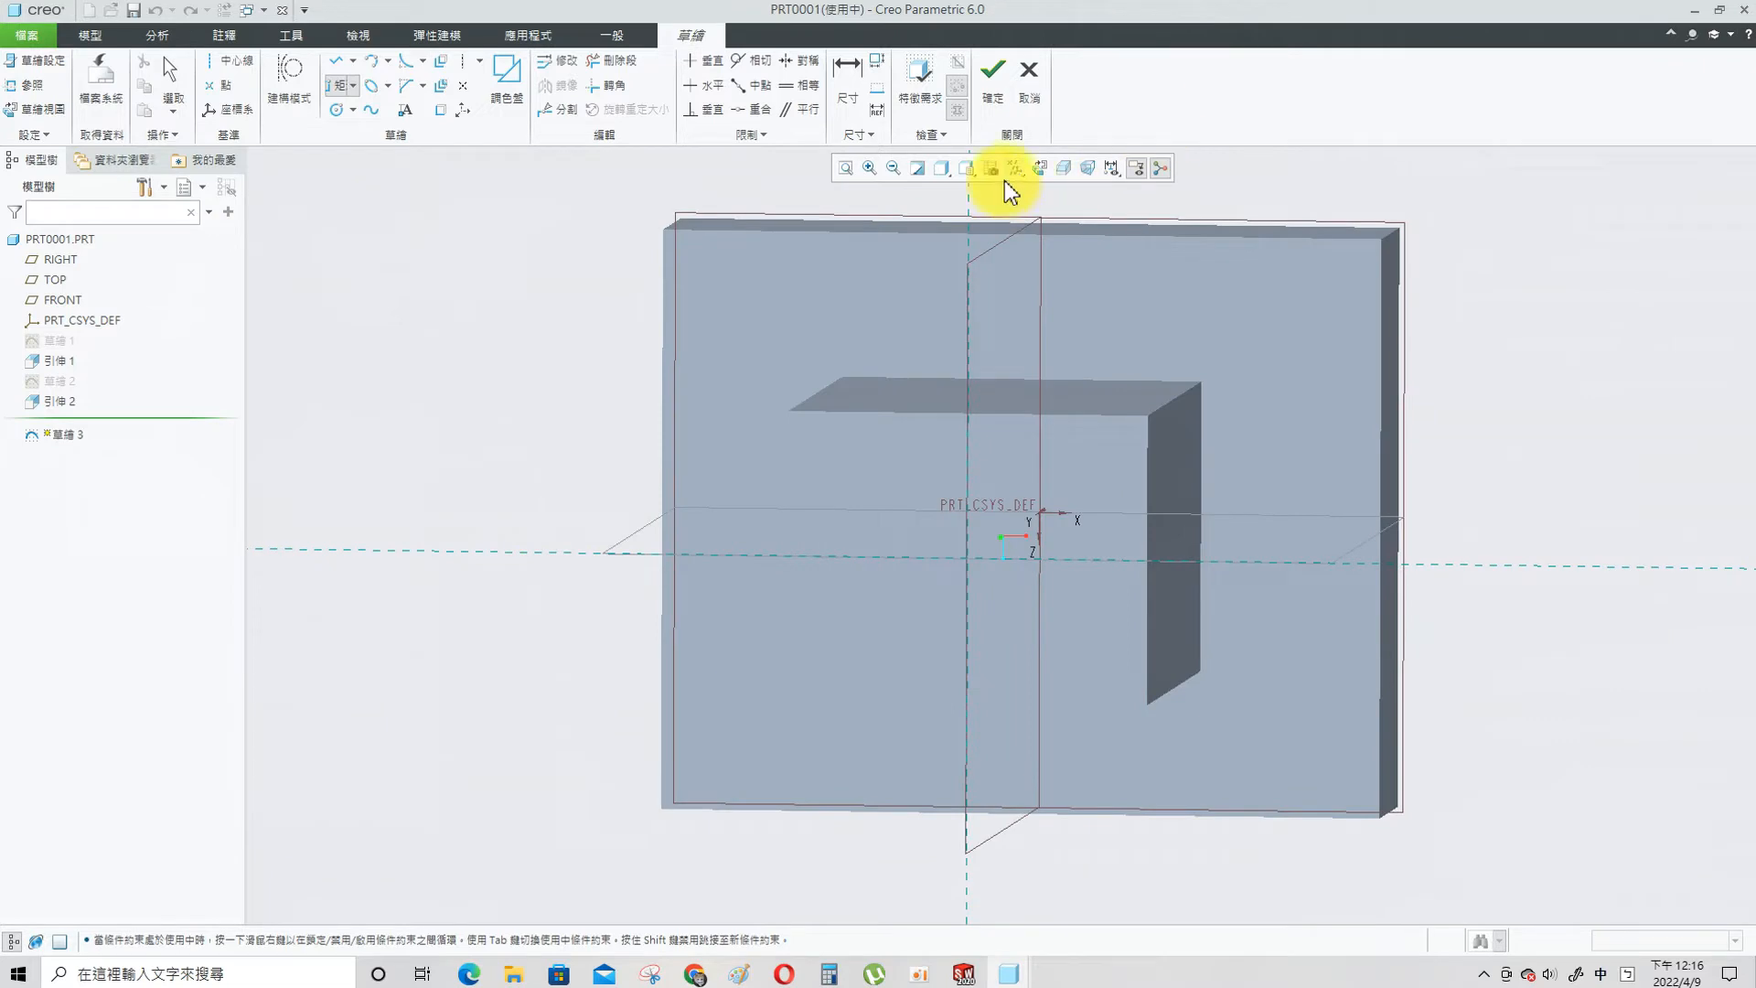
pyautogui.click(940, 169)
pyautogui.click(979, 208)
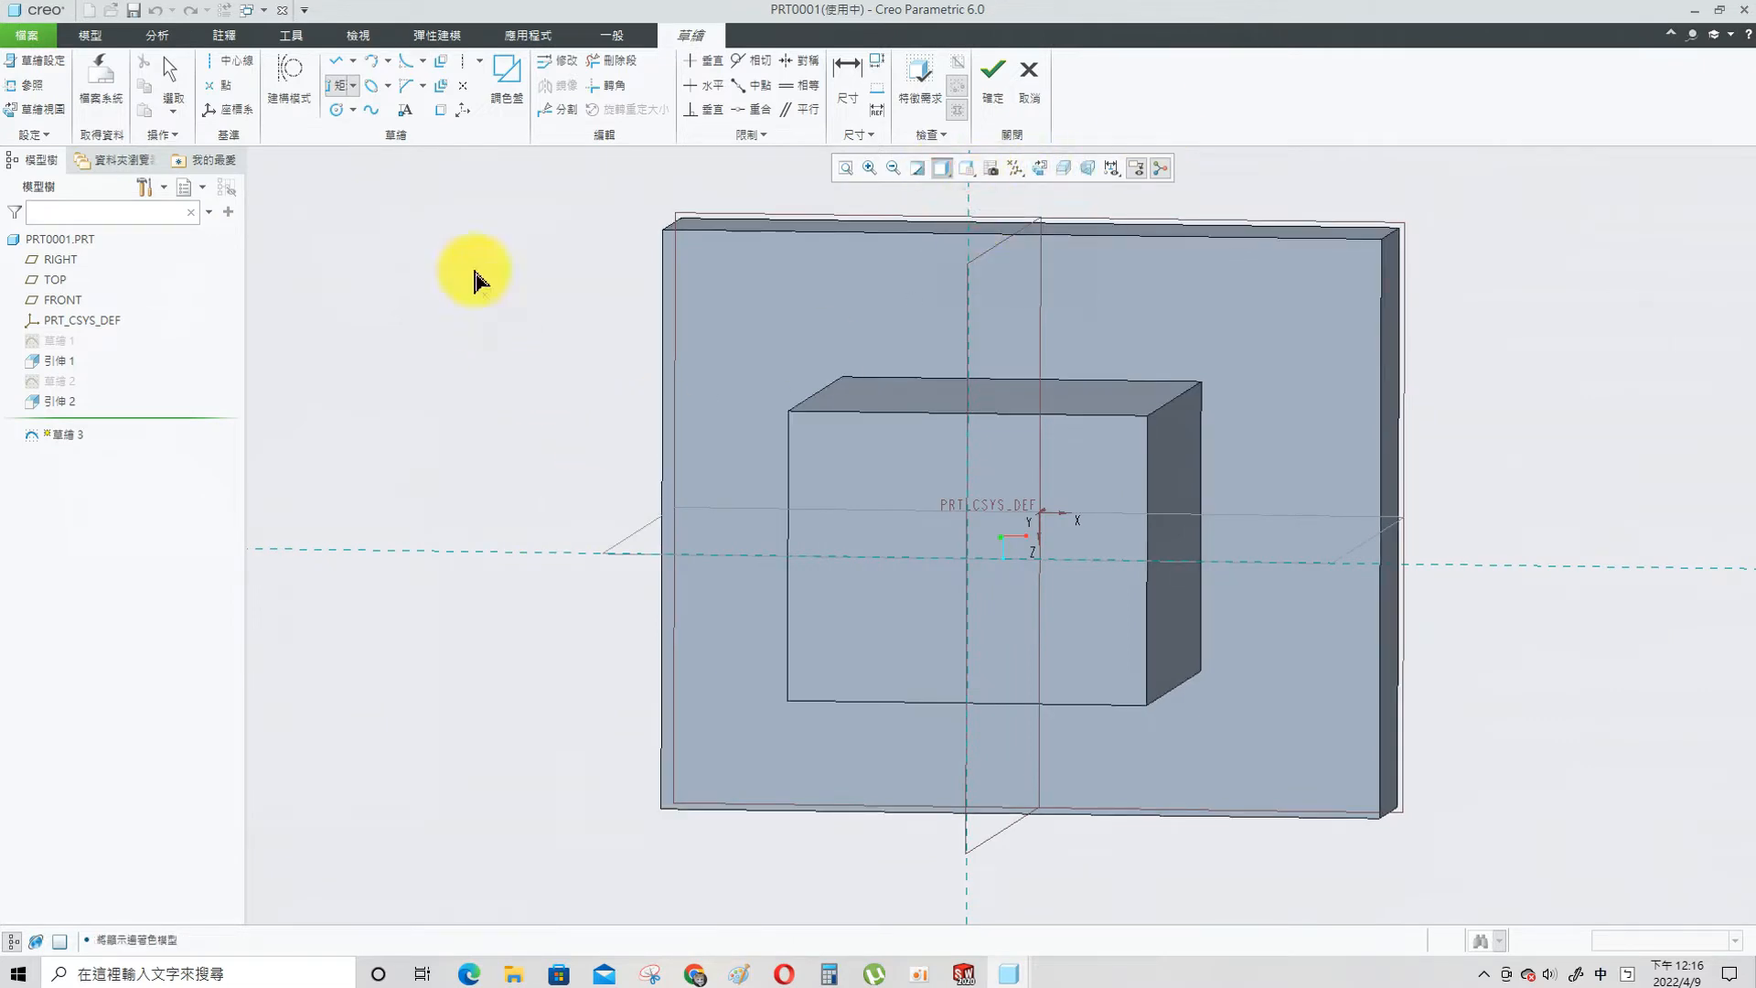
# - Face the sketch plane, sketch a centre rectangle at the origin on the block's end face, and set its width to 40
pyautogui.click(43, 110)
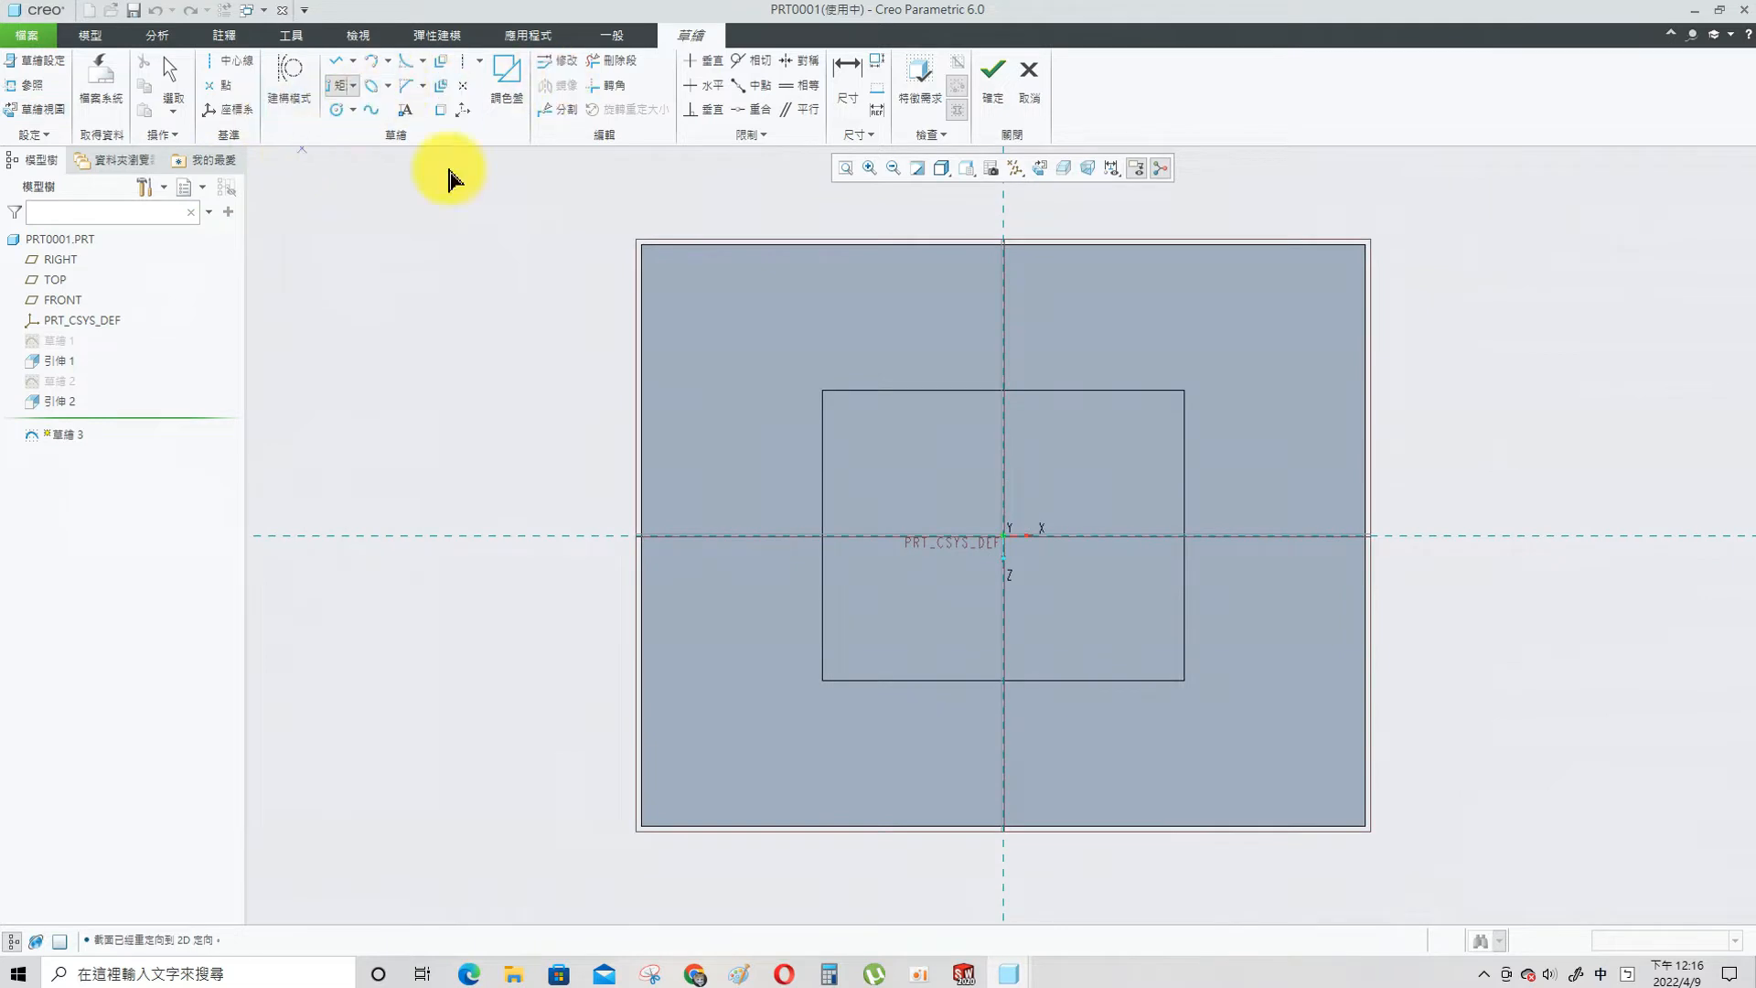
pyautogui.click(1004, 536)
pyautogui.click(917, 448)
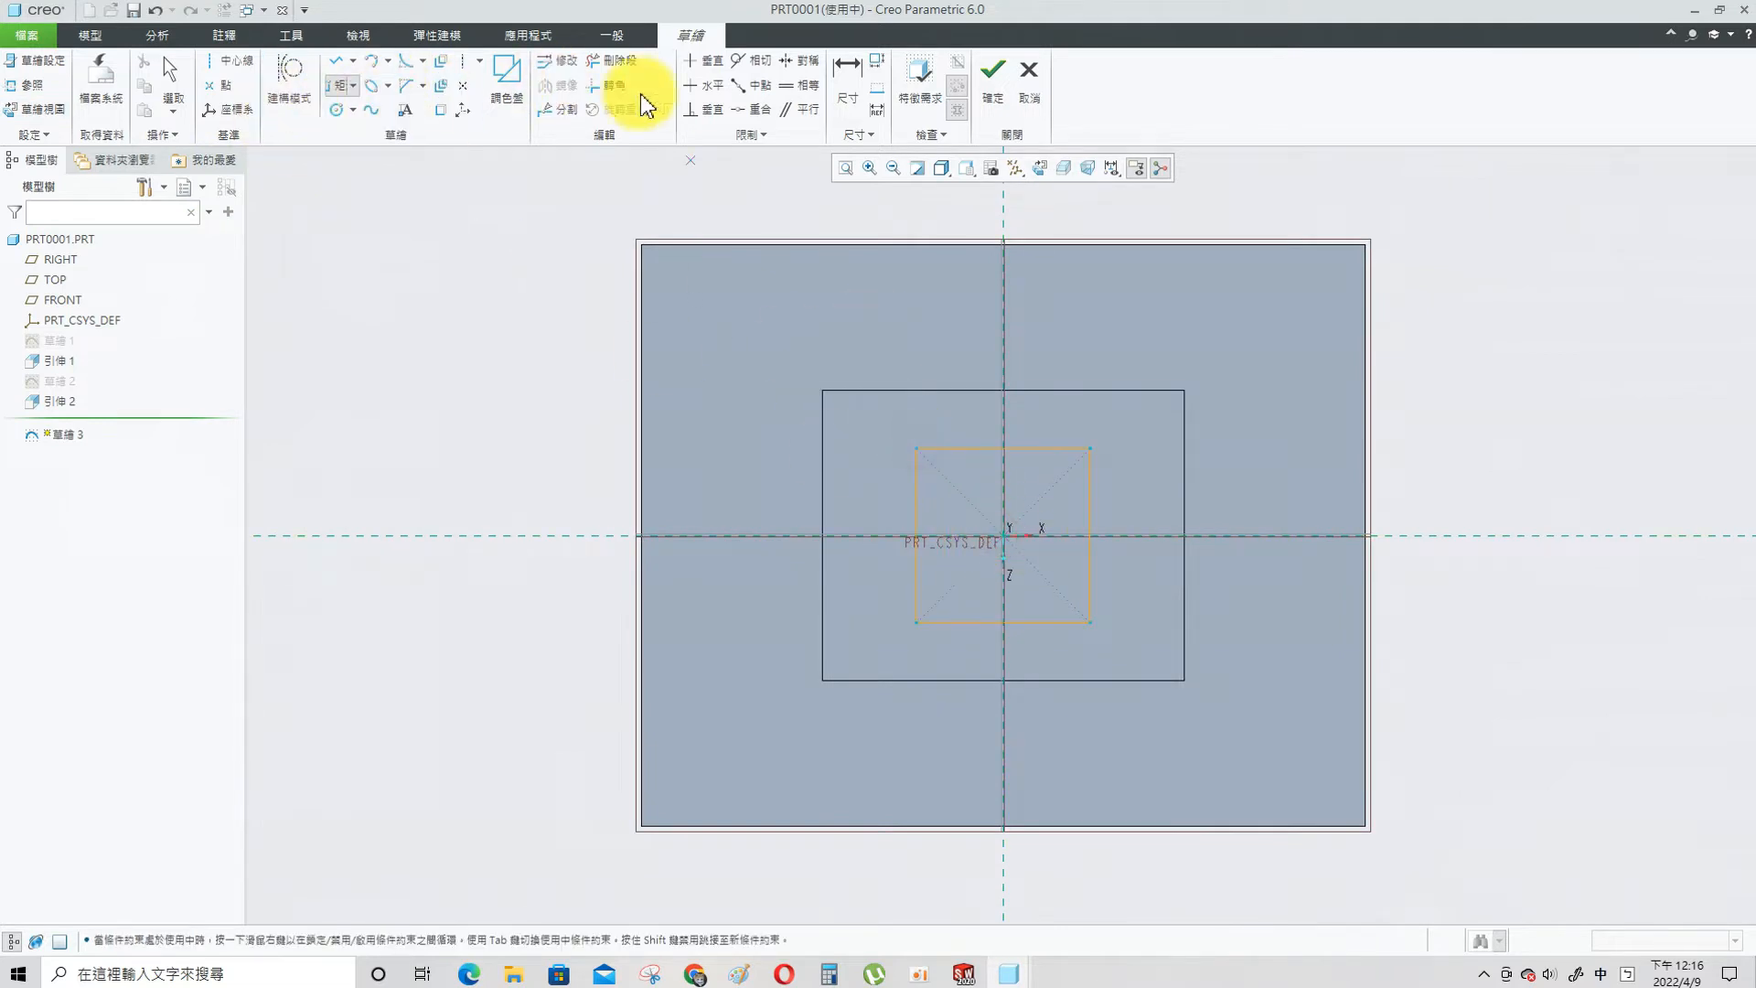
pyautogui.click(847, 68)
pyautogui.click(1014, 449)
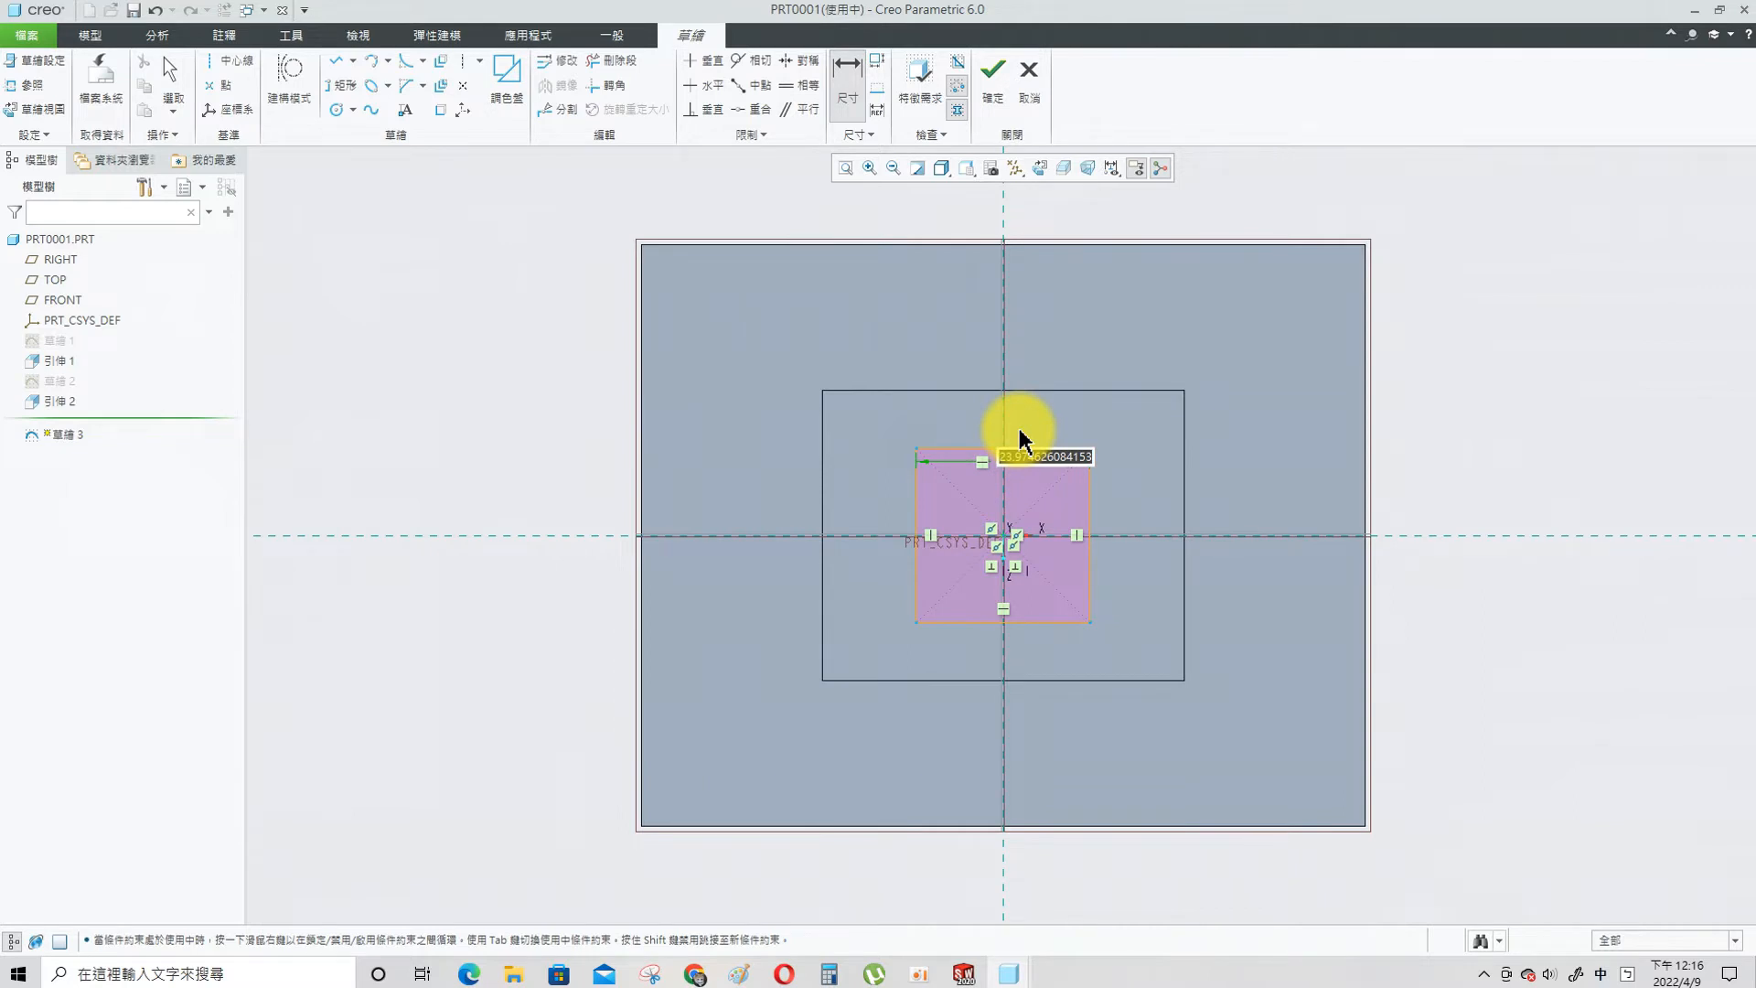
pyautogui.middleClick(1020, 437)
pyautogui.write('40')
pyautogui.press('Return')
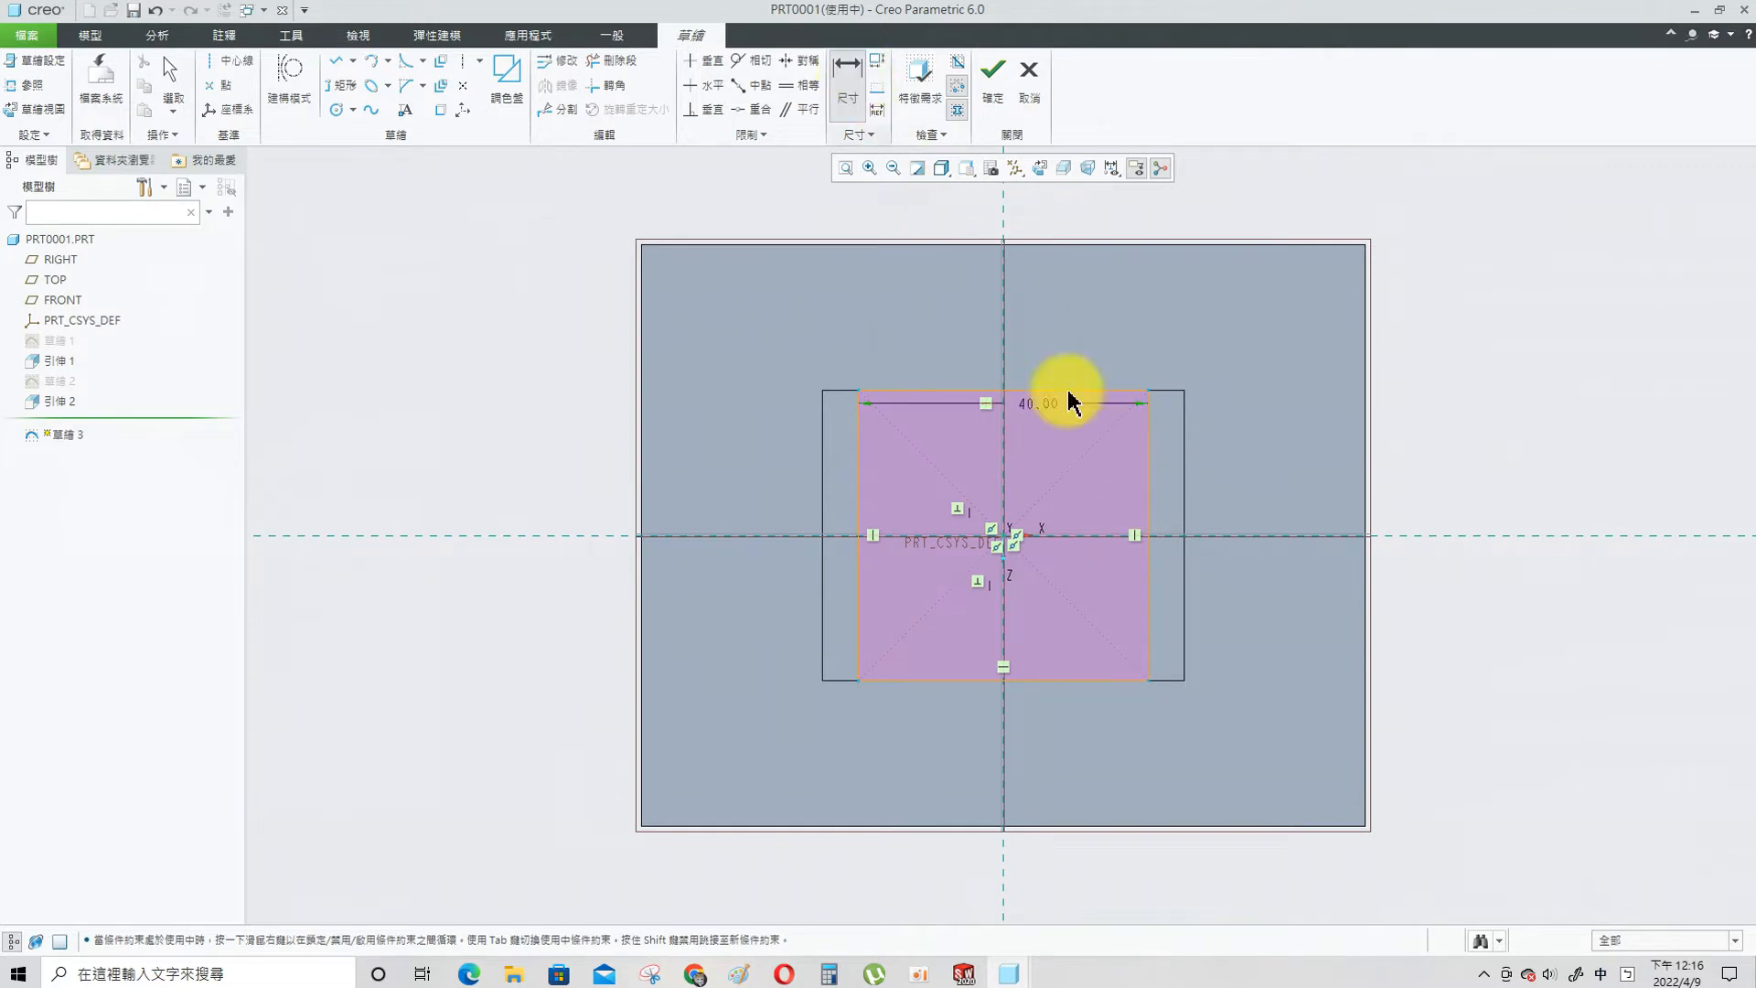
# - Try to add a height dimension to the rectangle, and discard that dimension when resolving the sketch conflict
pyautogui.click(1150, 499)
pyautogui.middleClick(1313, 502)
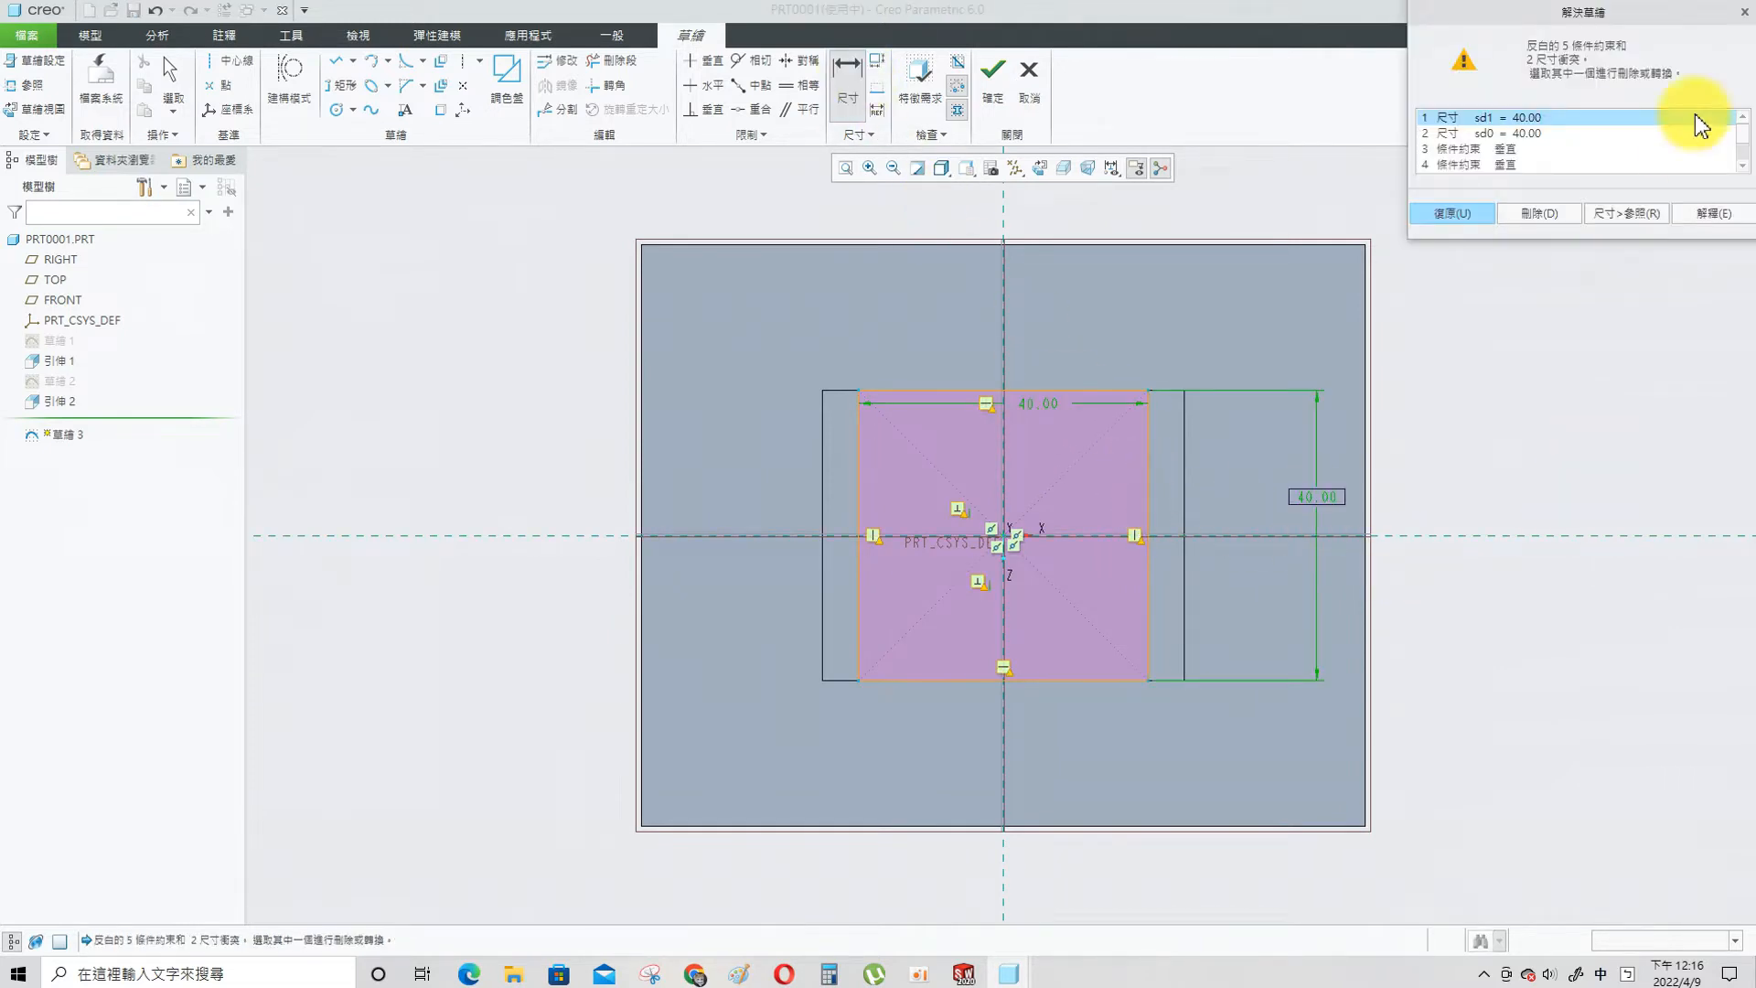
pyautogui.click(1509, 149)
pyautogui.click(1743, 166)
pyautogui.click(1742, 165)
pyautogui.click(1742, 166)
pyautogui.moveTo(1742, 158); pyautogui.dragTo(1742, 119)
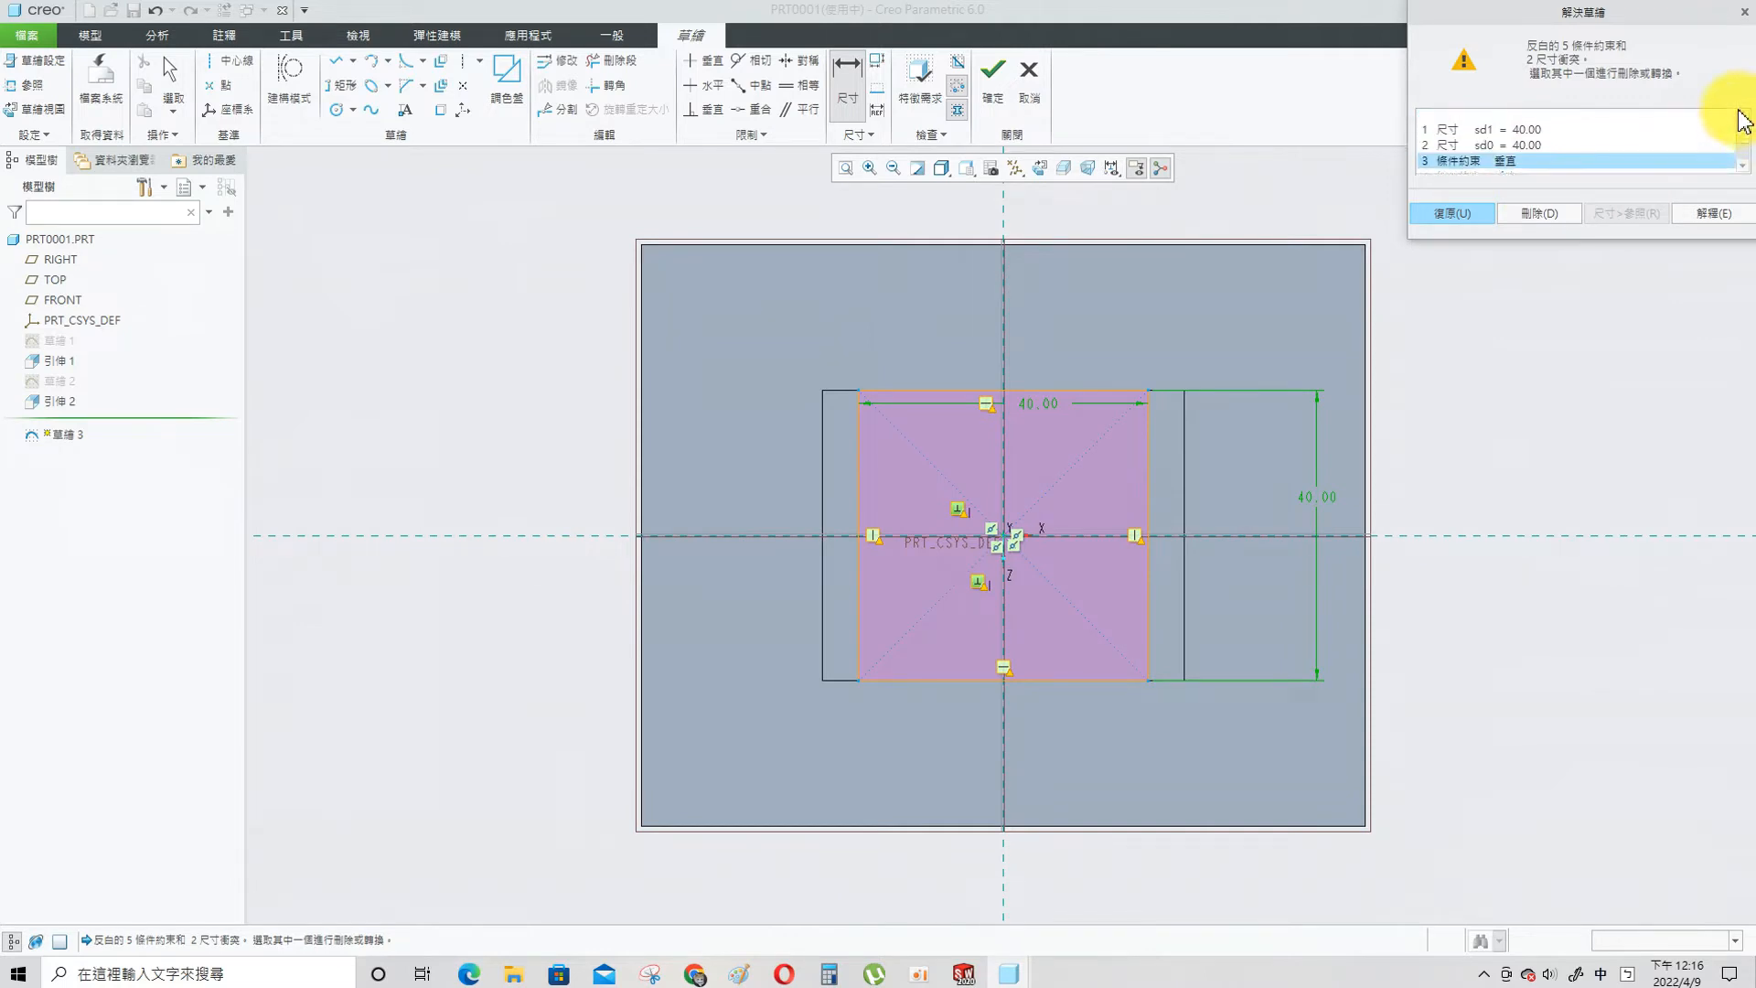
pyautogui.click(1522, 127)
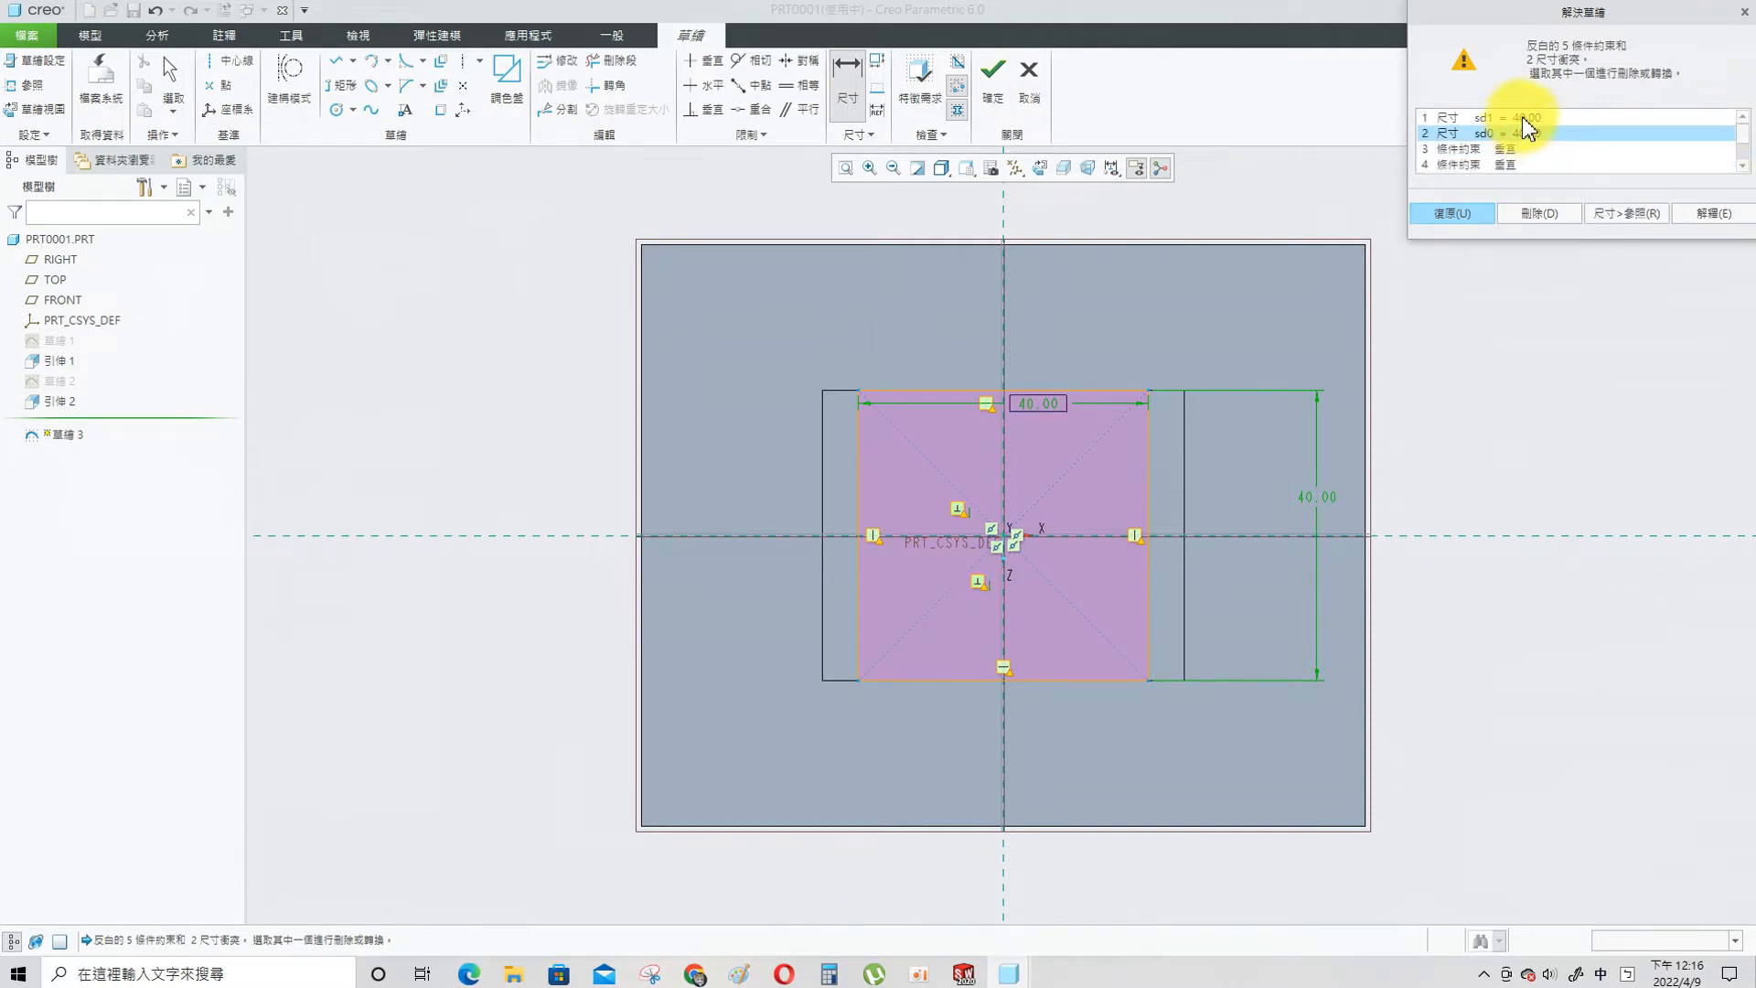
pyautogui.click(1524, 117)
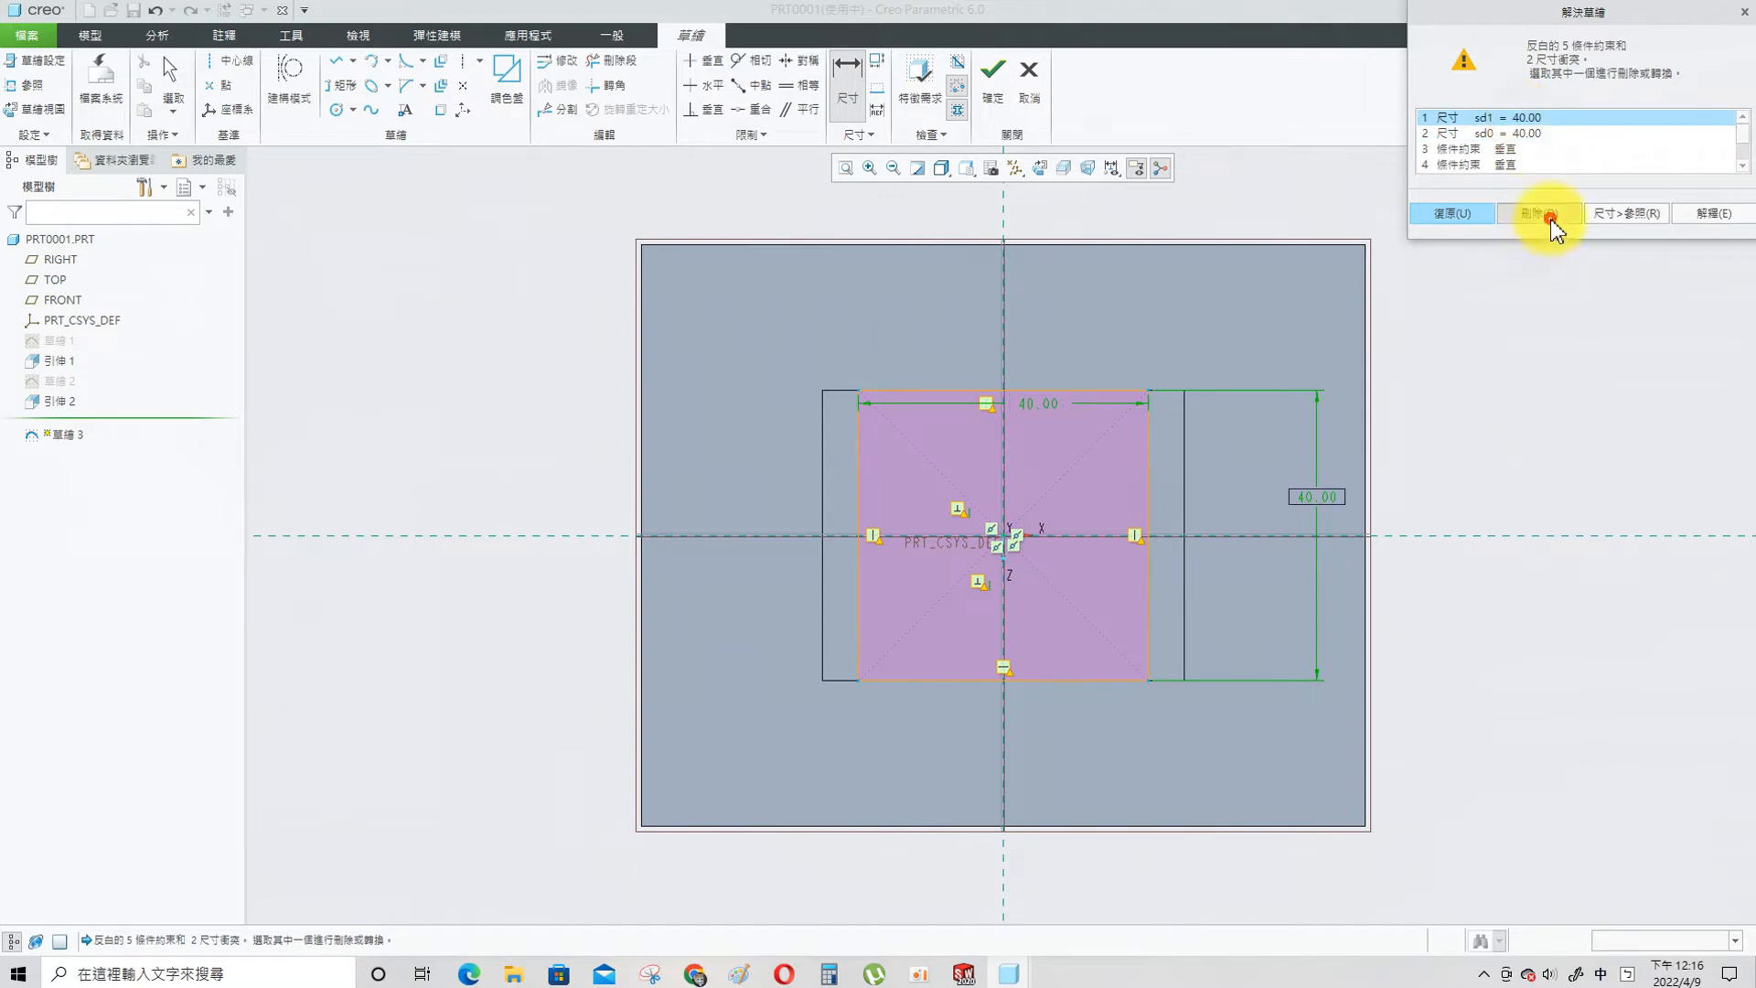
pyautogui.click(1552, 220)
# - Delete the whole sketched rectangle from the block's end face
pyautogui.middleClick(1134, 447)
pyautogui.moveTo(688, 299)
pyautogui.mouseDown()
pyautogui.moveTo(1231, 707)
pyautogui.moveTo(1332, 753)
pyautogui.mouseUp()
pyautogui.press('Delete')
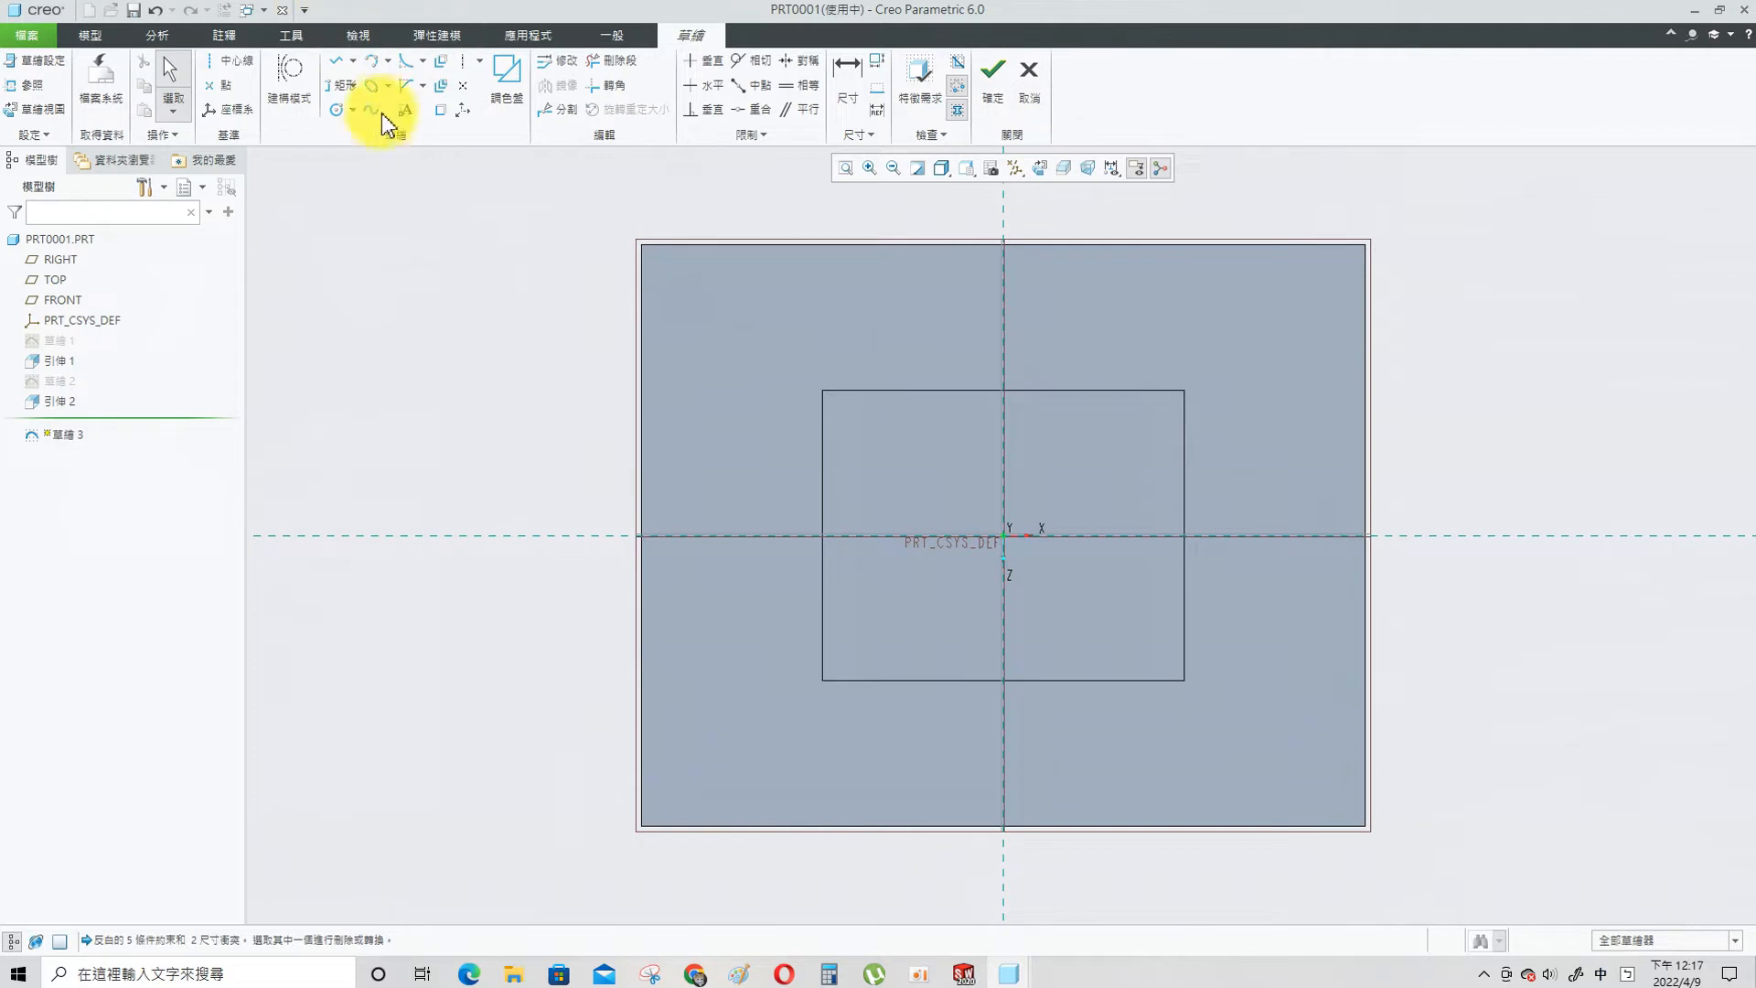
# - Sketch a centre rectangle about 16 high around the origin, wider than it is tall
pyautogui.click(340, 84)
pyautogui.click(1003, 536)
pyautogui.click(916, 477)
# - Dimension the centre rectangle to 40 wide and 30 high, and finish the sketch
pyautogui.click(848, 92)
pyautogui.click(1024, 492)
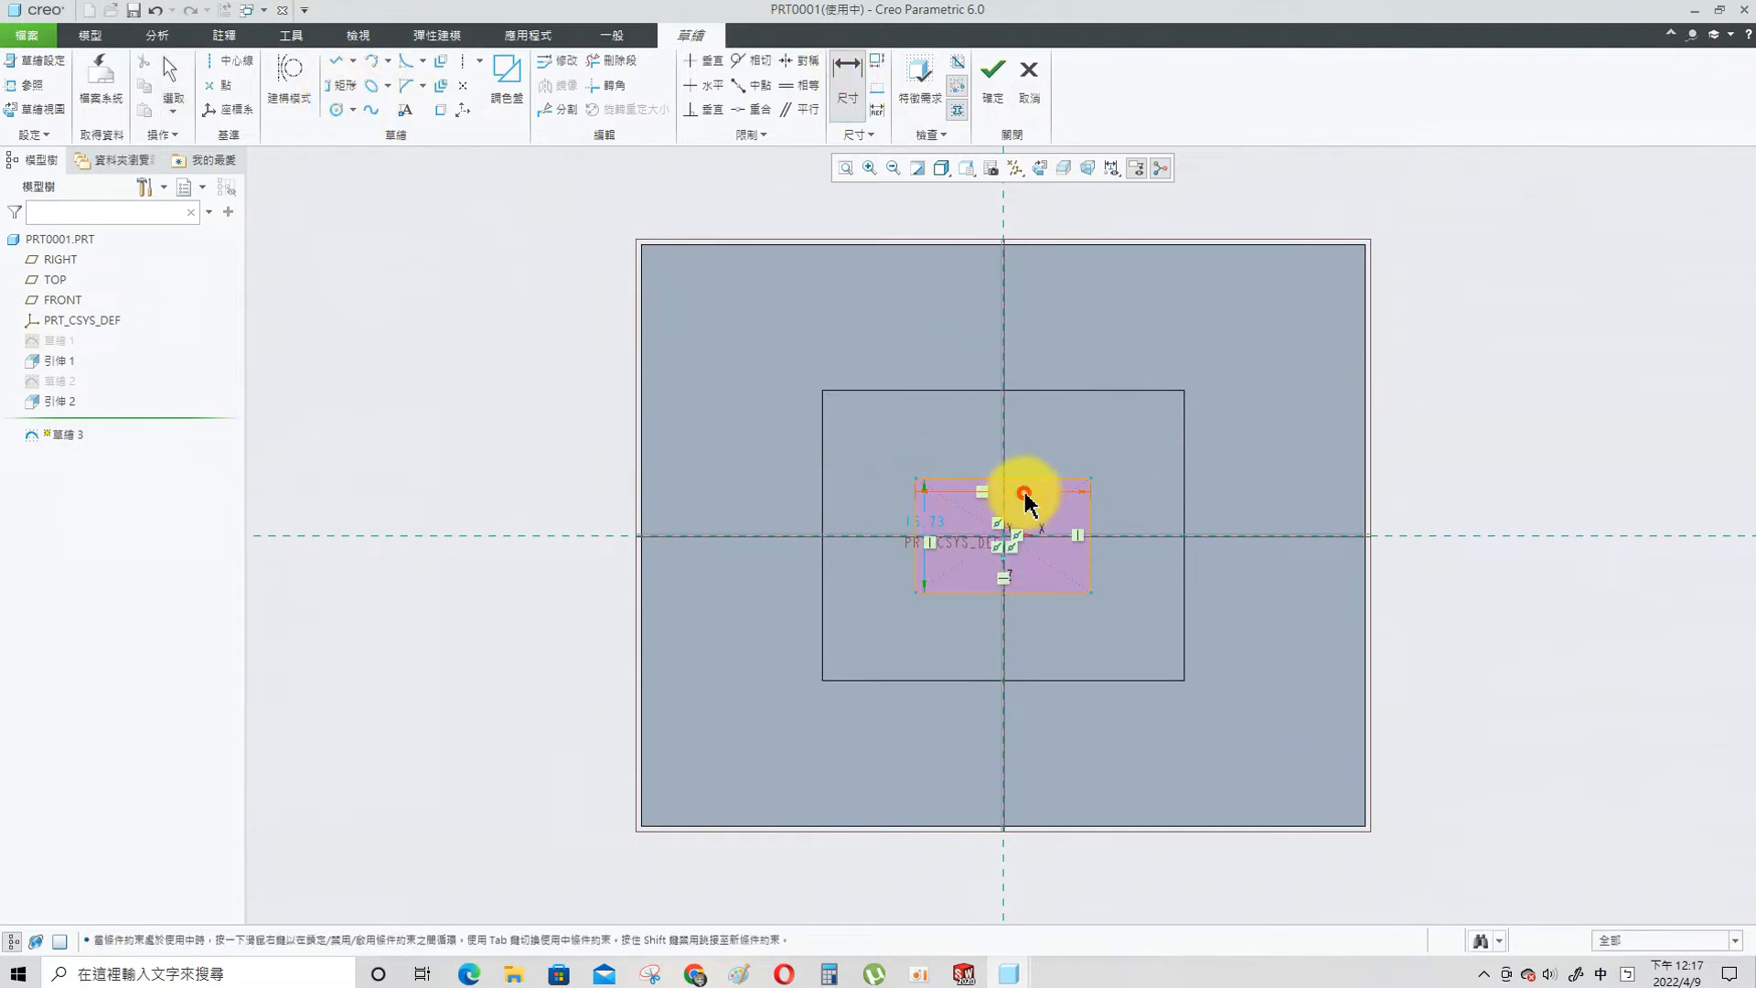
pyautogui.middleClick(1025, 494)
pyautogui.write('40')
pyautogui.press('Return')
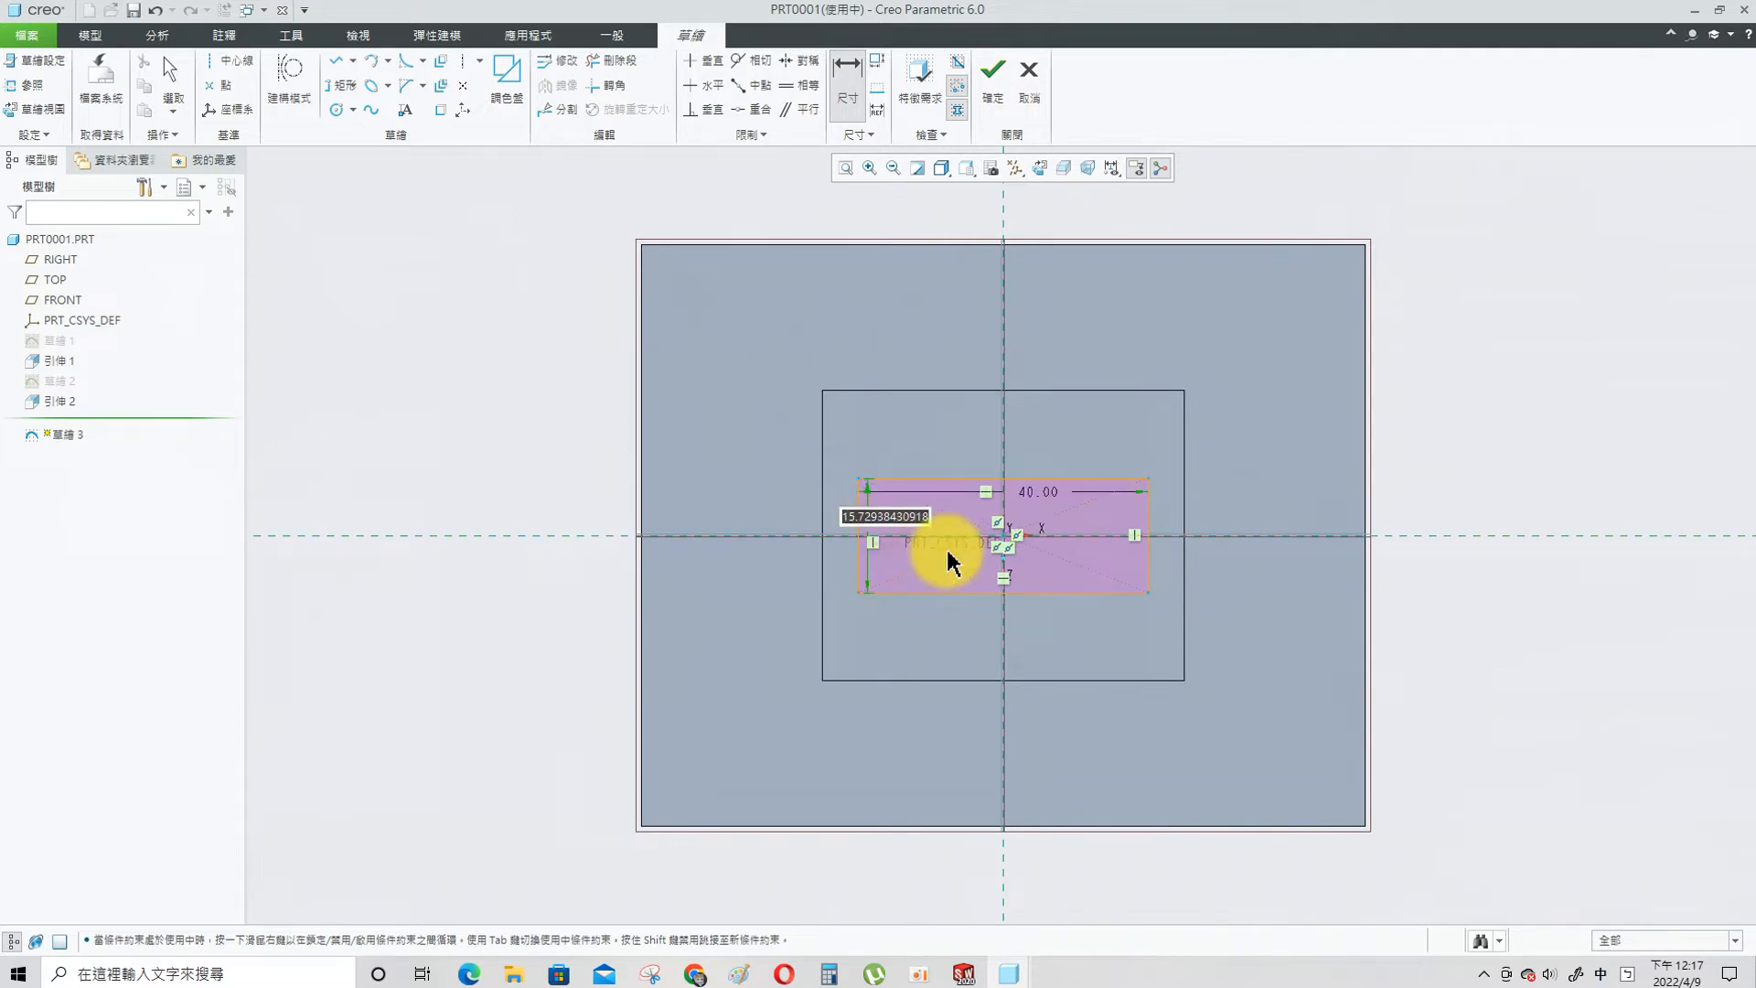
pyautogui.write('30')
pyautogui.press('Return')
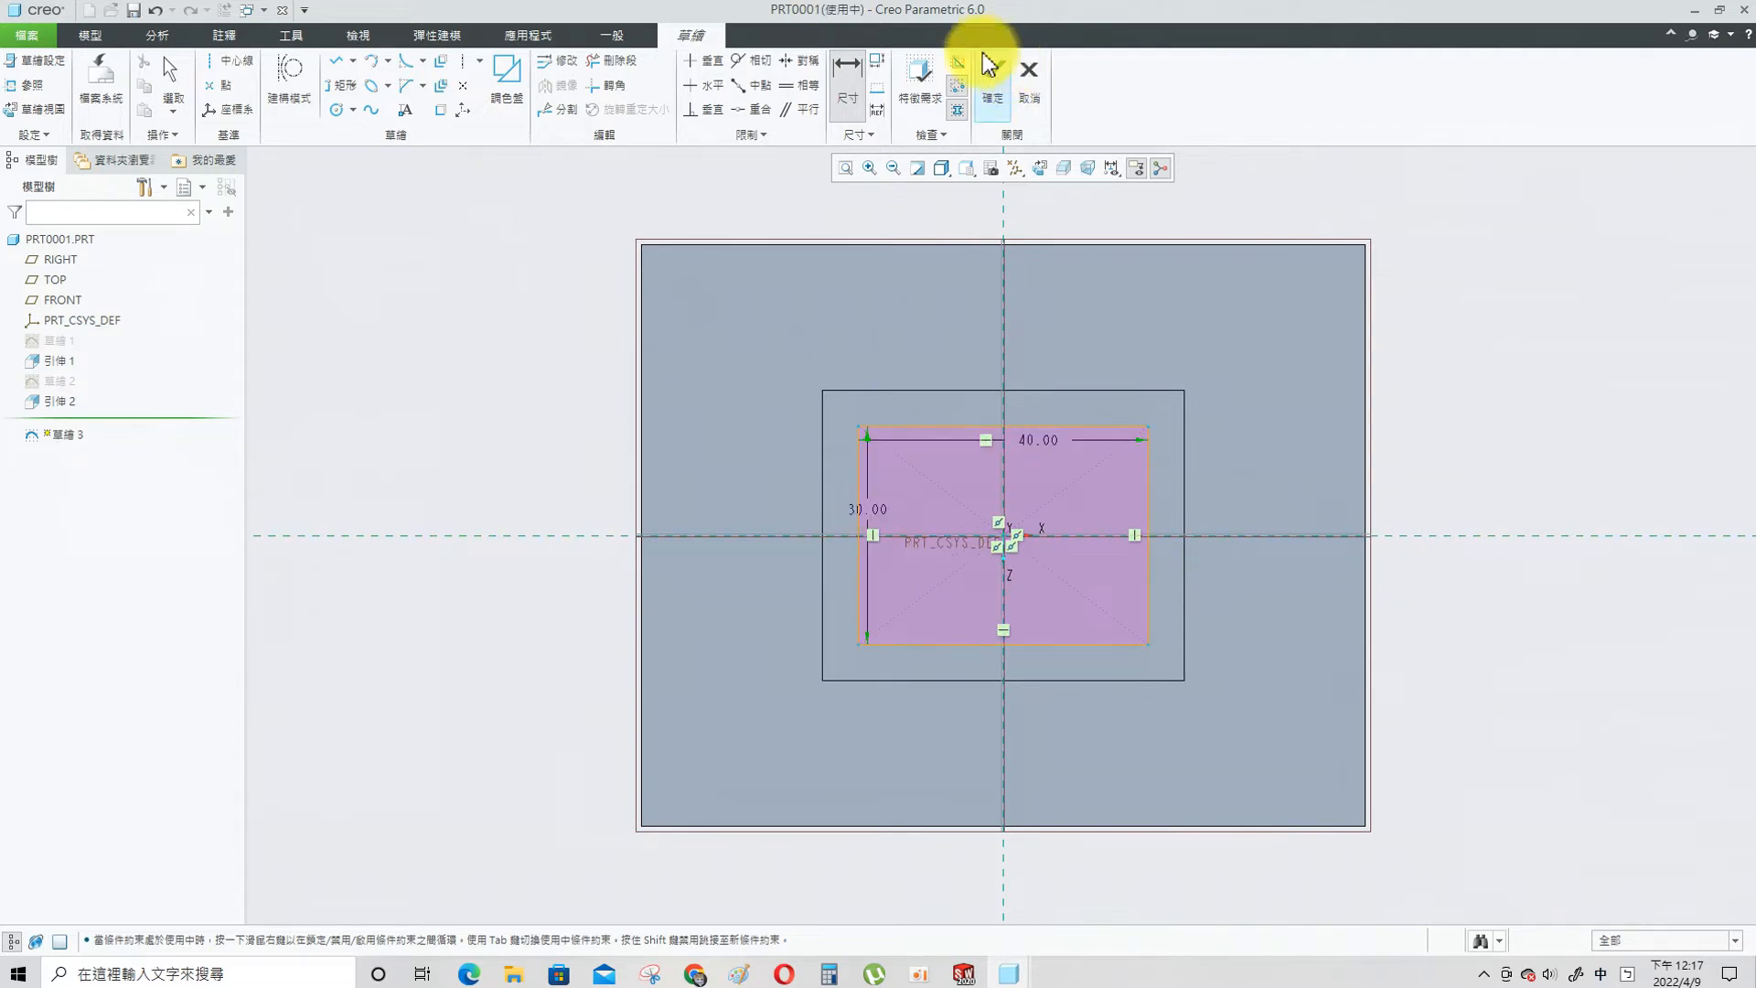
pyautogui.click(992, 75)
# - Extrude the 40 by 30 rectangle into the block as a material-removing pocket with a depth of 30
pyautogui.click(284, 85)
pyautogui.moveTo(987, 512); pyautogui.dragTo(771, 479, button='middle')
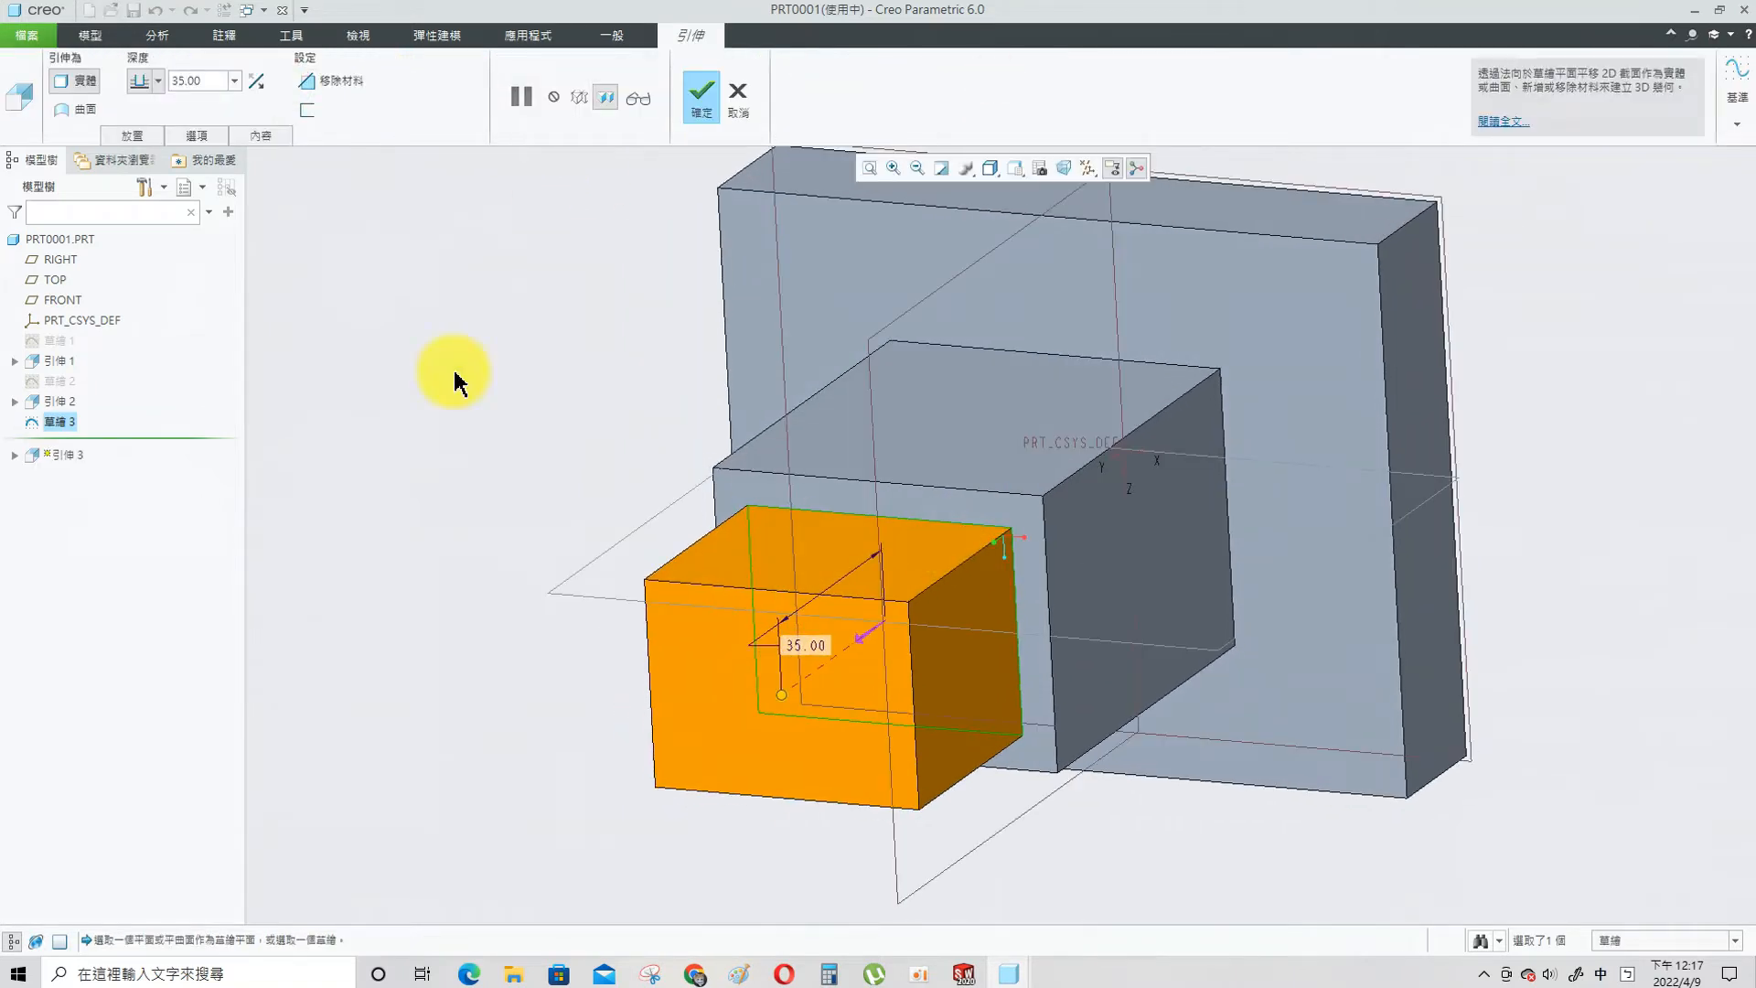
pyautogui.click(336, 86)
pyautogui.click(258, 84)
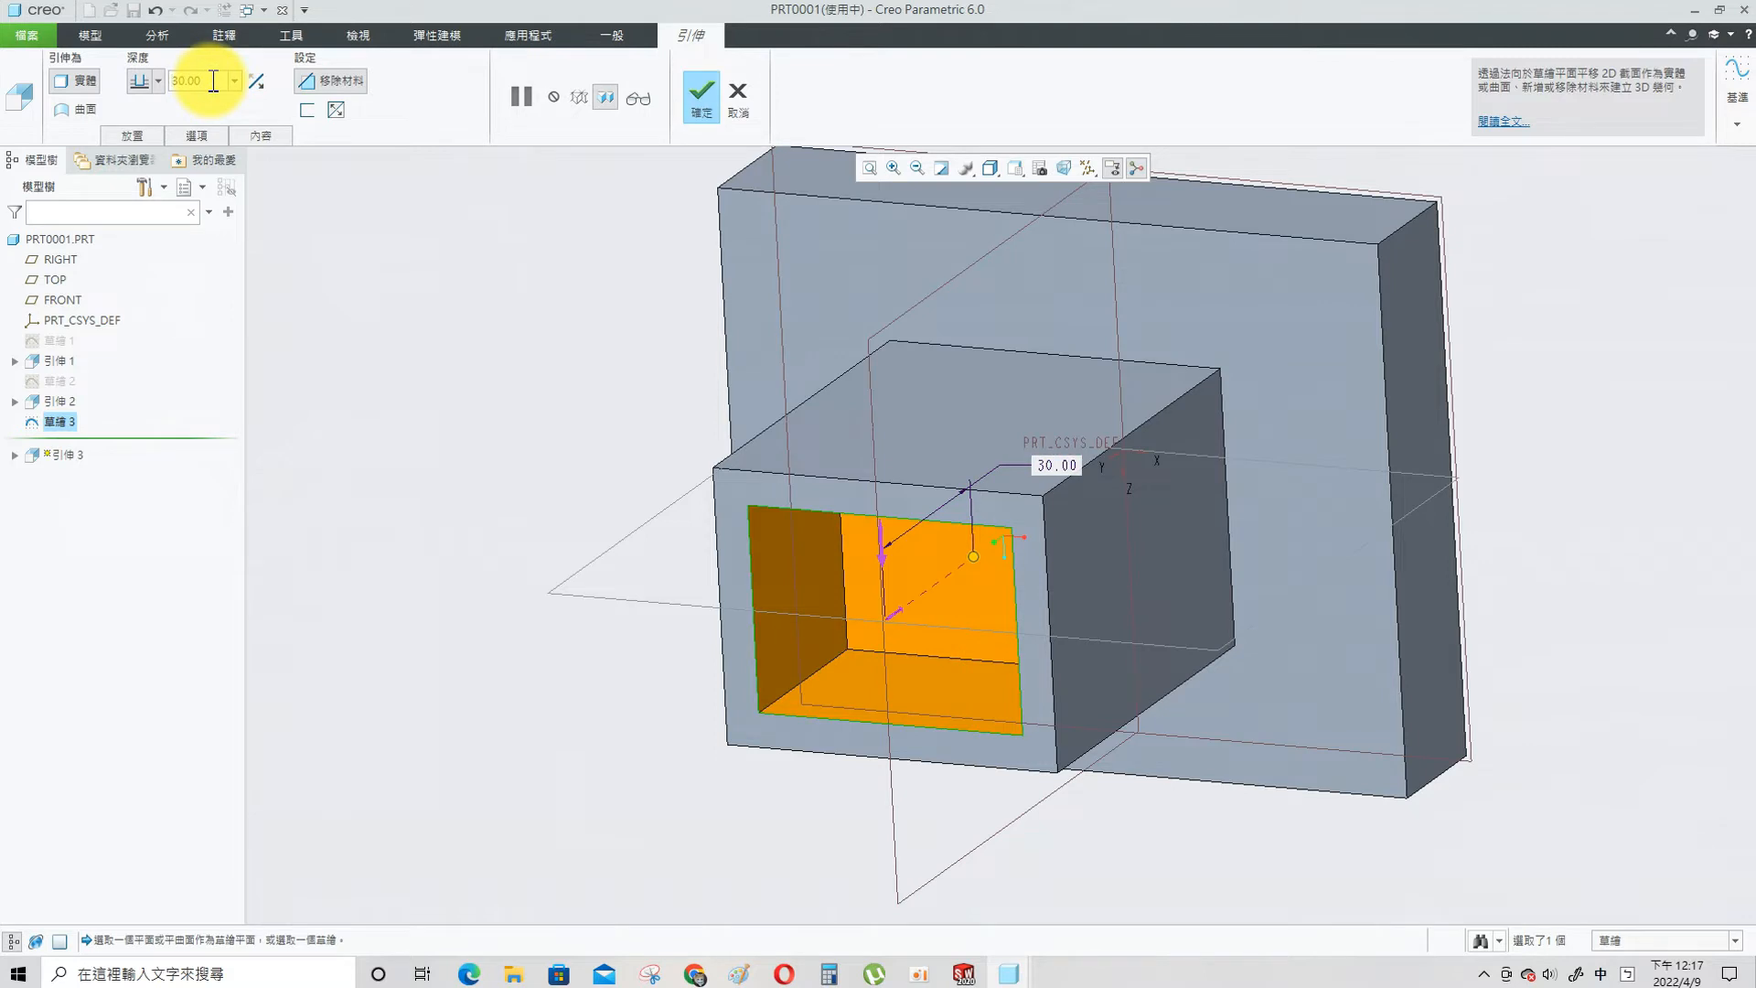
pyautogui.click(702, 92)
# - Start a sketch on the pocket's floor and draw a slanted rectangle as a diamond around the origin
pyautogui.click(910, 581)
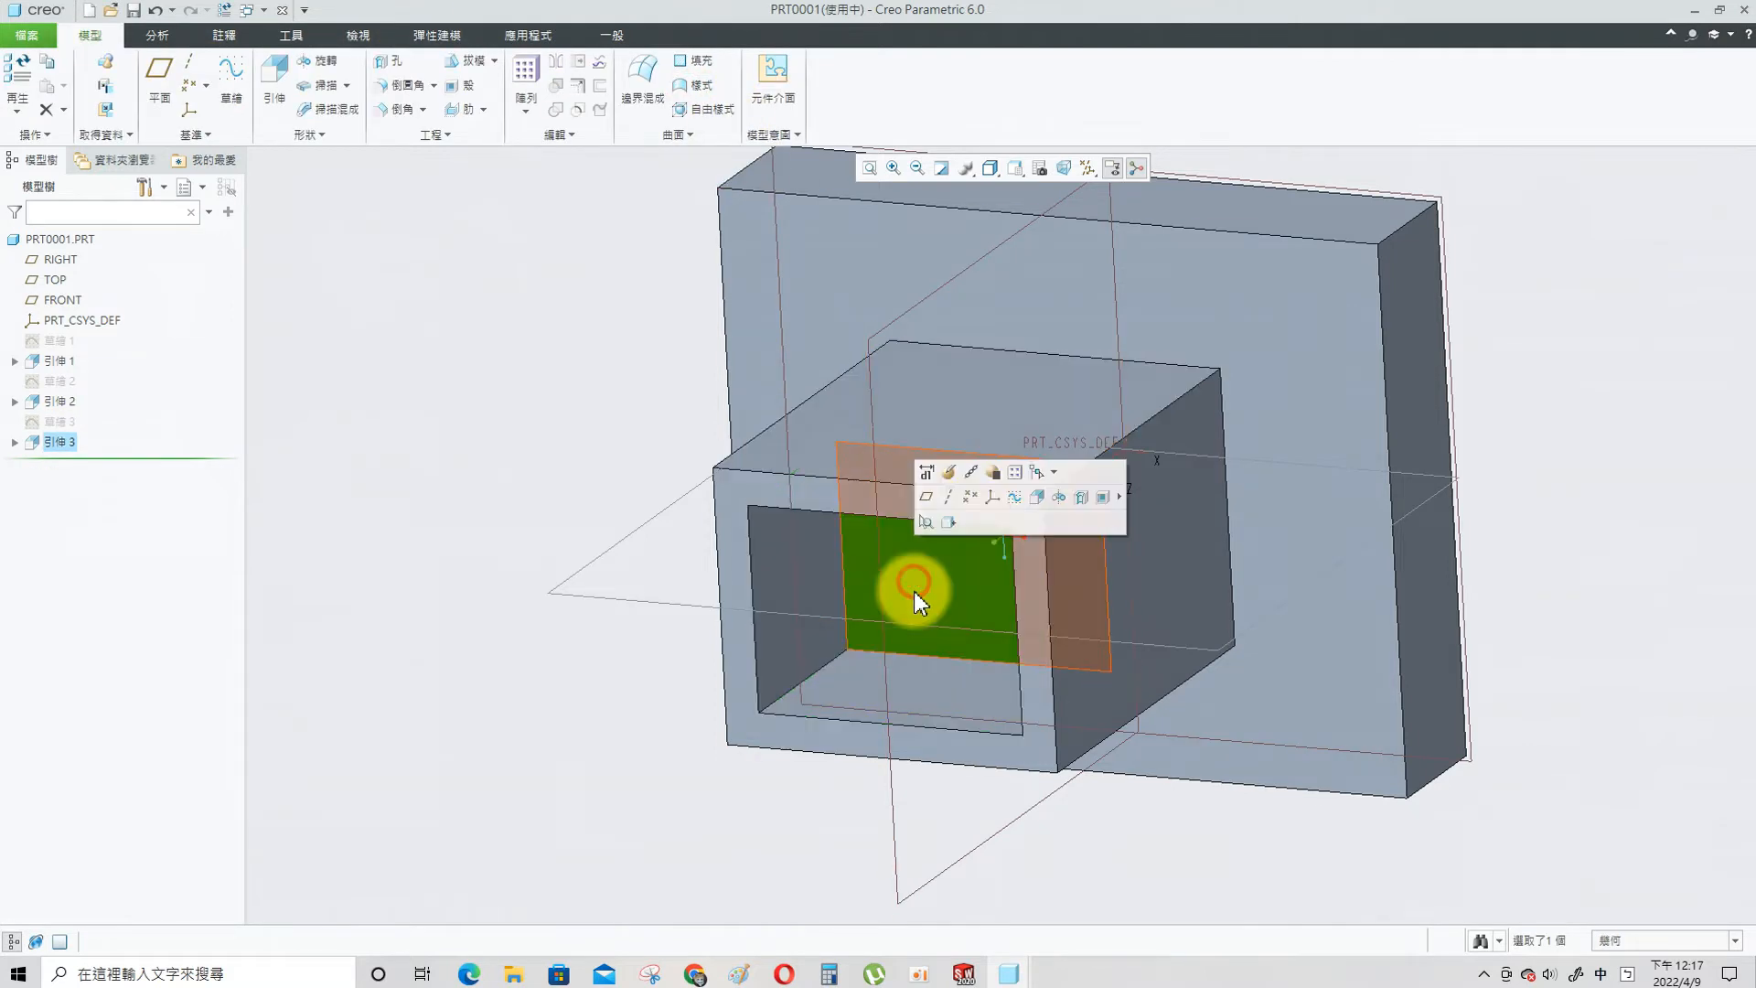
pyautogui.click(1019, 501)
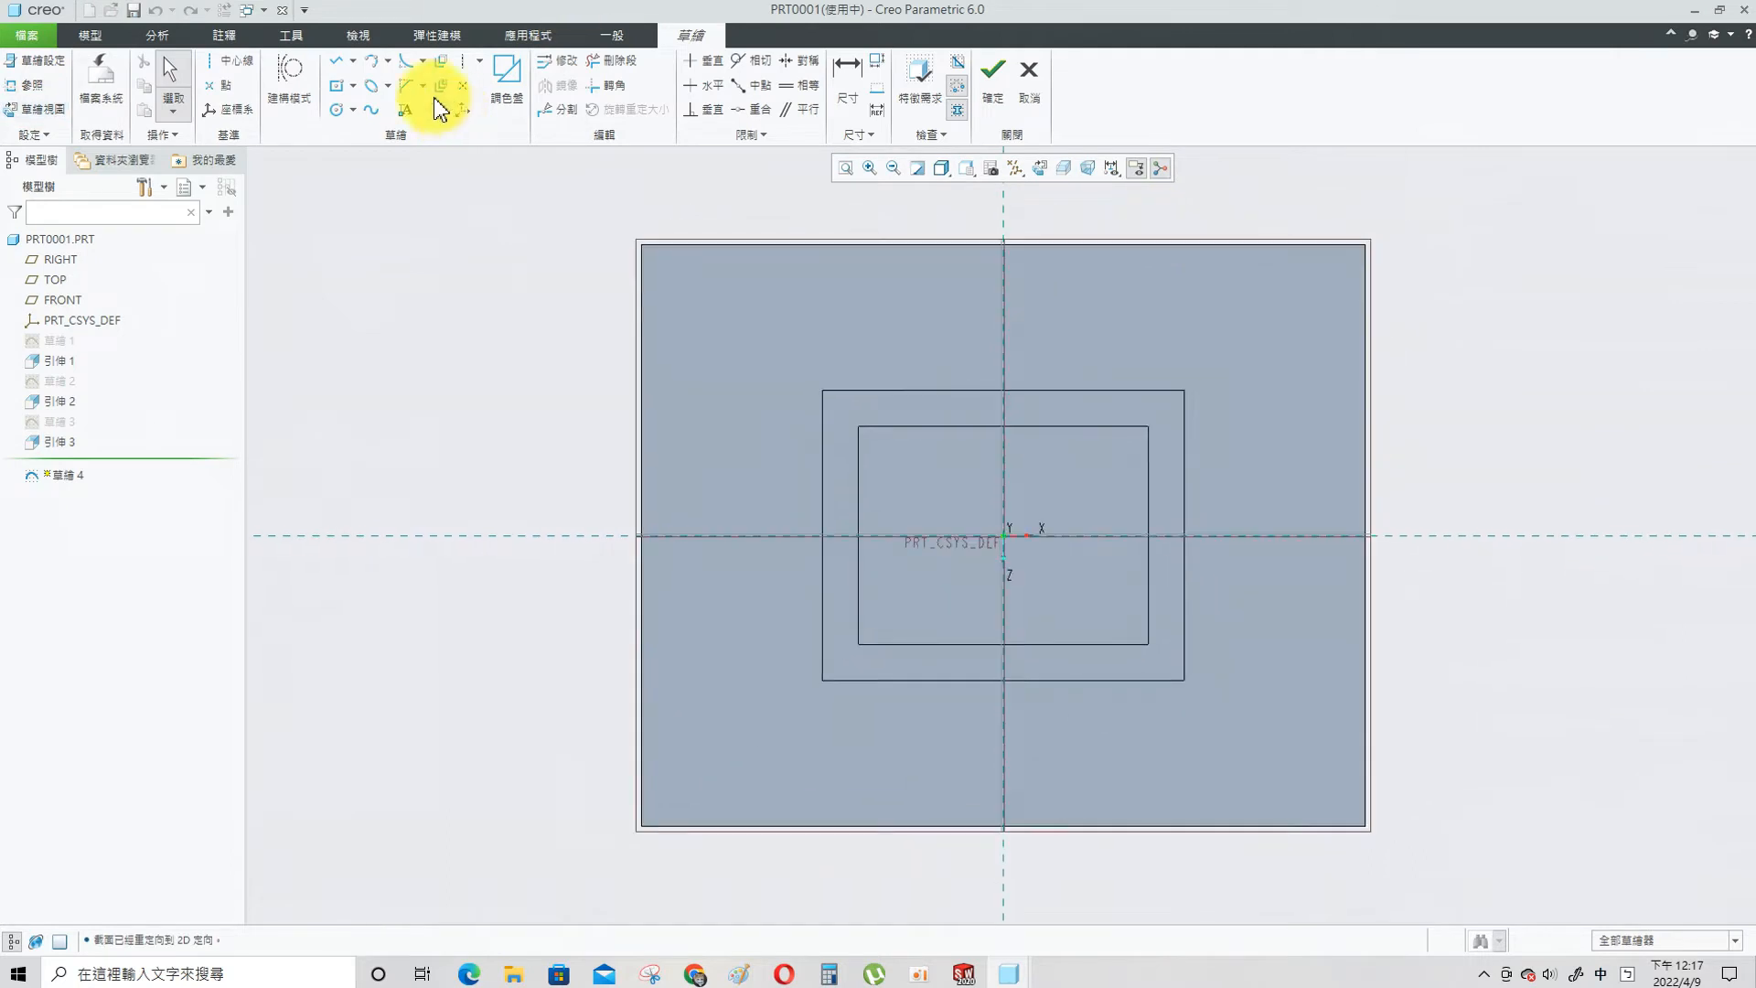
pyautogui.click(353, 86)
pyautogui.click(349, 128)
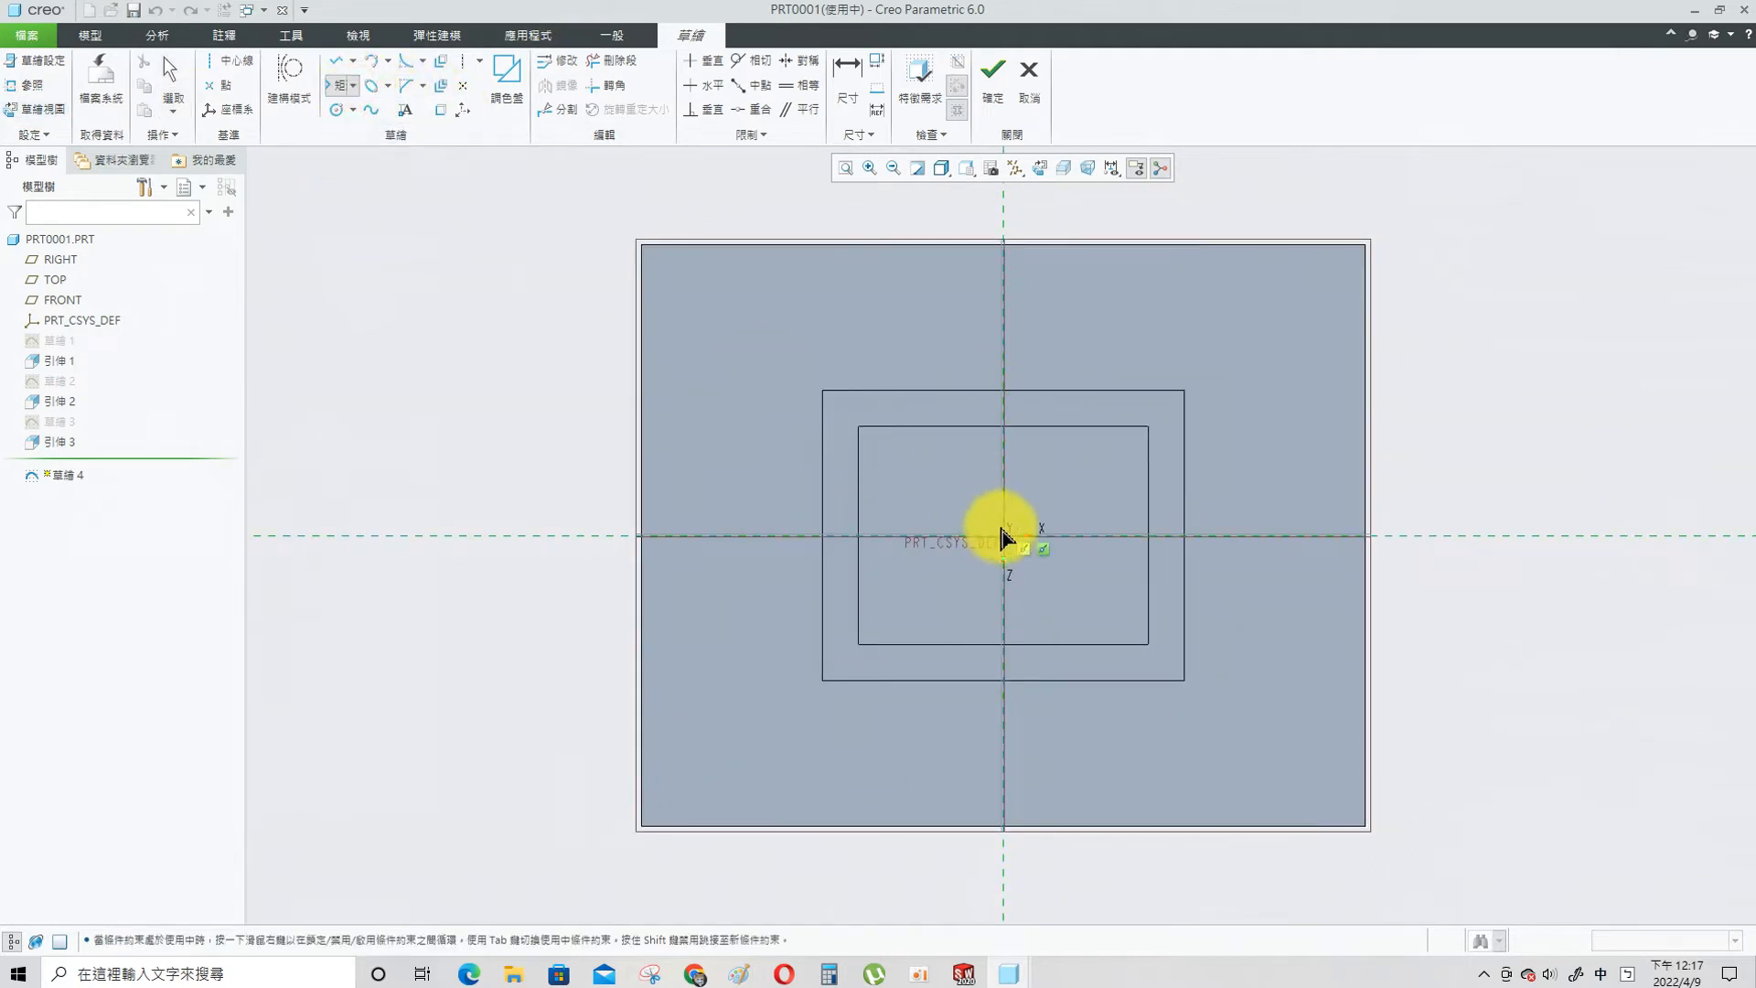
pyautogui.click(1003, 468)
pyautogui.click(933, 538)
pyautogui.click(1039, 576)
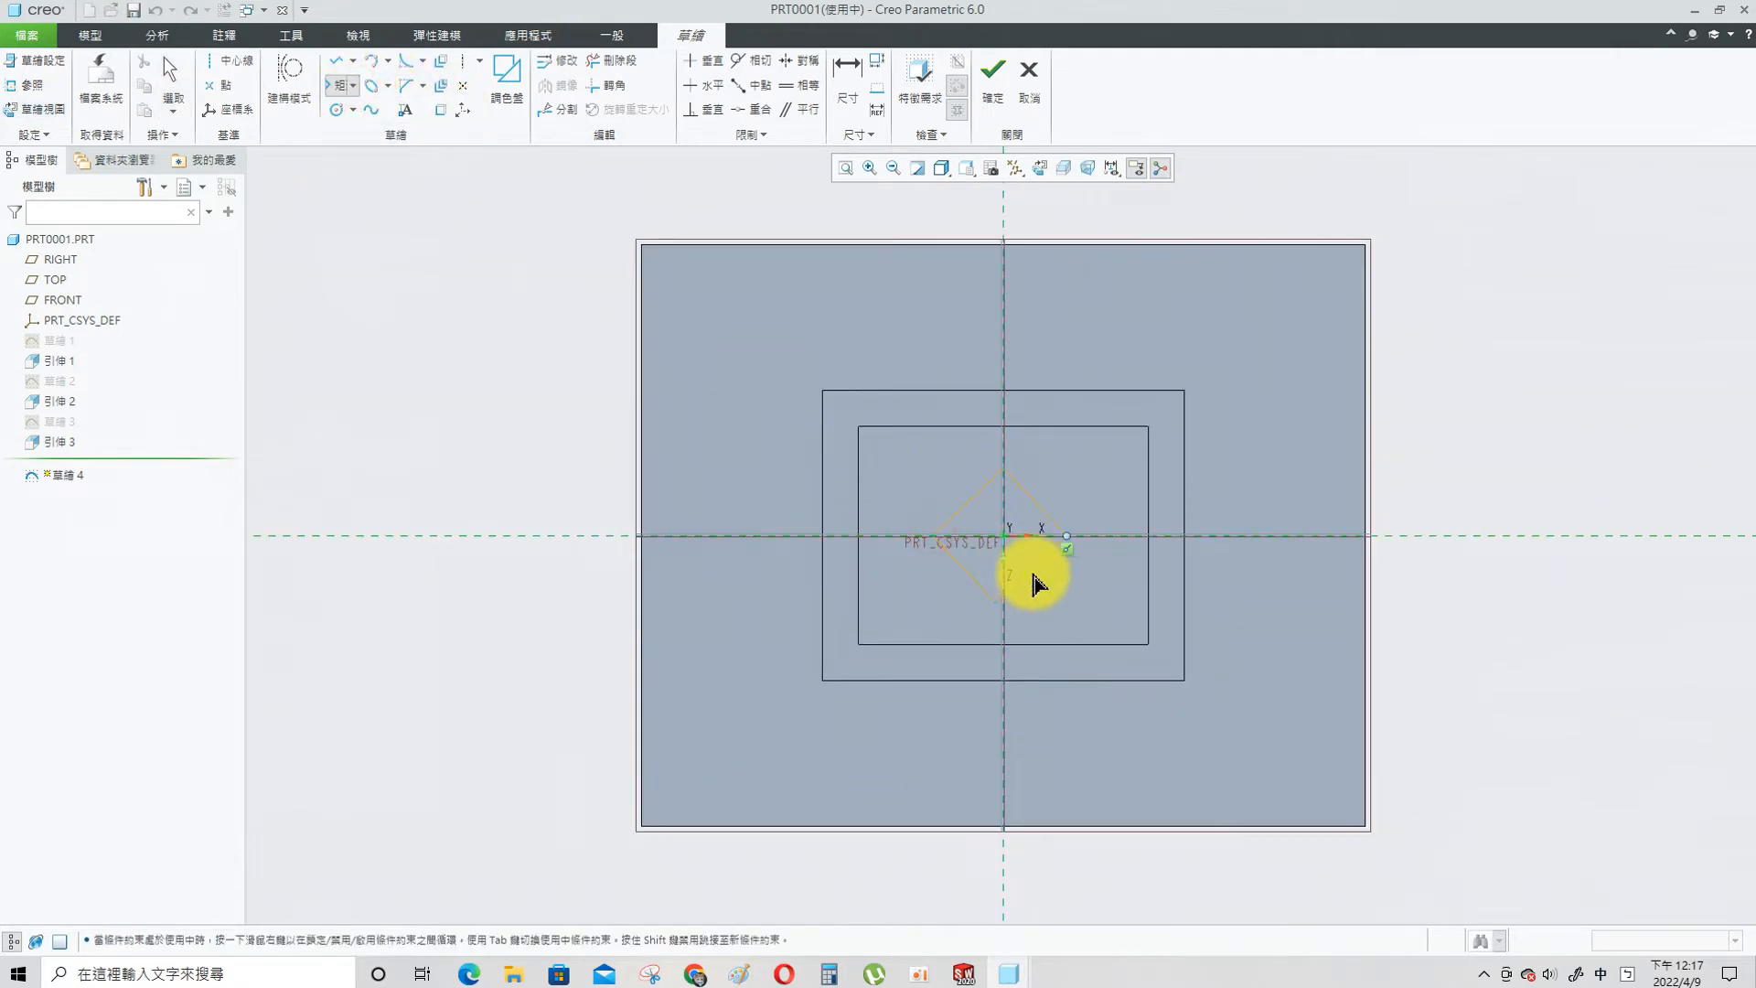
pyautogui.middleClick(1013, 642)
# - Constrain the diamond's lower vertex coincident with the vertical reference line
pyautogui.keyDown('ctrl'); pyautogui.click(1005, 624); pyautogui.keyUp('ctrl')
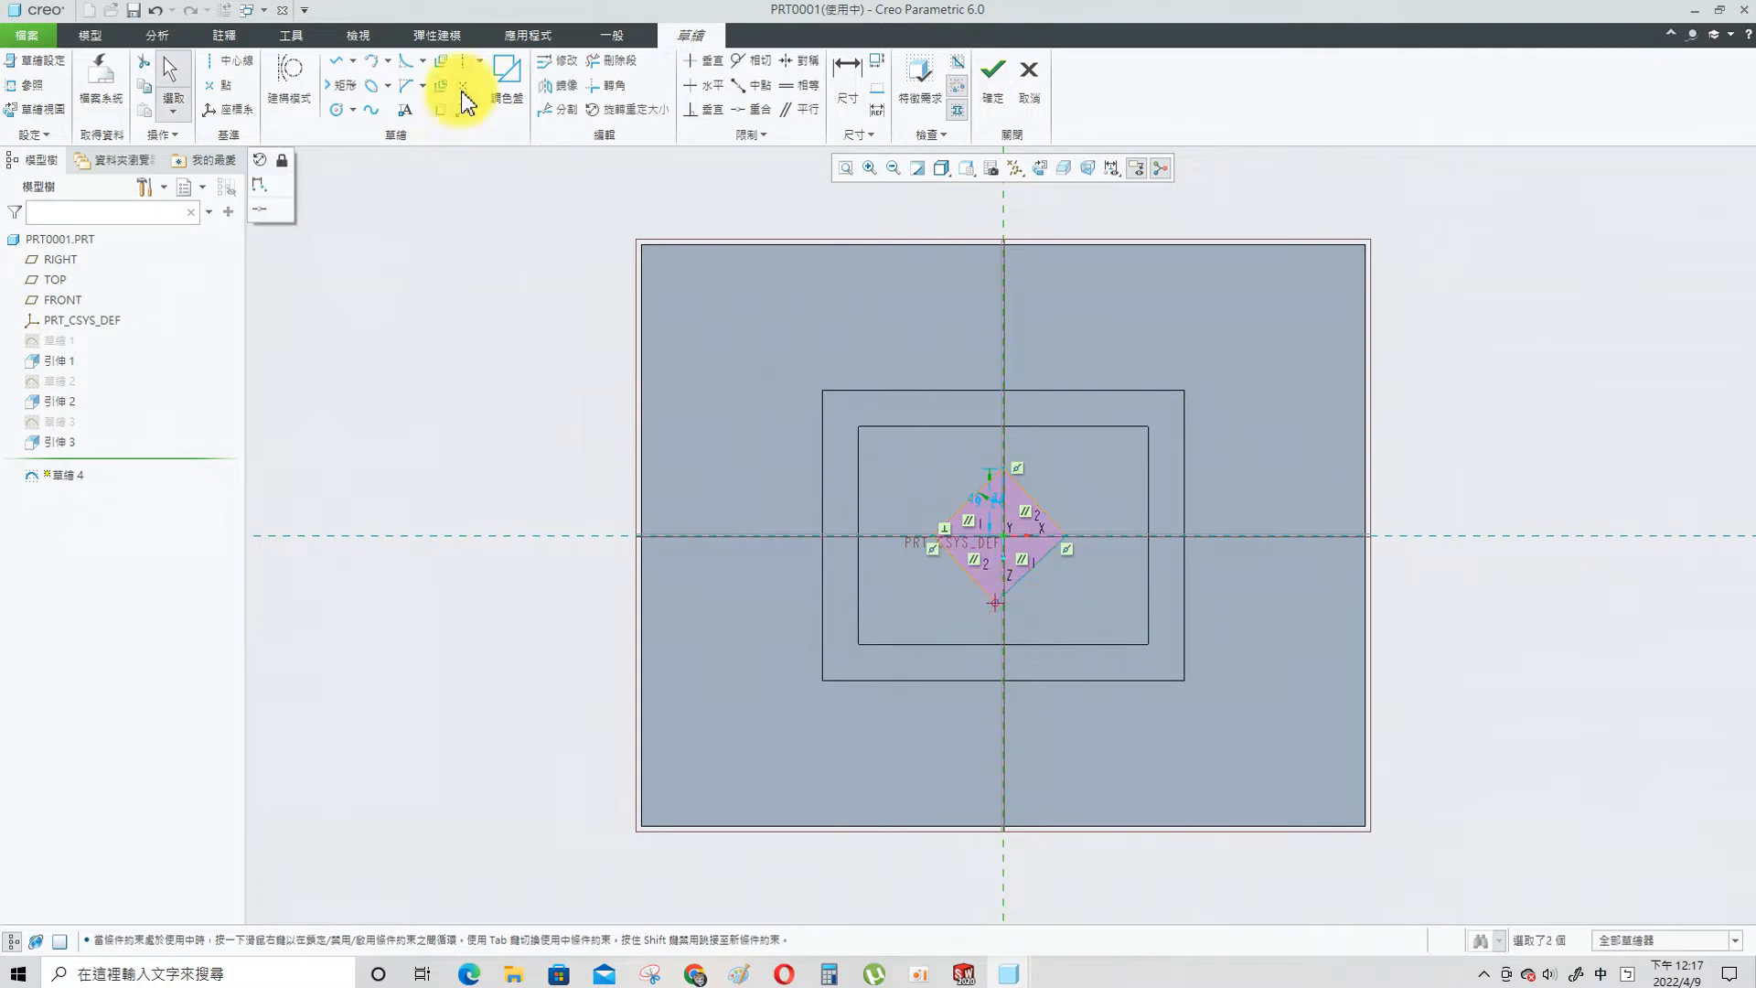
pyautogui.click(761, 109)
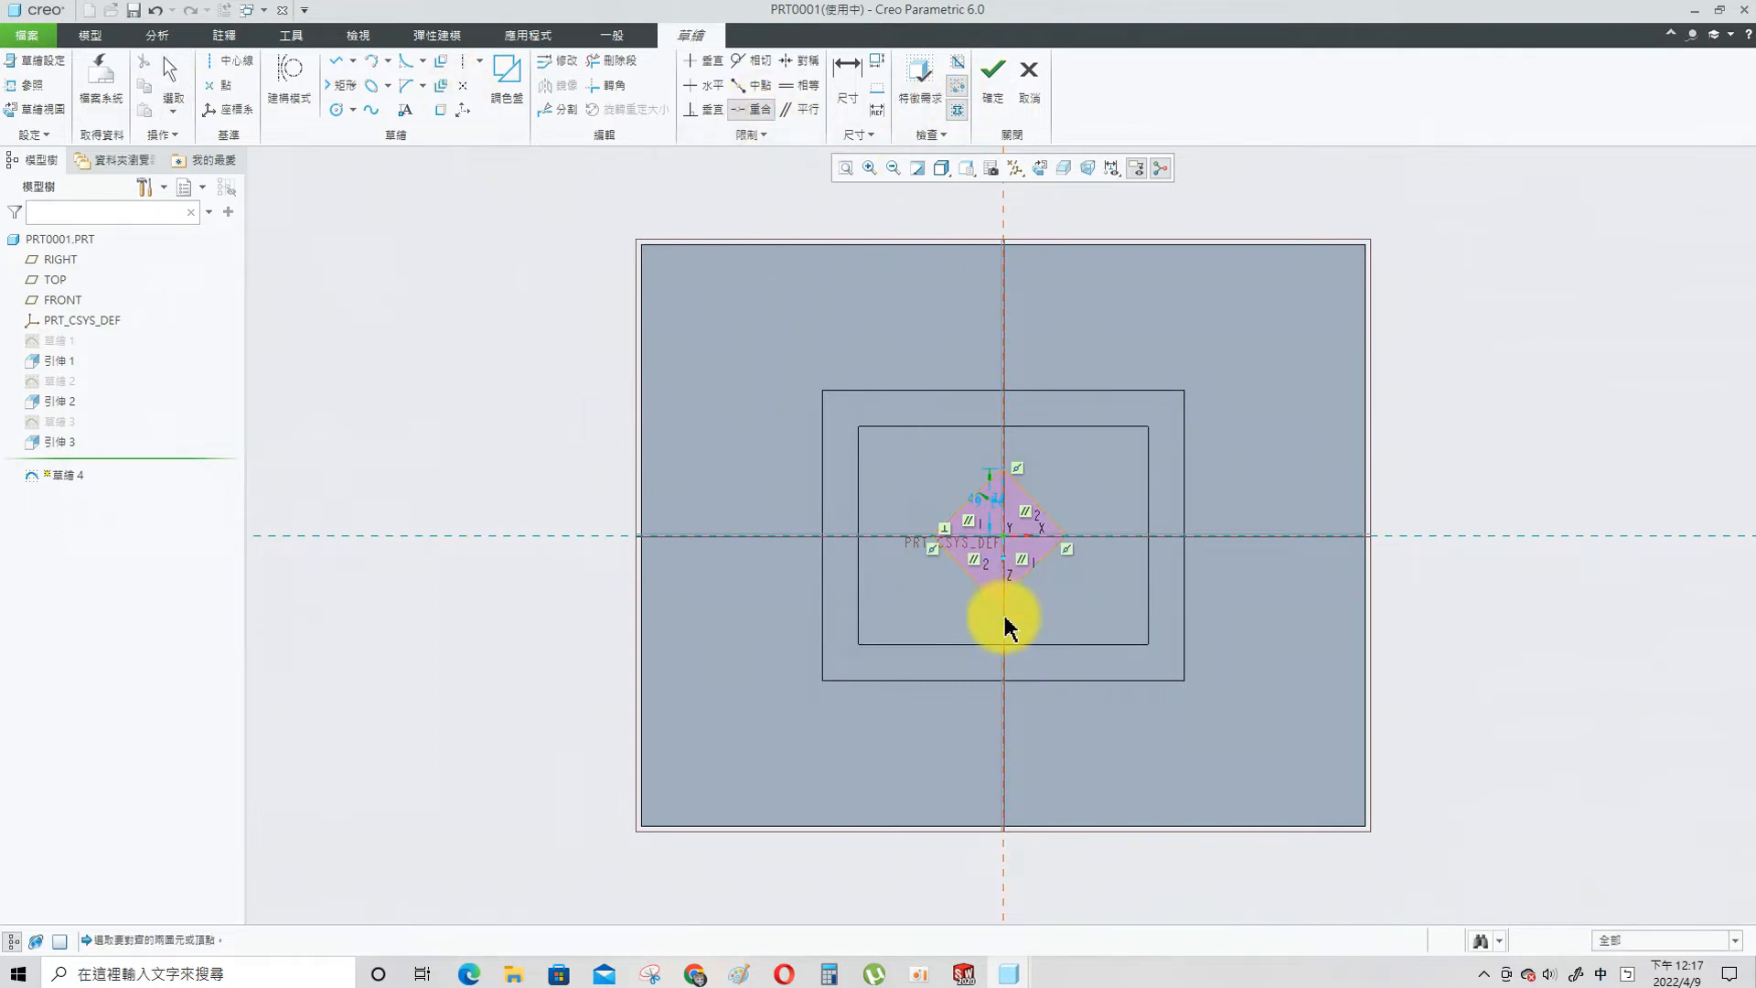
pyautogui.click(997, 622)
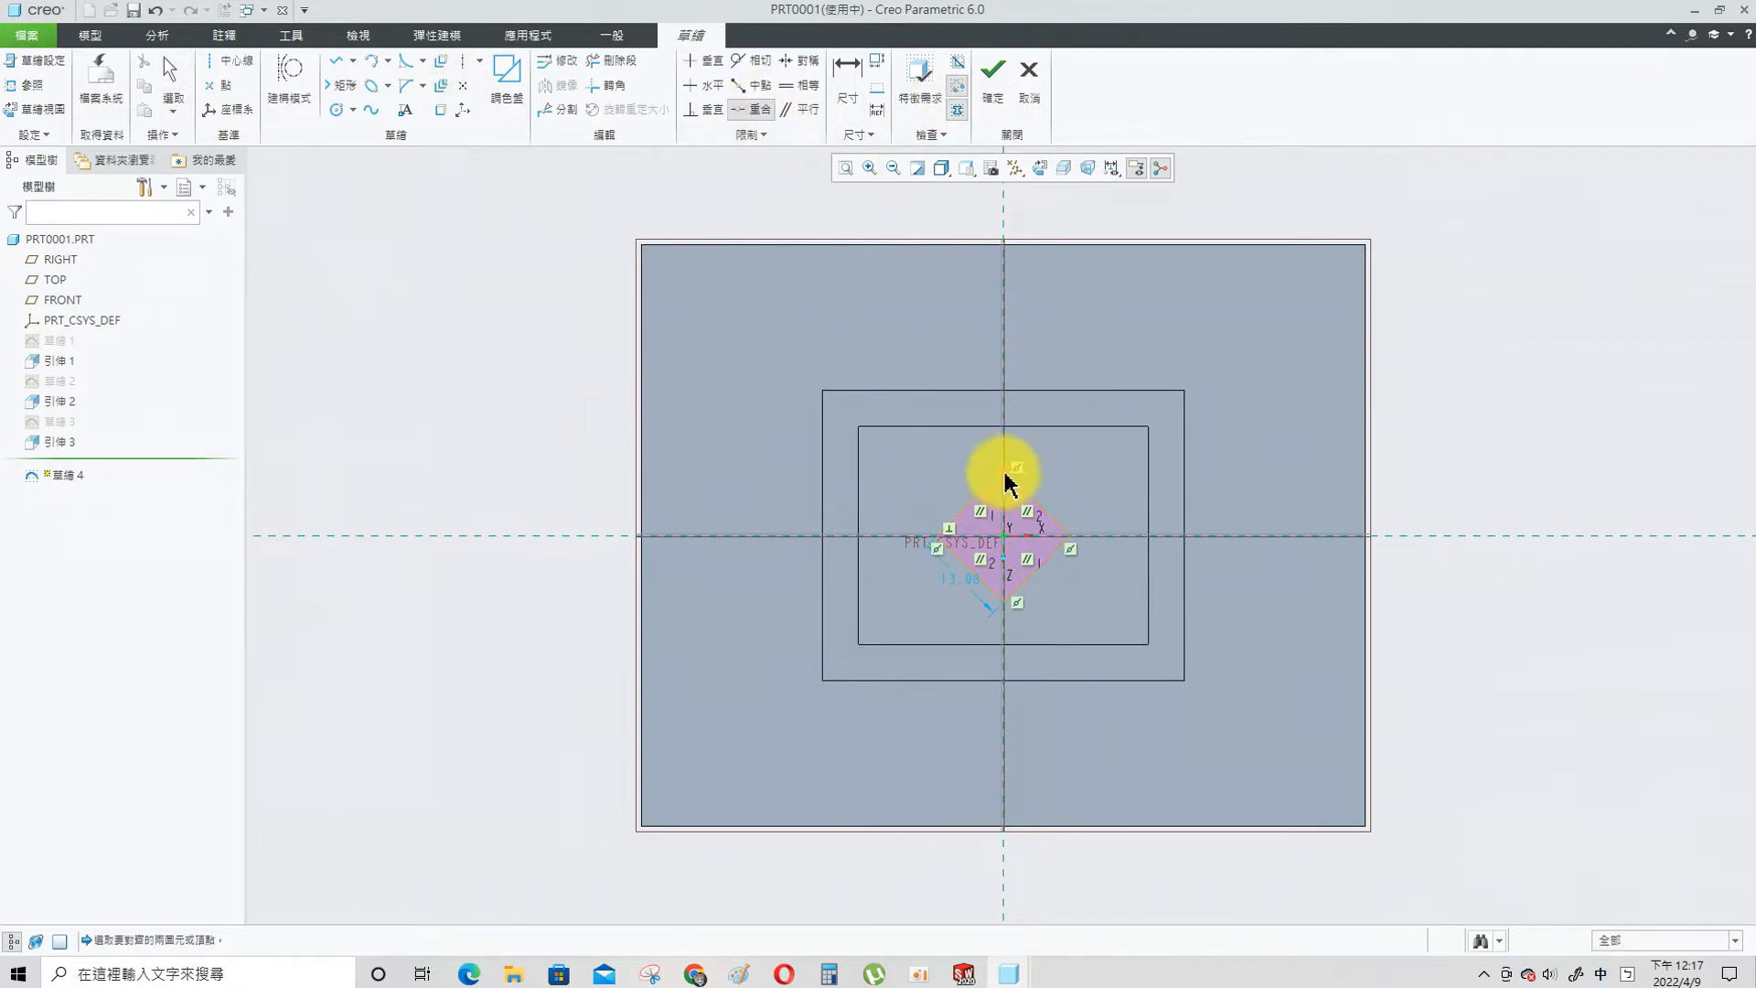
pyautogui.click(1004, 363)
pyautogui.click(1540, 211)
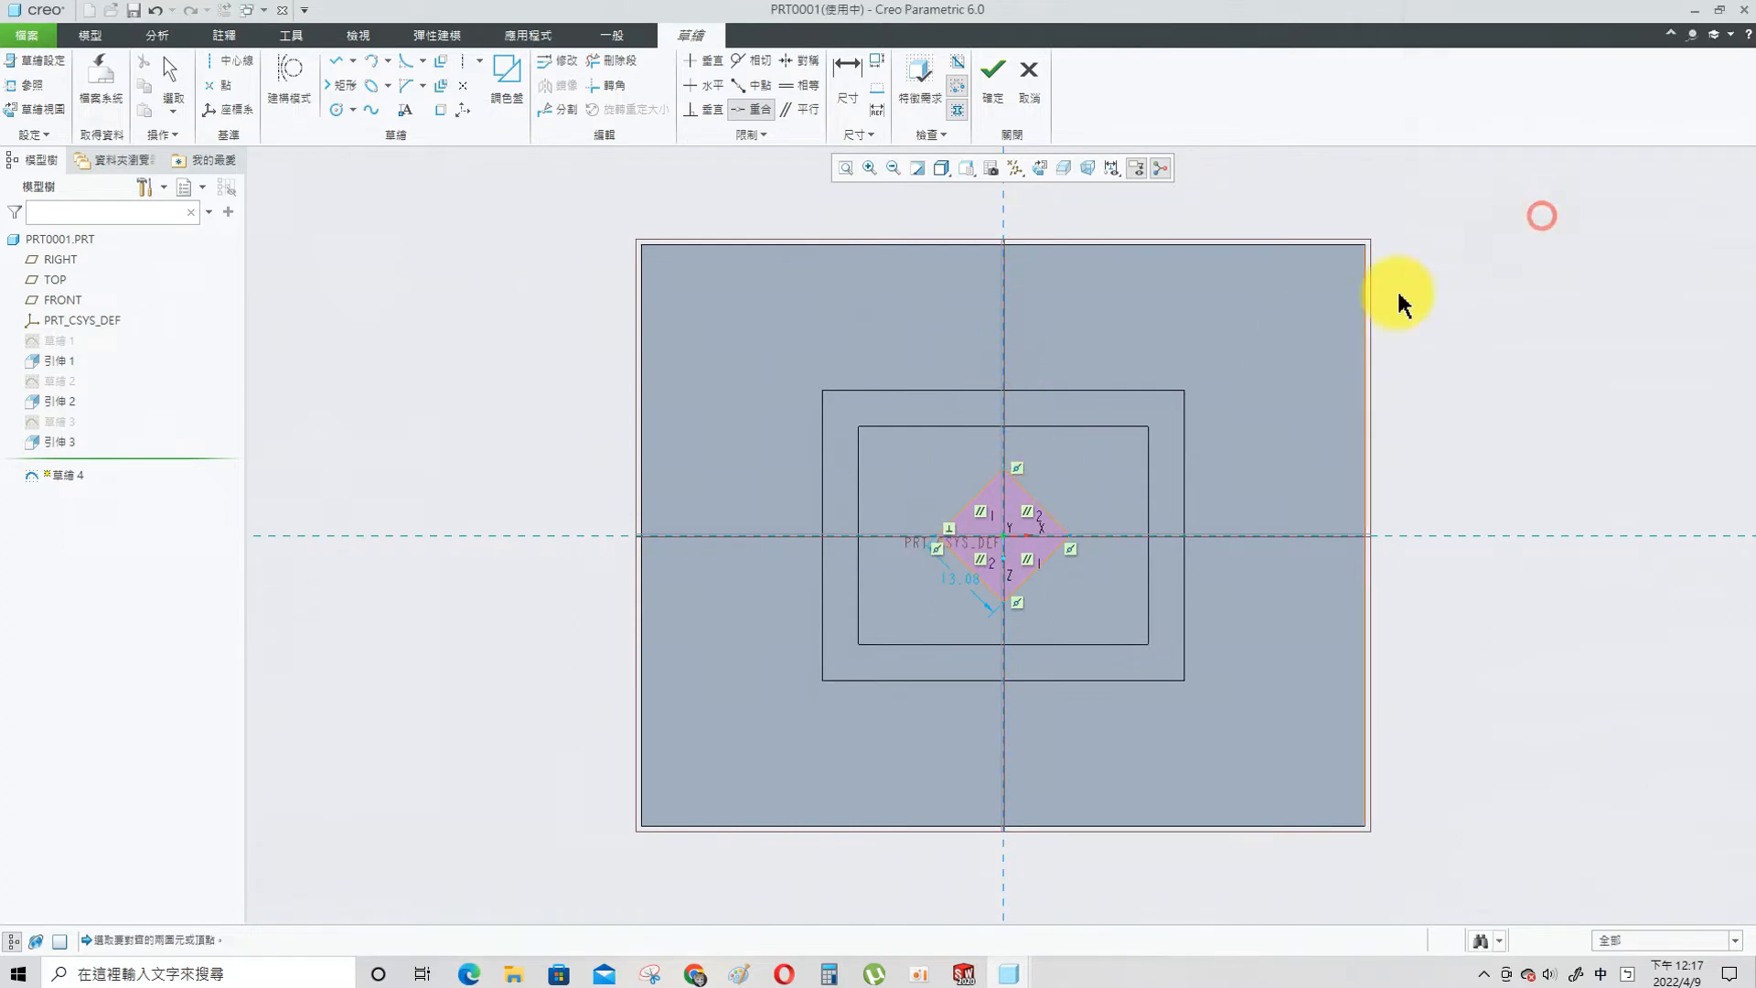
# - Dimension the diamond's vertical distance between its upper and lower vertices to 20, and finish the sketch
pyautogui.click(859, 82)
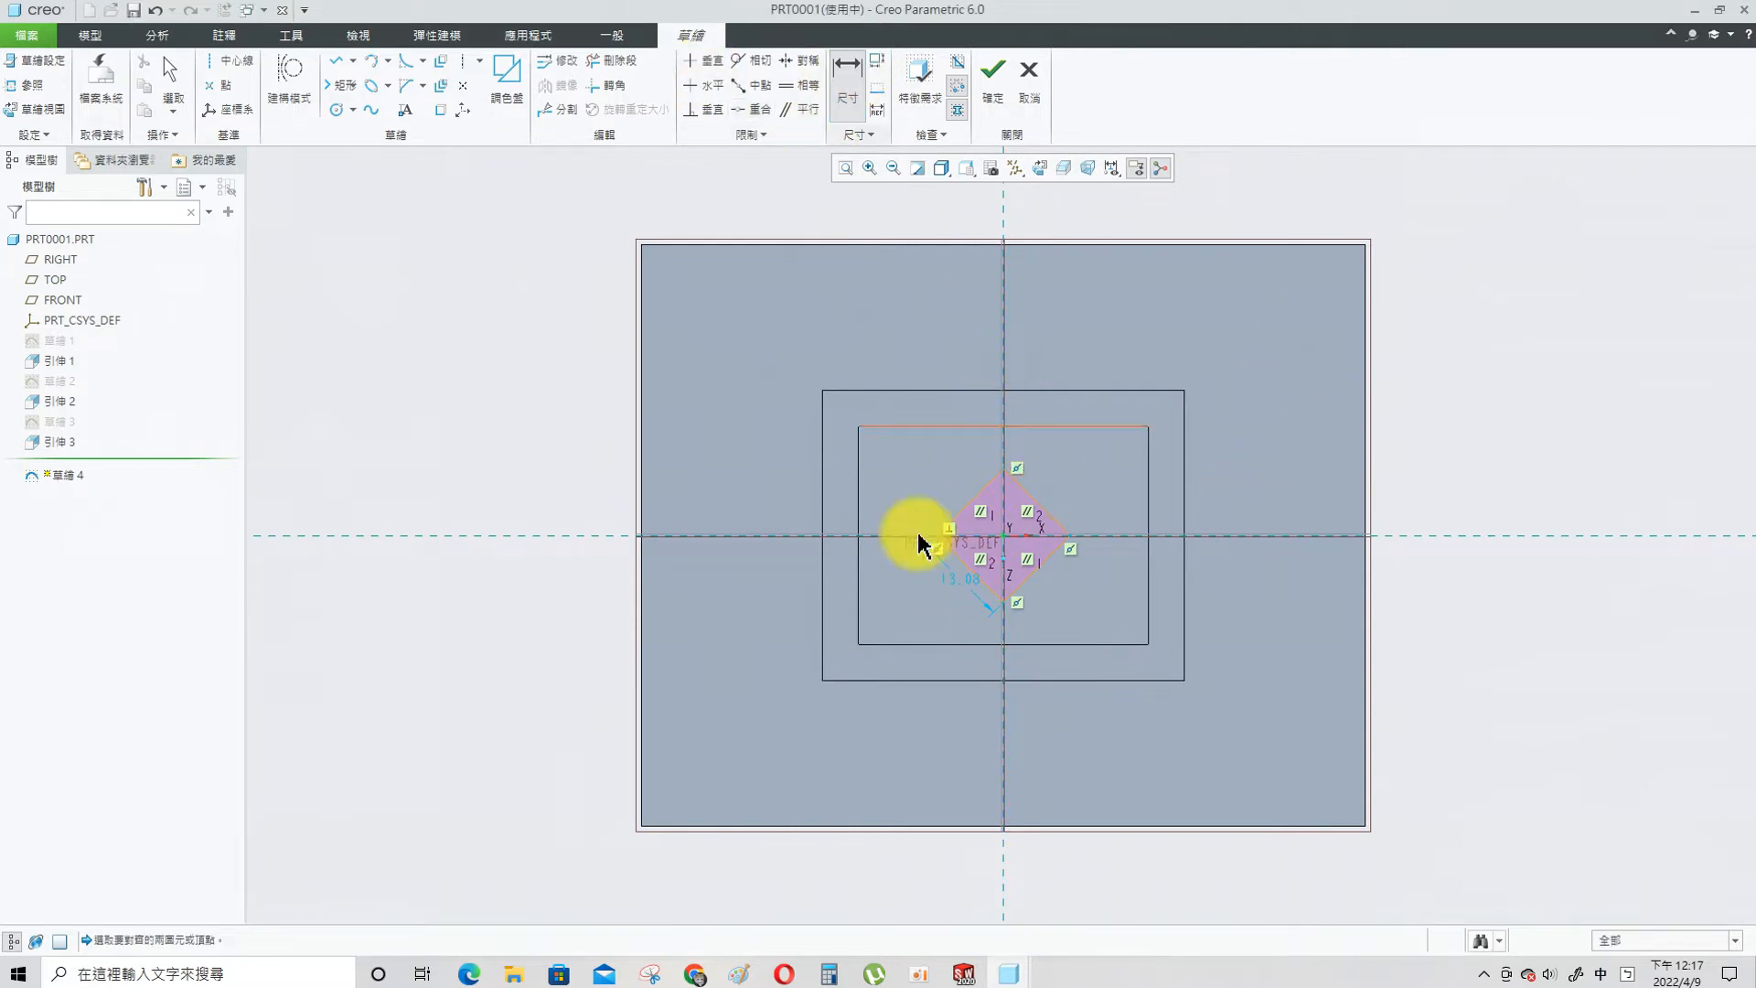
pyautogui.click(1003, 468)
pyautogui.click(1001, 601)
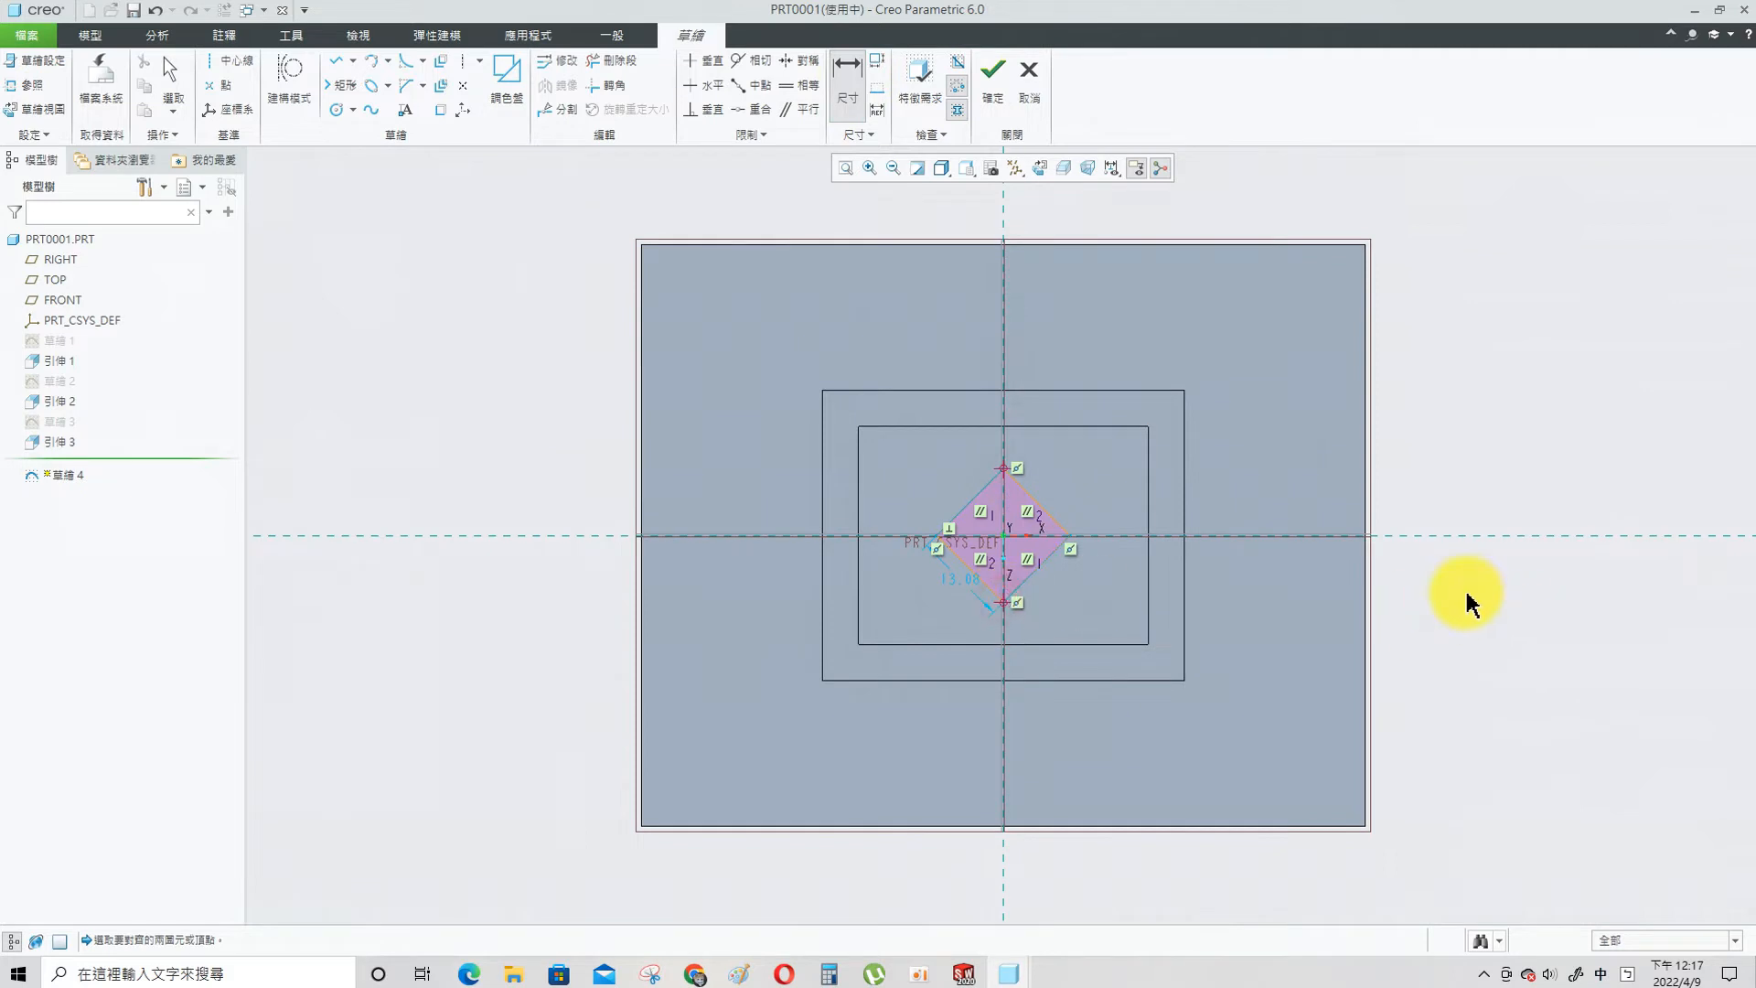
pyautogui.write('20')
pyautogui.press('Return')
pyautogui.click(994, 73)
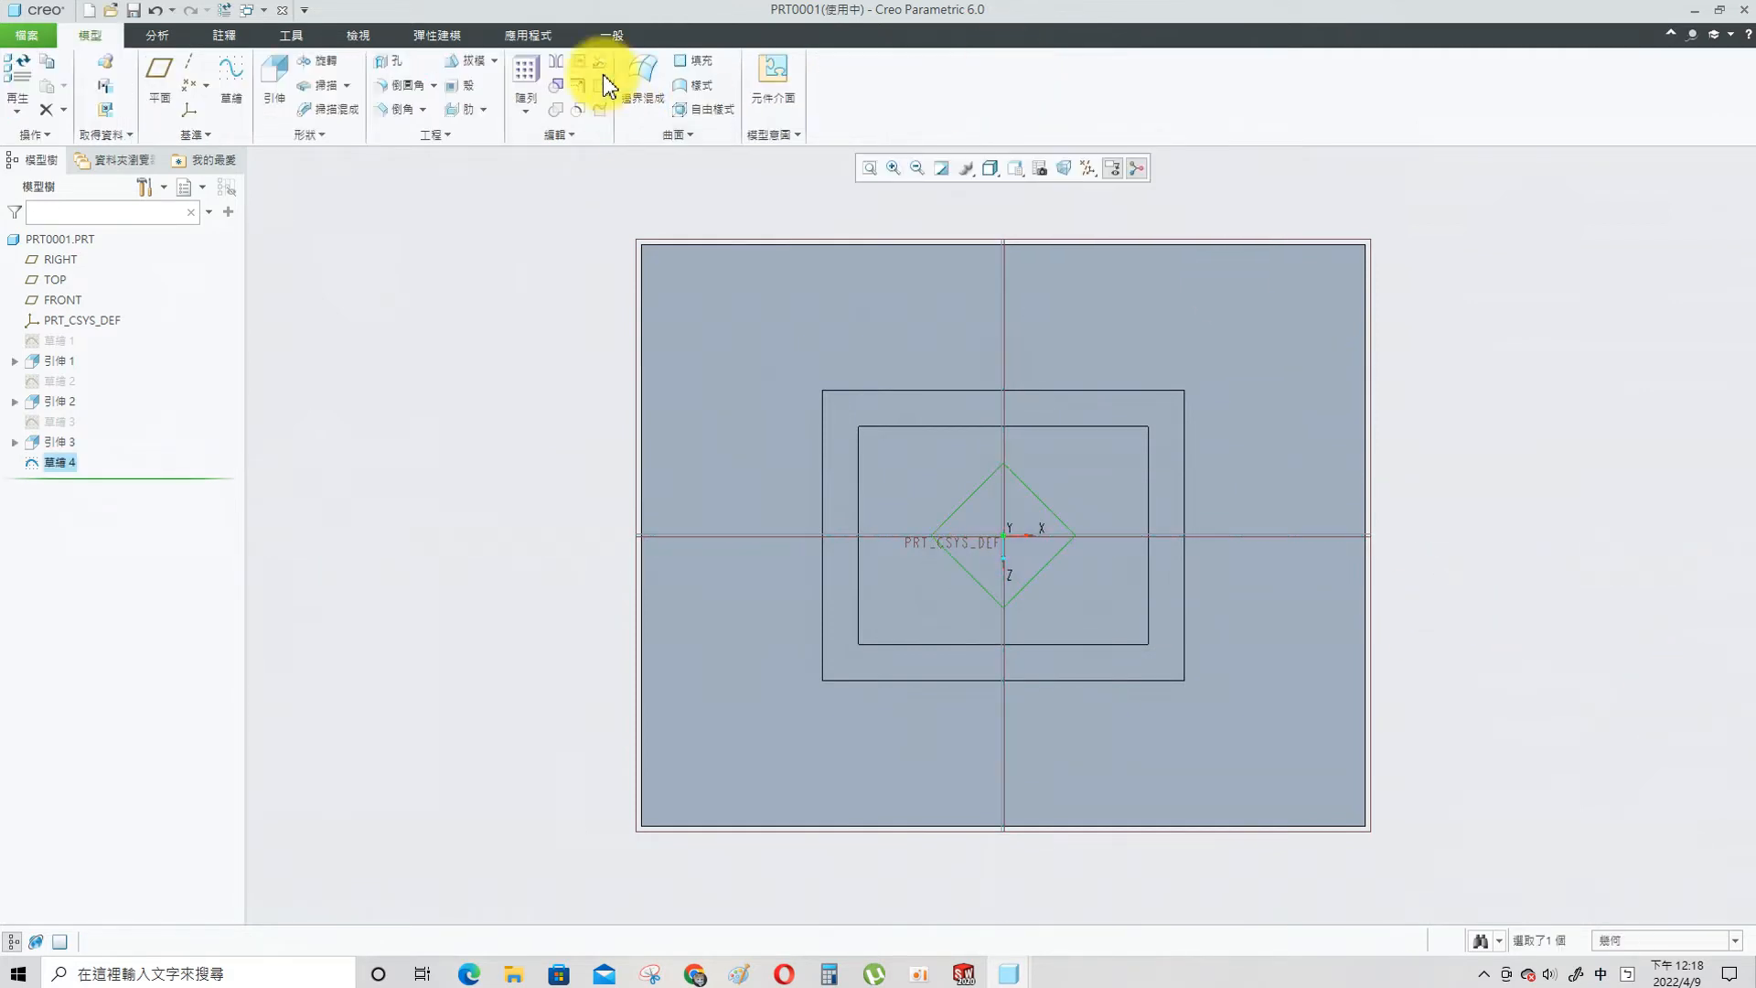
# - Extrude the diamond sketch as a cut that removes material through the entire part
pyautogui.click(287, 86)
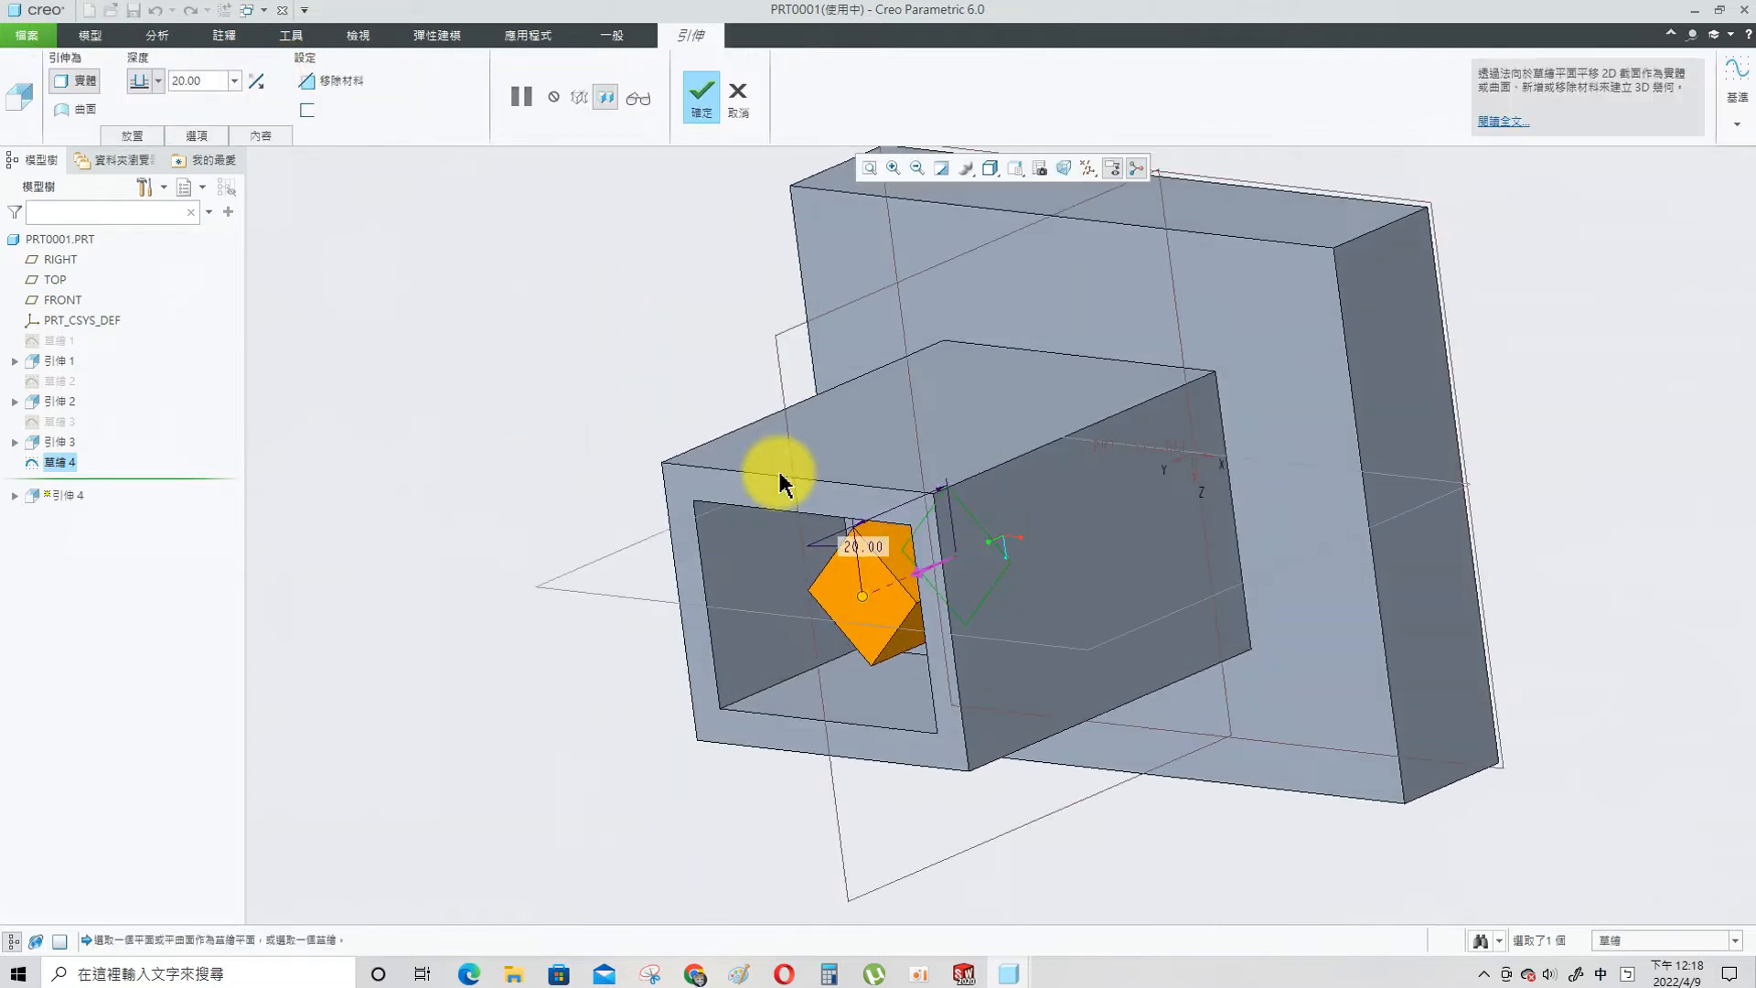
pyautogui.click(329, 81)
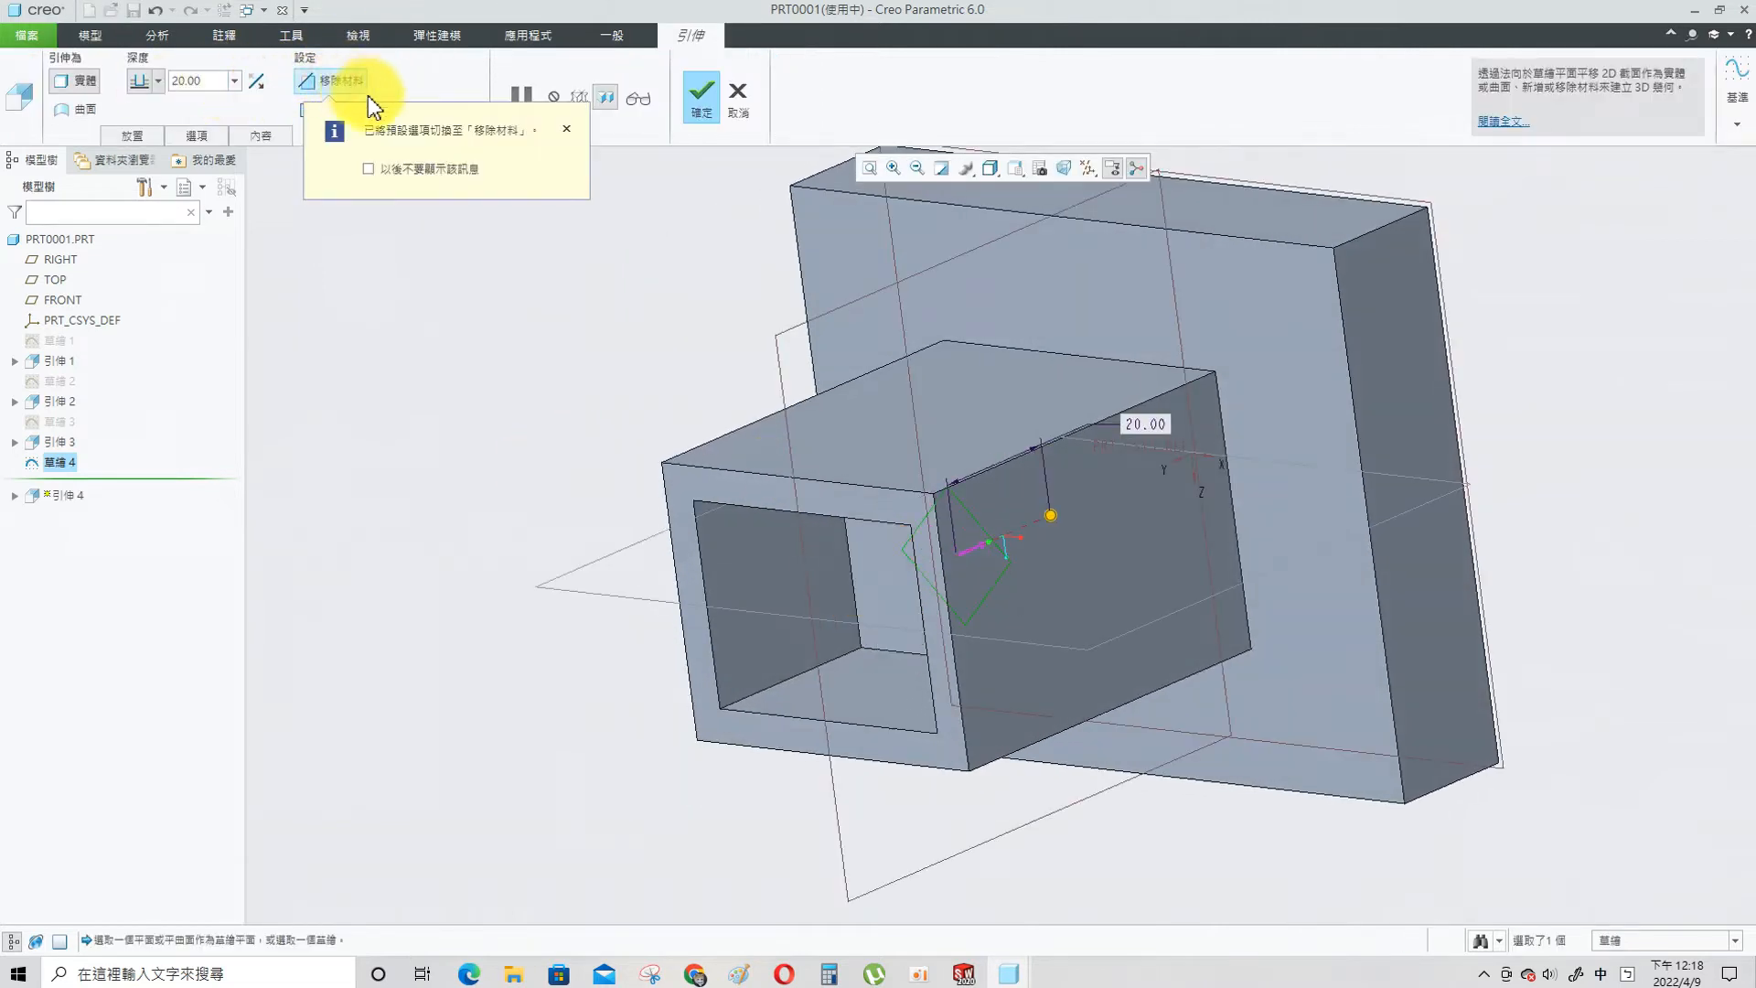
pyautogui.click(157, 81)
pyautogui.click(156, 186)
pyautogui.moveTo(666, 522); pyautogui.dragTo(725, 509, button='middle')
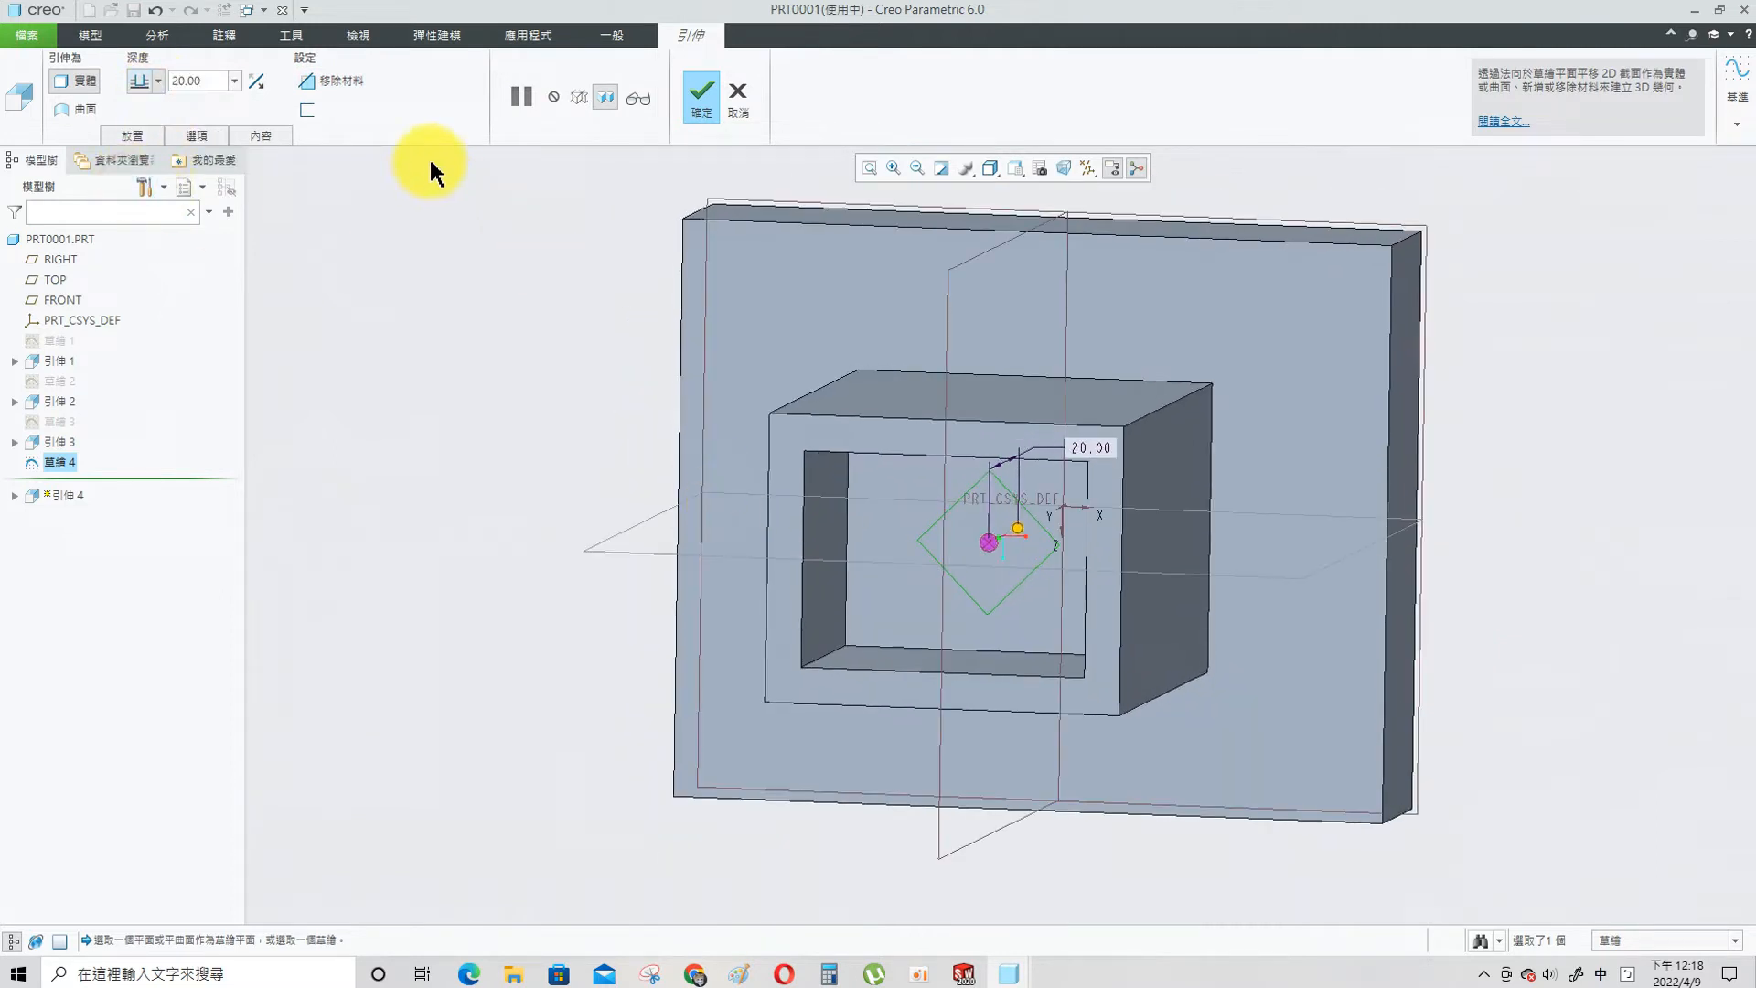
pyautogui.click(333, 79)
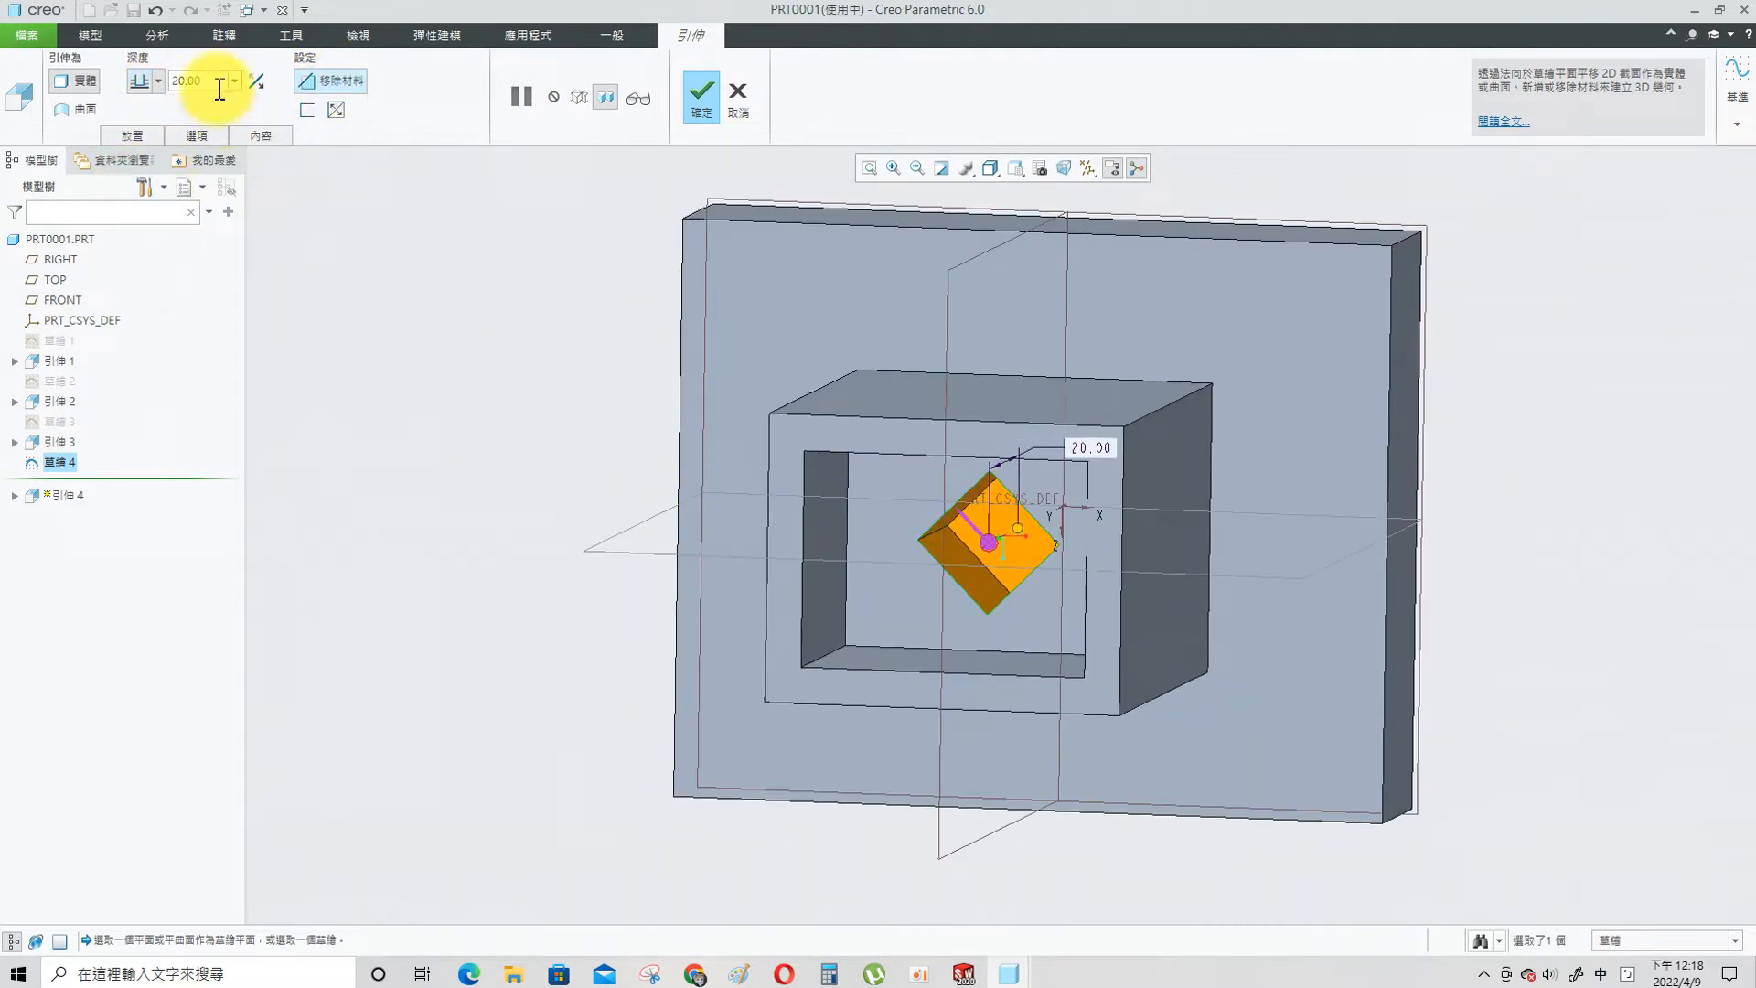
pyautogui.click(159, 80)
pyautogui.click(139, 187)
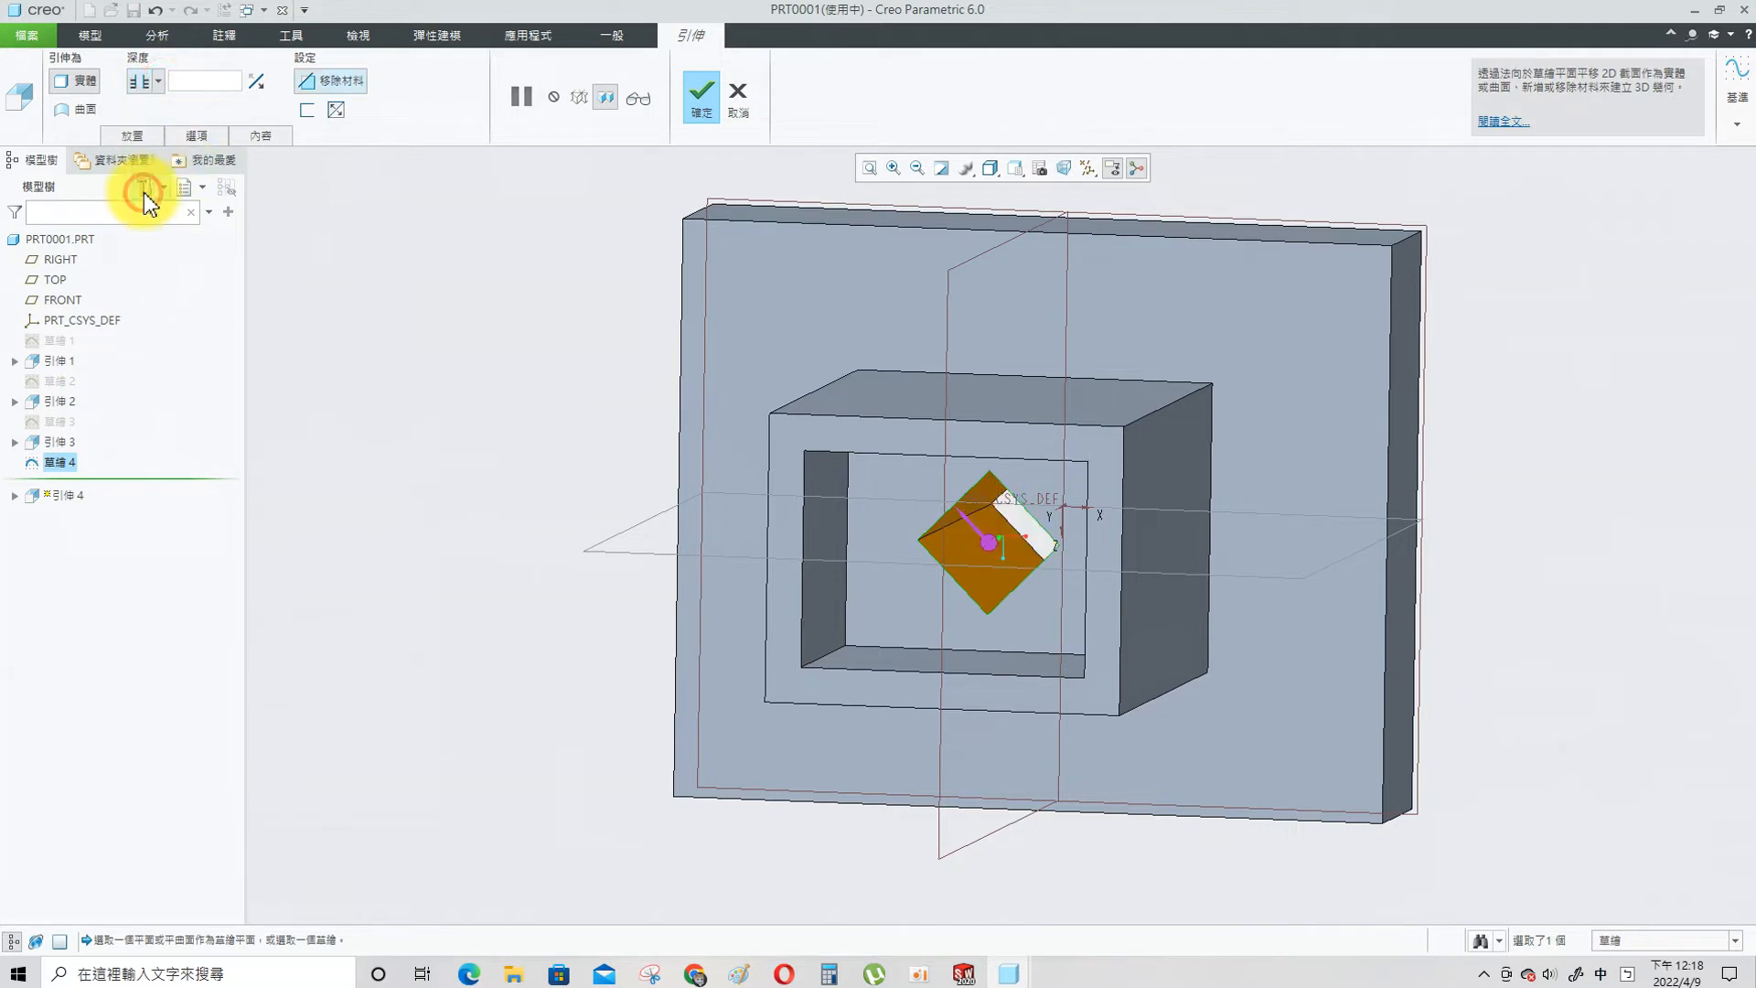
pyautogui.click(697, 97)
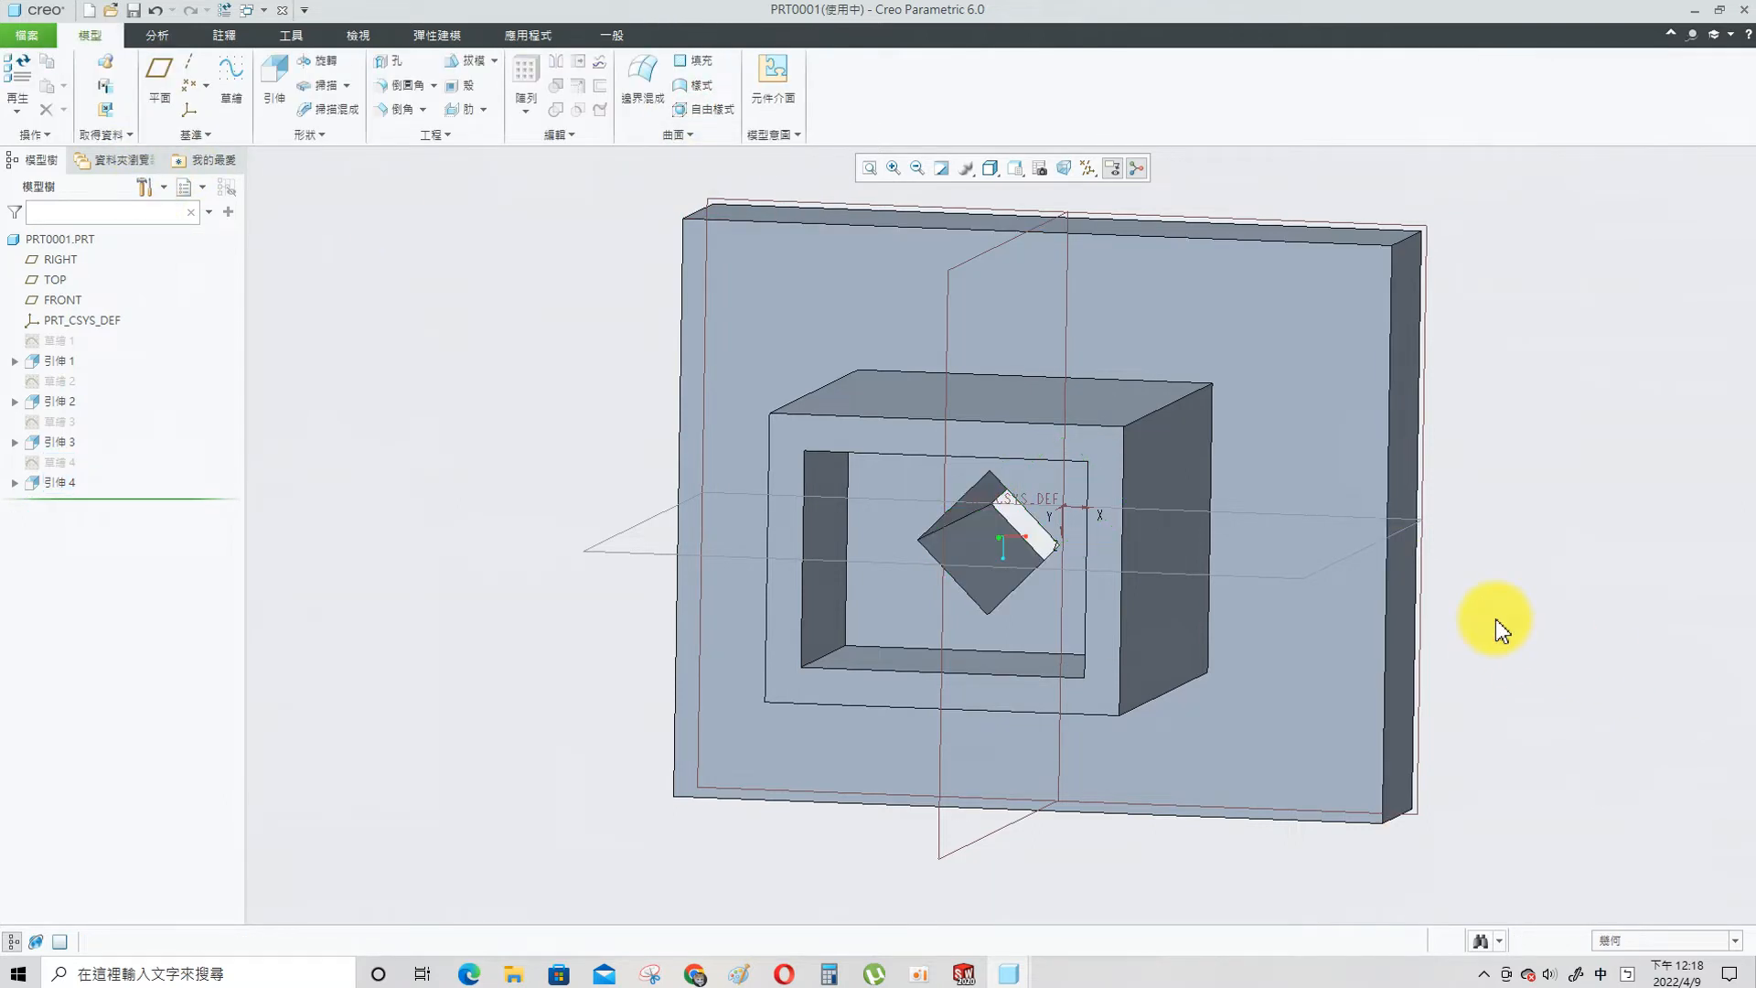
# - Start a sketch on the base plate's front face and draw two circles centred on the horizontal reference, one on each side of the block
pyautogui.click(1301, 665)
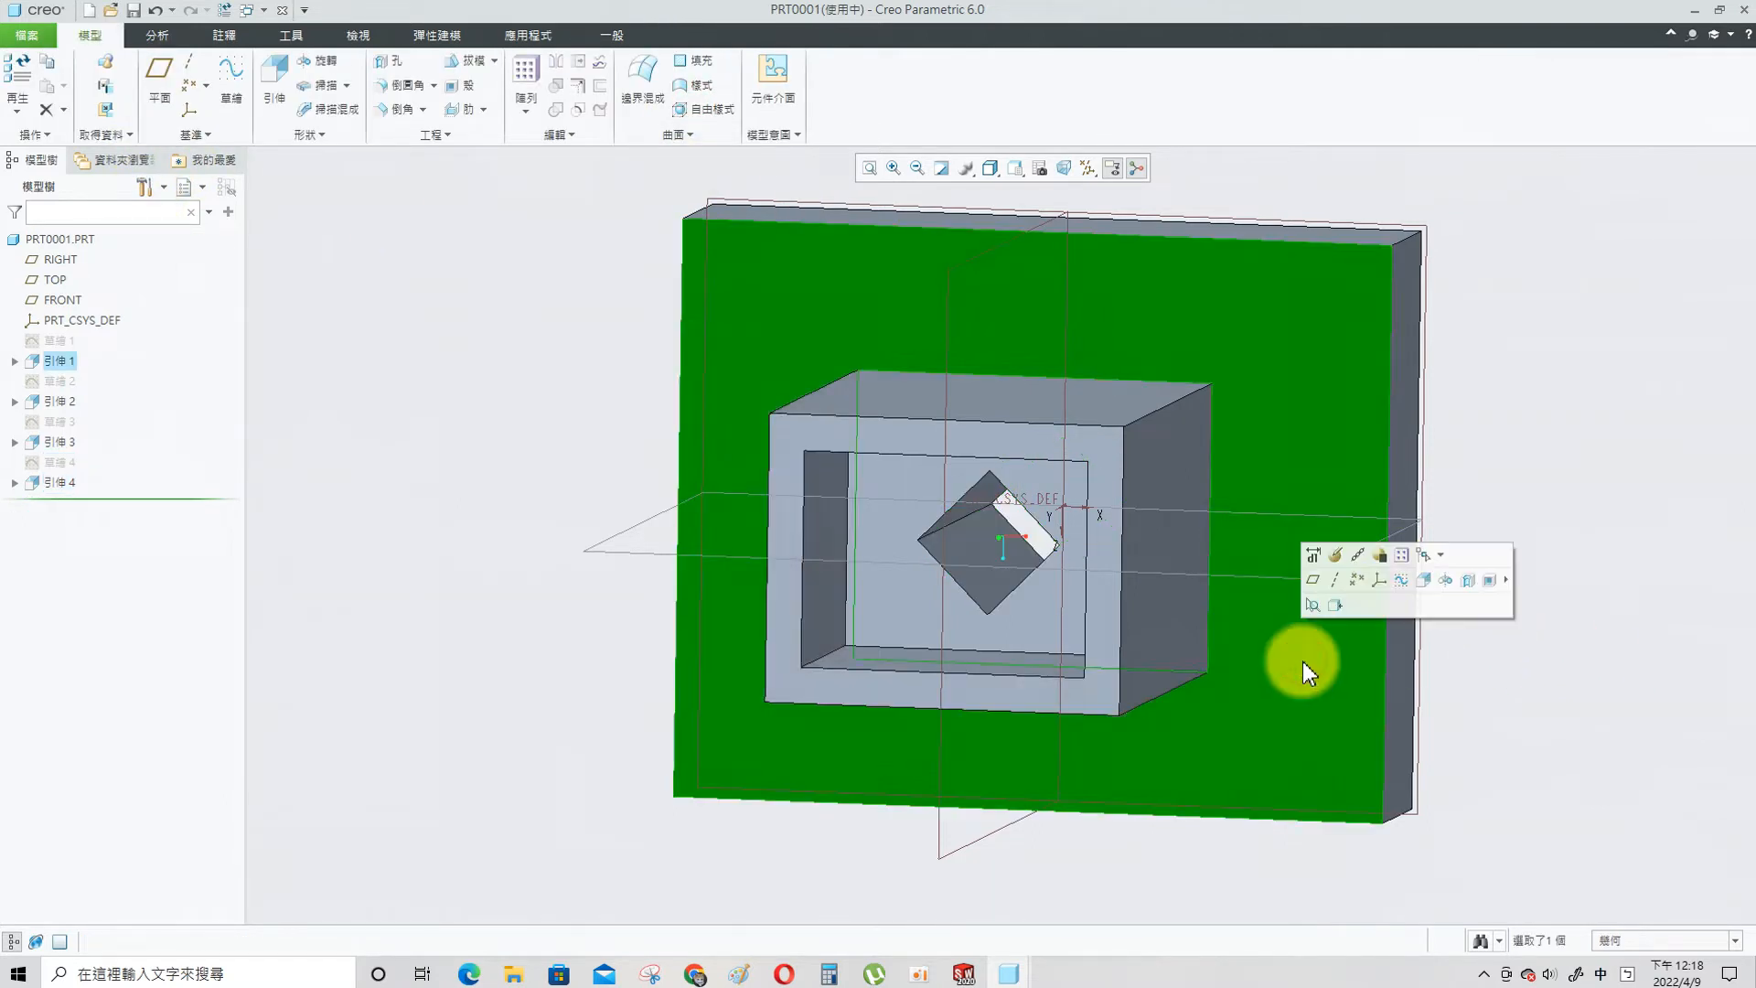
pyautogui.click(1410, 589)
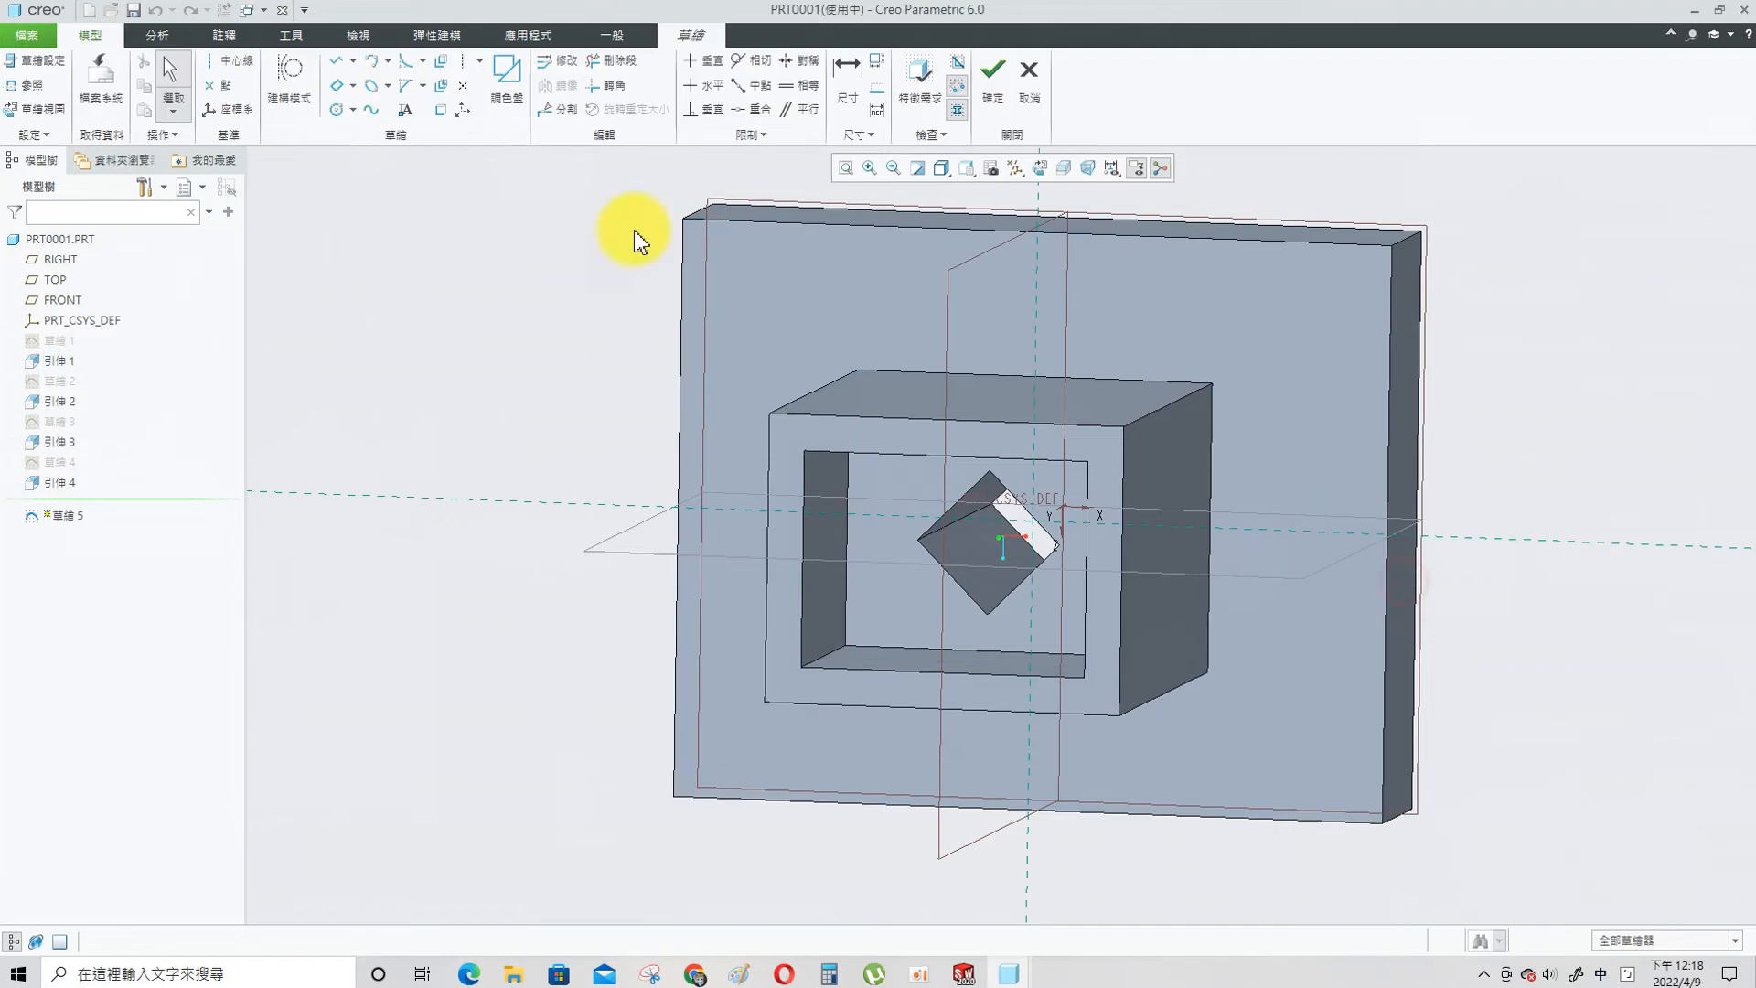
pyautogui.click(43, 115)
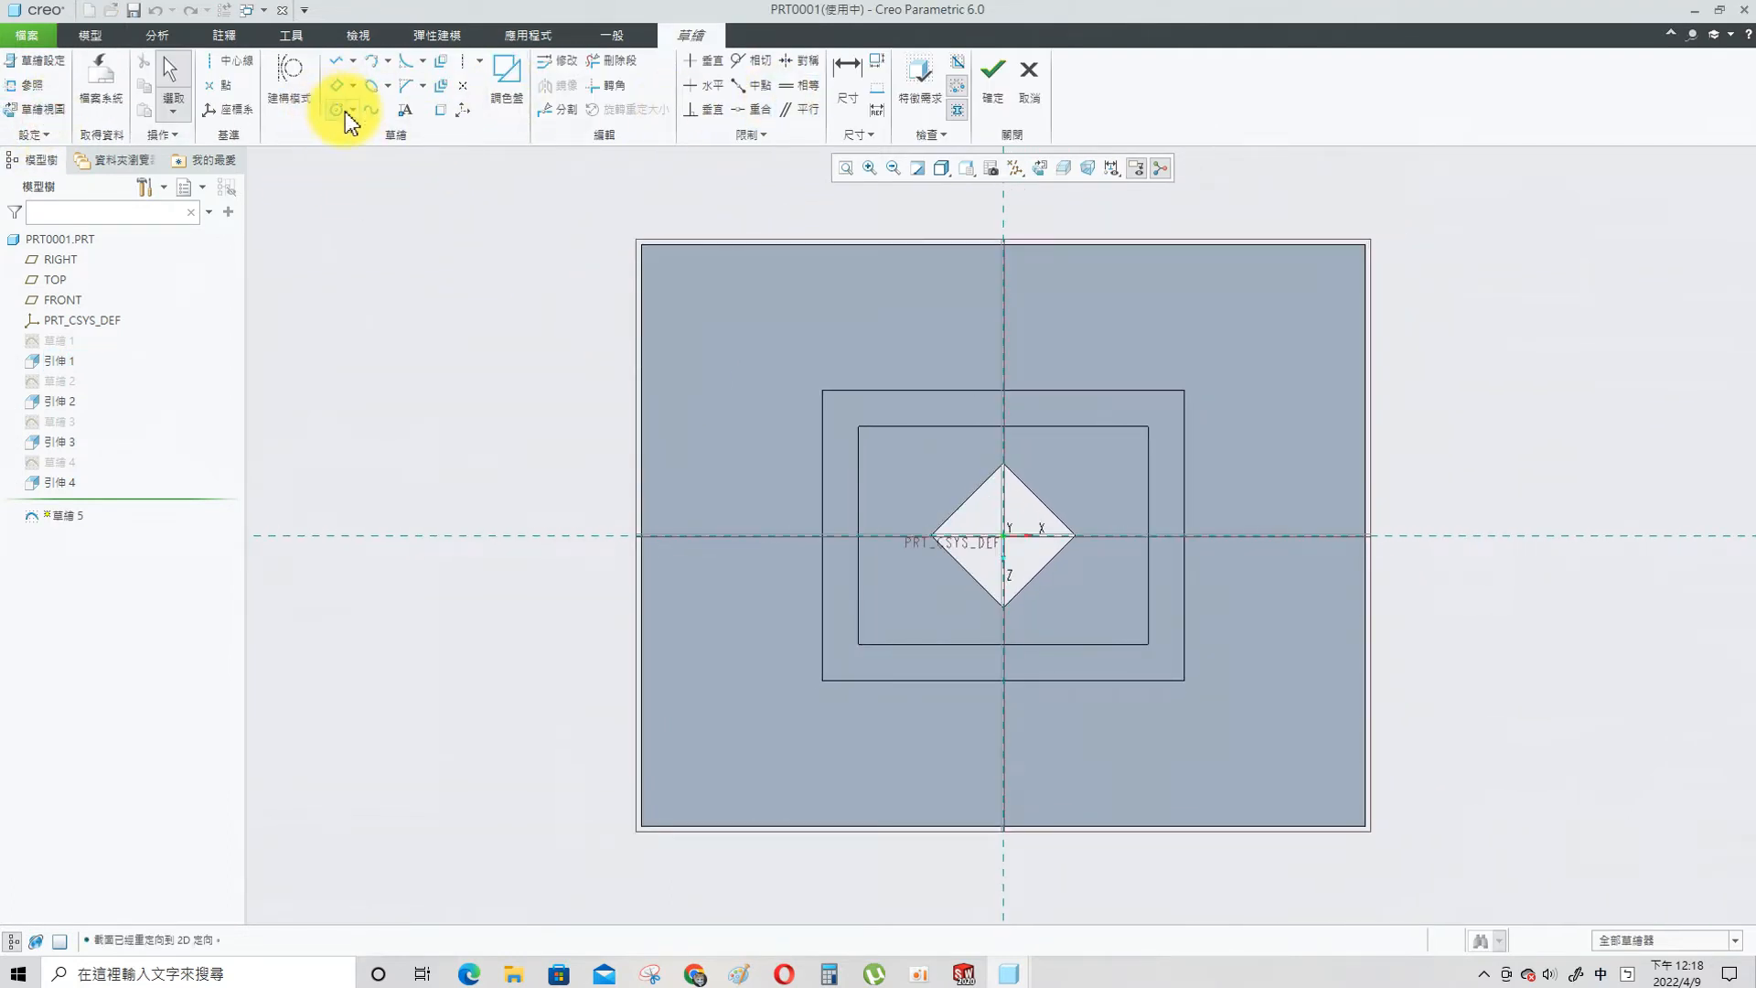
pyautogui.click(344, 112)
pyautogui.click(744, 535)
pyautogui.click(756, 588)
pyautogui.click(1276, 537)
pyautogui.click(1286, 600)
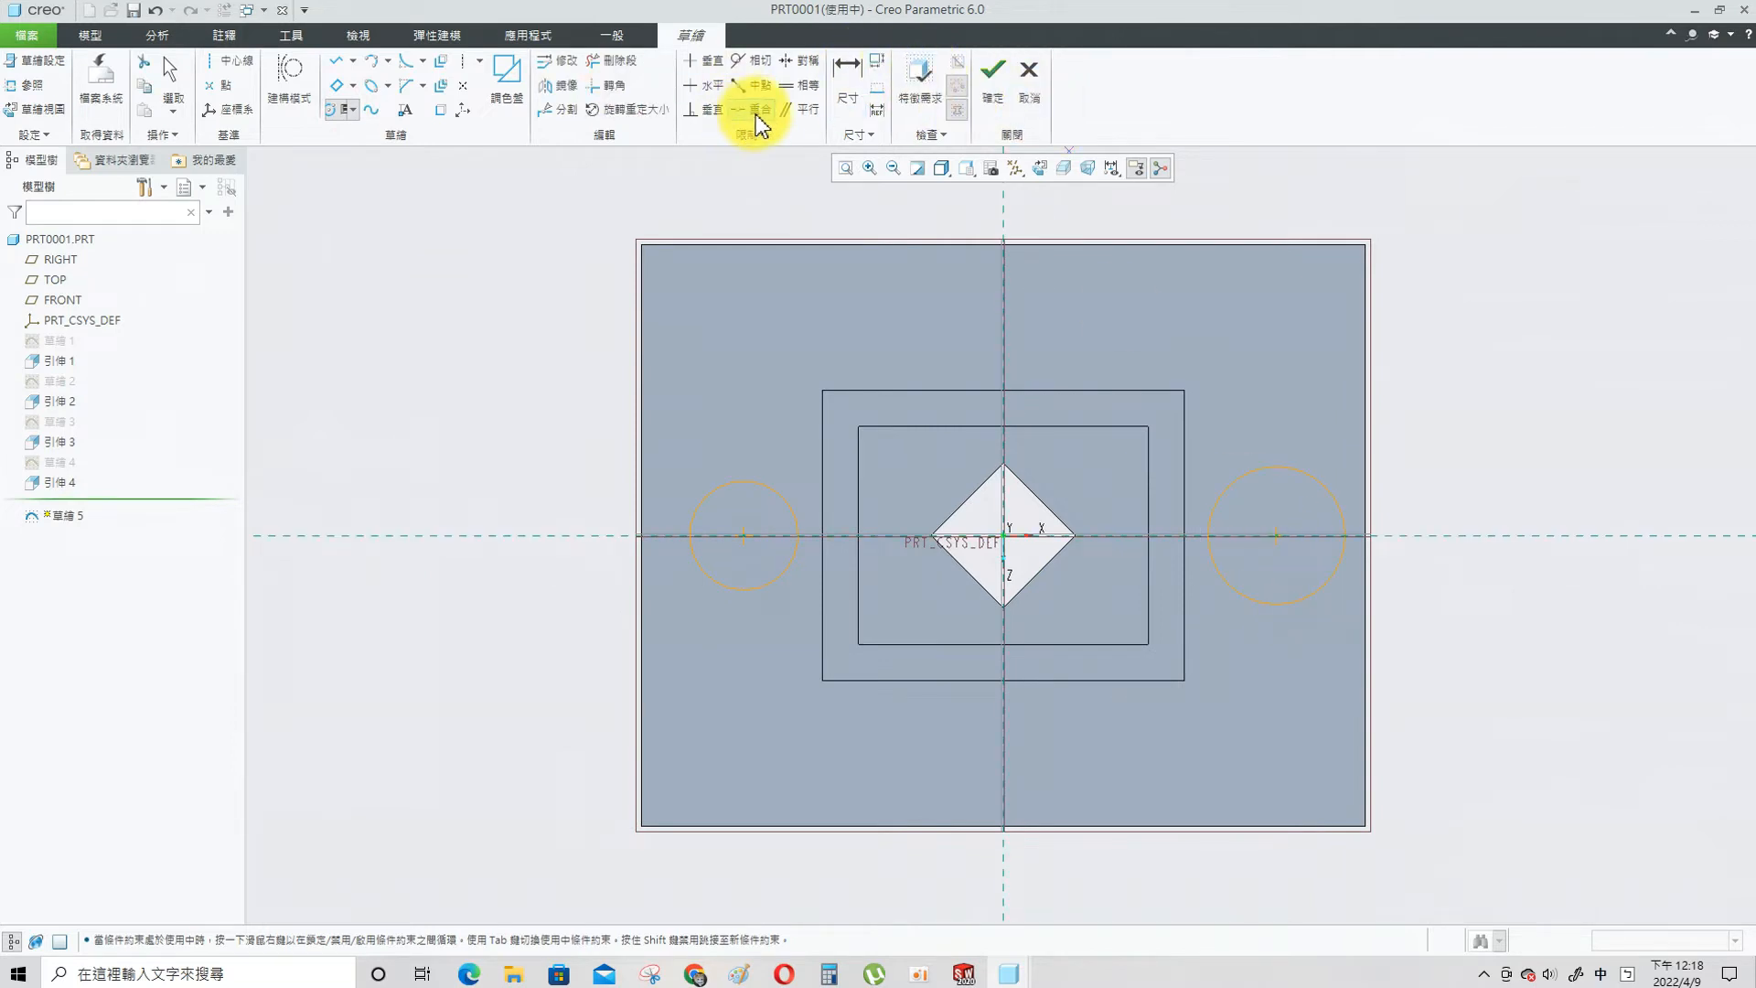
# - Constrain the two circles on the base plate to equal size and set their diameter to 12
pyautogui.click(800, 85)
pyautogui.click(475, 451)
pyautogui.click(796, 90)
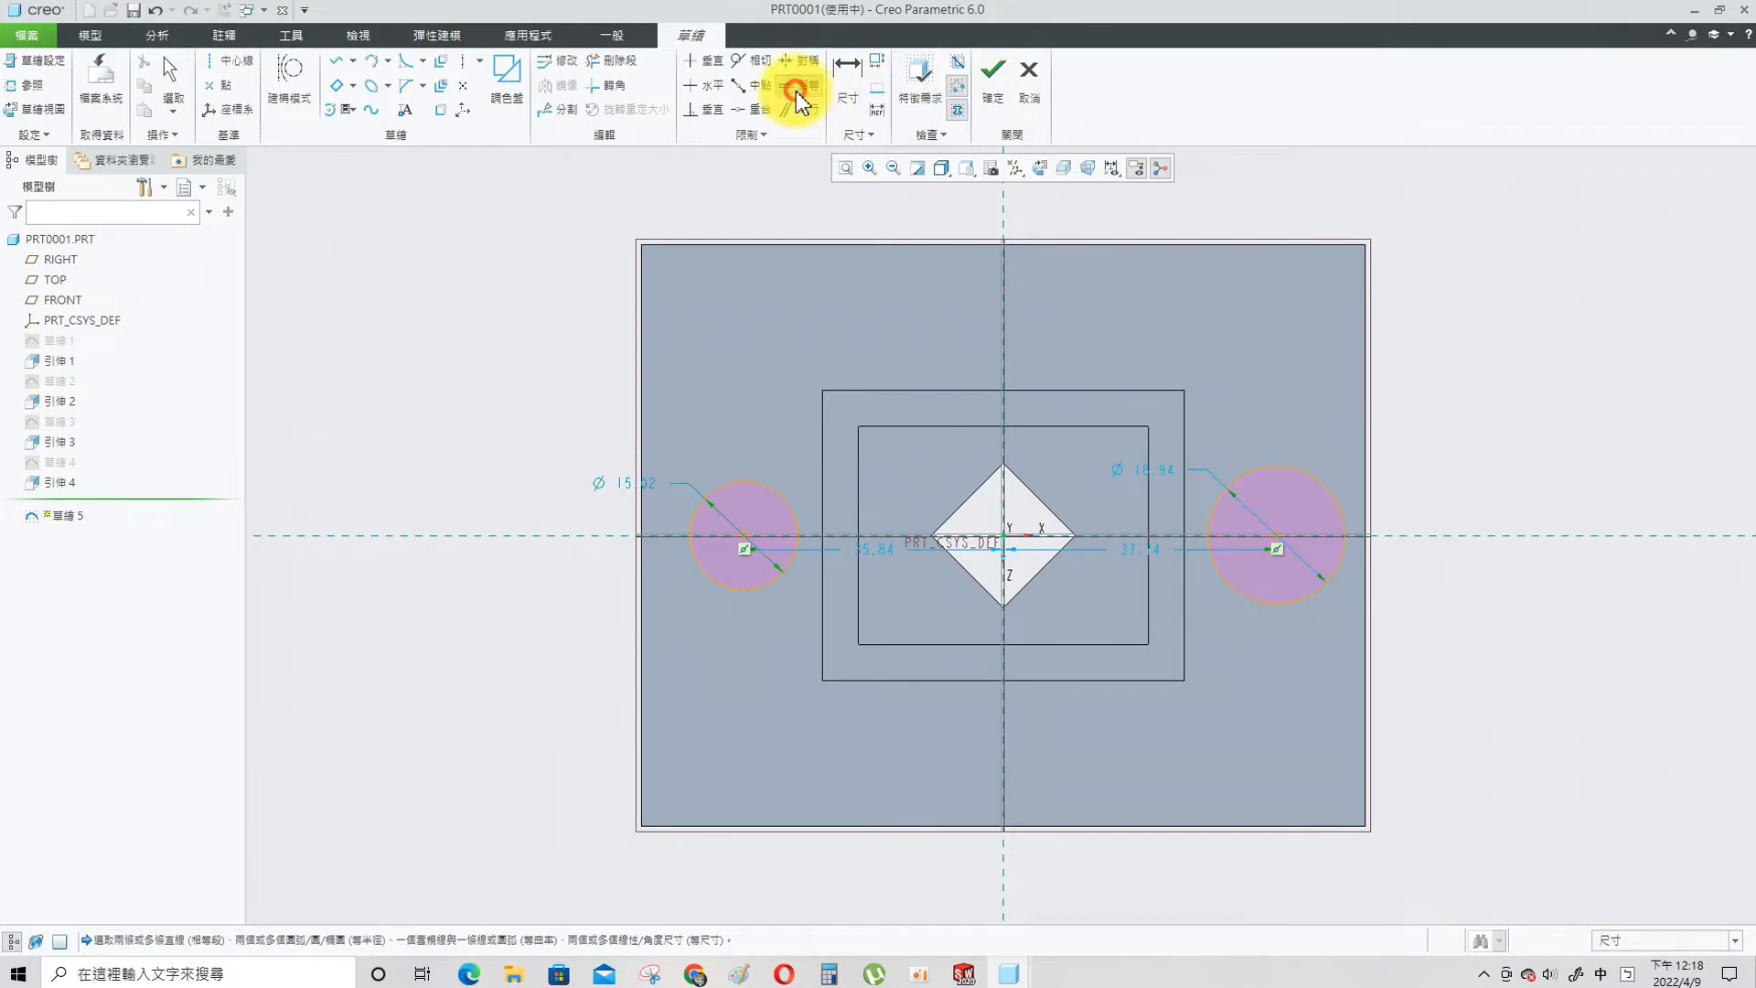
pyautogui.click(768, 495)
pyautogui.click(1292, 470)
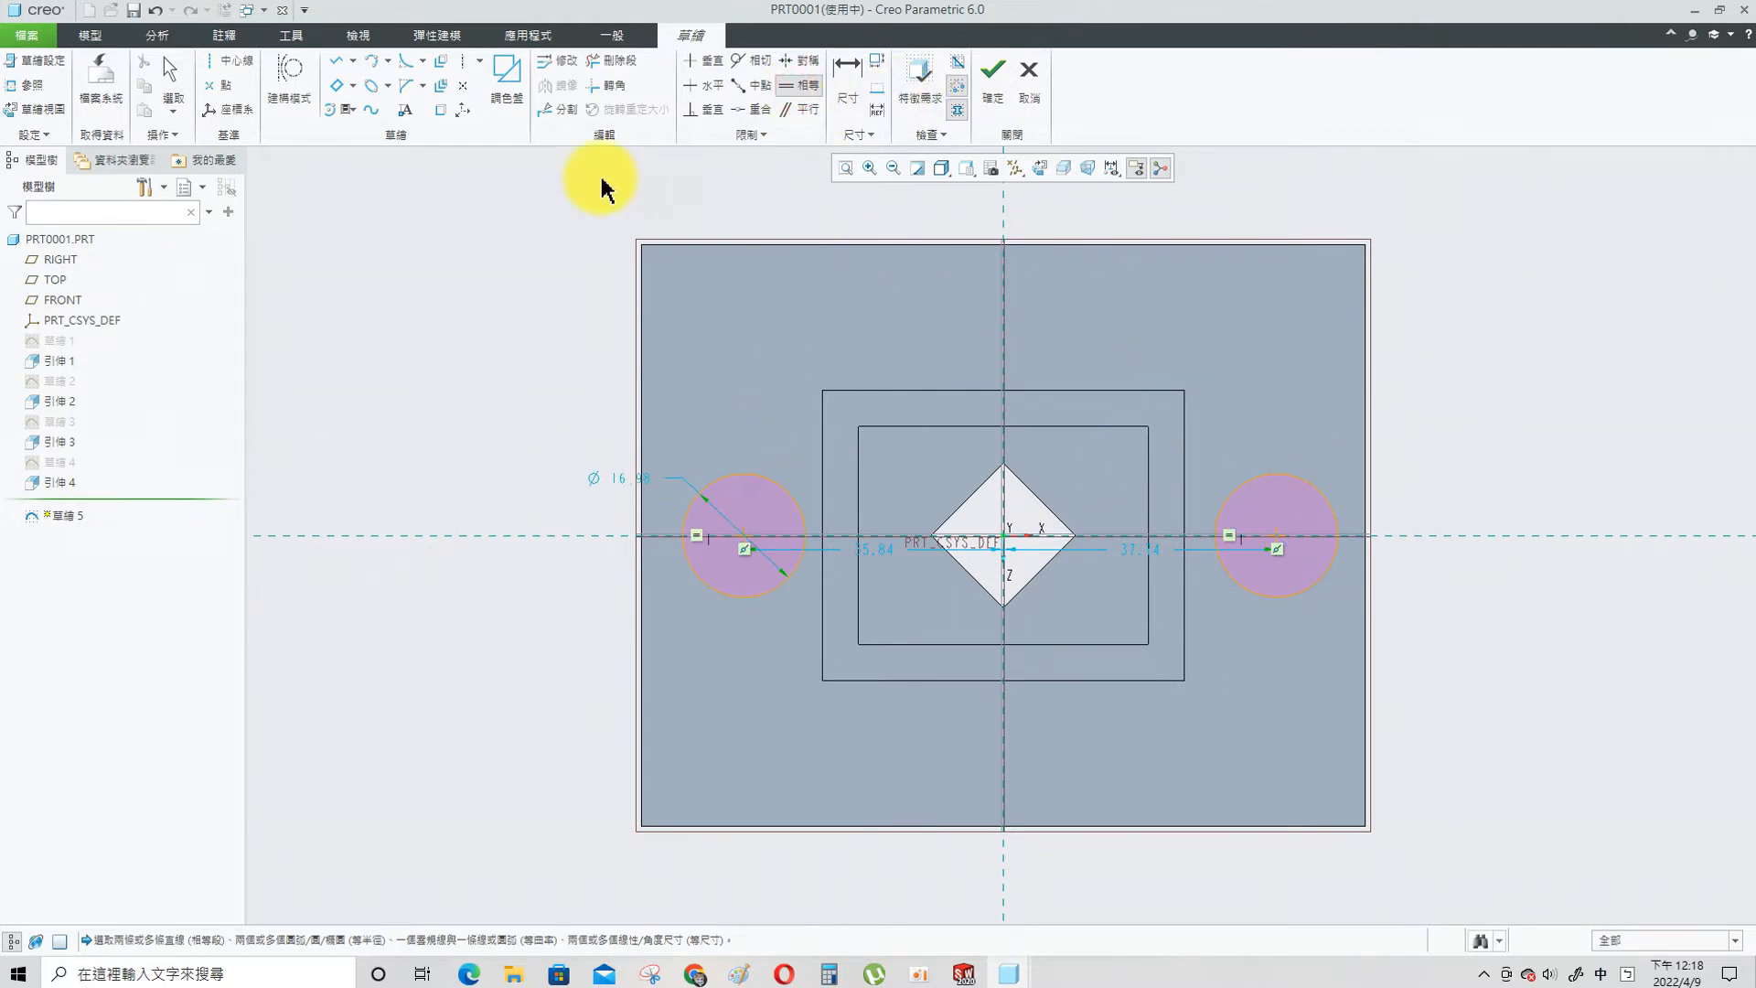
pyautogui.click(847, 75)
pyautogui.doubleClick(620, 479)
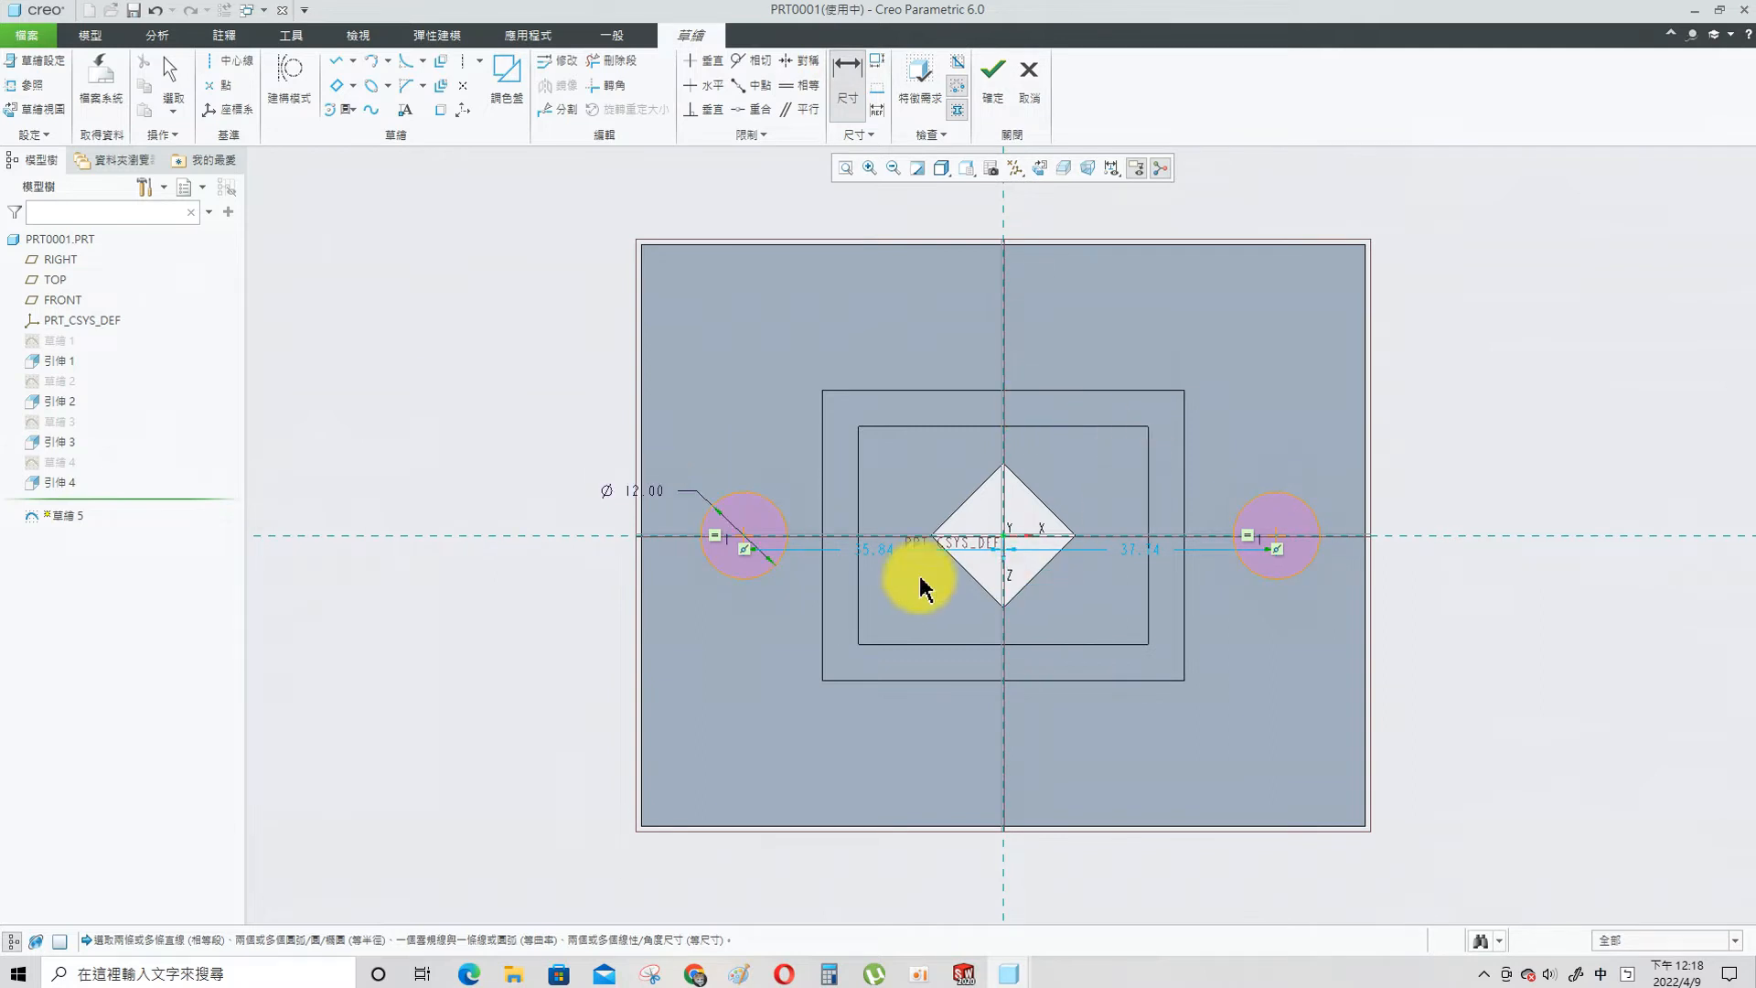
# - Dimension the horizontal distance between the two circle centres to 80
pyautogui.middleClick(1058, 804)
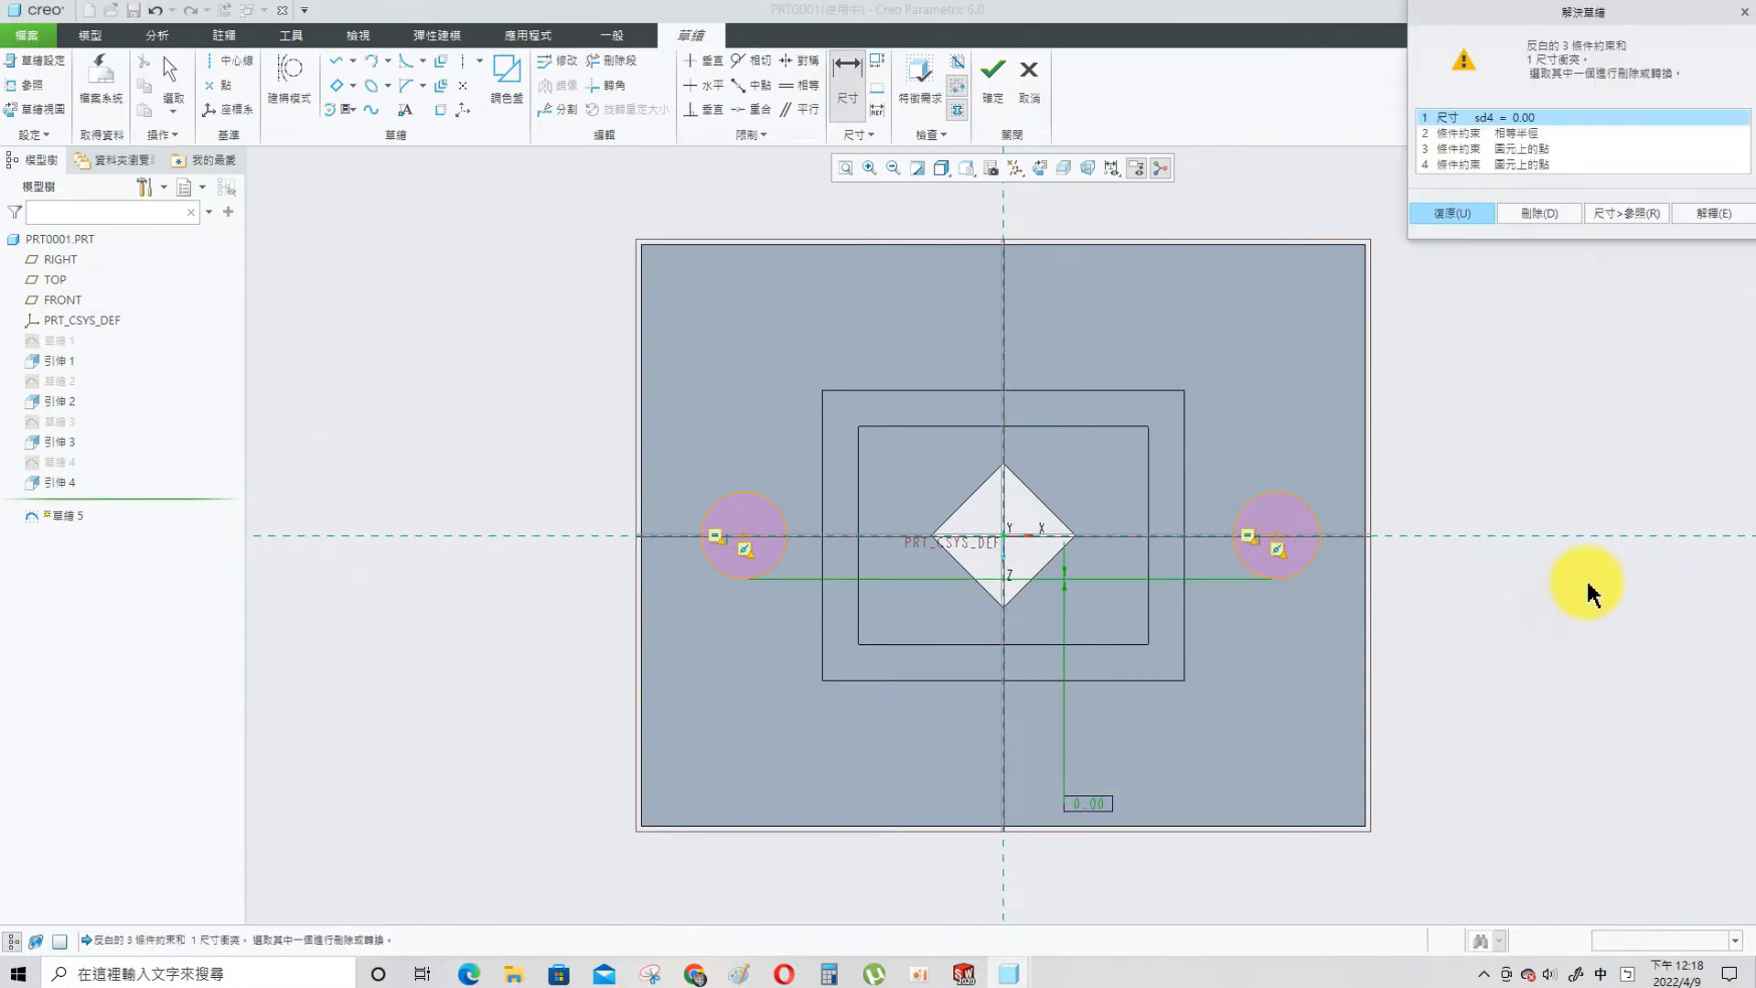
pyautogui.click(1559, 217)
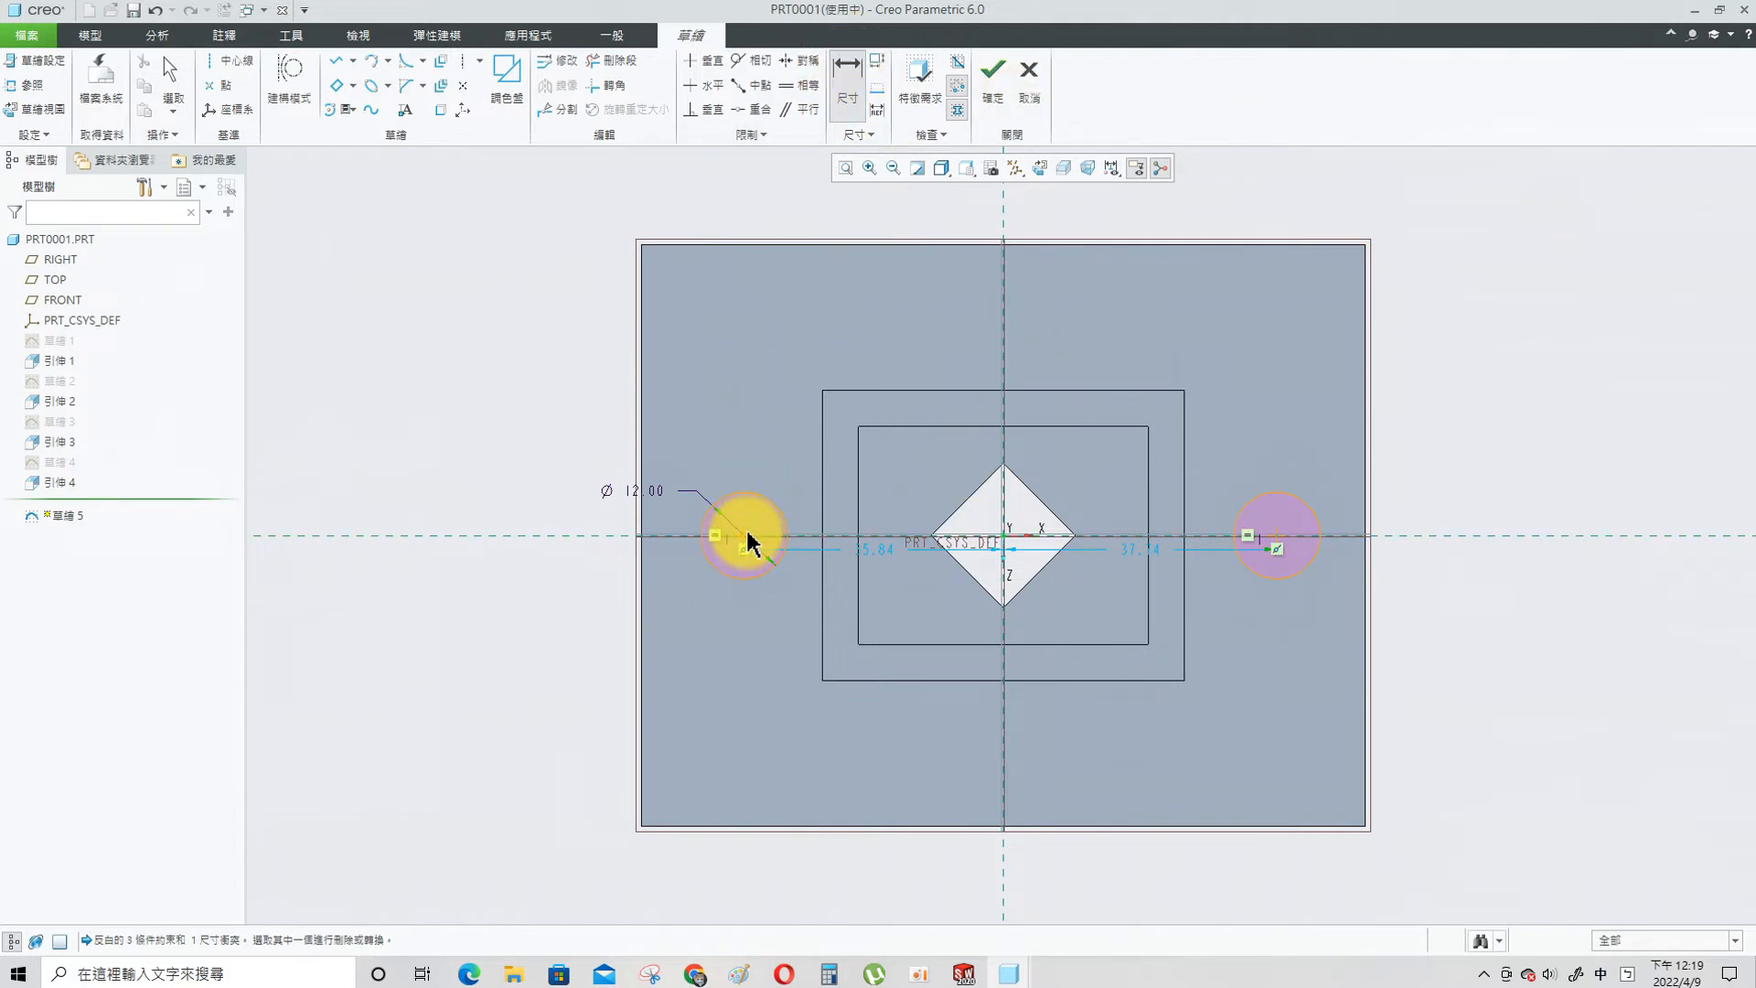
pyautogui.middleClick(1075, 913)
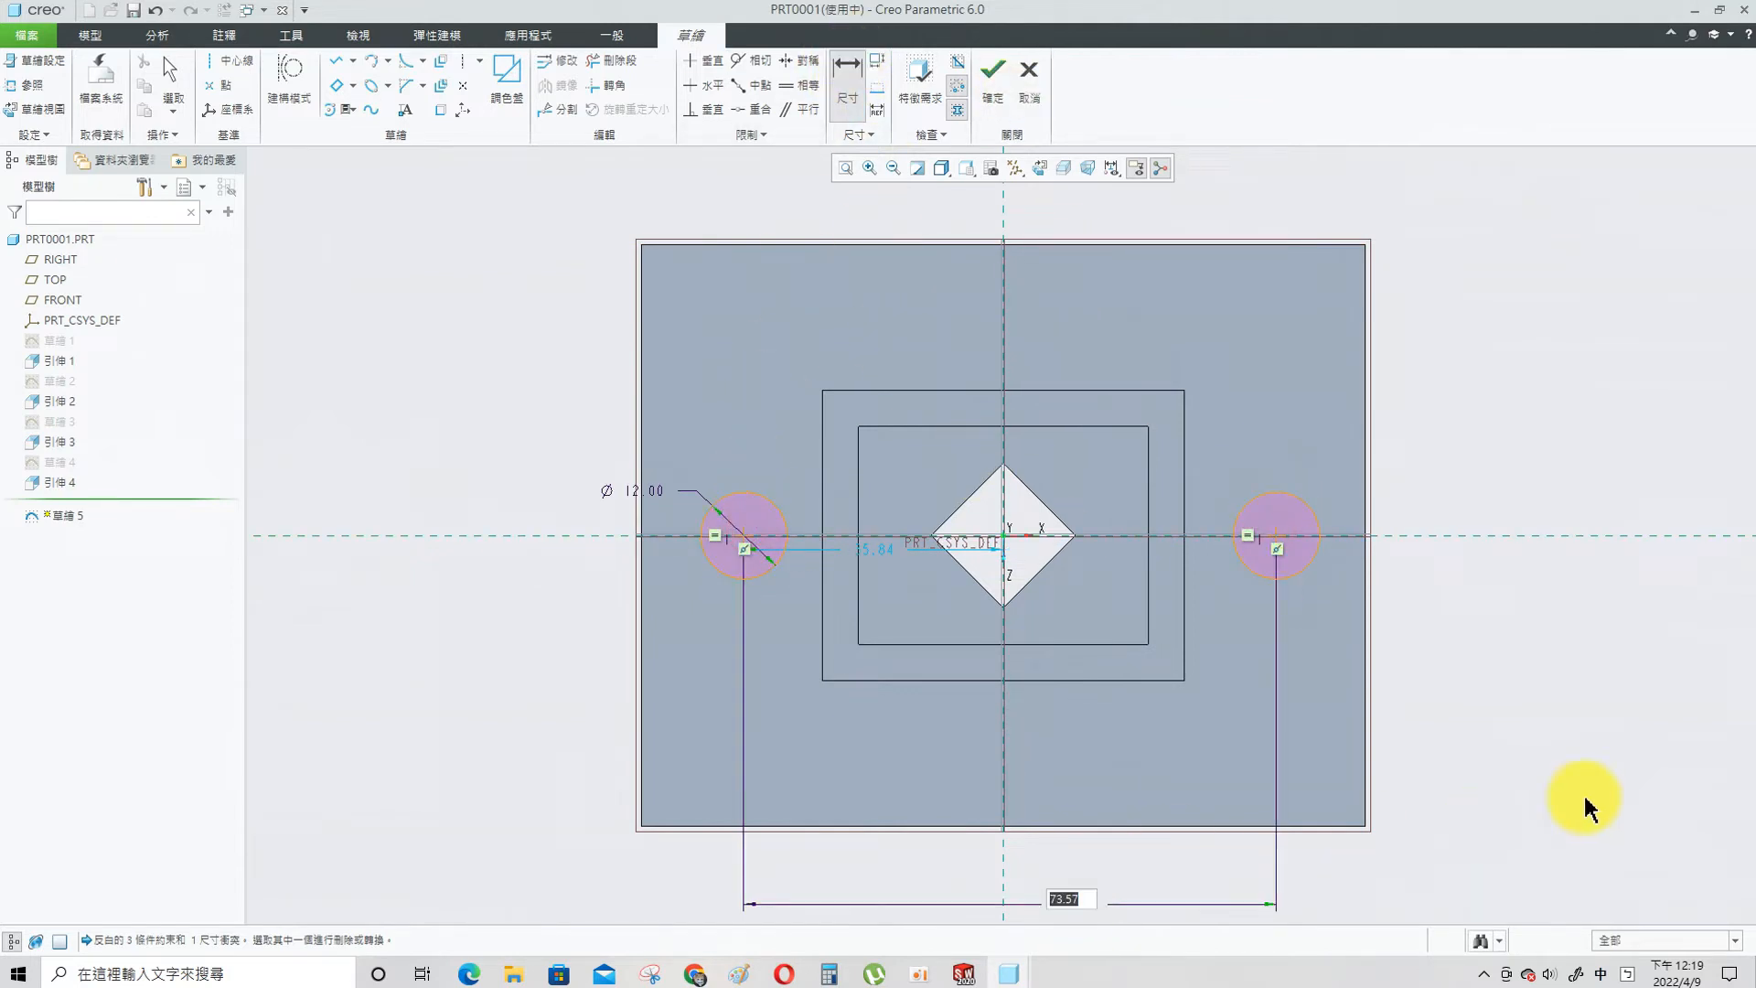
pyautogui.write('80')
pyautogui.press('Return')
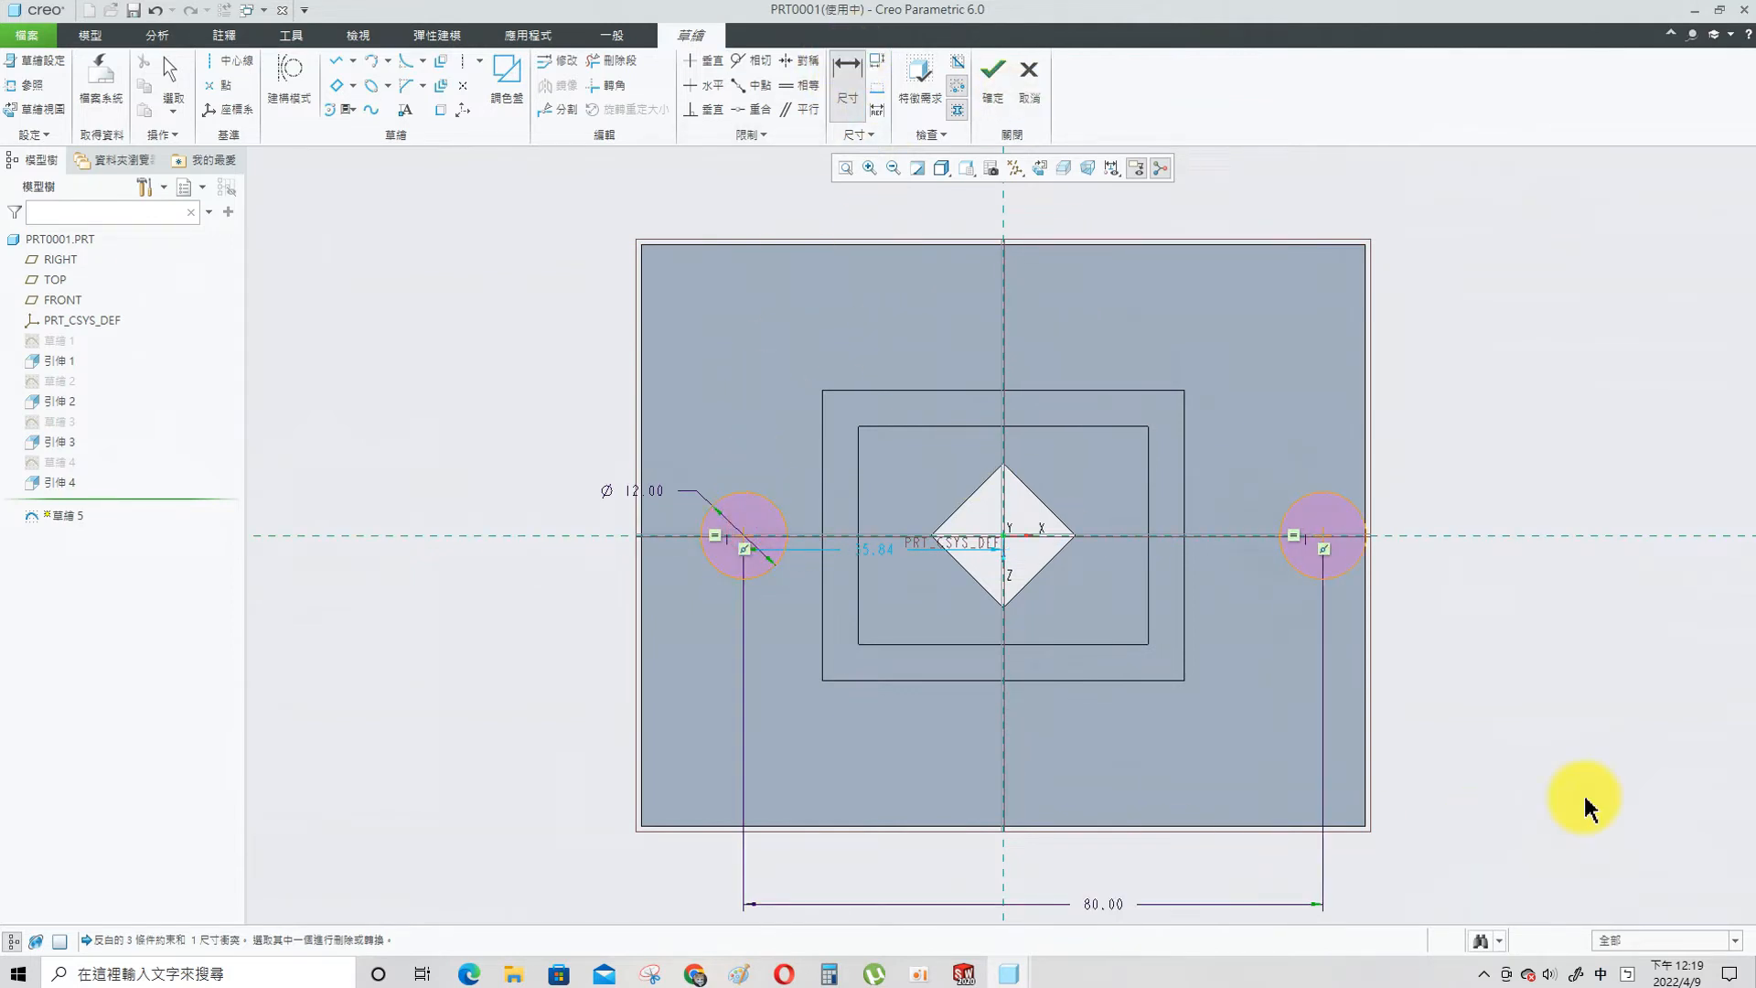
# - Add a vertical centreline through the origin, make the two circle centres symmetric about it, and finish the sketch
pyautogui.click(464, 62)
pyautogui.click(1001, 204)
pyautogui.click(1006, 364)
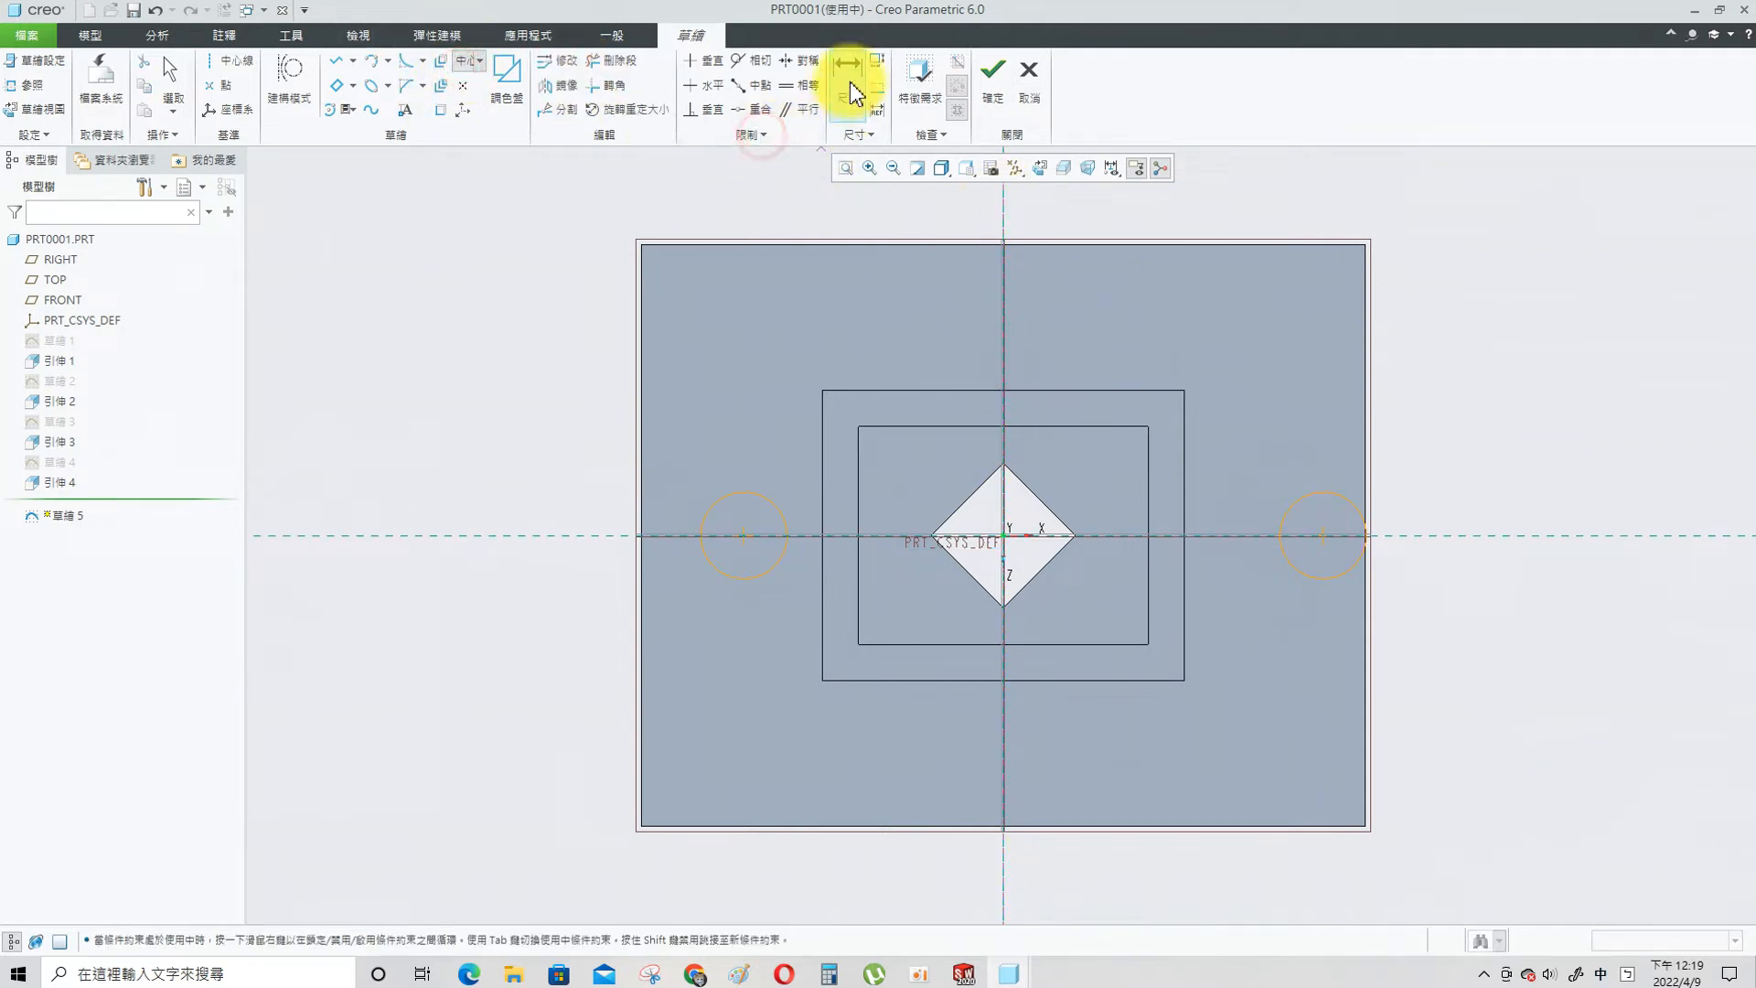
pyautogui.click(798, 60)
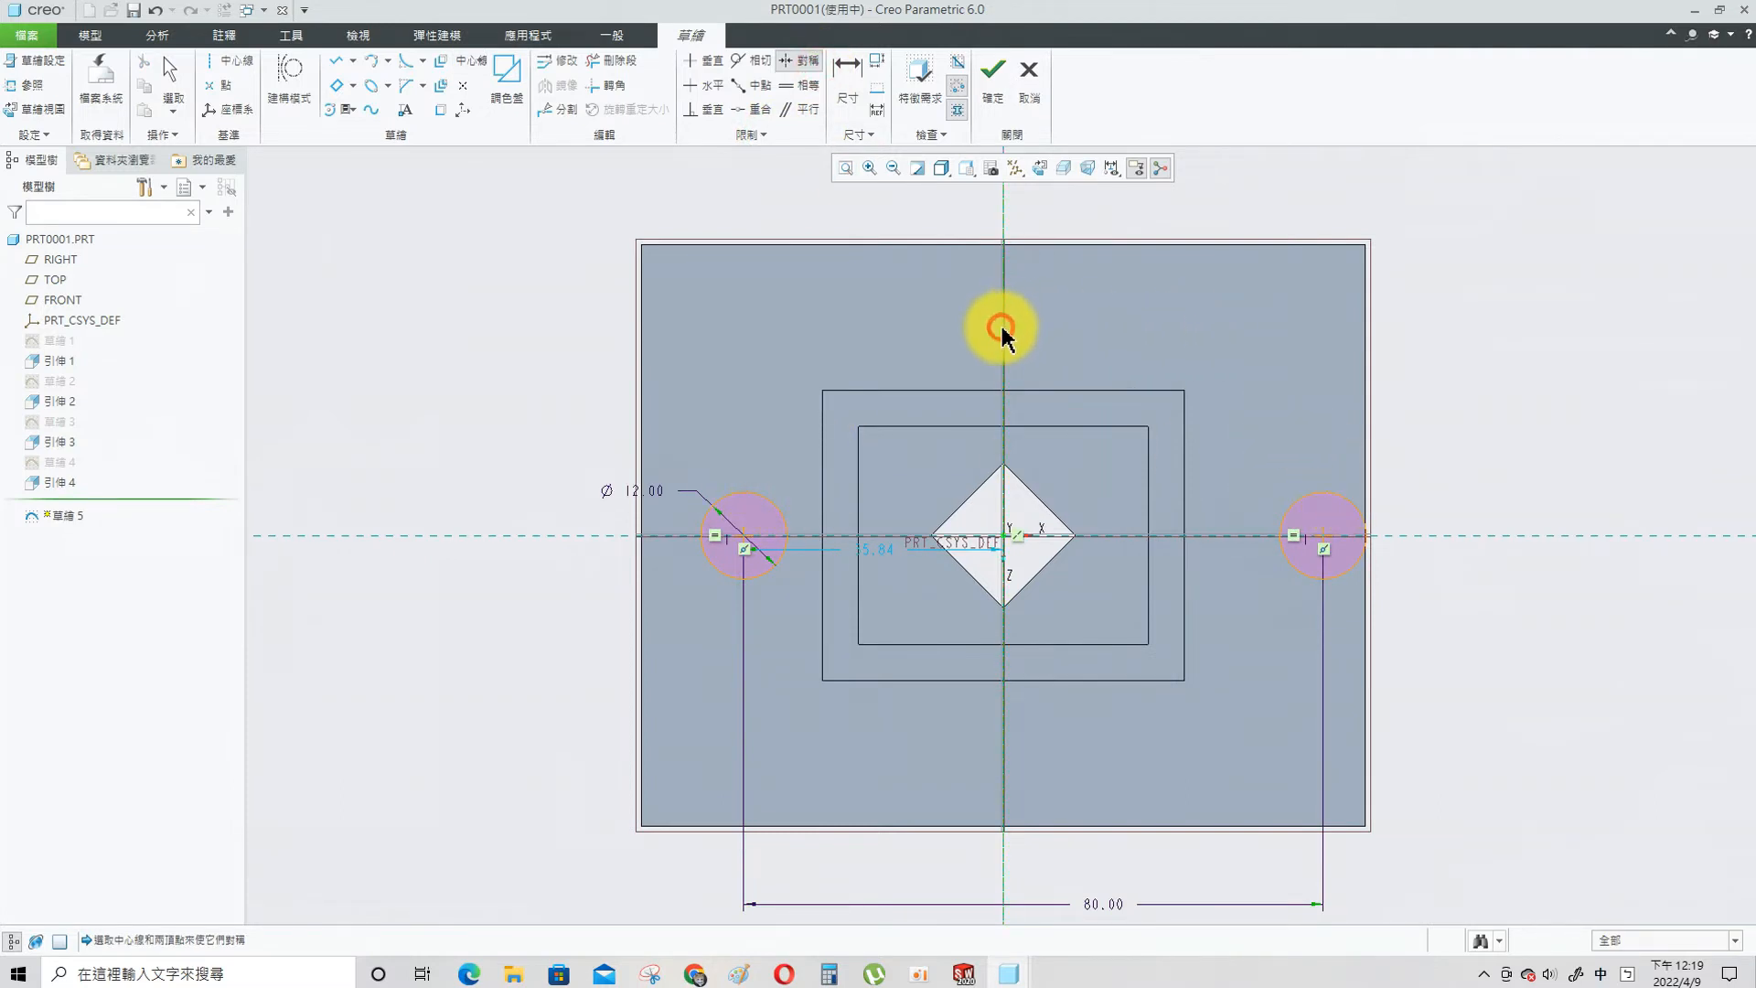
pyautogui.click(743, 541)
pyautogui.click(1323, 540)
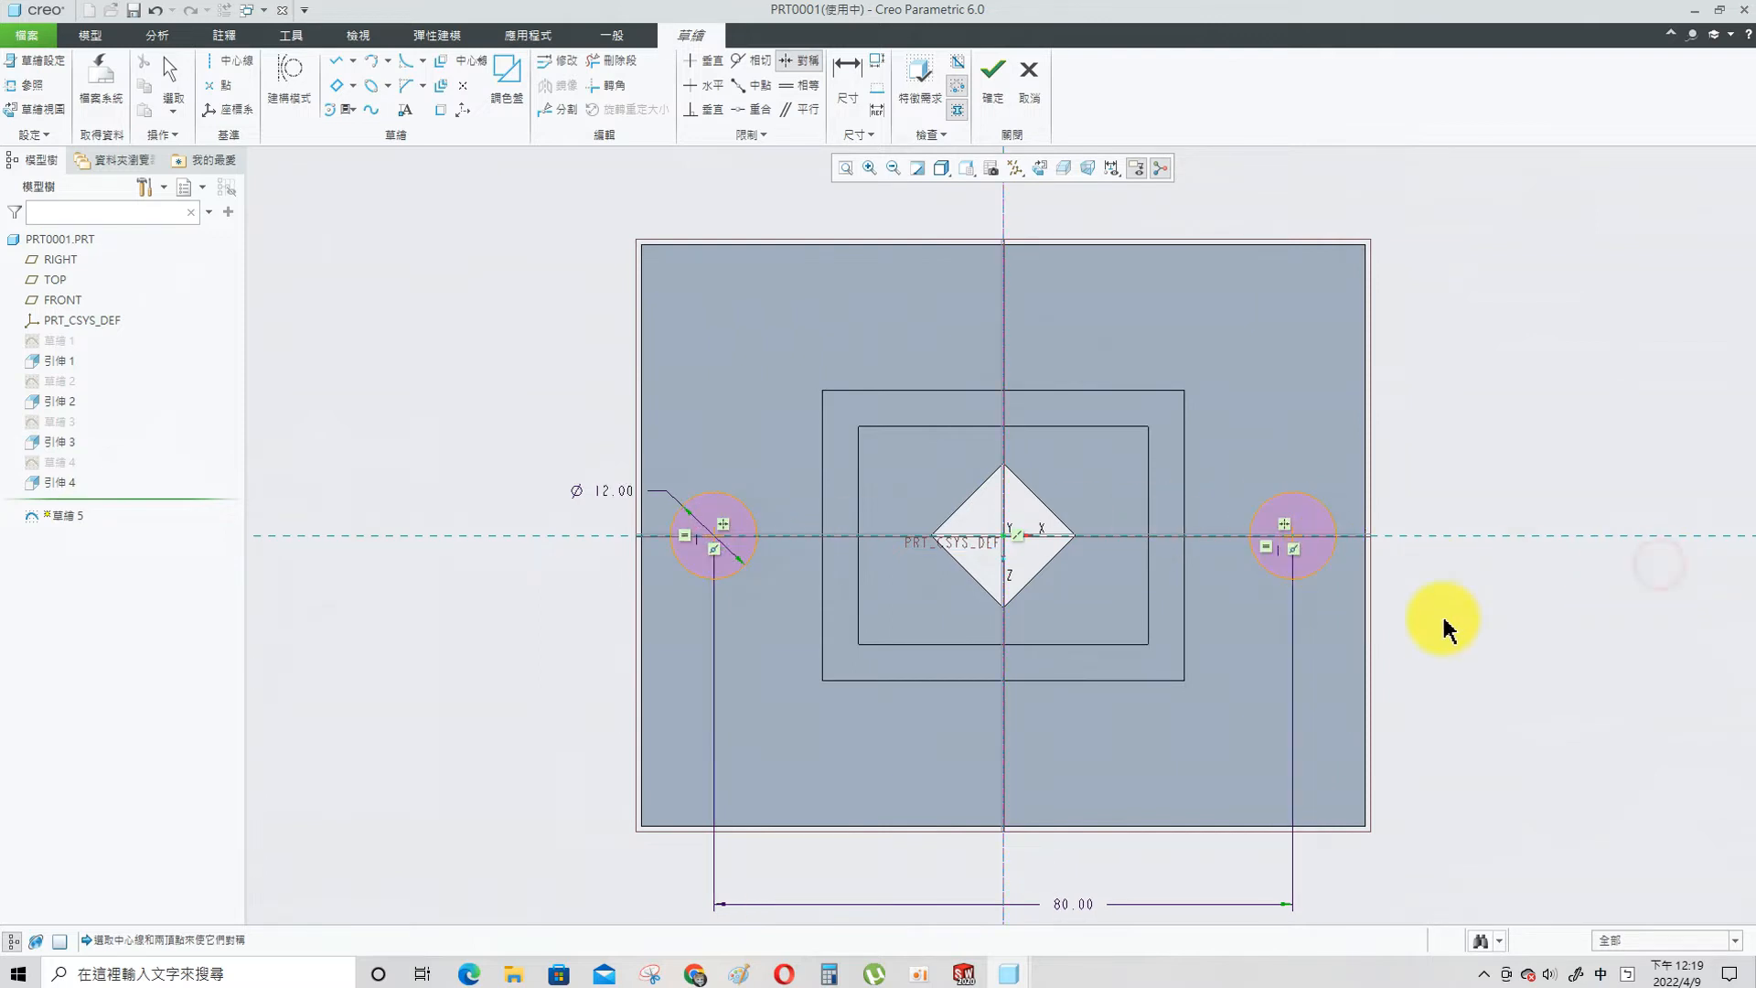
pyautogui.click(991, 83)
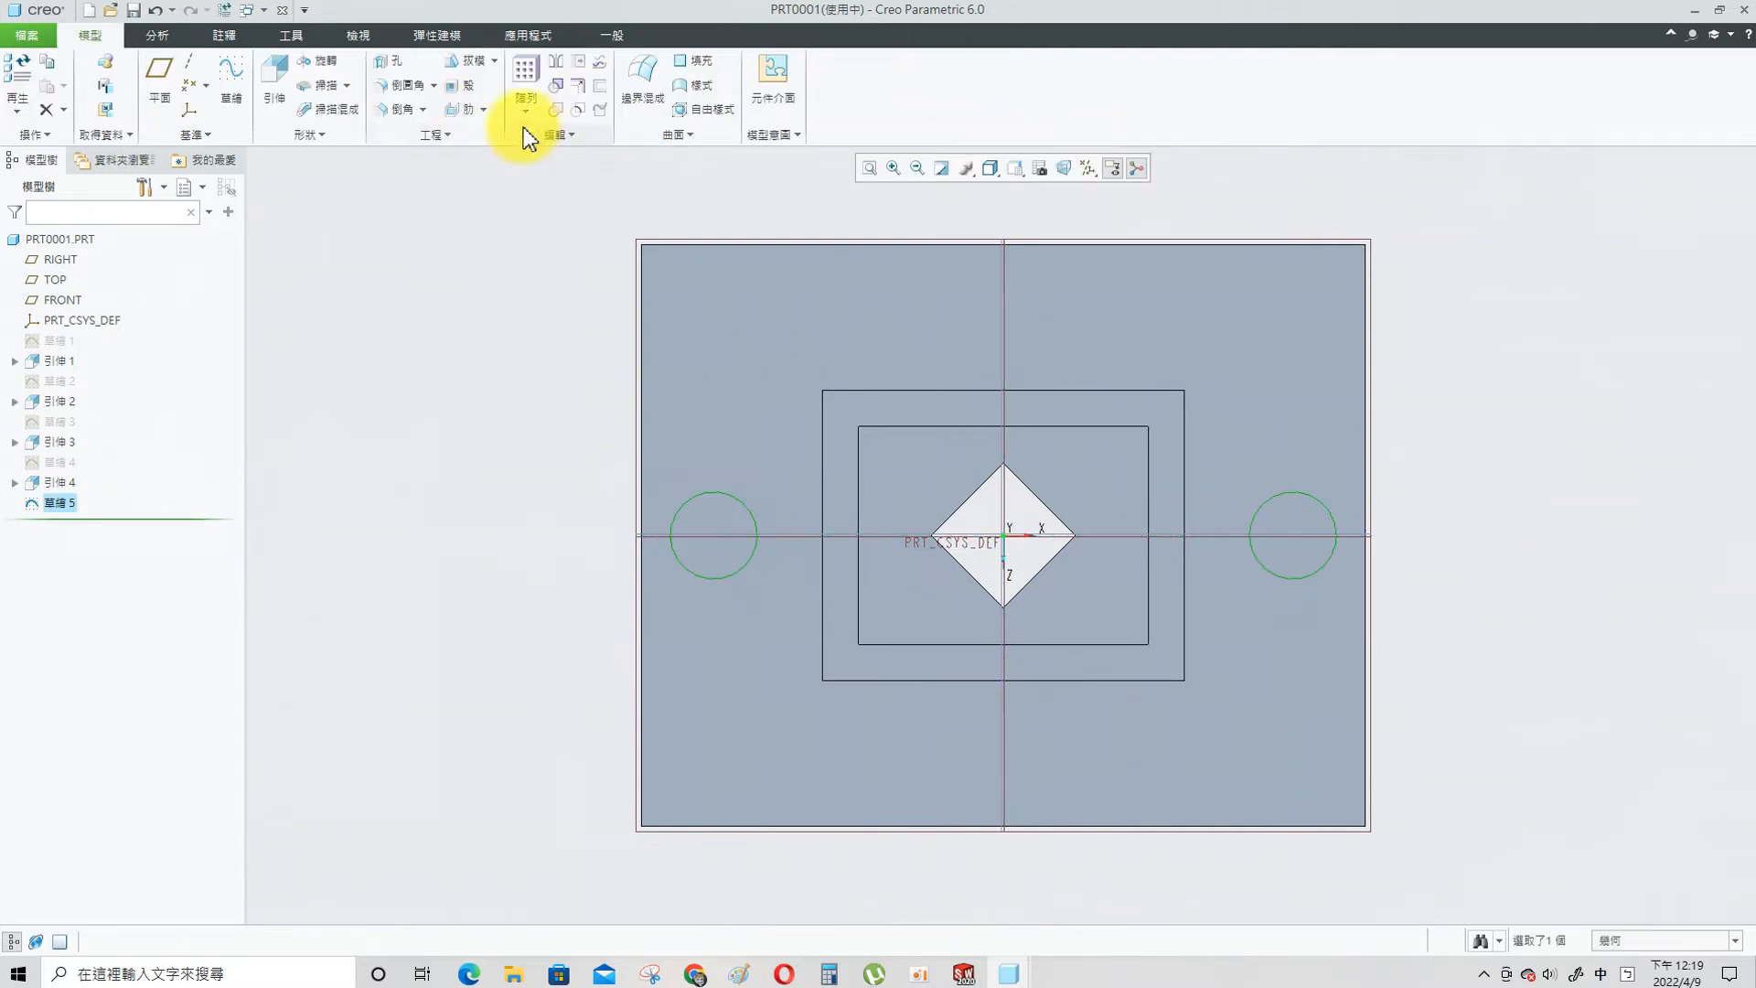
# - Extrude the two-circle sketch as a material-removing cut, flipped into the base plate and running through all
pyautogui.click(274, 84)
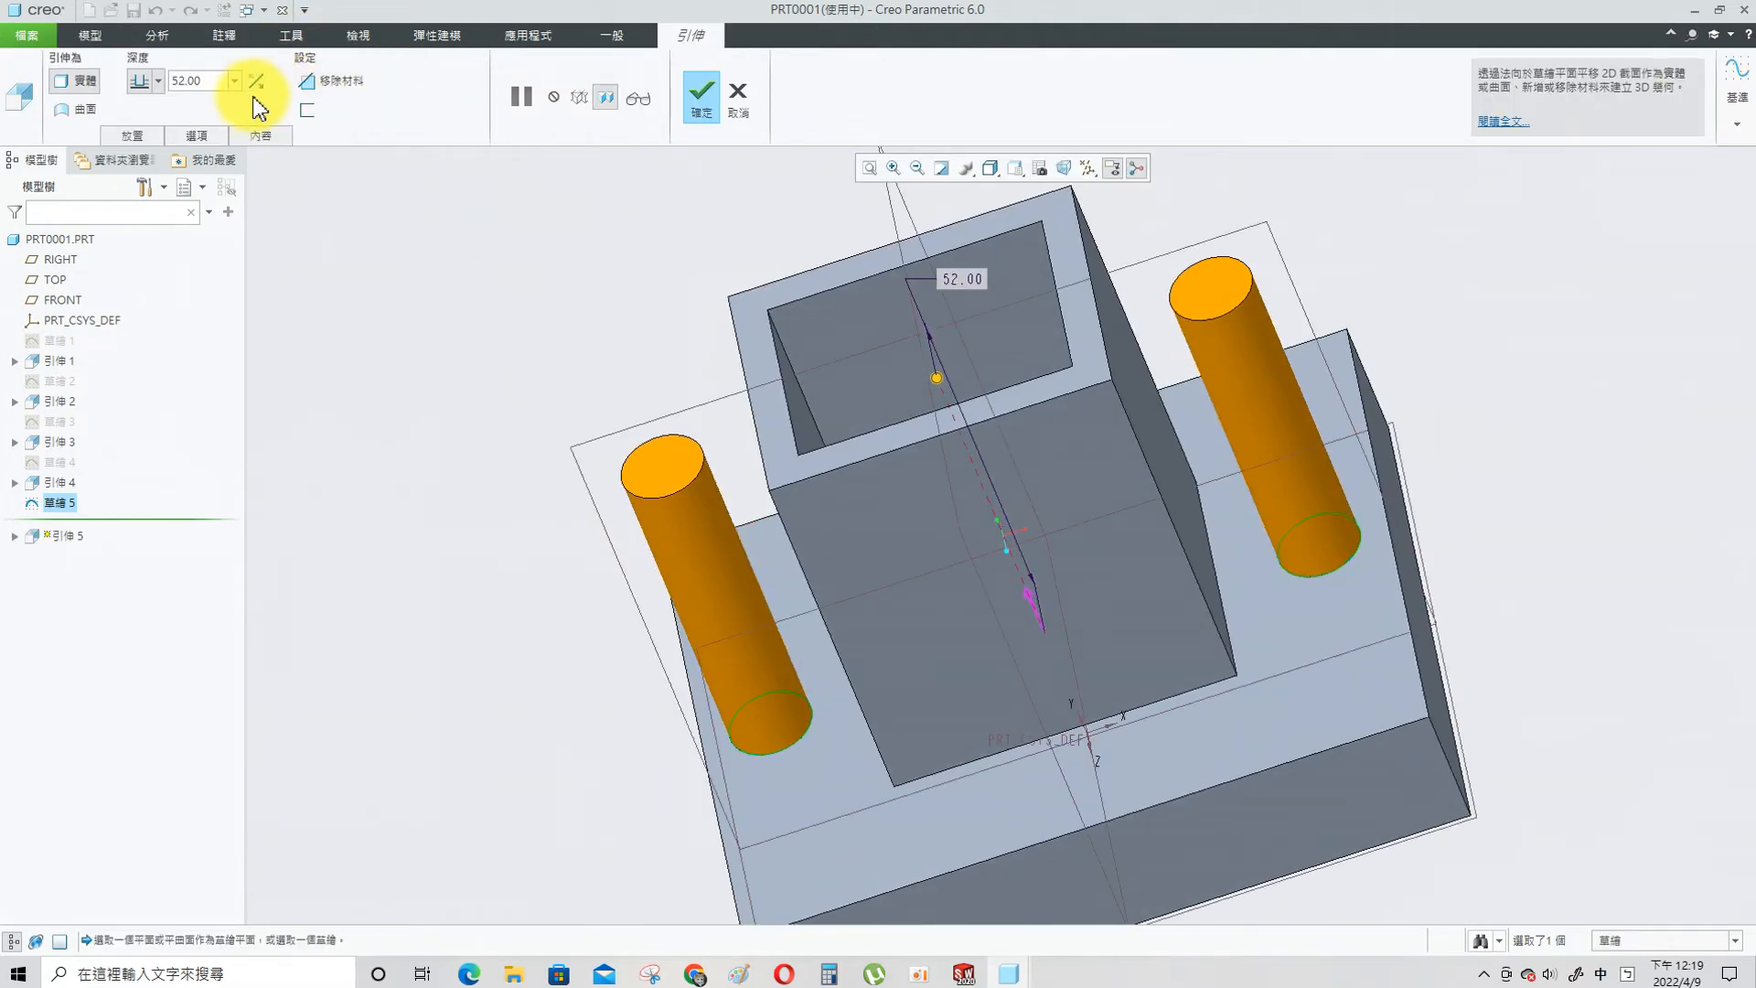
pyautogui.click(315, 81)
pyautogui.click(260, 80)
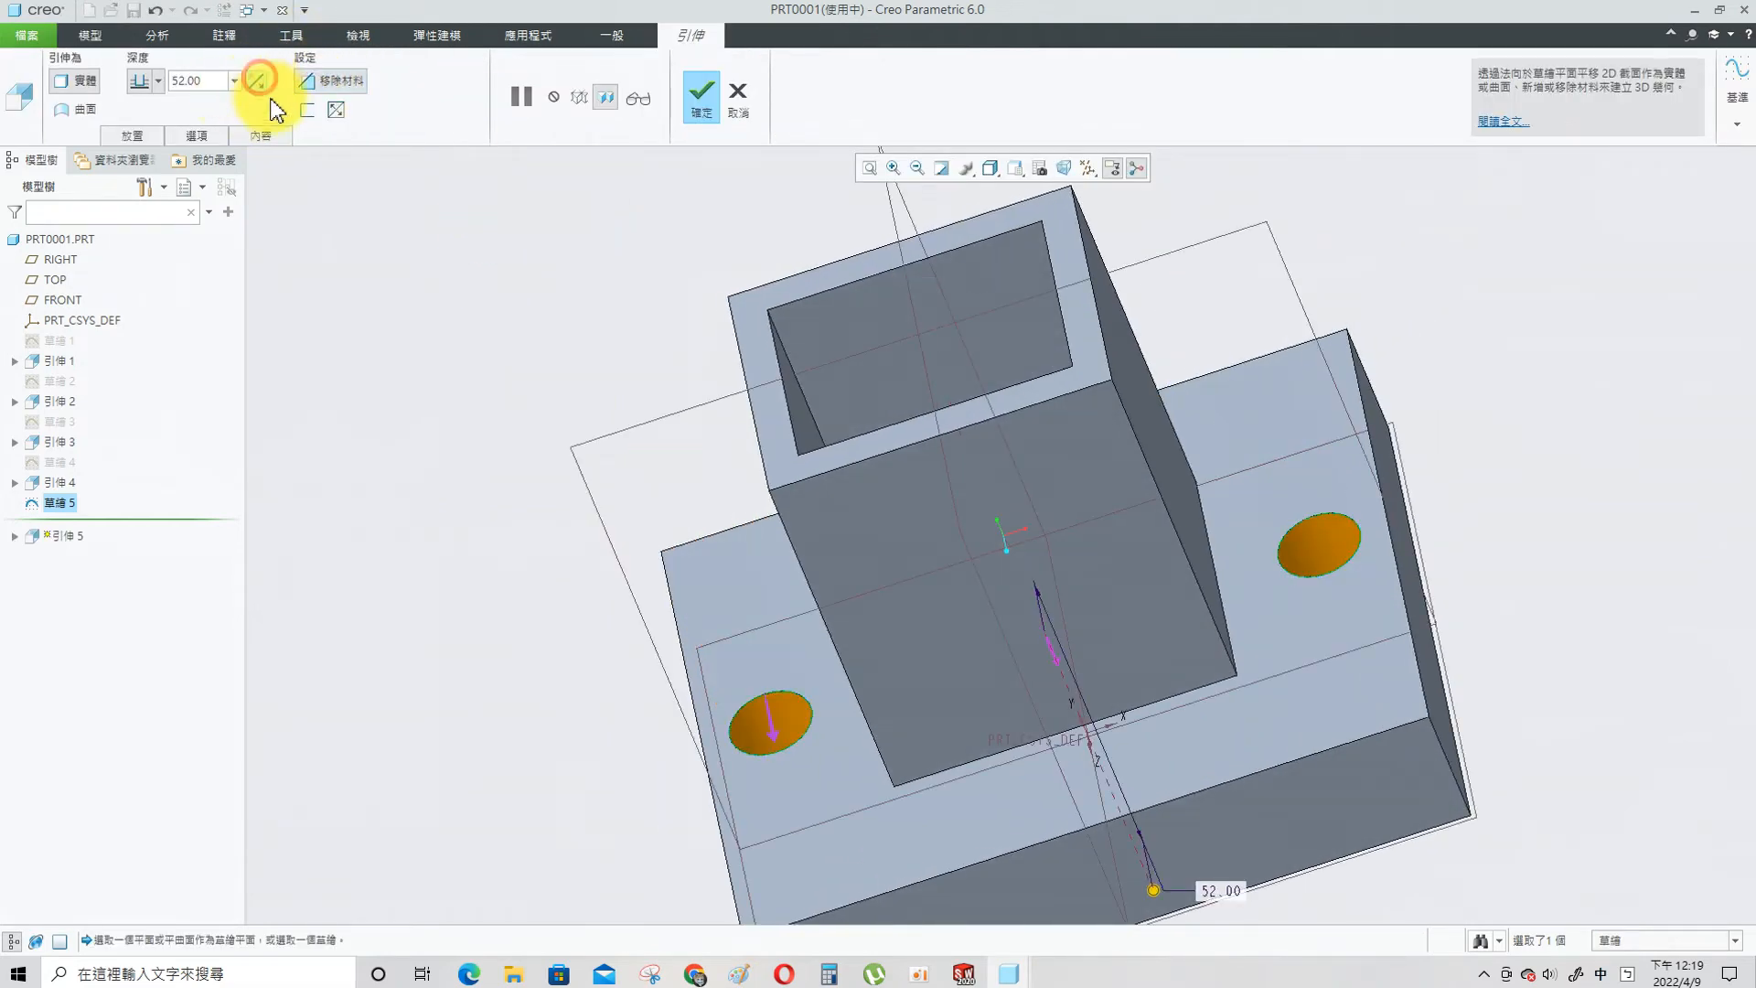
pyautogui.click(144, 199)
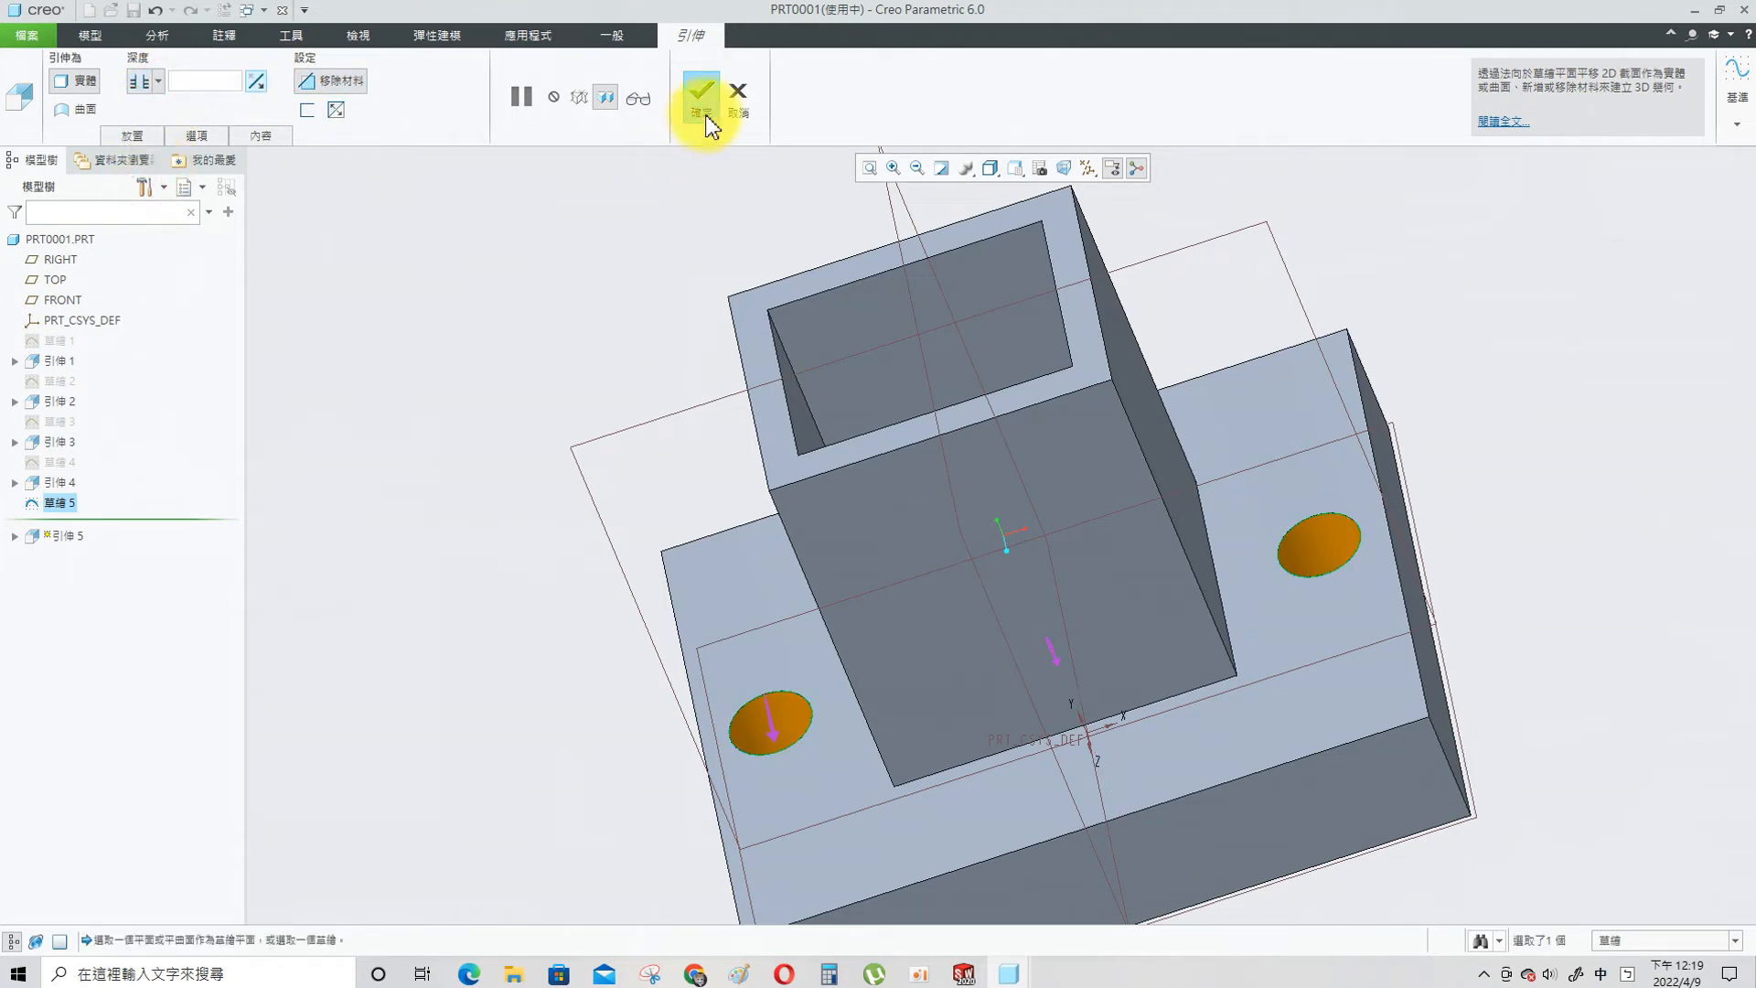
pyautogui.click(700, 96)
# - Turn off the datum display and save the part as PRT0001.PRT in the 2022-04-09 folder
pyautogui.moveTo(1262, 578); pyautogui.dragTo(1265, 633, button='middle')
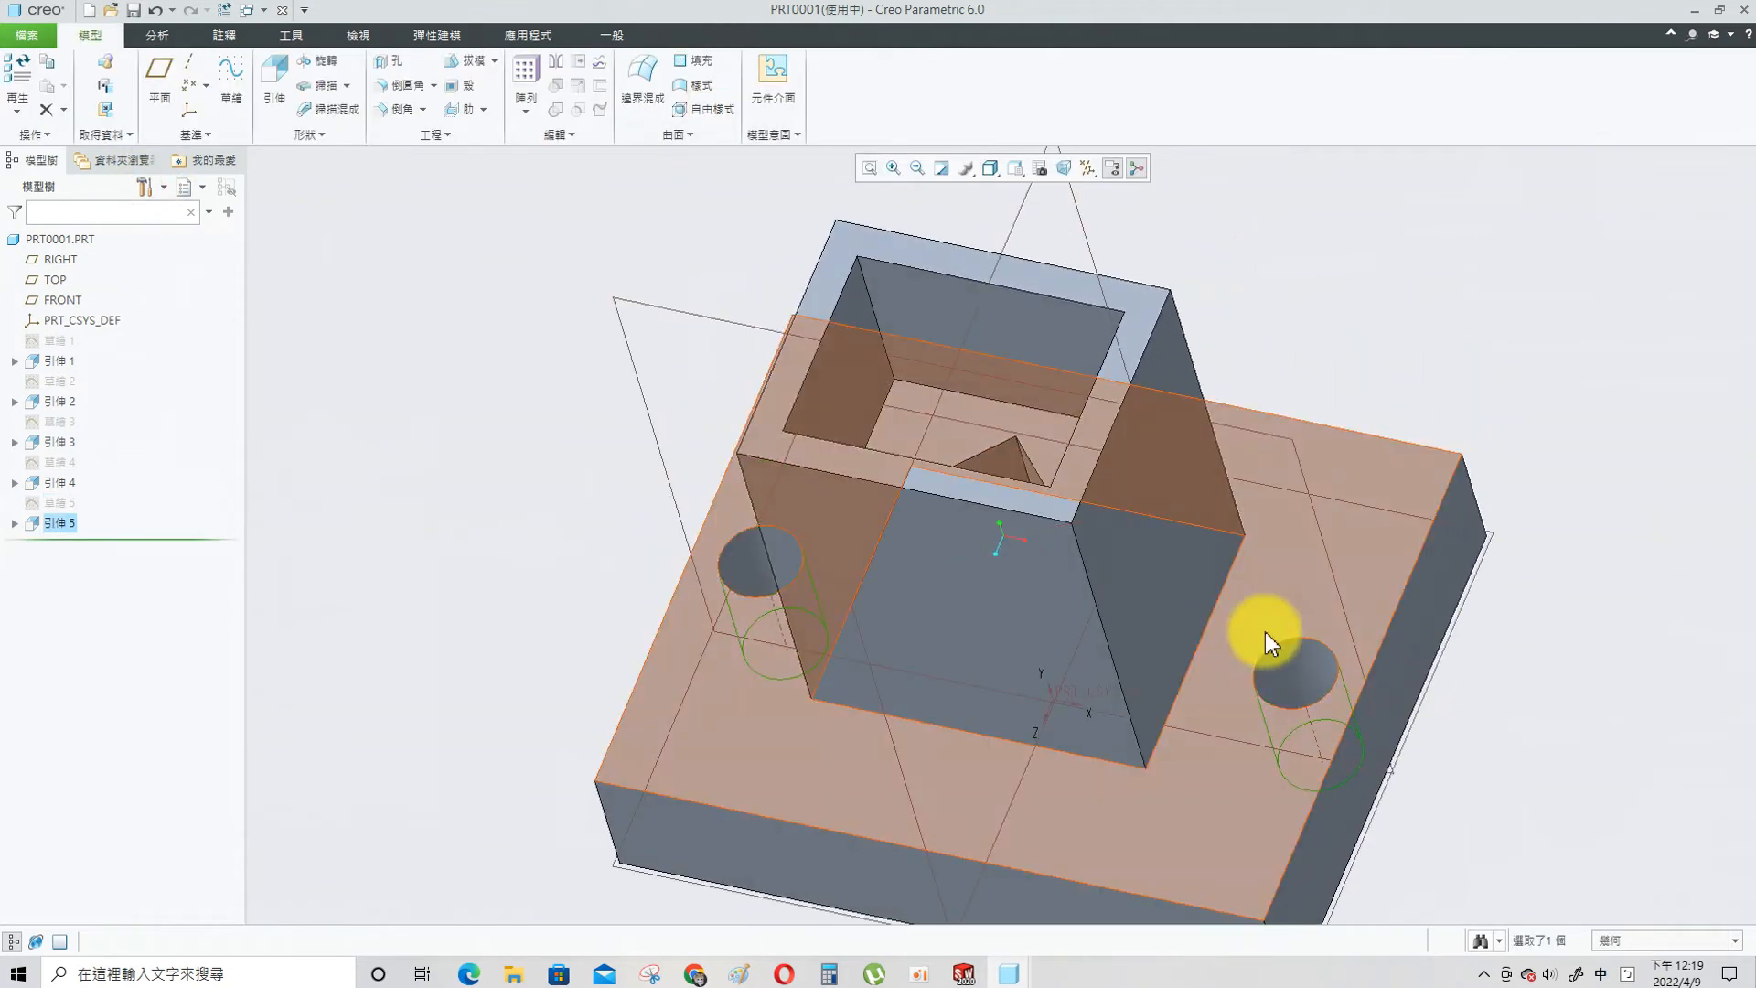
pyautogui.moveTo(1169, 840); pyautogui.dragTo(1246, 611, button='middle')
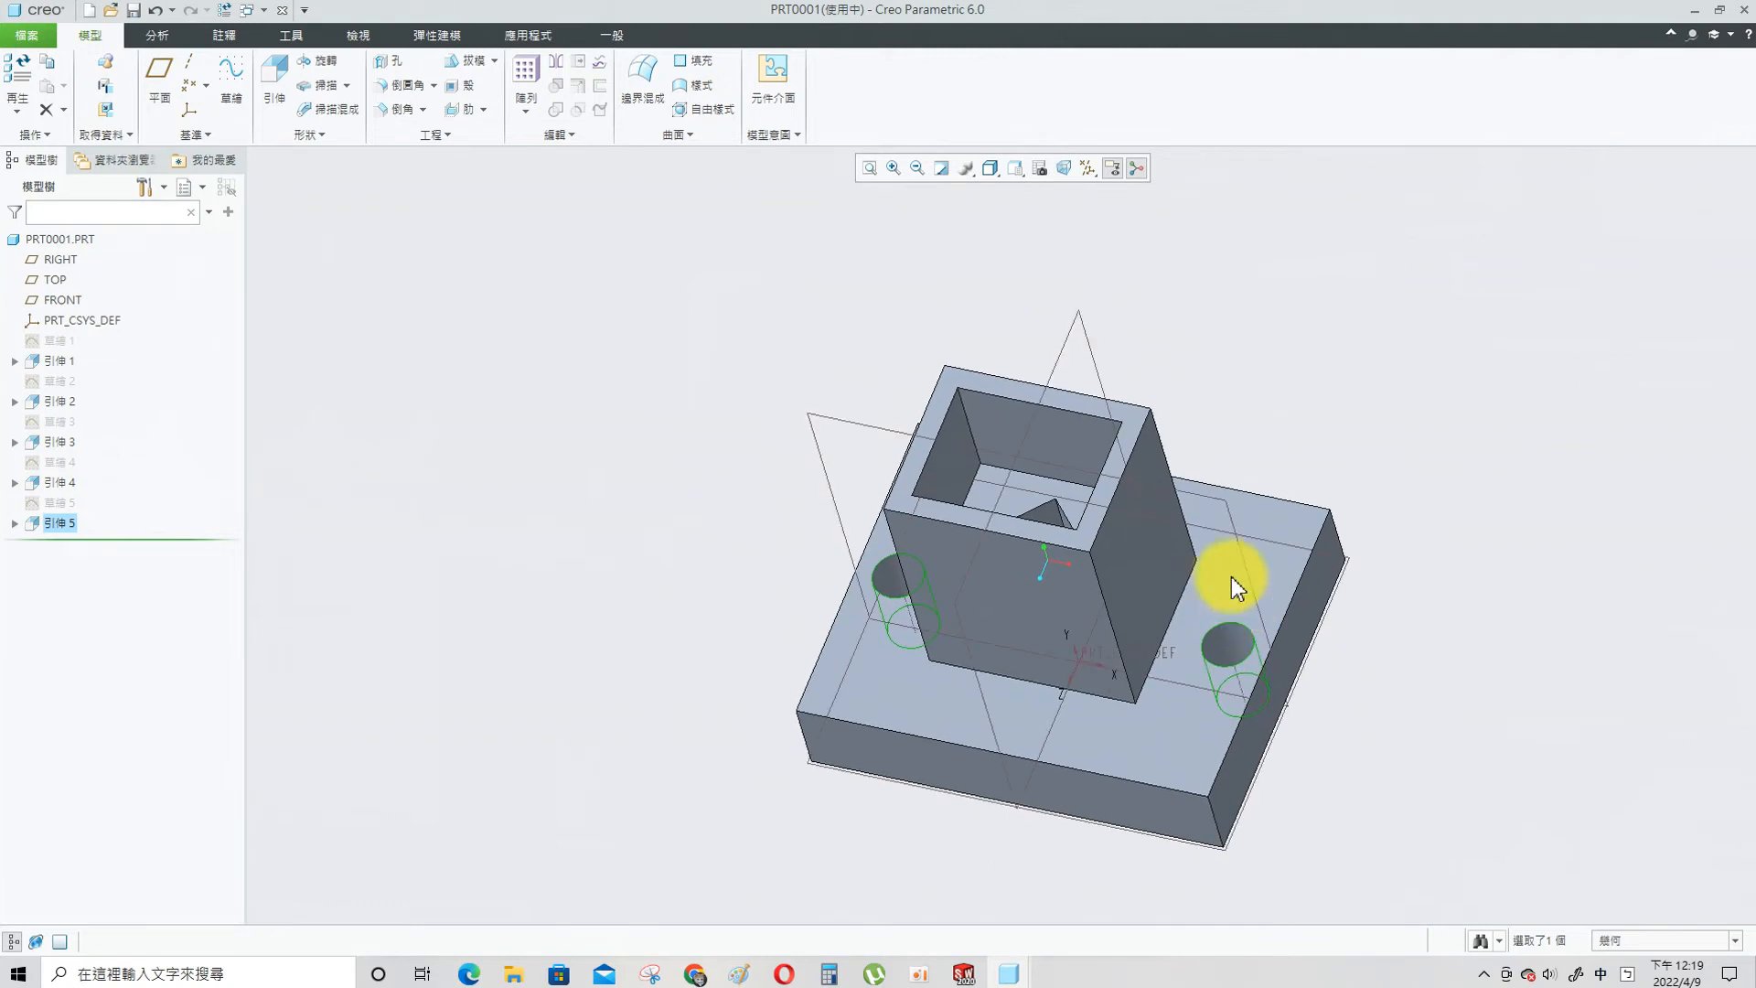
pyautogui.click(1081, 174)
pyautogui.click(1087, 212)
pyautogui.click(1459, 444)
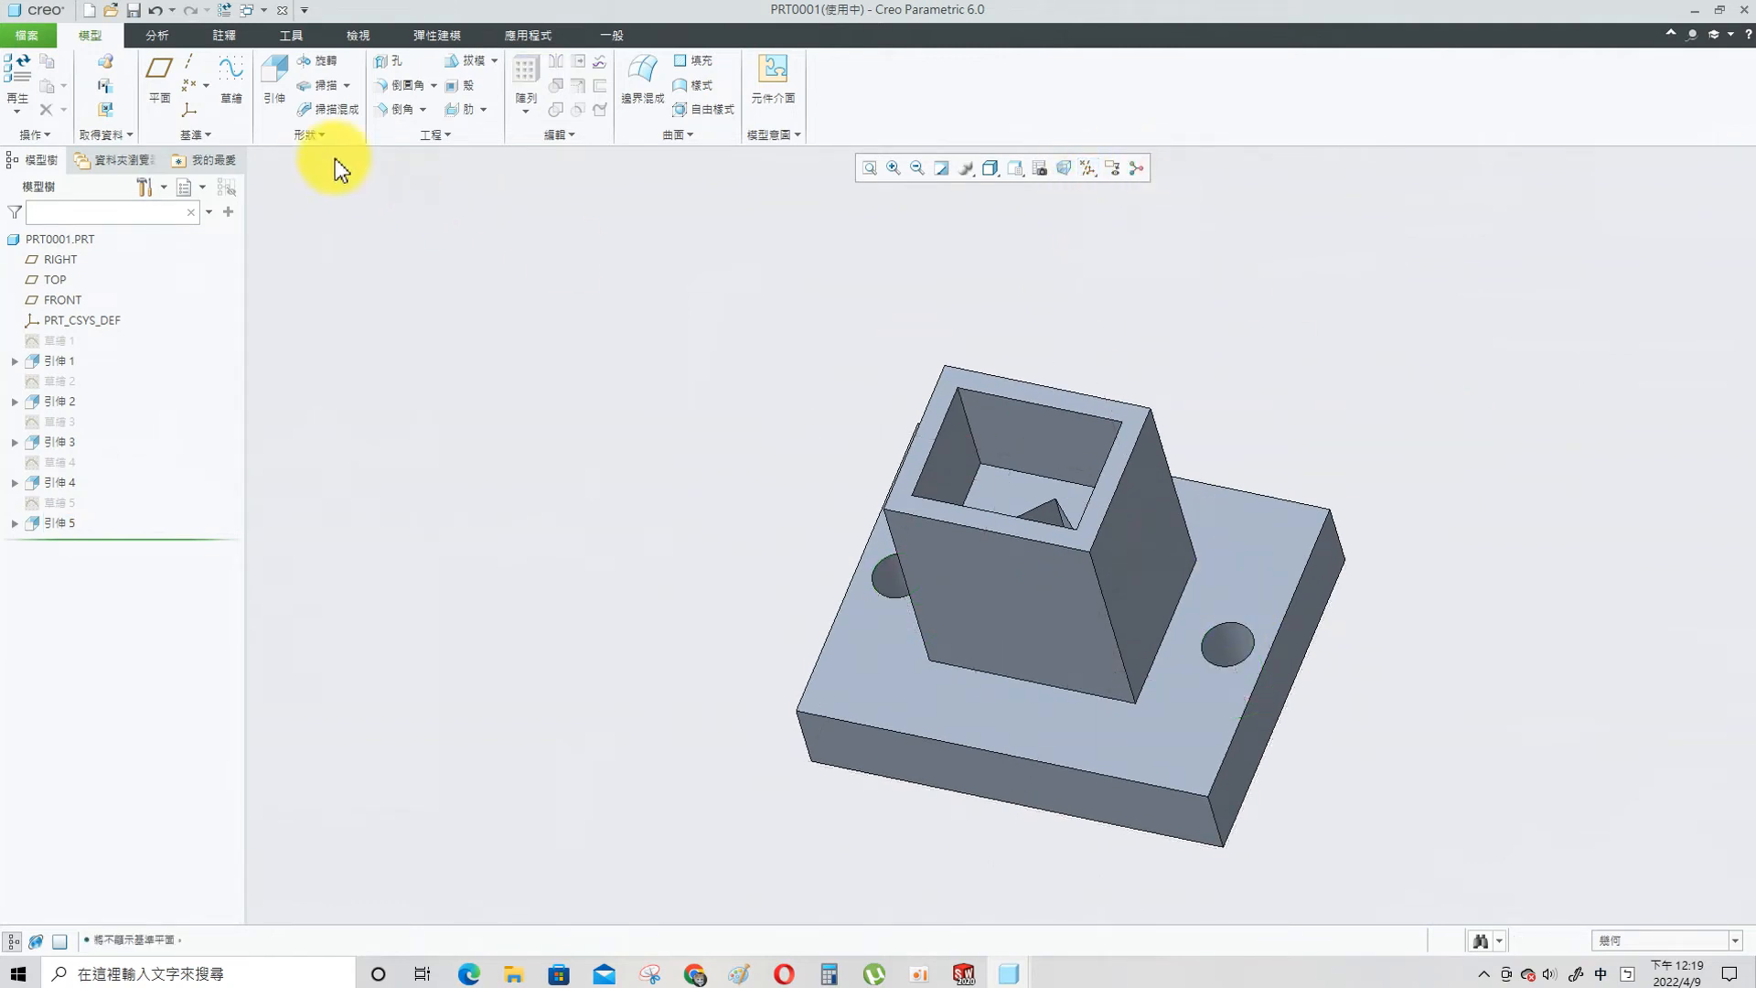
pyautogui.hotkey('ctrl', 's')
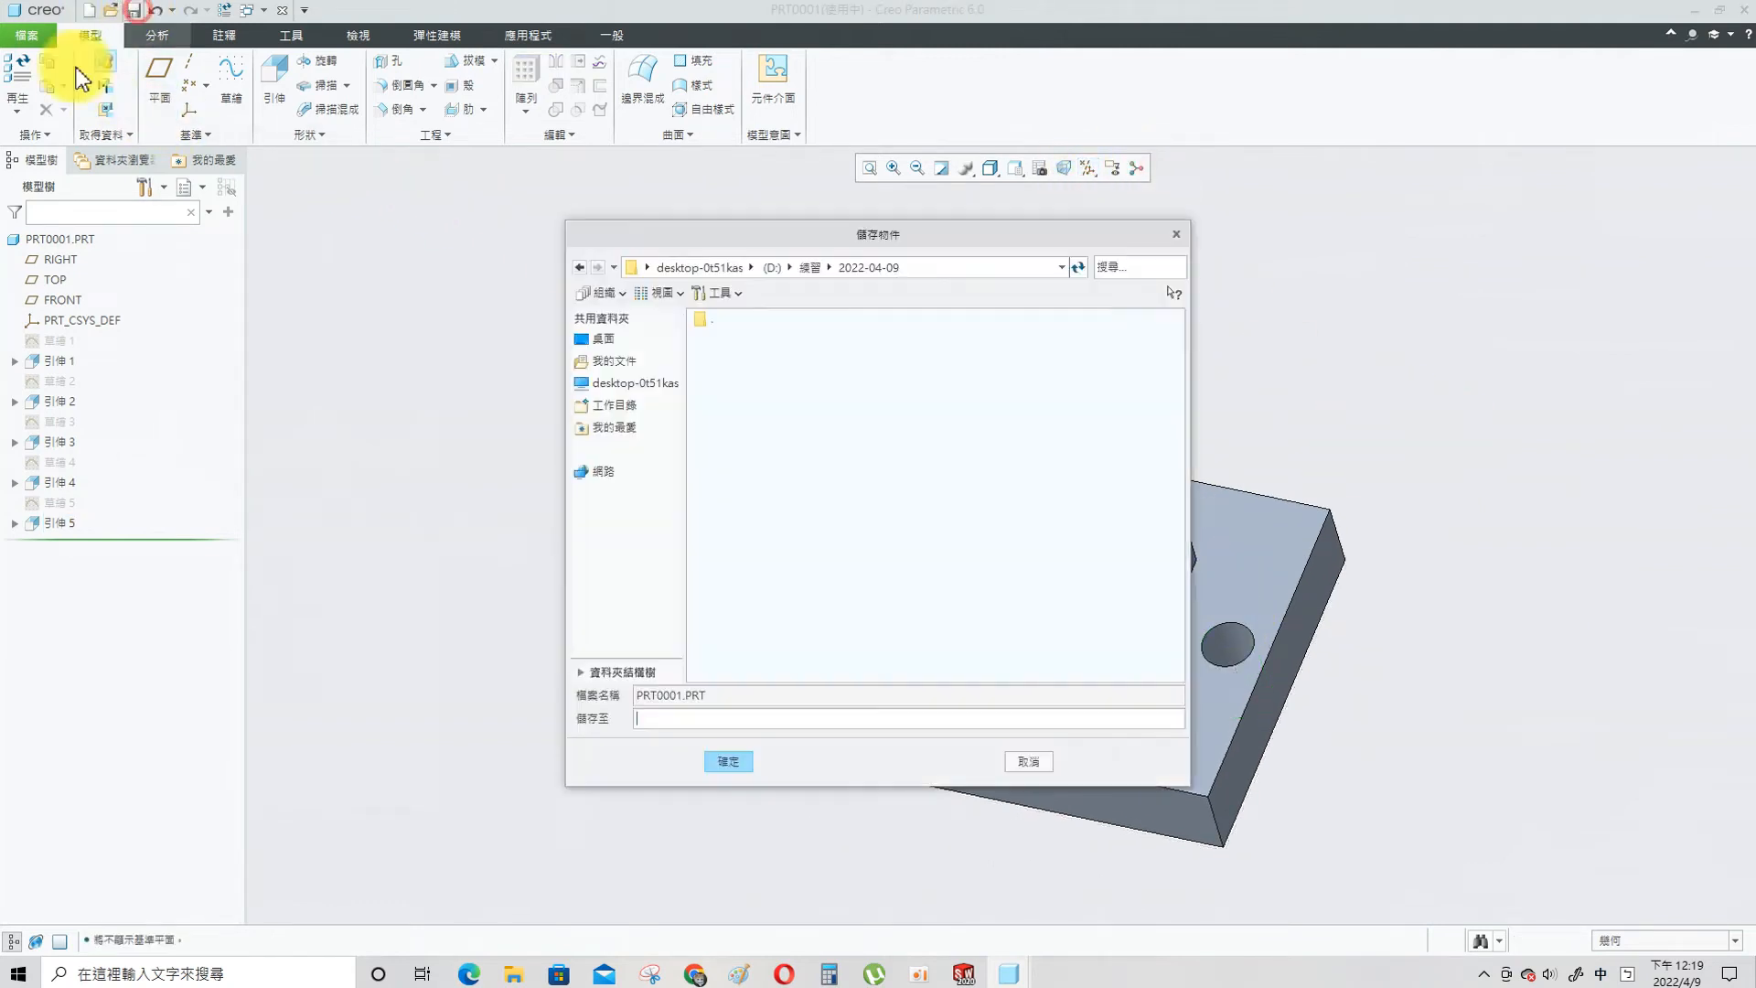
pyautogui.click(728, 761)
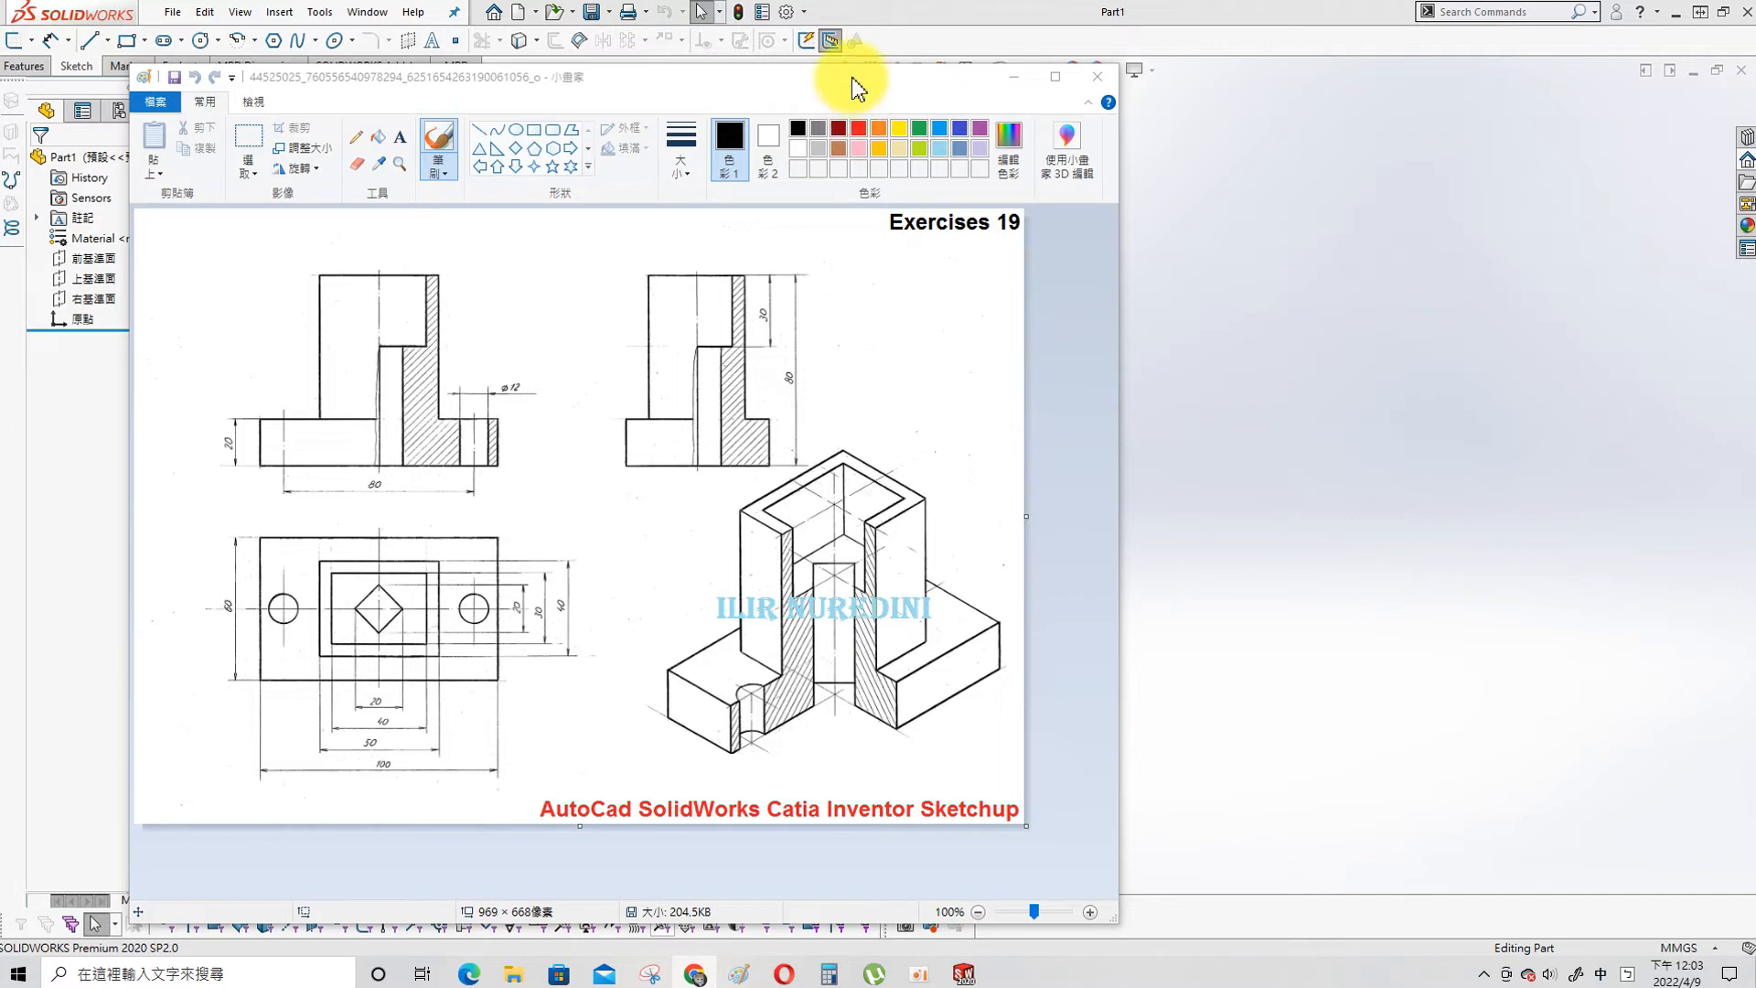
# - Switch to SOLIDWORKS, move the reference drawing aside, and sketch a centre rectangle about 177 × 123 mm from the origin on the top plane (上基準面)
pyautogui.moveTo(852, 77); pyautogui.dragTo(0, 52)
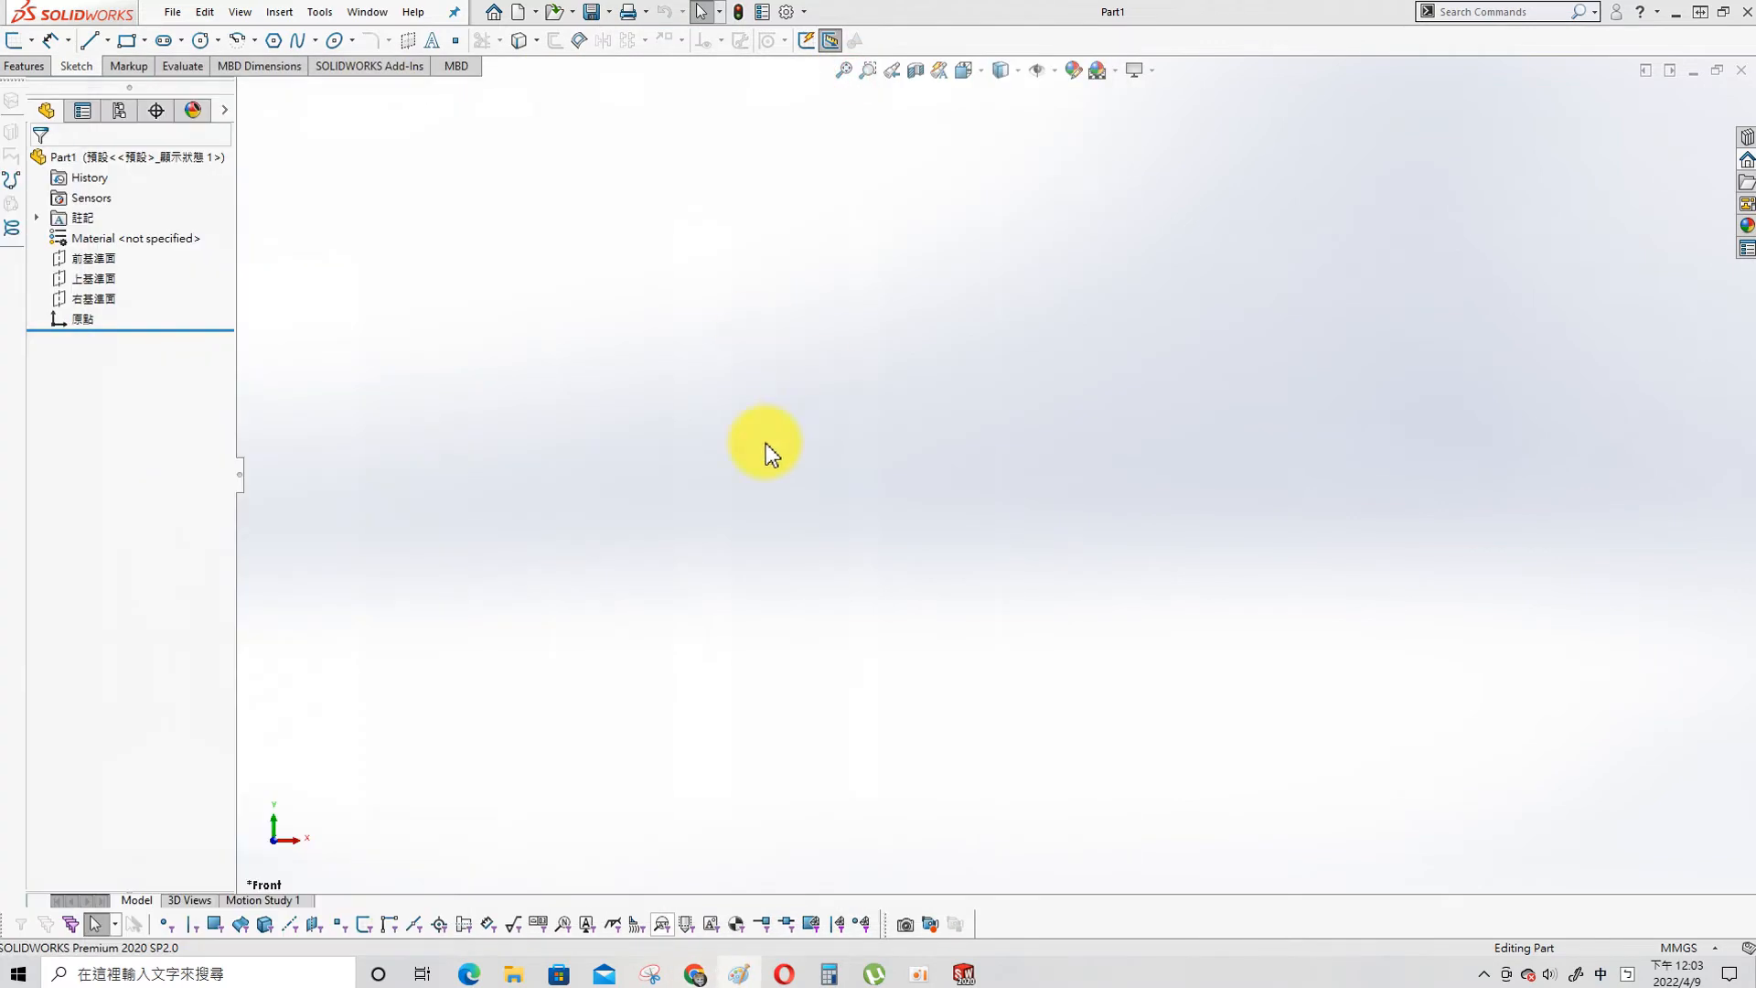
pyautogui.click(93, 284)
pyautogui.click(121, 260)
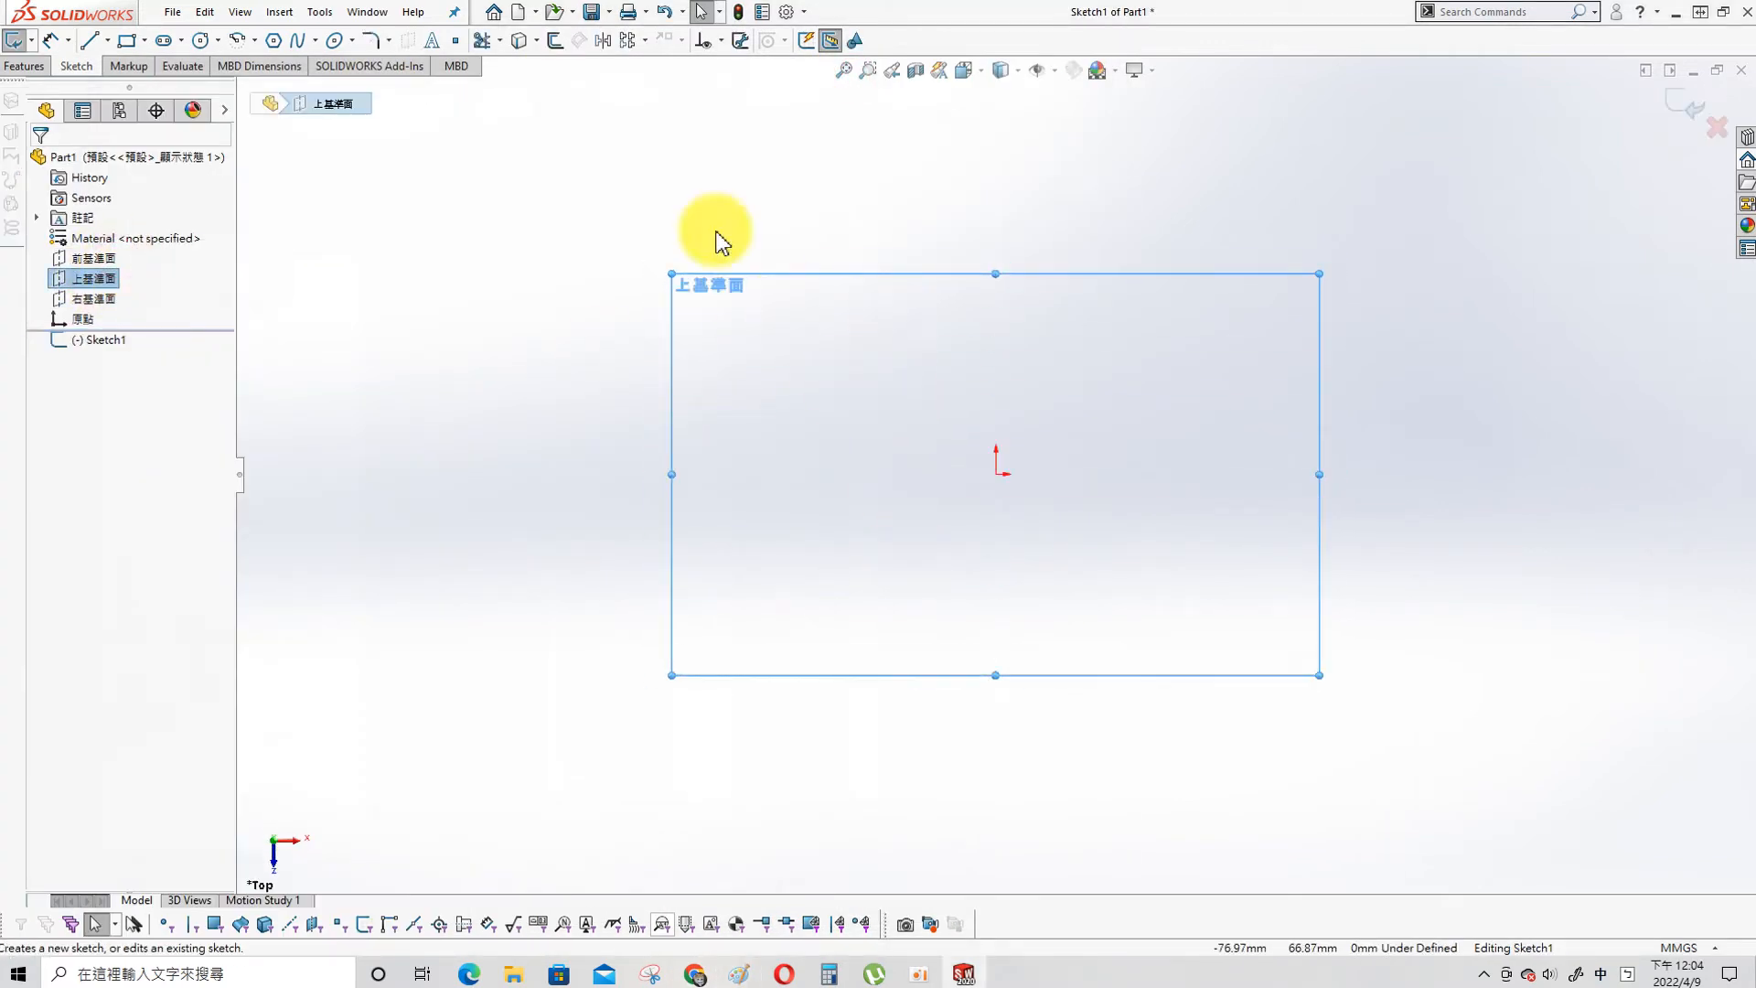
pyautogui.click(144, 40)
pyautogui.click(165, 82)
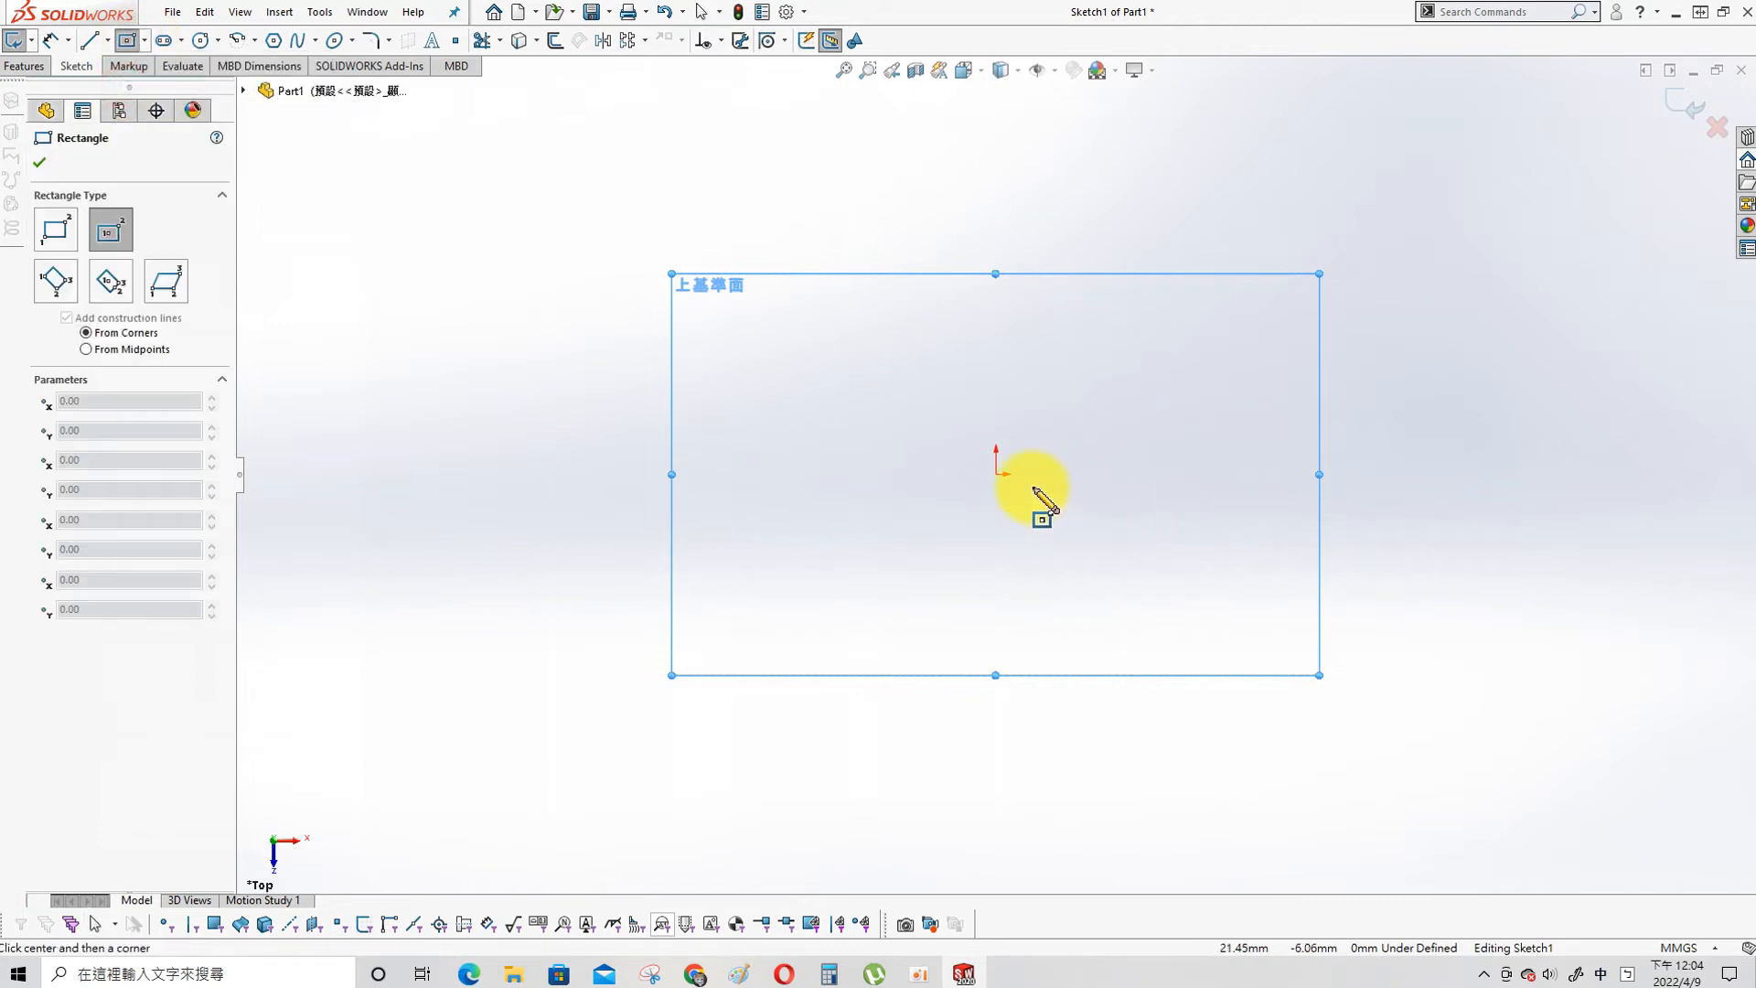
pyautogui.click(996, 474)
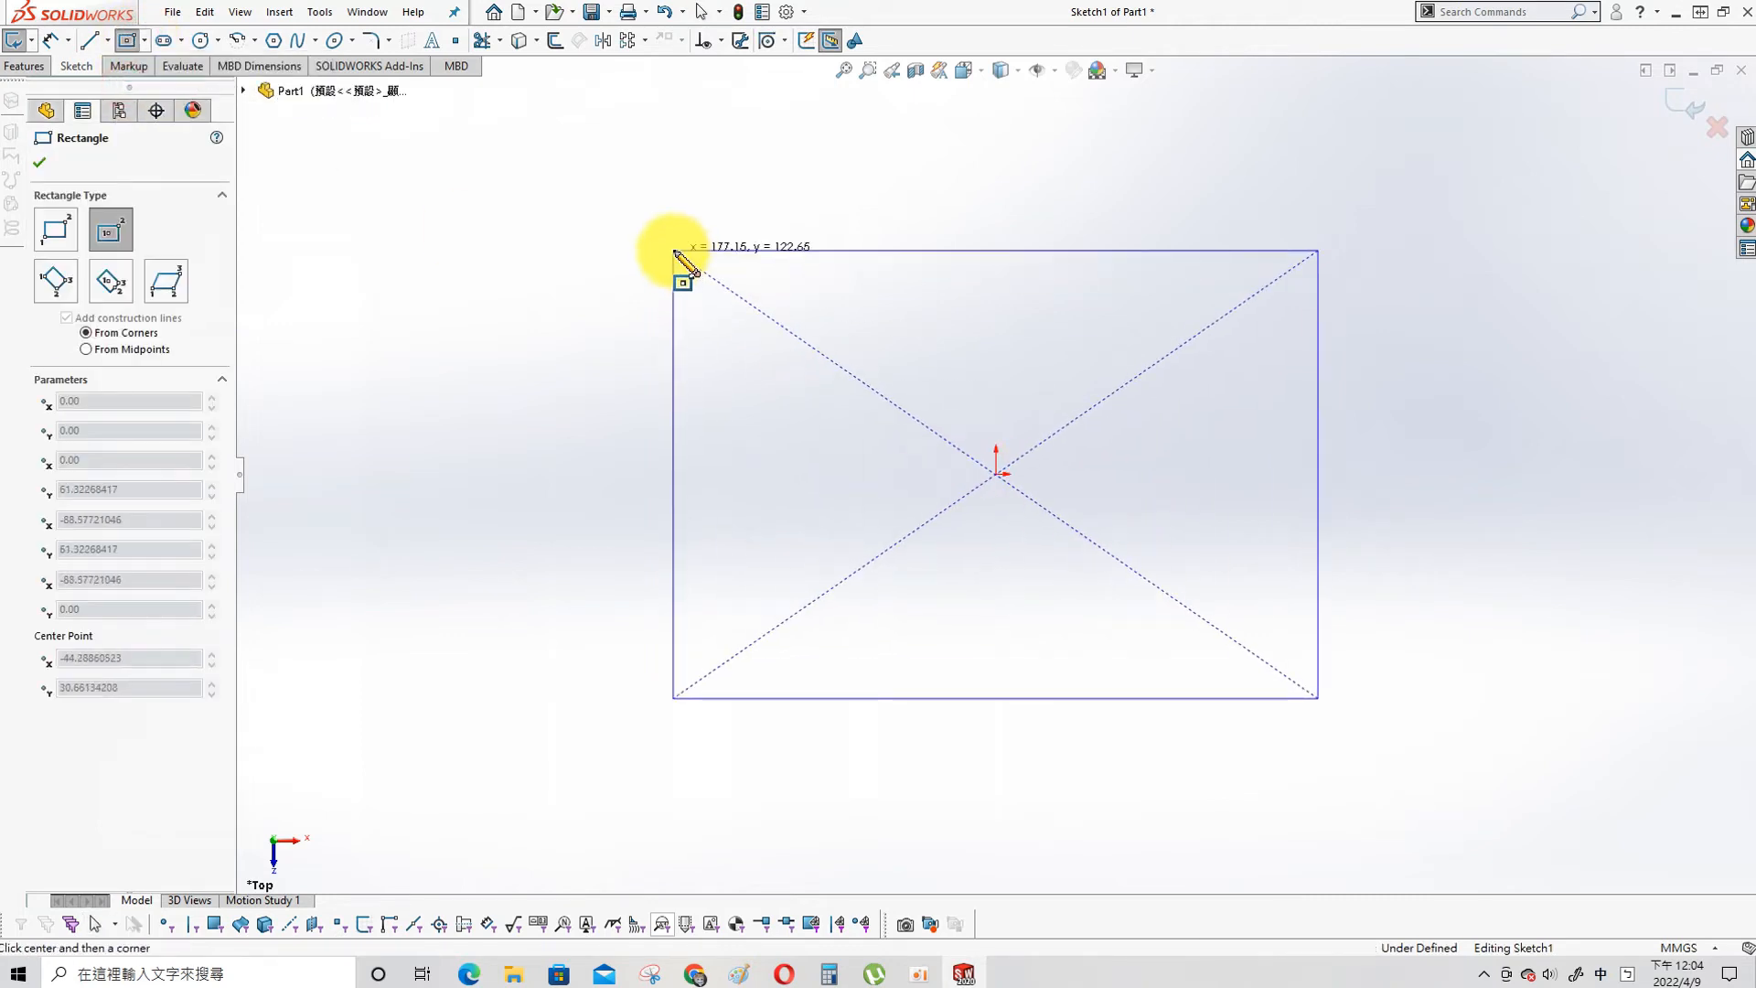
pyautogui.click(674, 250)
# - Dimension the rectangle to 100 mm wide and 60 mm high
pyautogui.press('s')
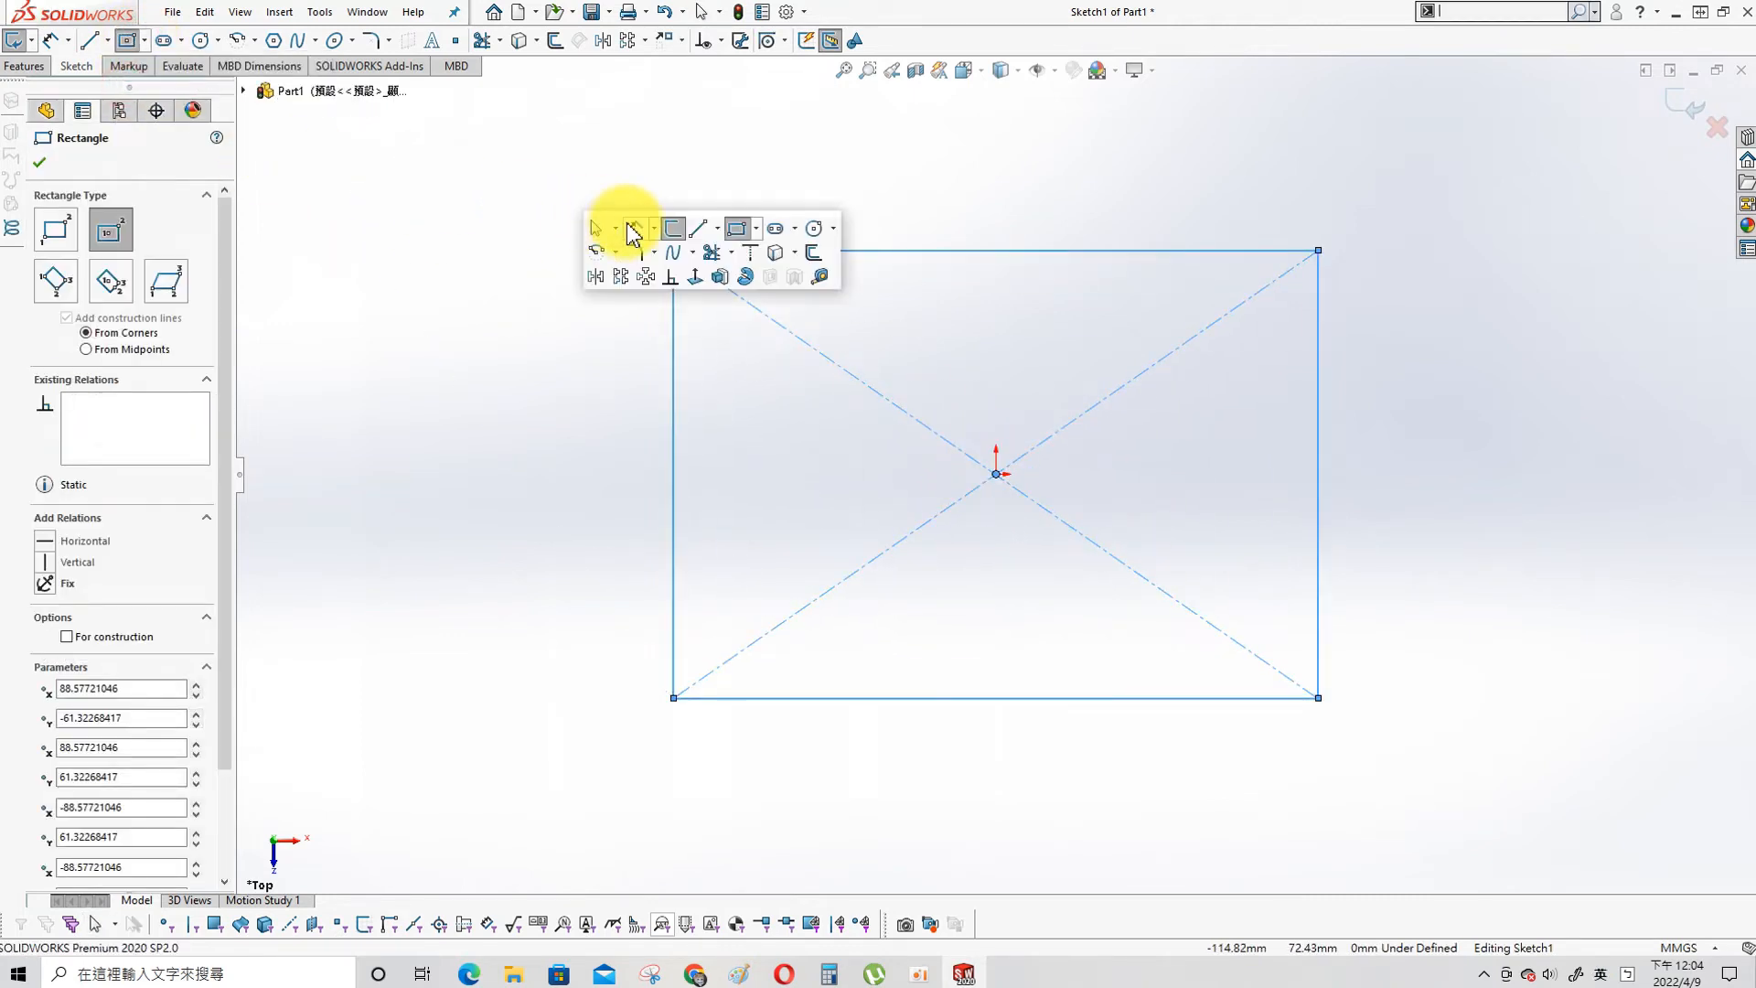
pyautogui.click(627, 229)
pyautogui.click(951, 251)
pyautogui.click(950, 179)
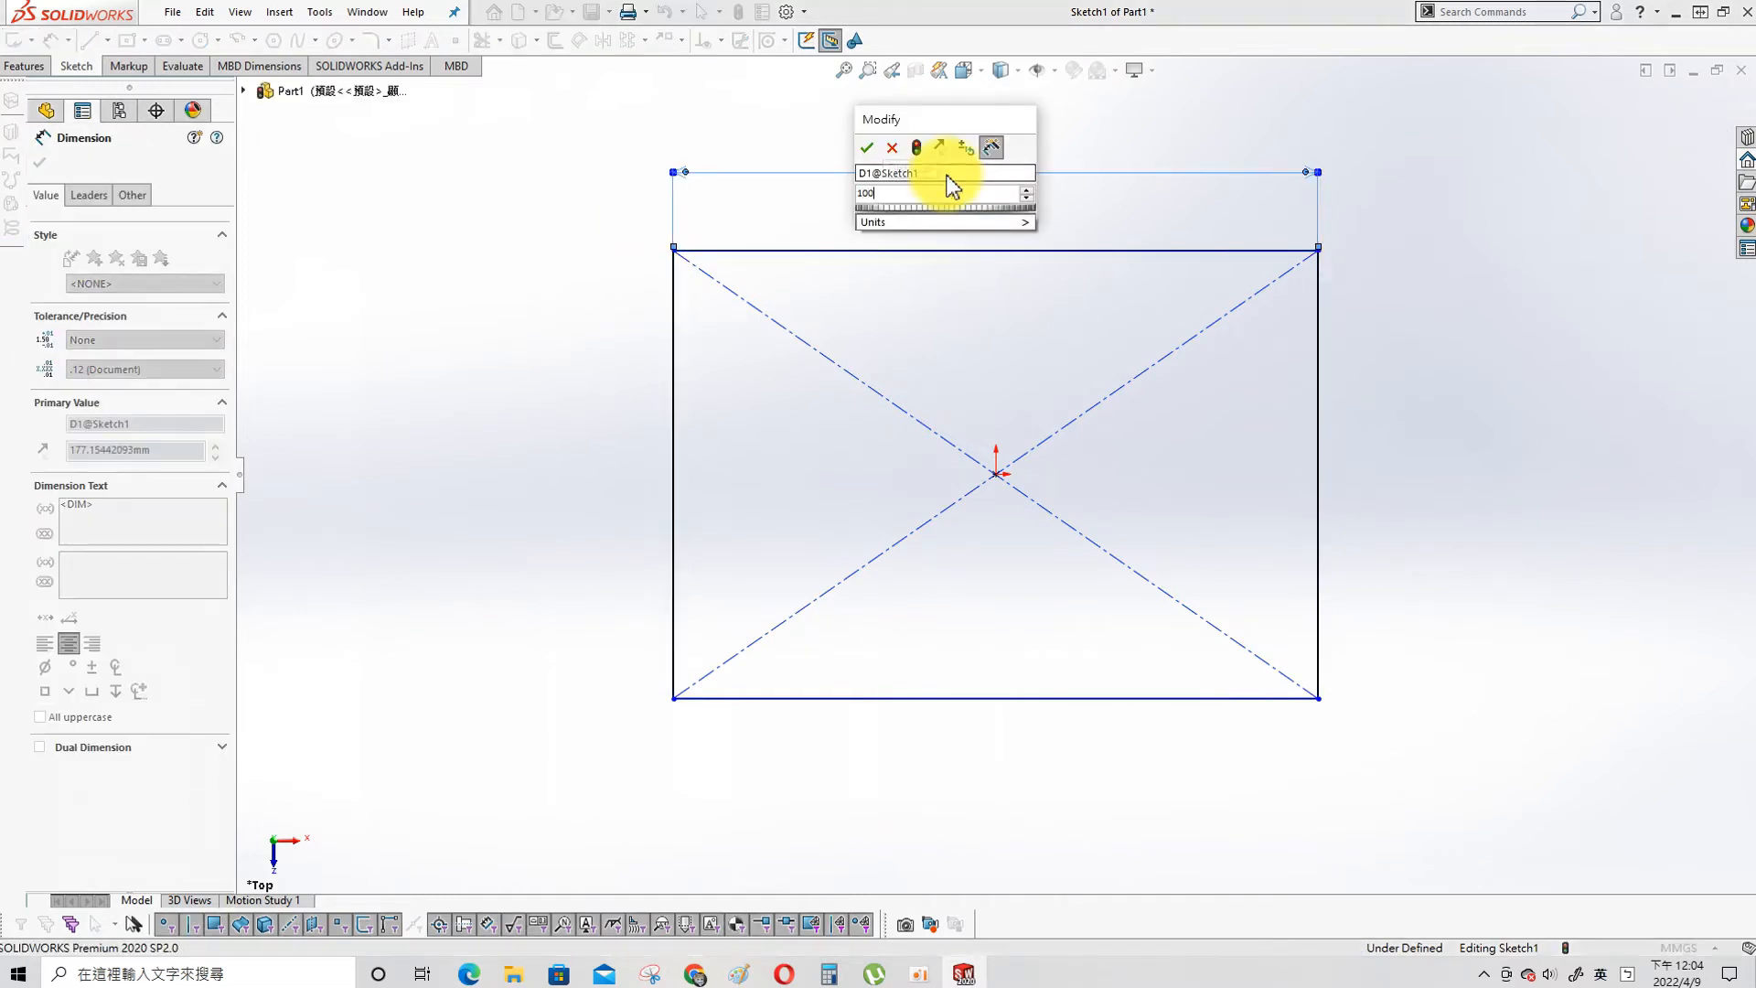
pyautogui.write('100')
pyautogui.press('Return')
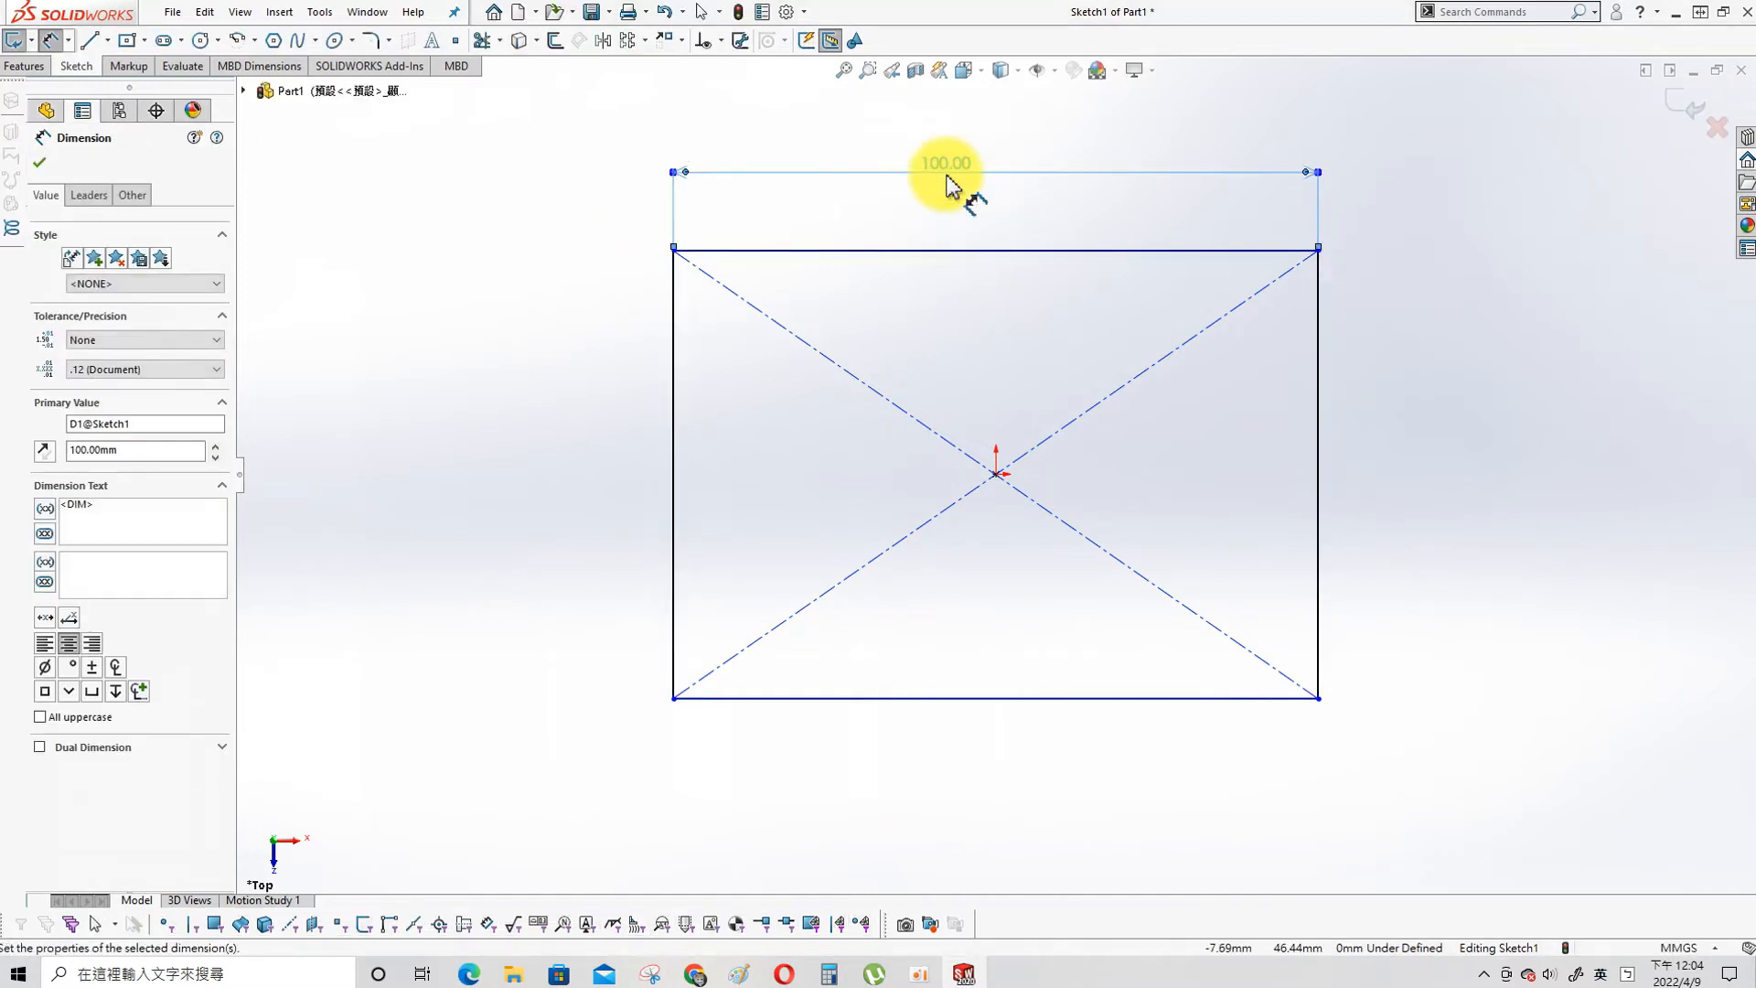
pyautogui.click(678, 457)
pyautogui.click(578, 401)
pyautogui.write('60')
pyautogui.press('Return')
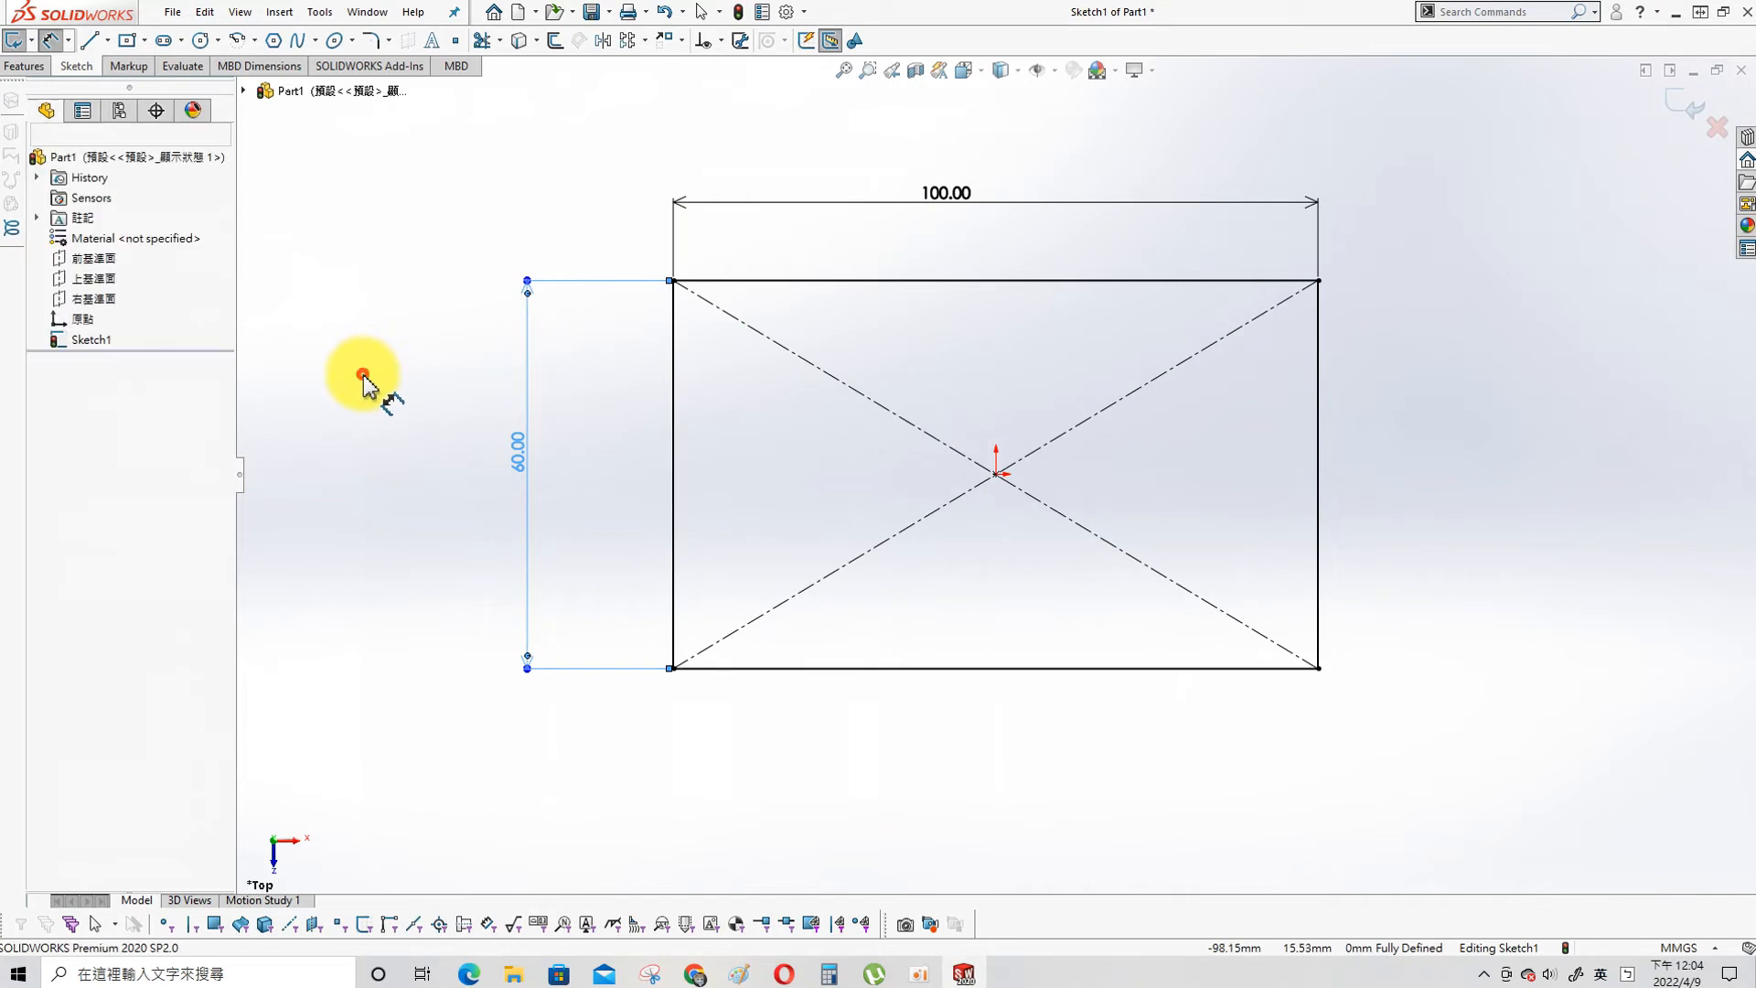
pyautogui.click(363, 377)
# - Draw a second centre rectangle about 68 × 47 mm from the origin, inside the 100 × 60 mm one
pyautogui.click(127, 40)
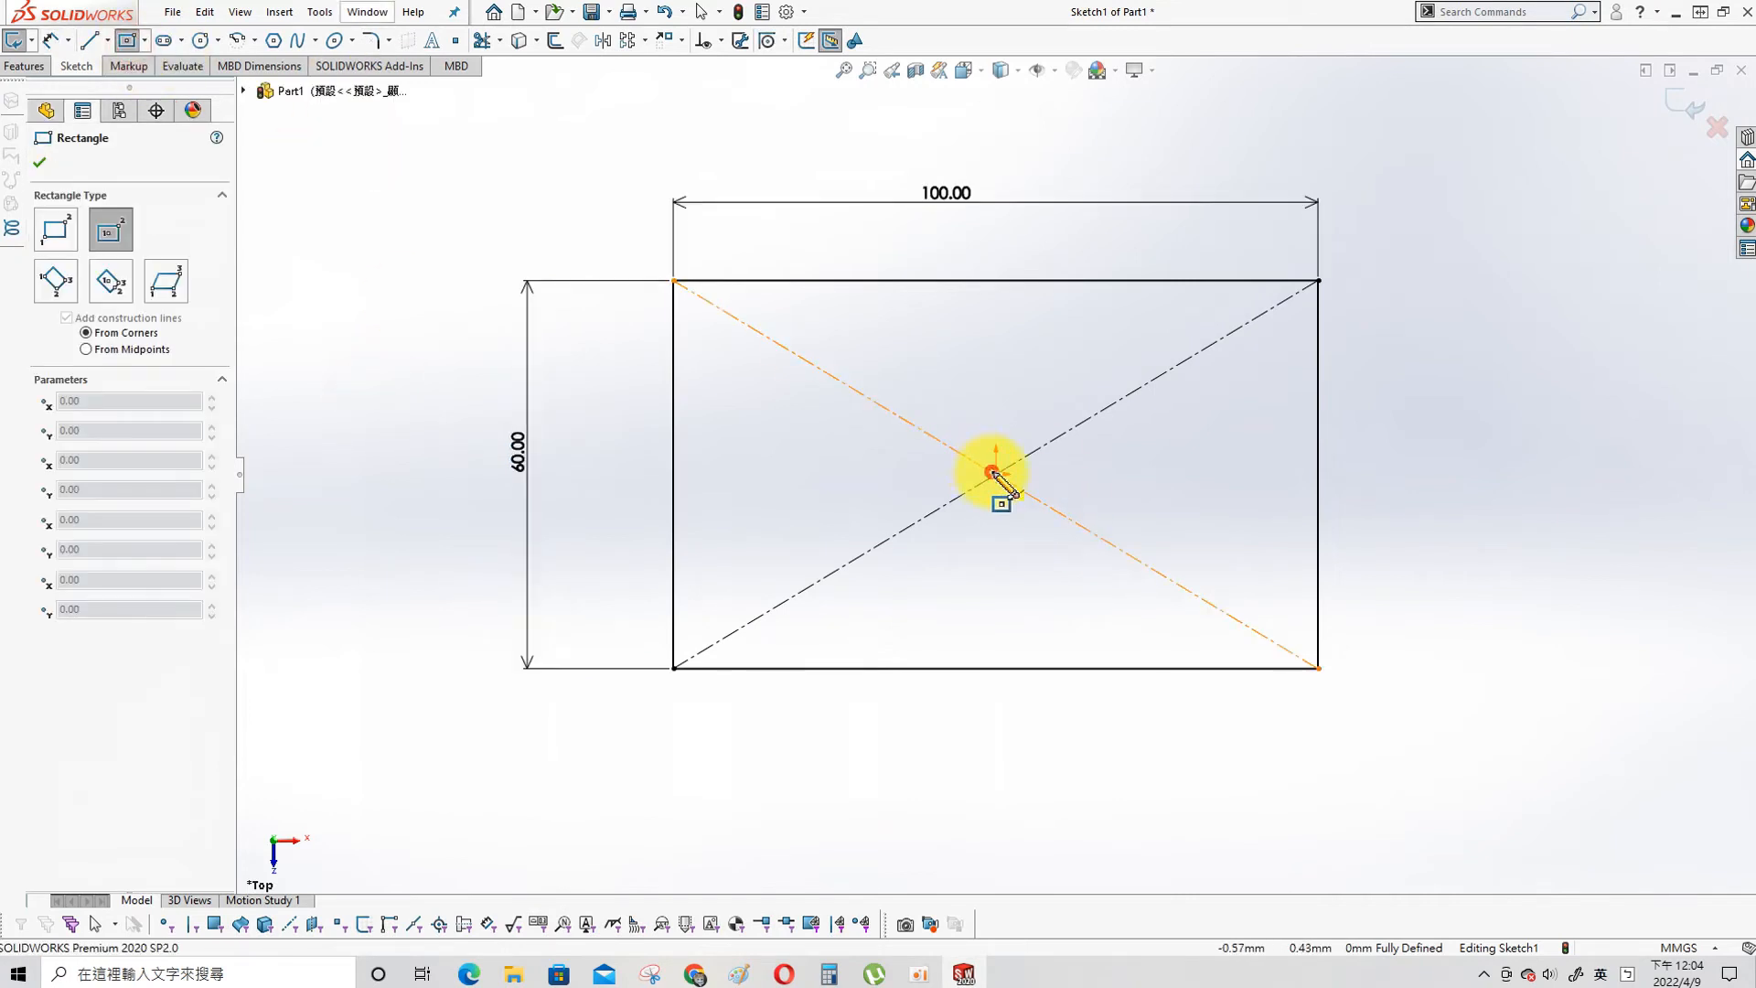
pyautogui.click(995, 474)
pyautogui.click(778, 322)
# - Dimension the inner rectangle to 40 mm high and 50 mm wide
pyautogui.press('s')
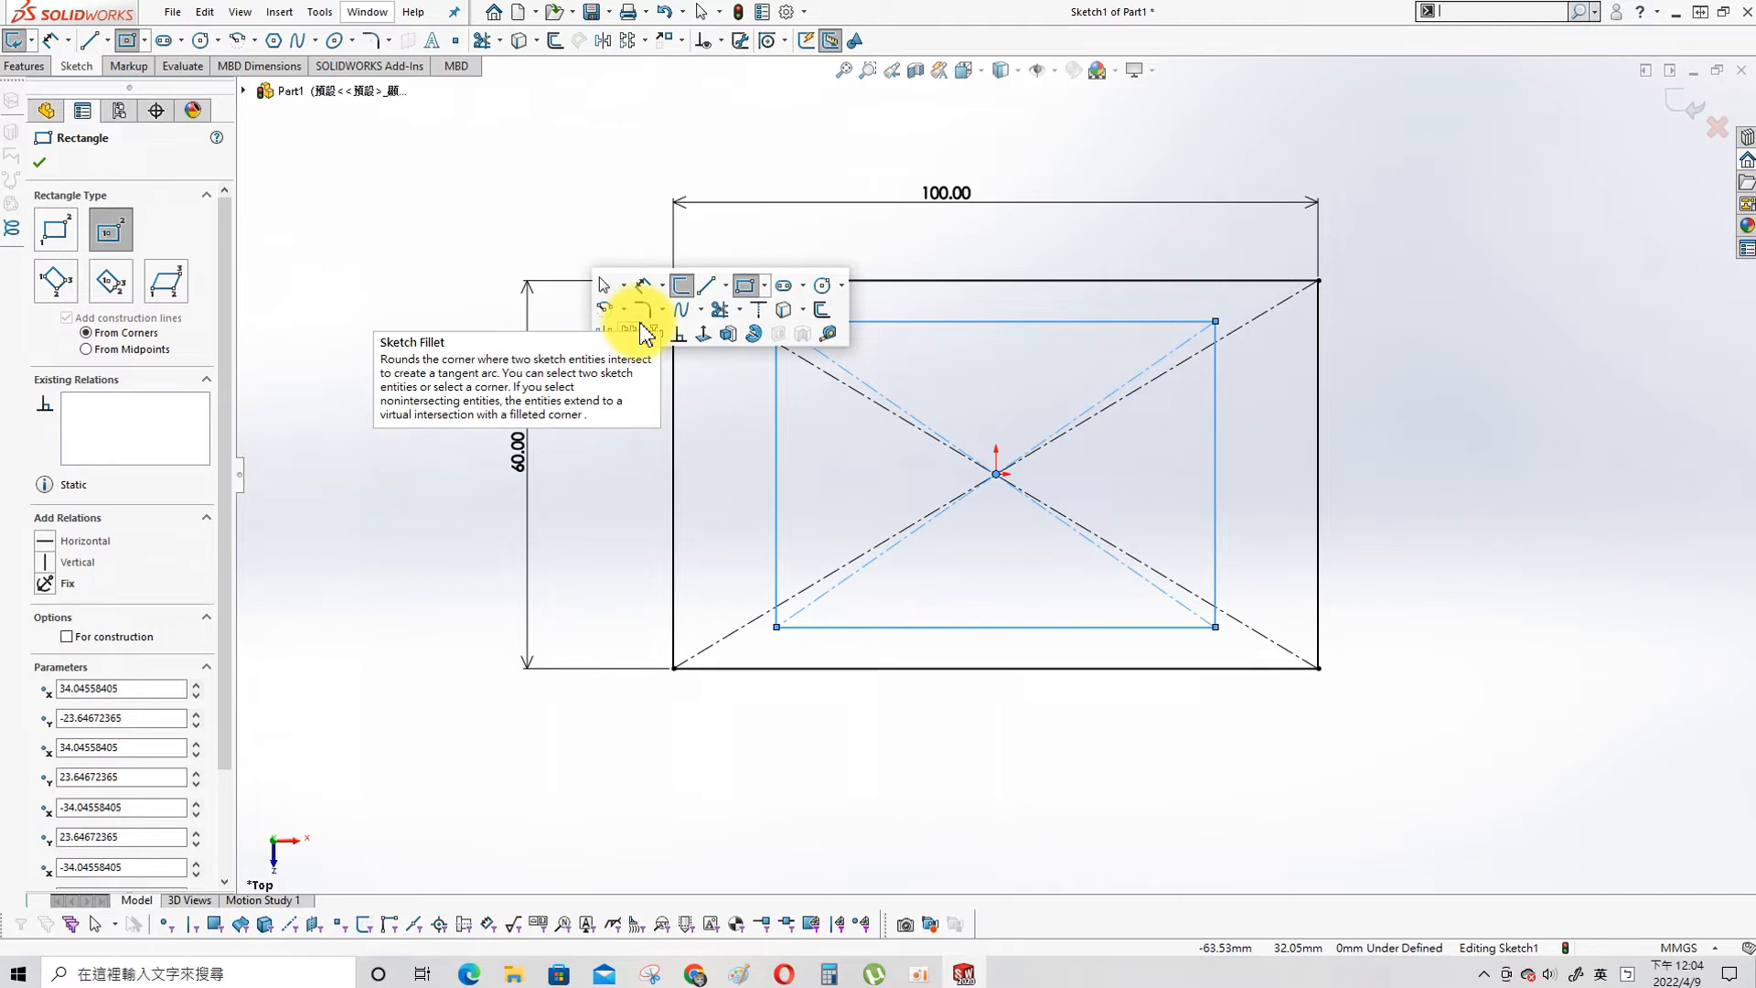
pyautogui.click(663, 287)
pyautogui.click(653, 314)
pyautogui.click(1216, 482)
pyautogui.click(1430, 470)
pyautogui.write('40')
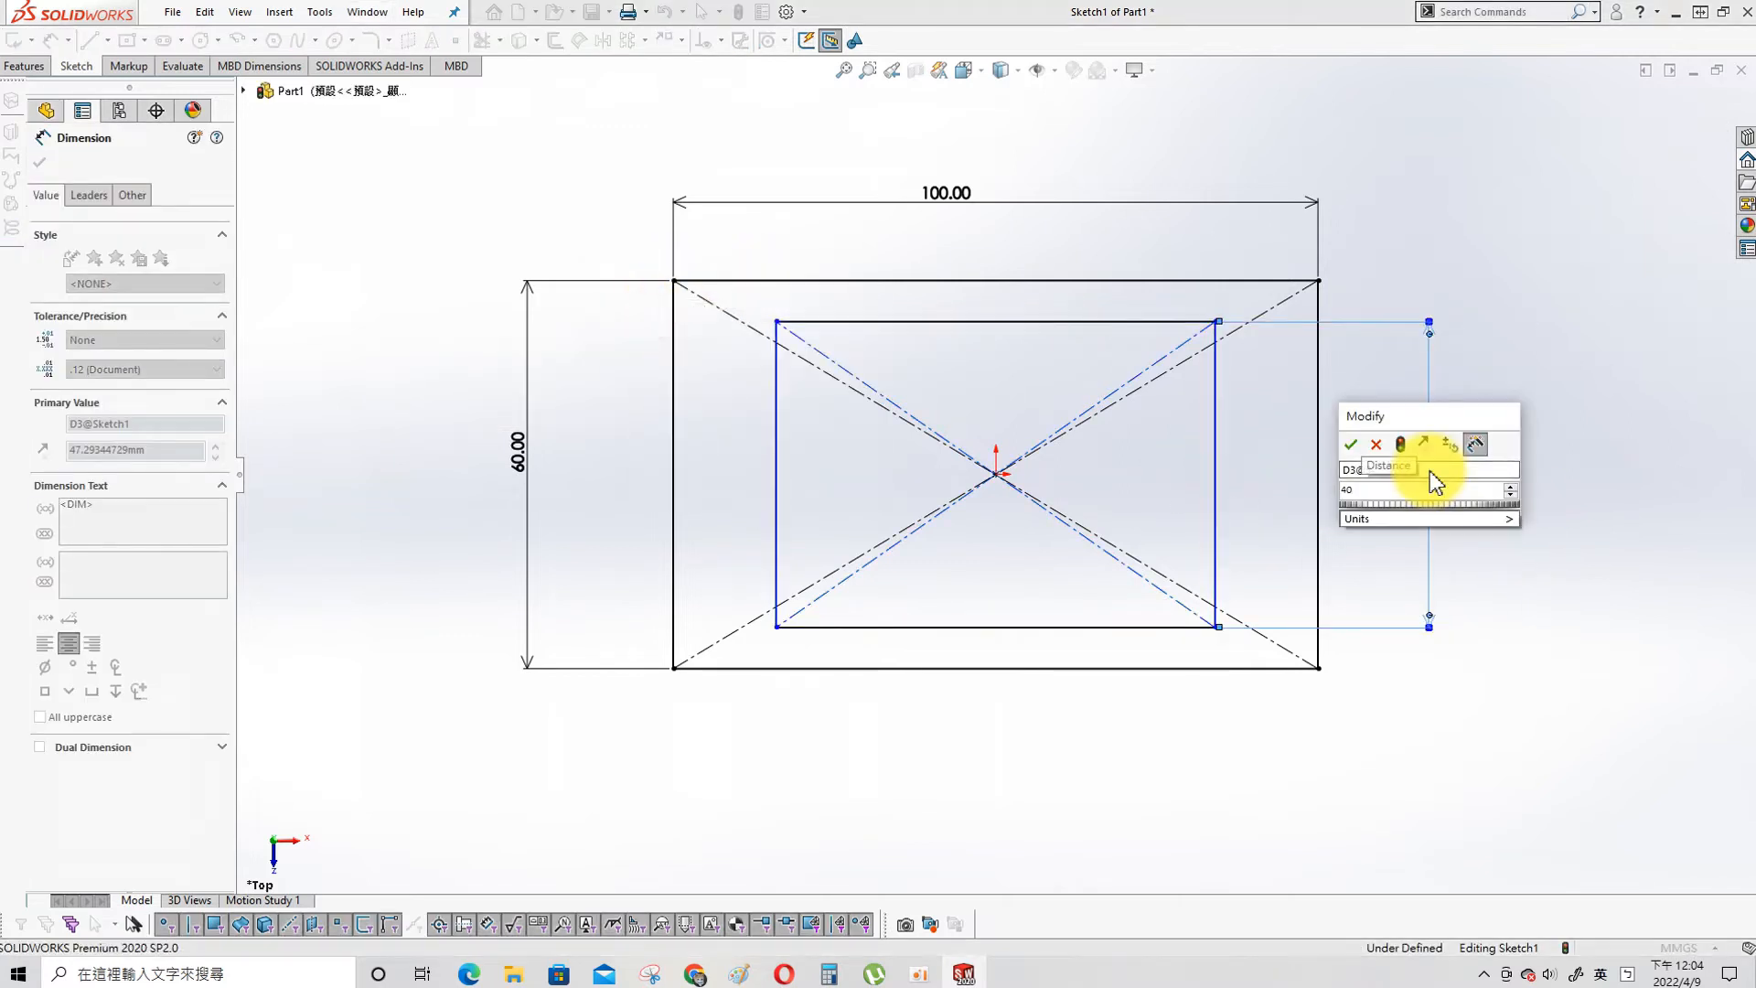
pyautogui.press('Return')
pyautogui.click(1057, 603)
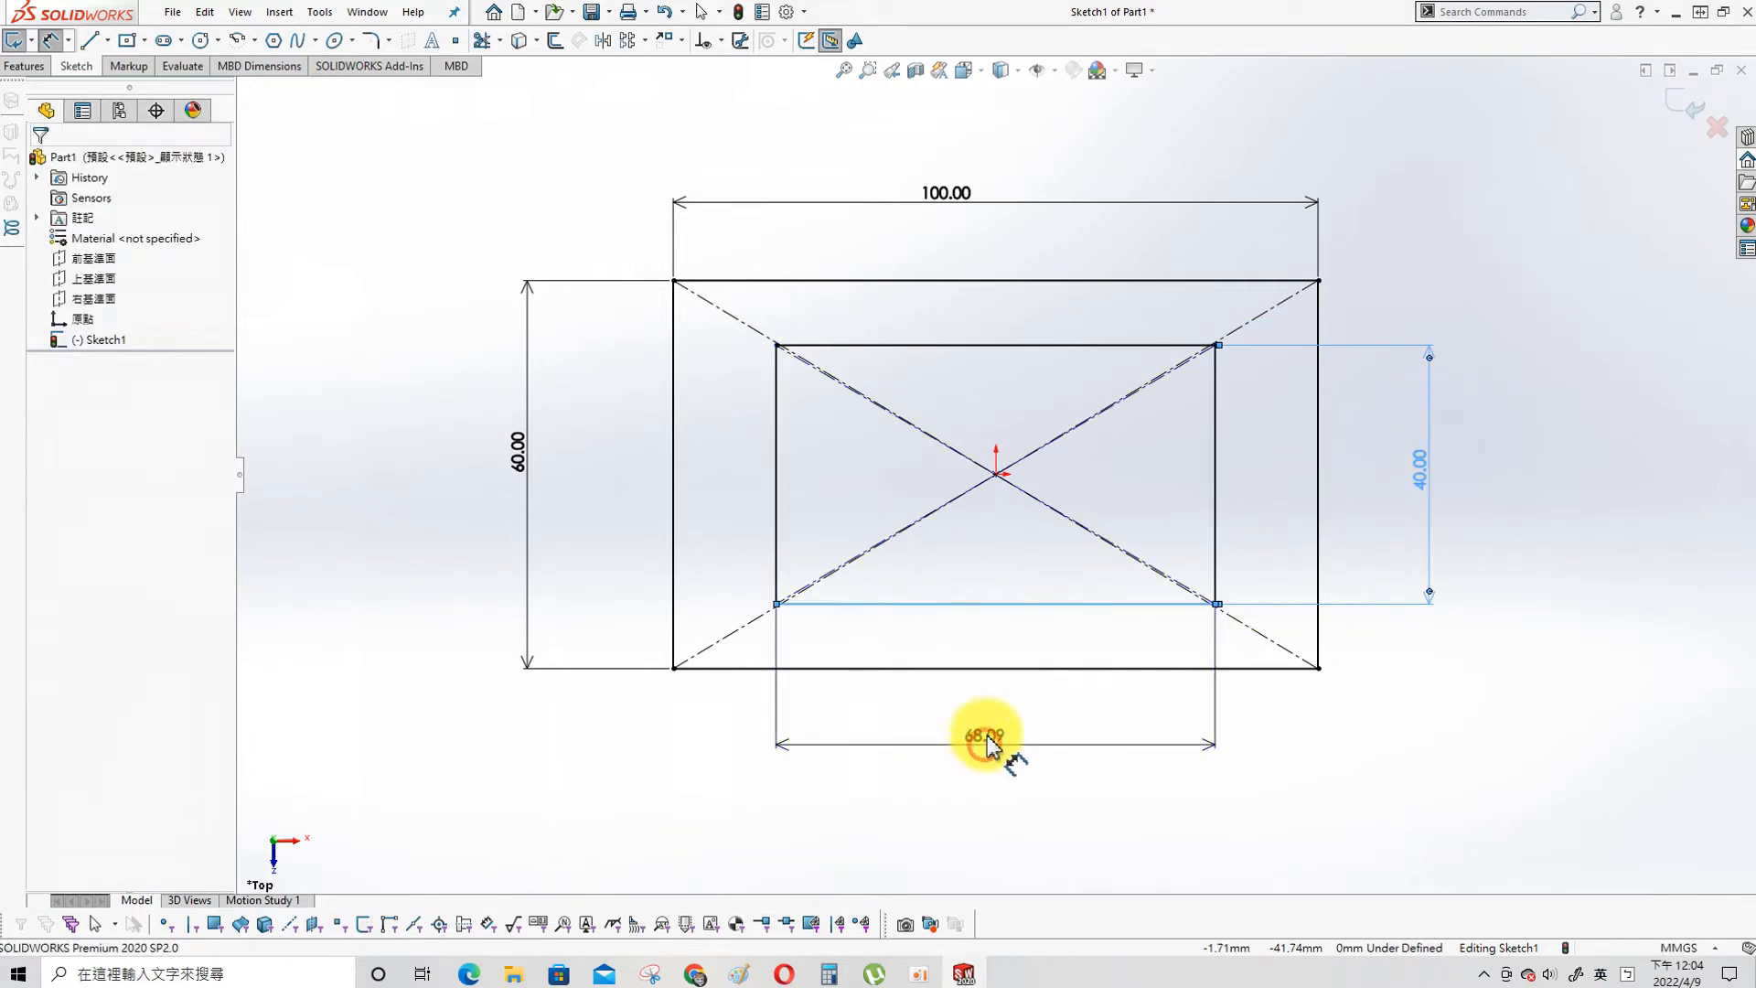
pyautogui.click(987, 736)
pyautogui.write('50')
pyautogui.press('Return')
pyautogui.click(798, 855)
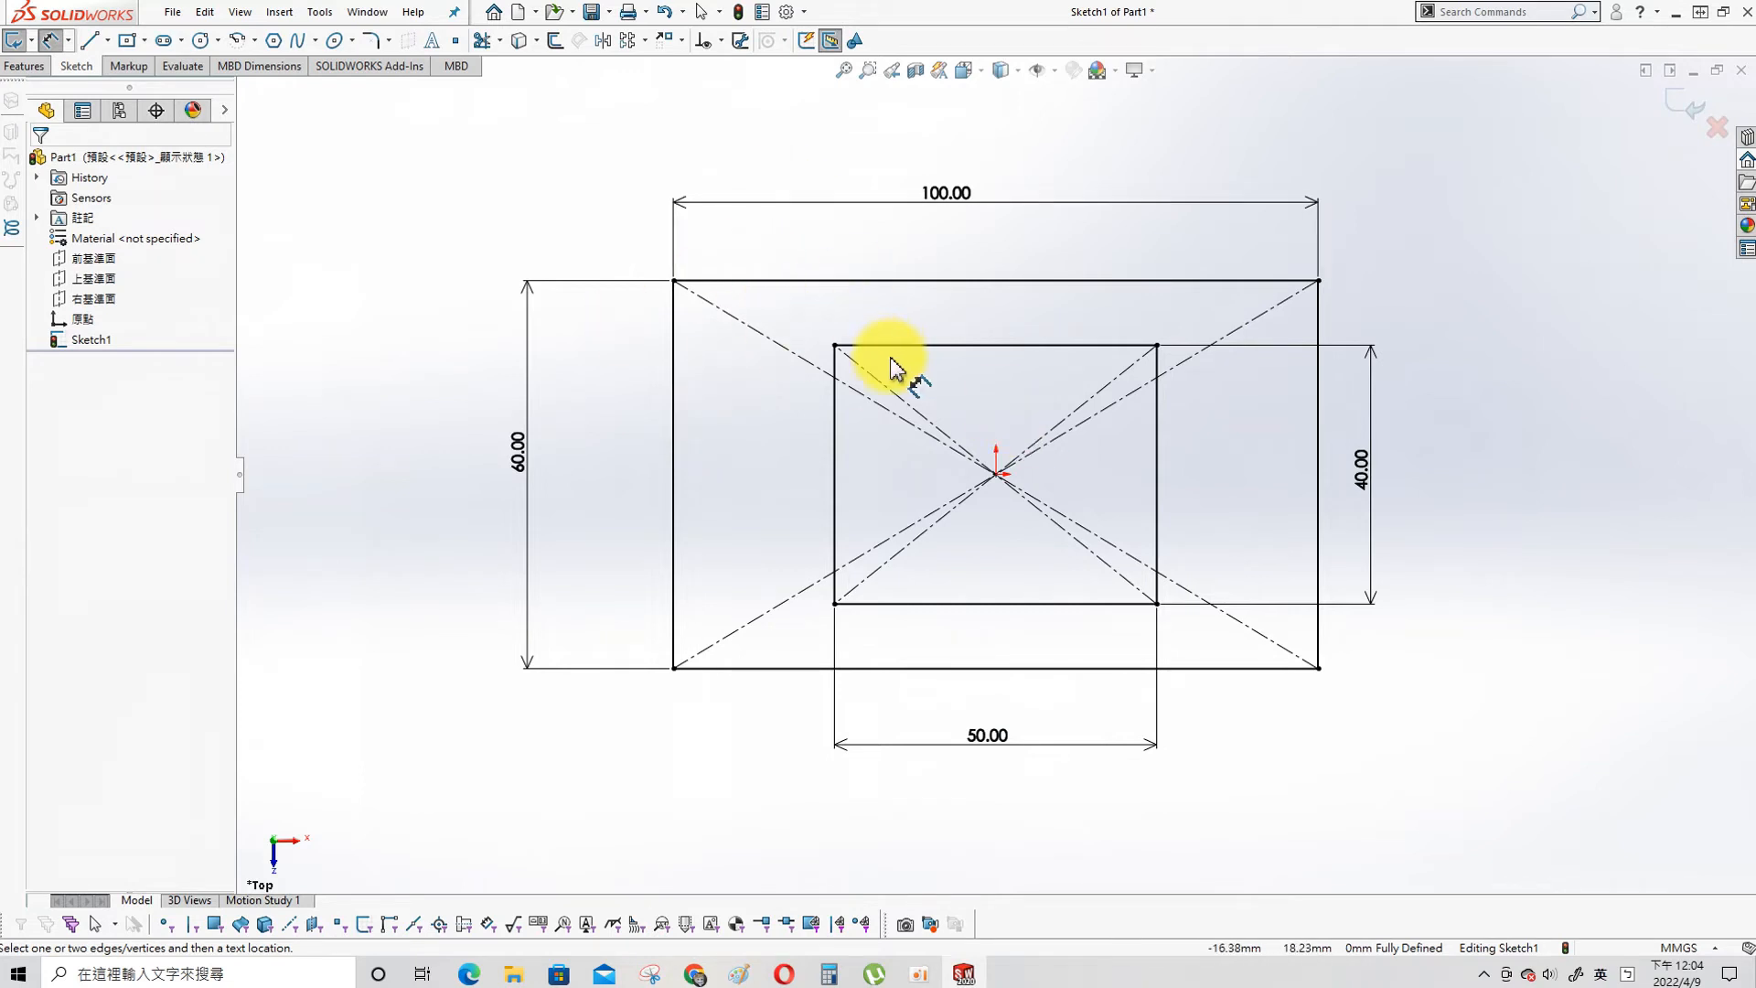
# - Draw a third centre rectangle about 16 × 28 mm from the origin, inside the 50 × 40 mm one
pyautogui.press('s')
pyautogui.click(846, 261)
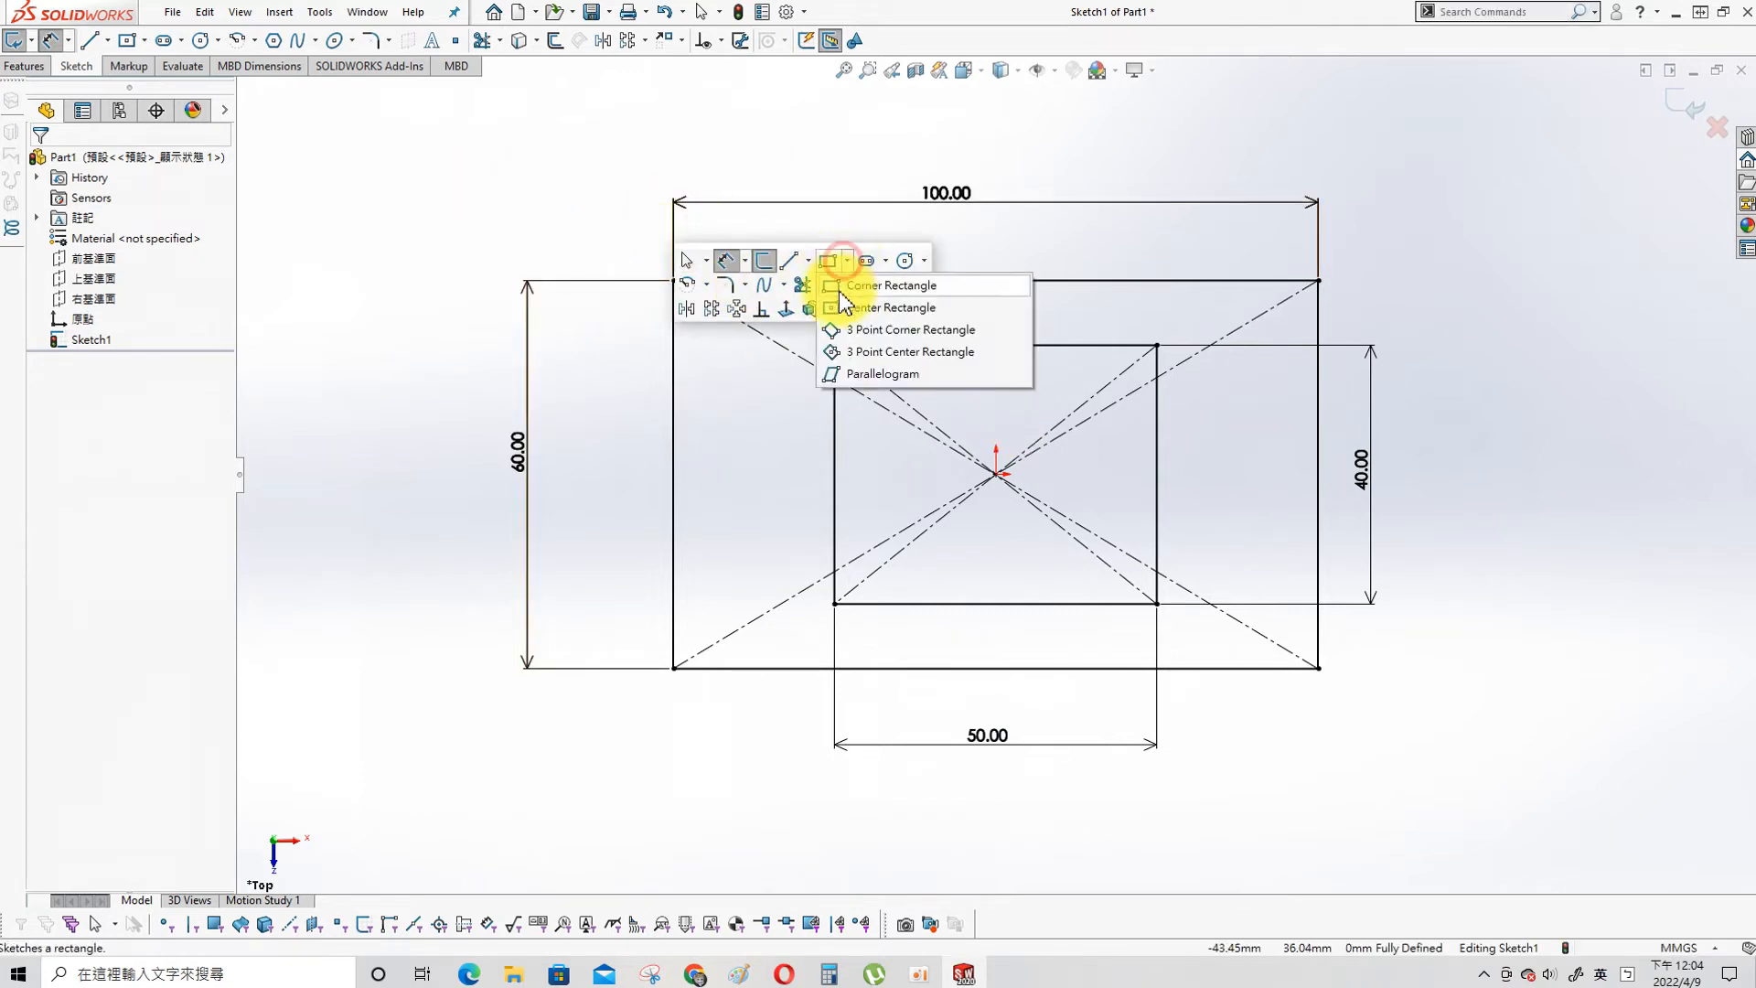
pyautogui.click(831, 310)
pyautogui.click(997, 475)
pyautogui.click(945, 385)
# - Dimension the innermost centre rectangle to 30 mm high and 40 mm wide
pyautogui.press('s')
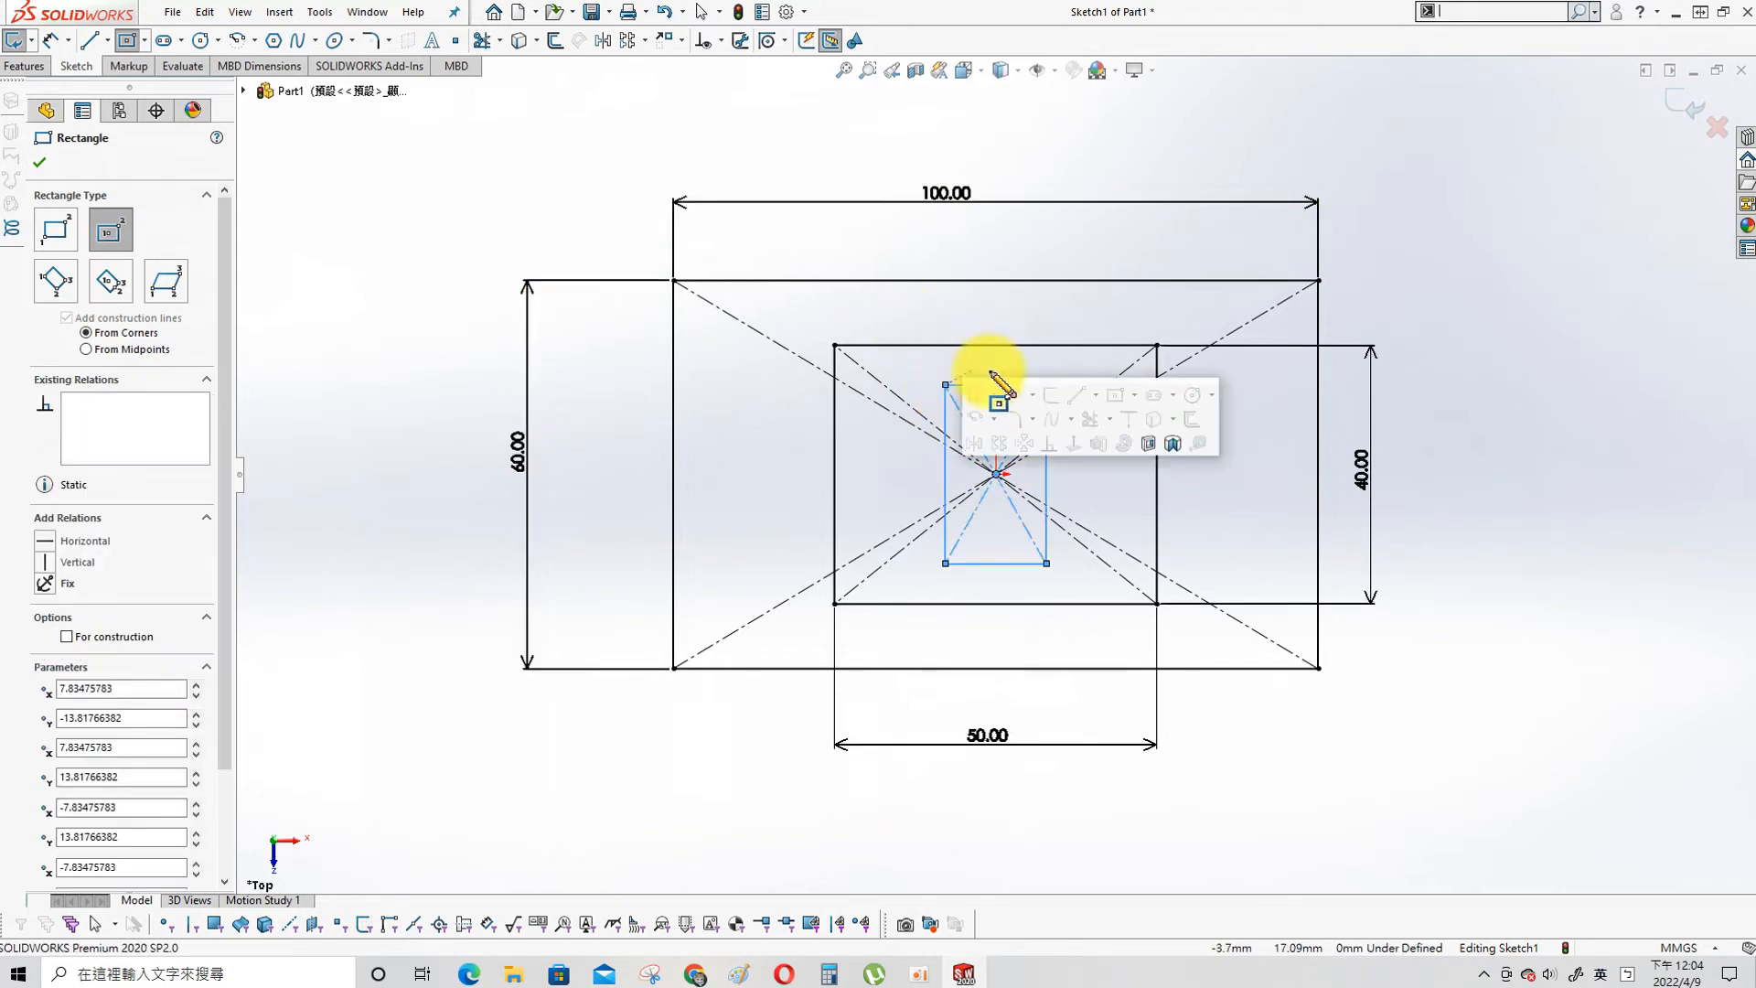
pyautogui.click(1012, 392)
pyautogui.click(1048, 483)
pyautogui.click(1237, 476)
pyautogui.write('30')
pyautogui.press('Return')
pyautogui.click(992, 377)
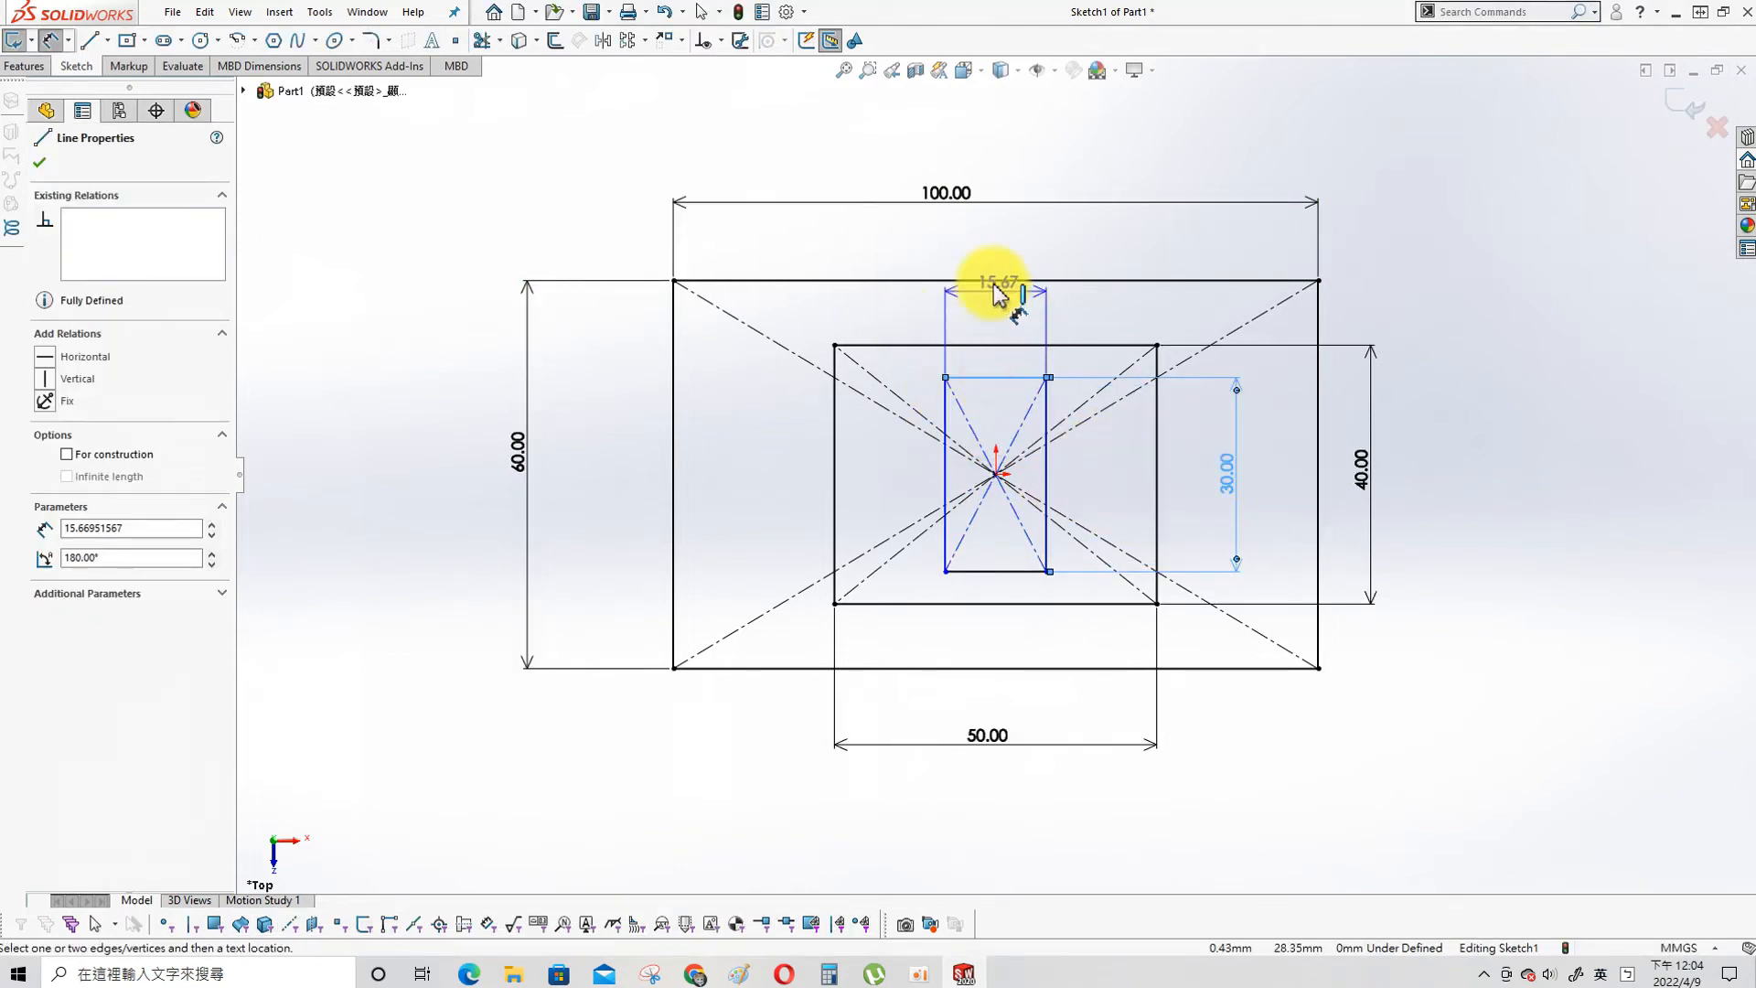
pyautogui.click(985, 266)
pyautogui.write('40')
pyautogui.press('Return')
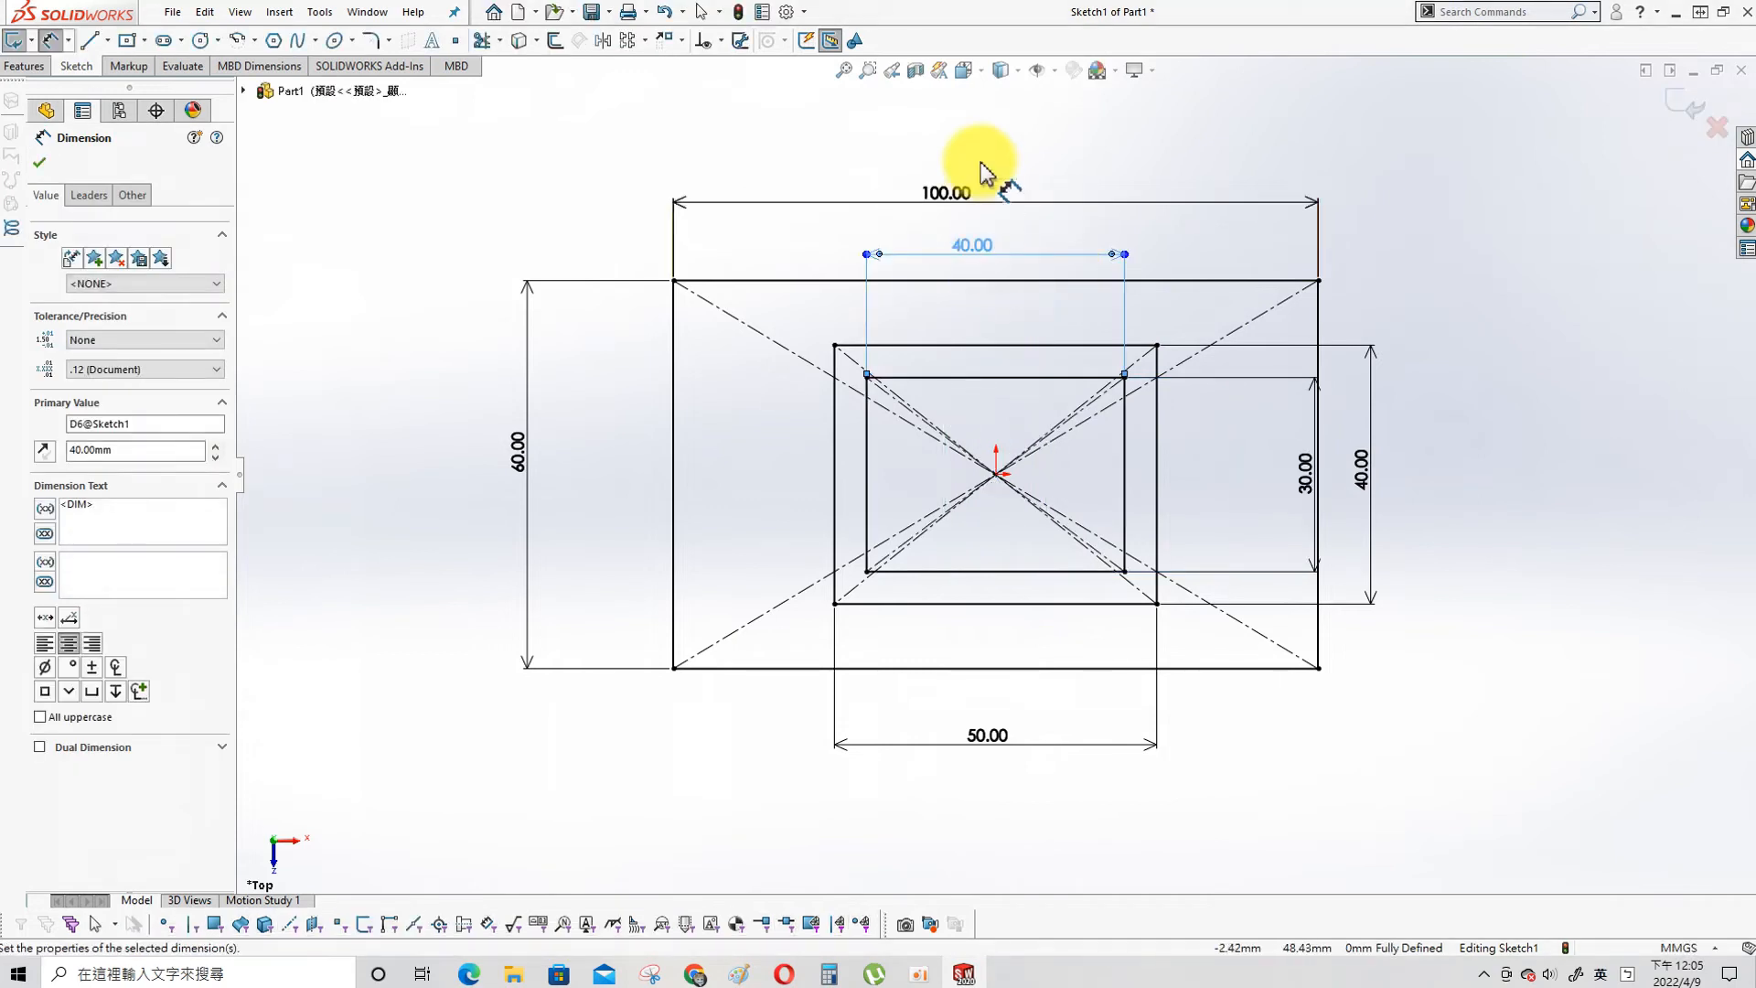
pyautogui.press('Escape')
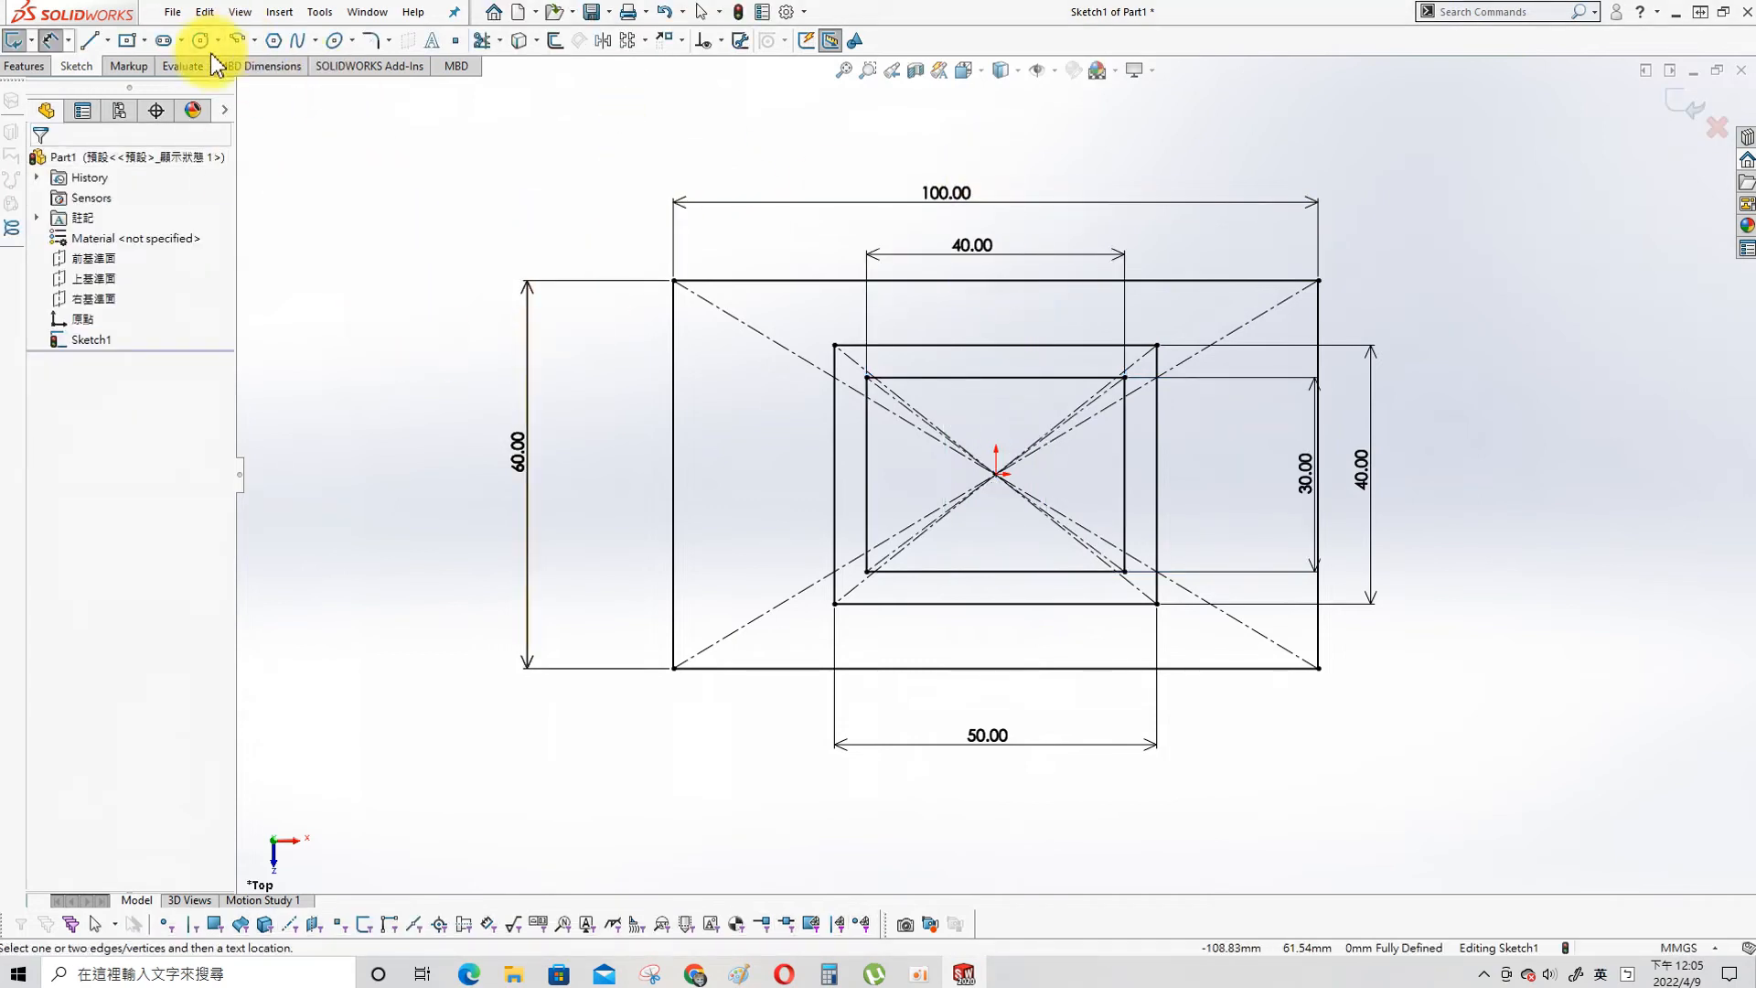
pyautogui.click(143, 41)
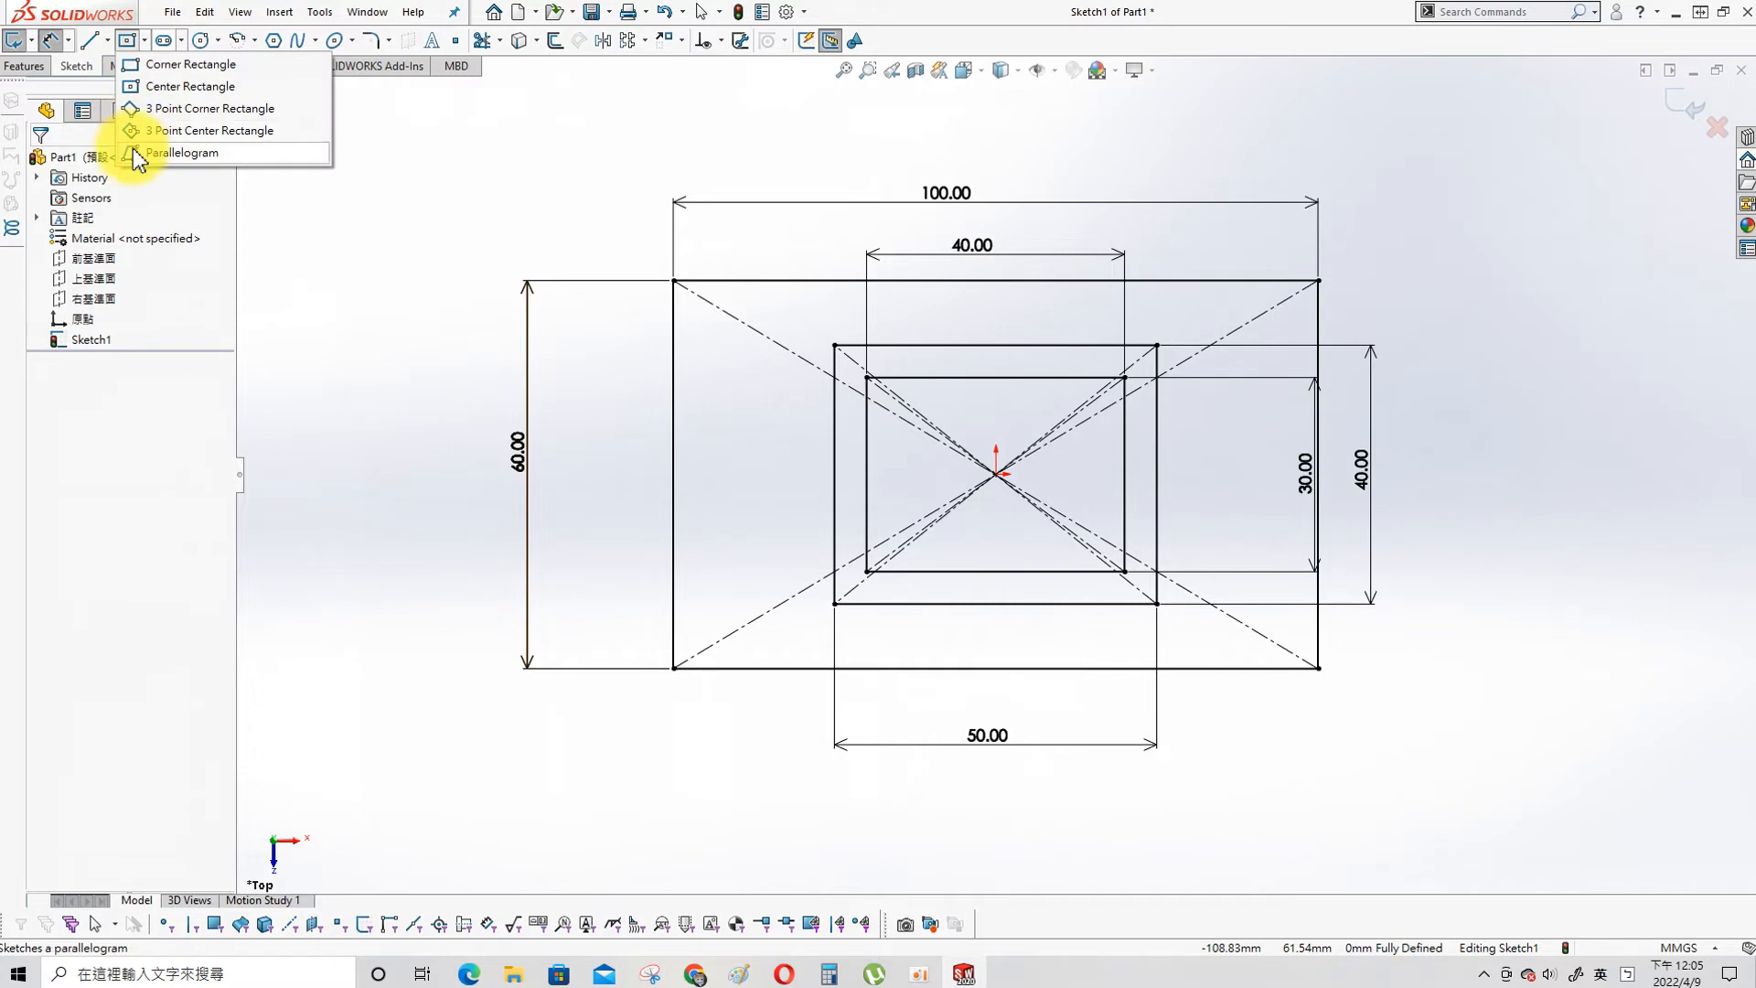
pyautogui.click(136, 131)
pyautogui.click(995, 474)
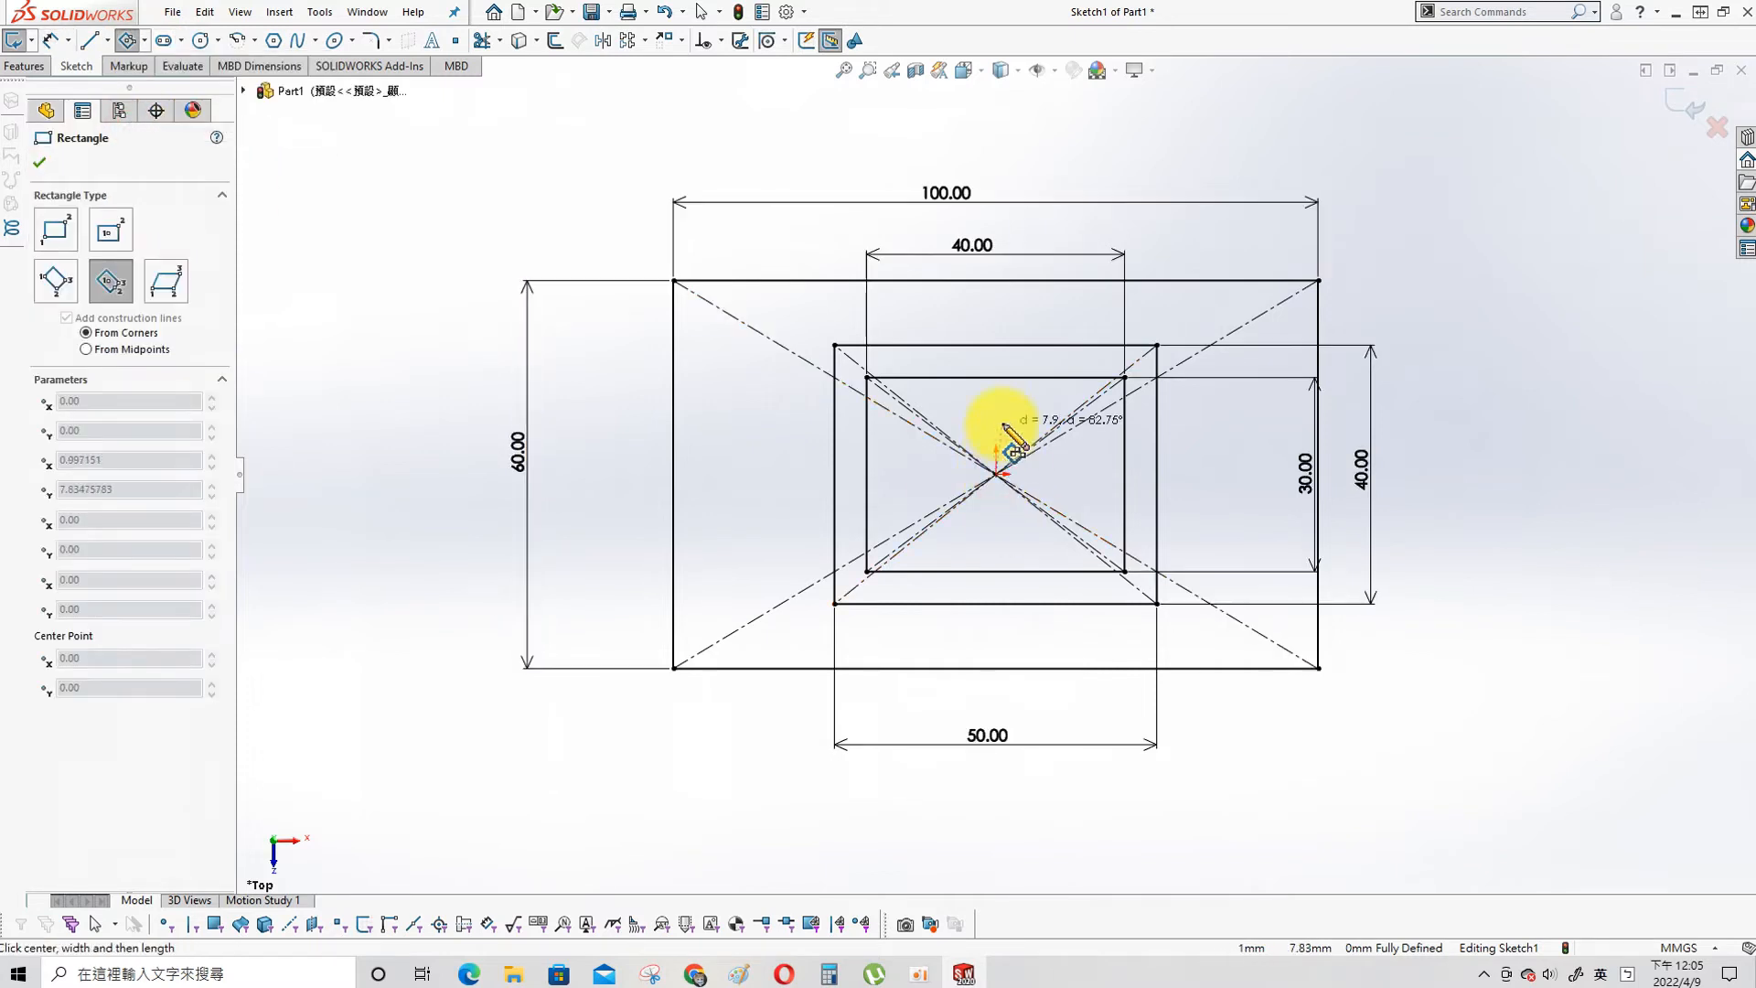
pyautogui.press('Escape')
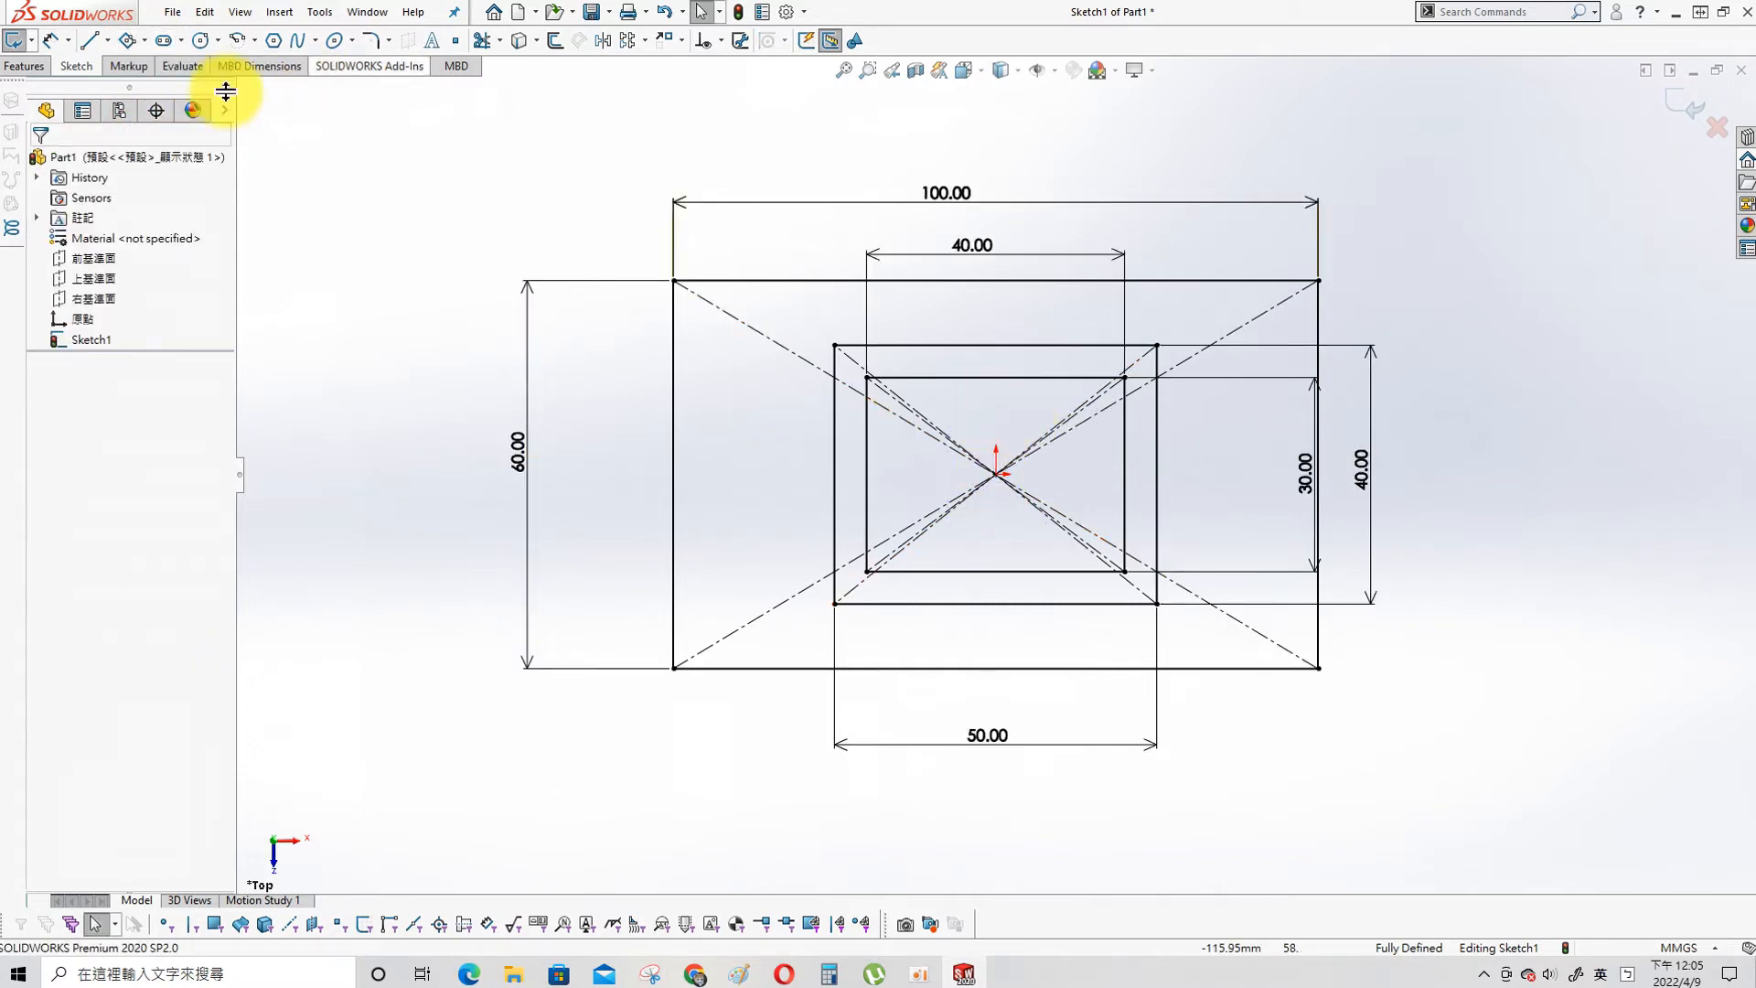
# - Draw a 3 Point Center Rectangle about 25 × 14 mm from the origin, tilted about 18°, inside the 40 × 30 mm rectangle
pyautogui.click(128, 41)
pyautogui.click(995, 473)
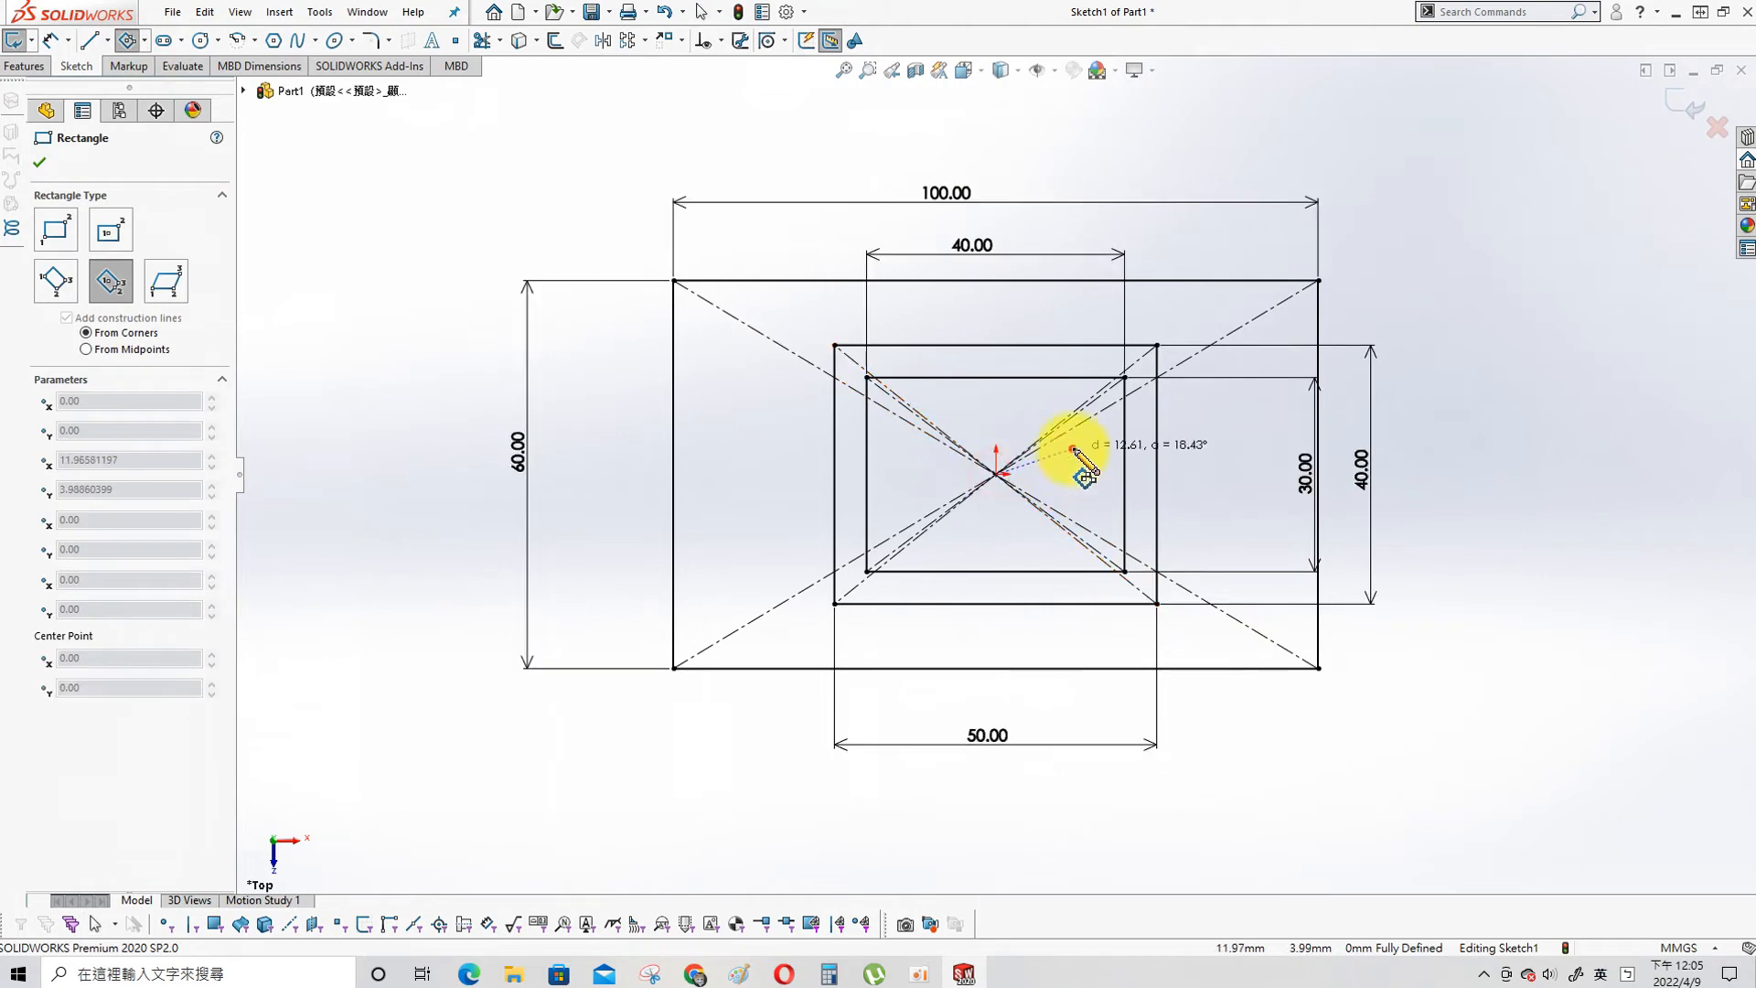
pyautogui.click(1100, 487)
pyautogui.press('Escape')
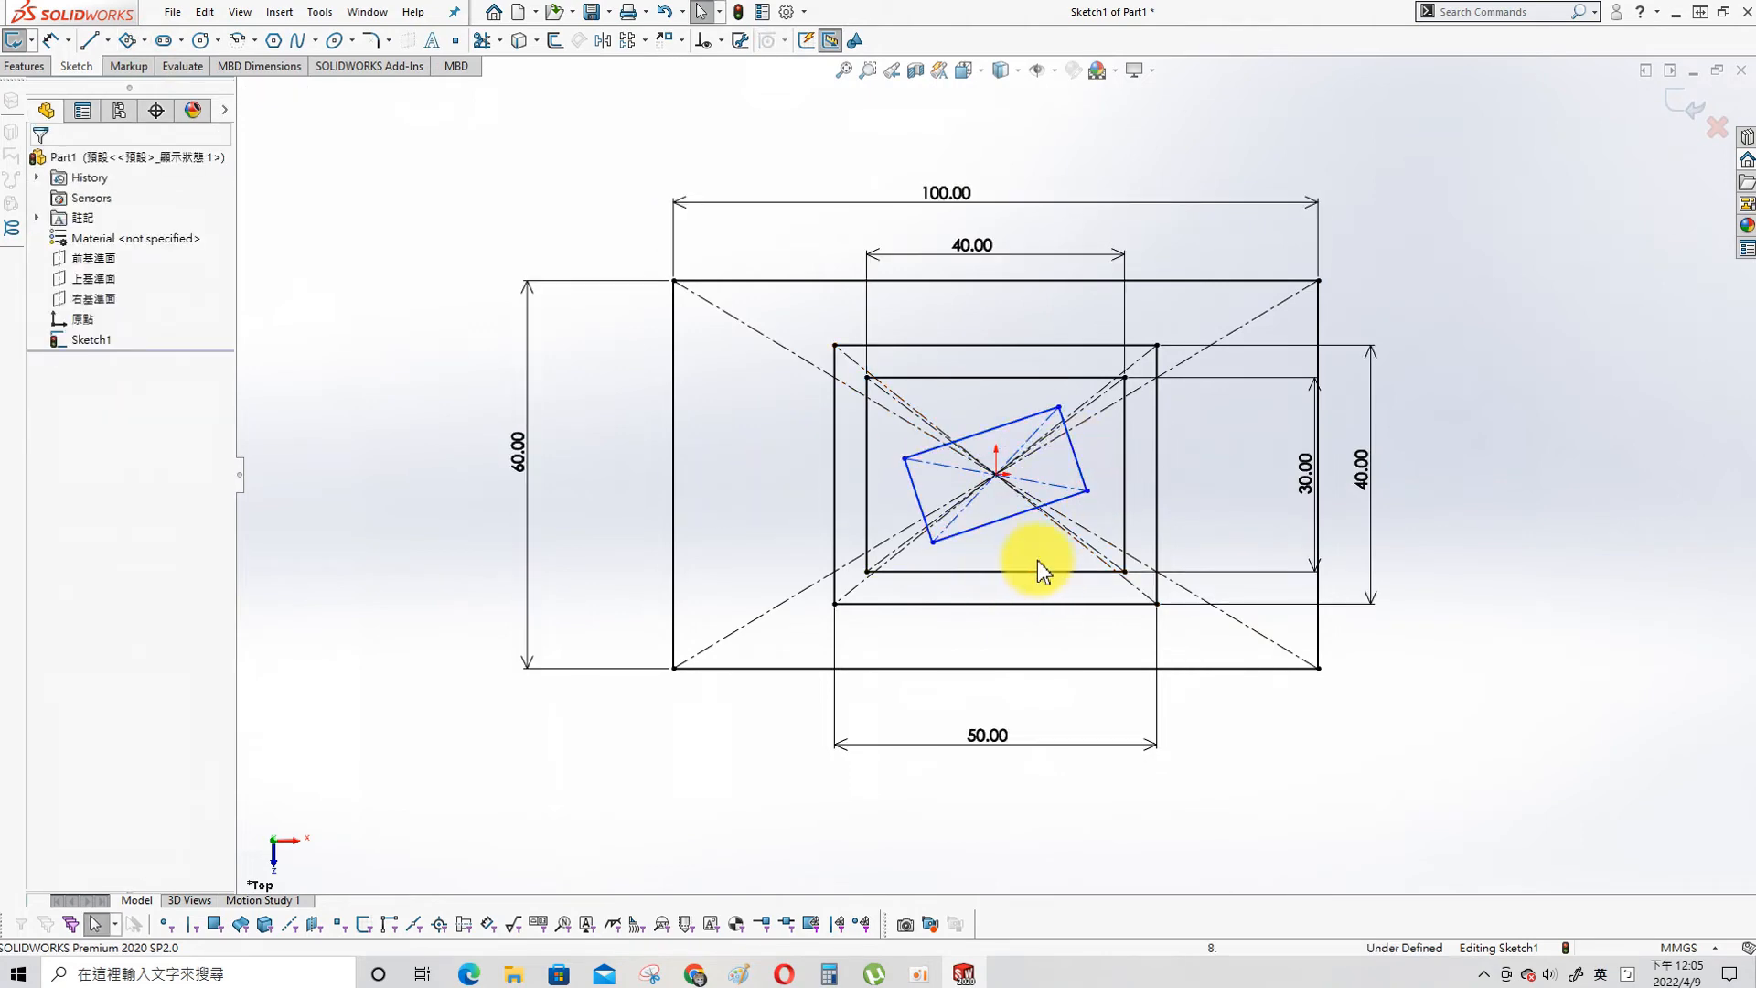
# - Make one diagonal of the tilted rectangle vertical and the other horizontal to form a diamond centred on the origin
pyautogui.click(1060, 408)
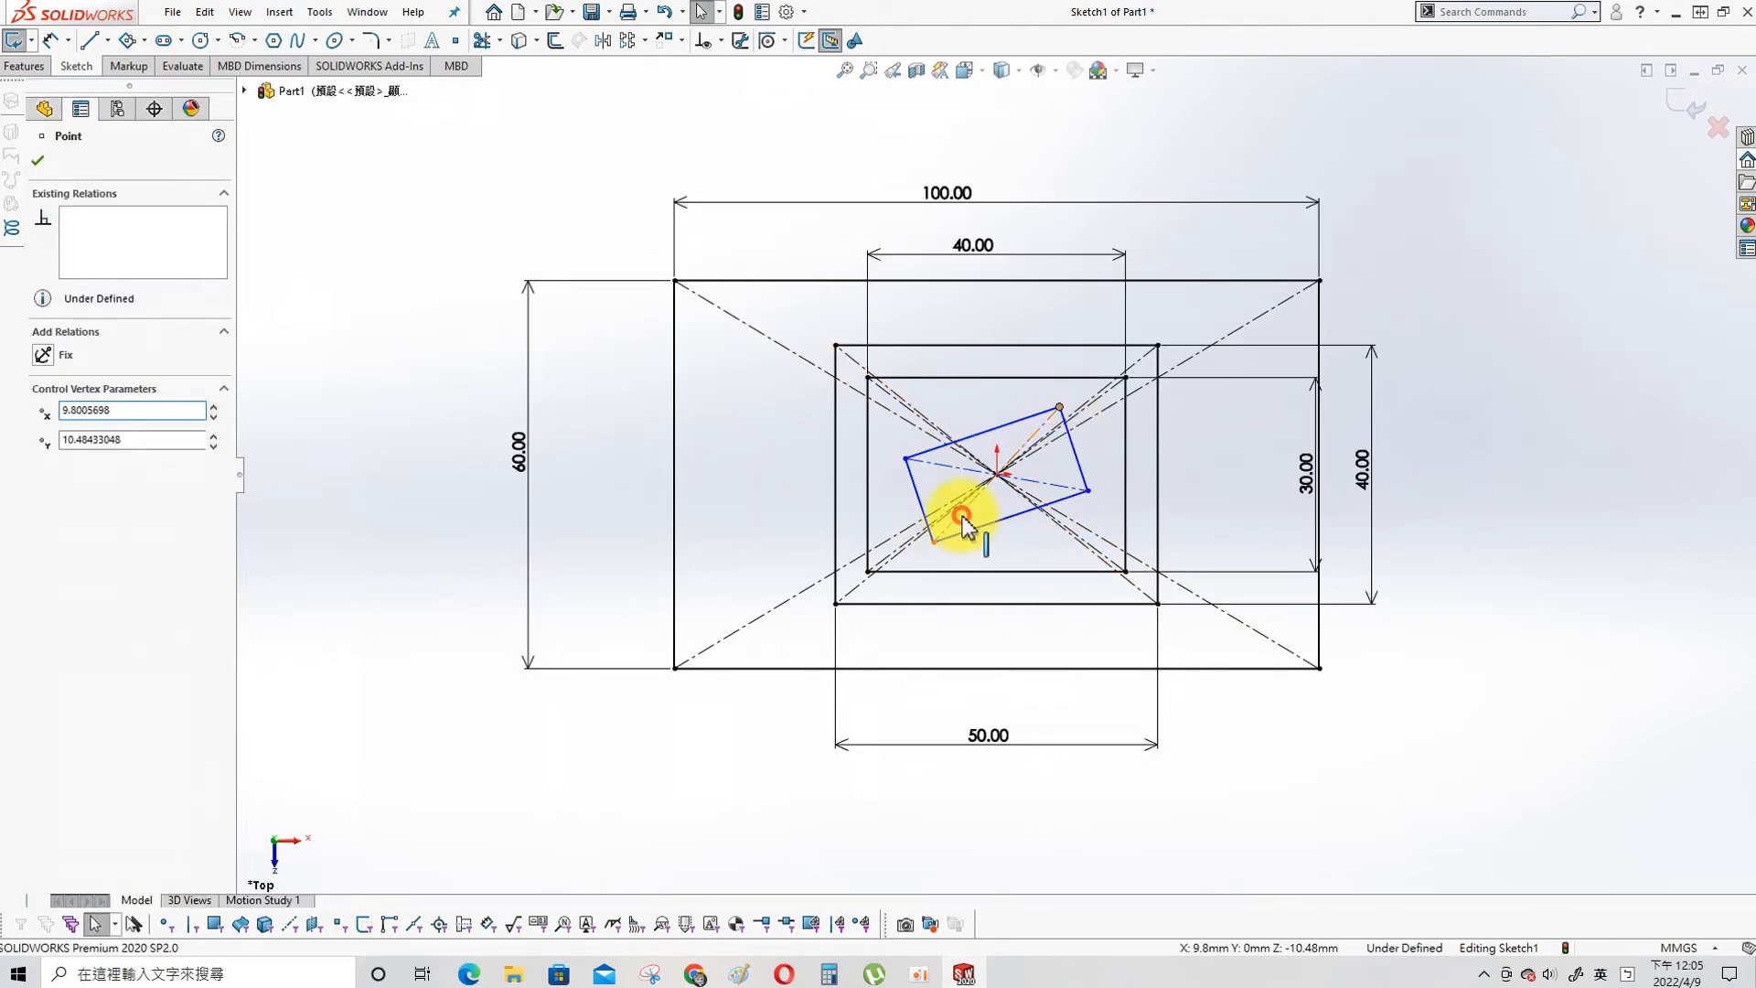
pyautogui.click(960, 514)
pyautogui.click(42, 376)
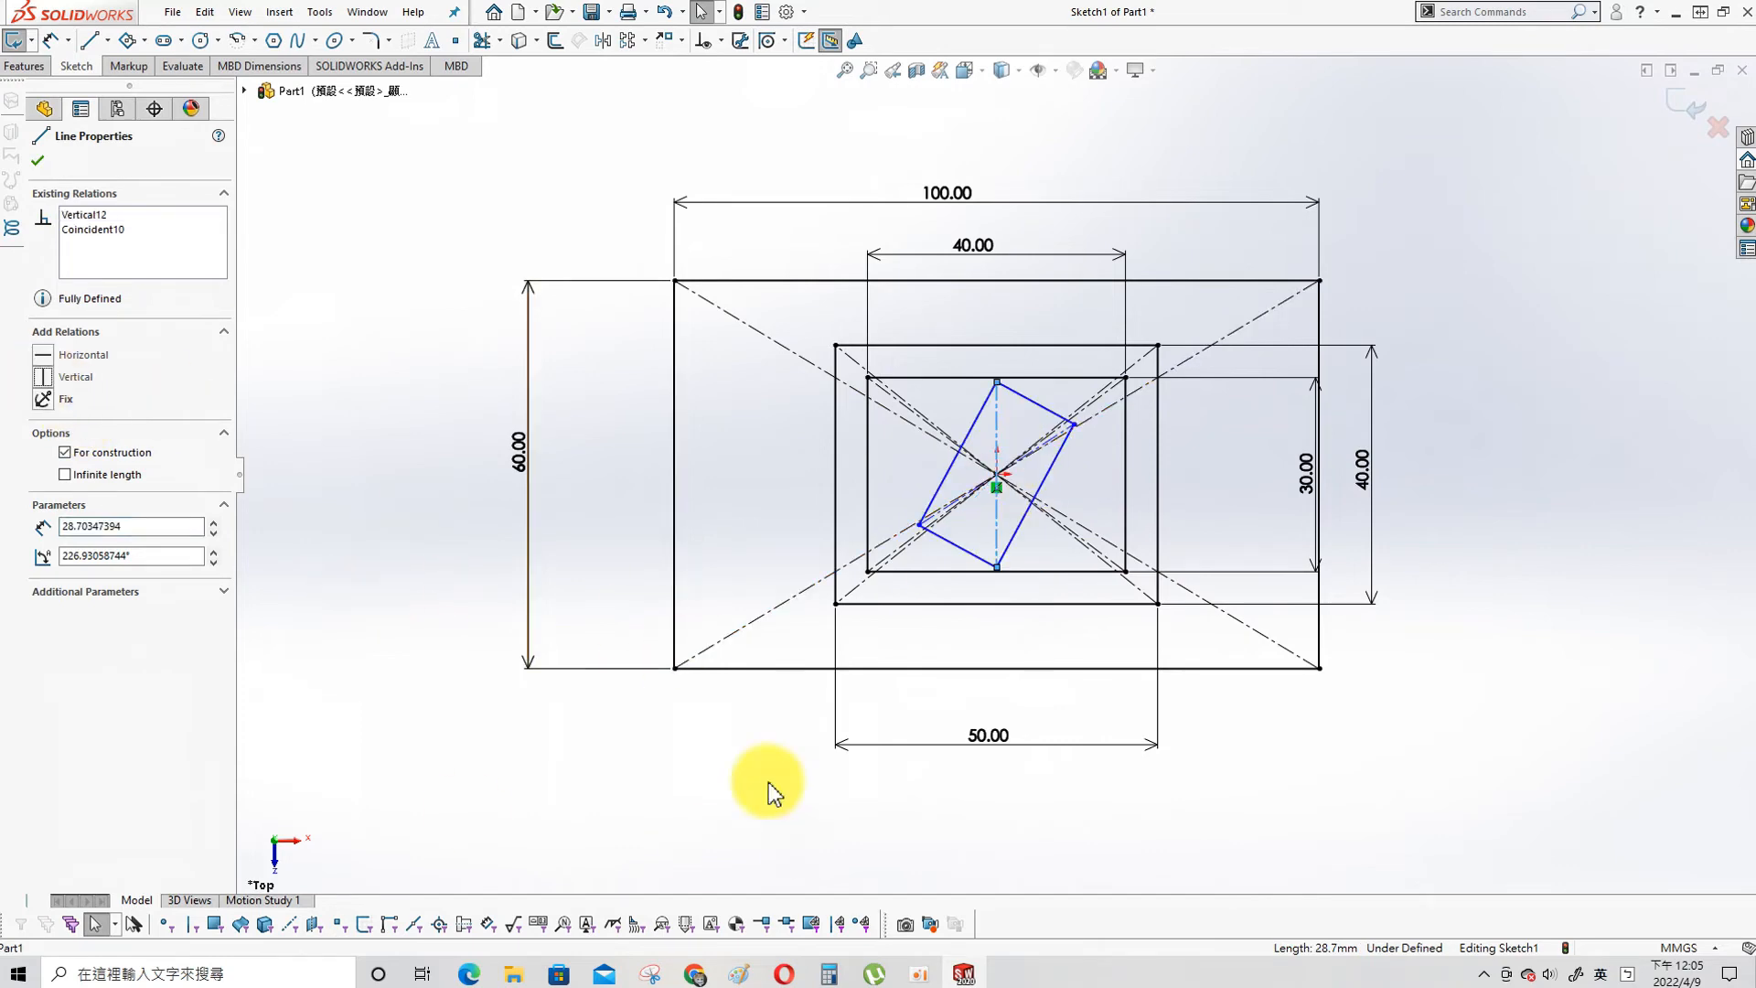
pyautogui.click(423, 489)
pyautogui.click(541, 419)
pyautogui.scroll(-5, 946, 538)
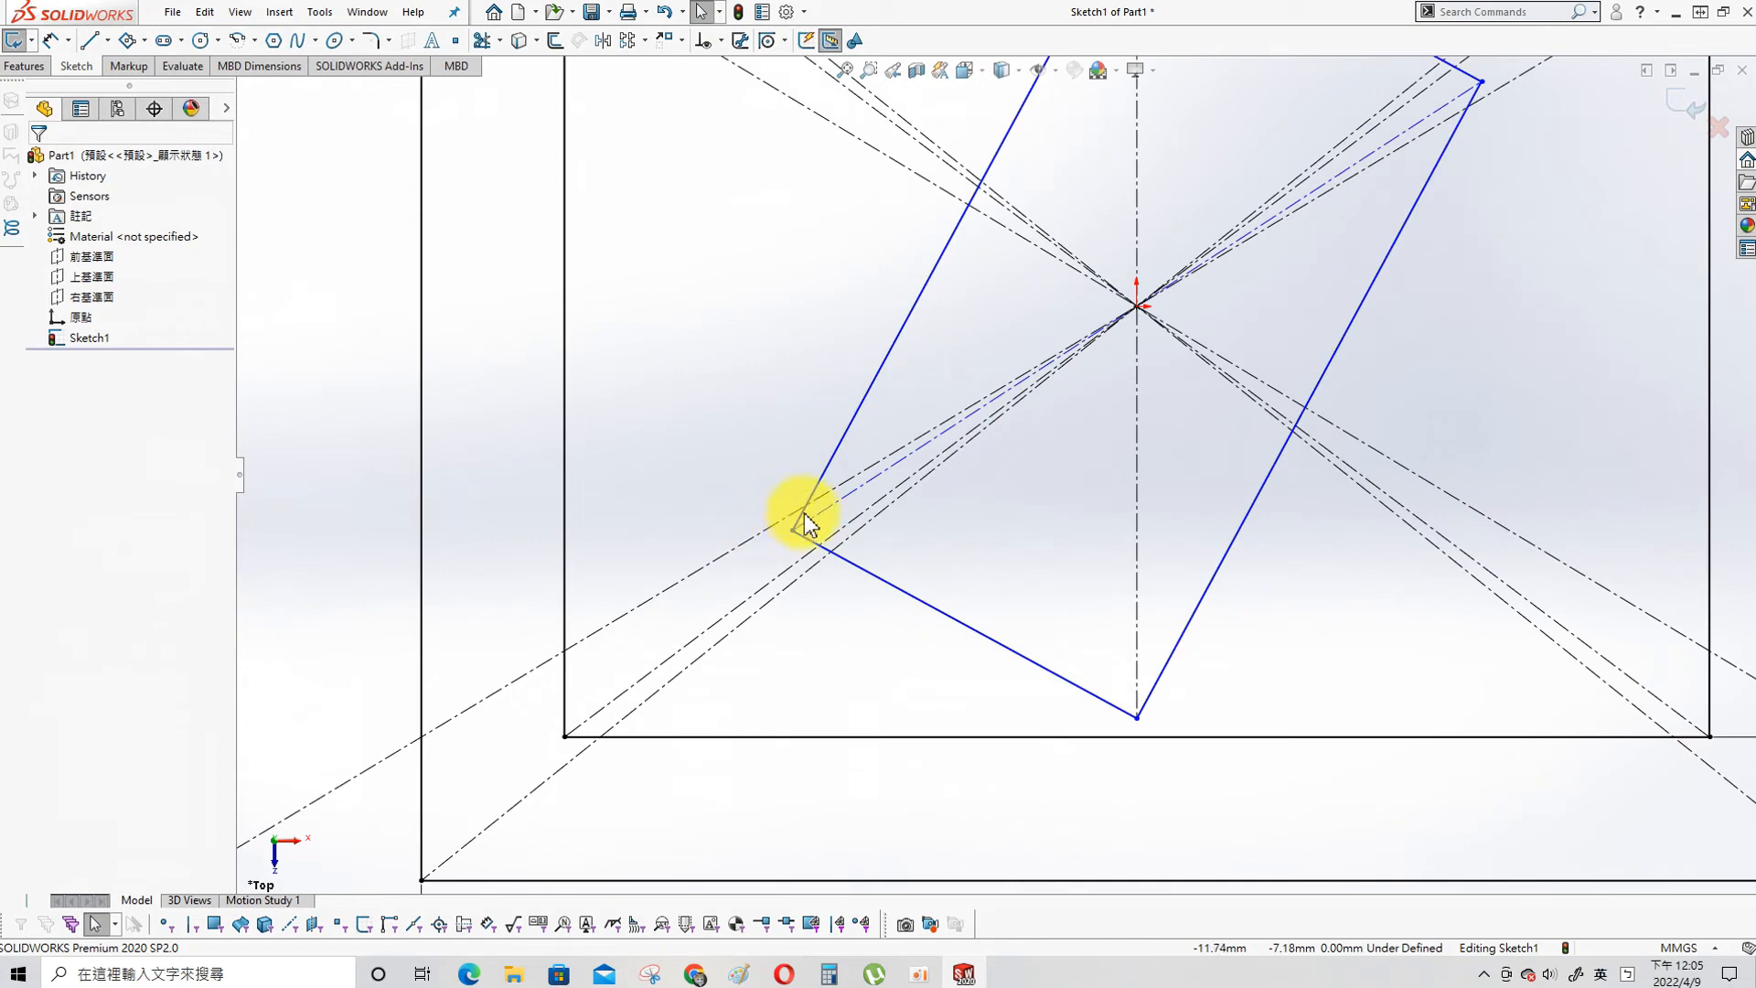
pyautogui.click(809, 518)
pyautogui.click(68, 356)
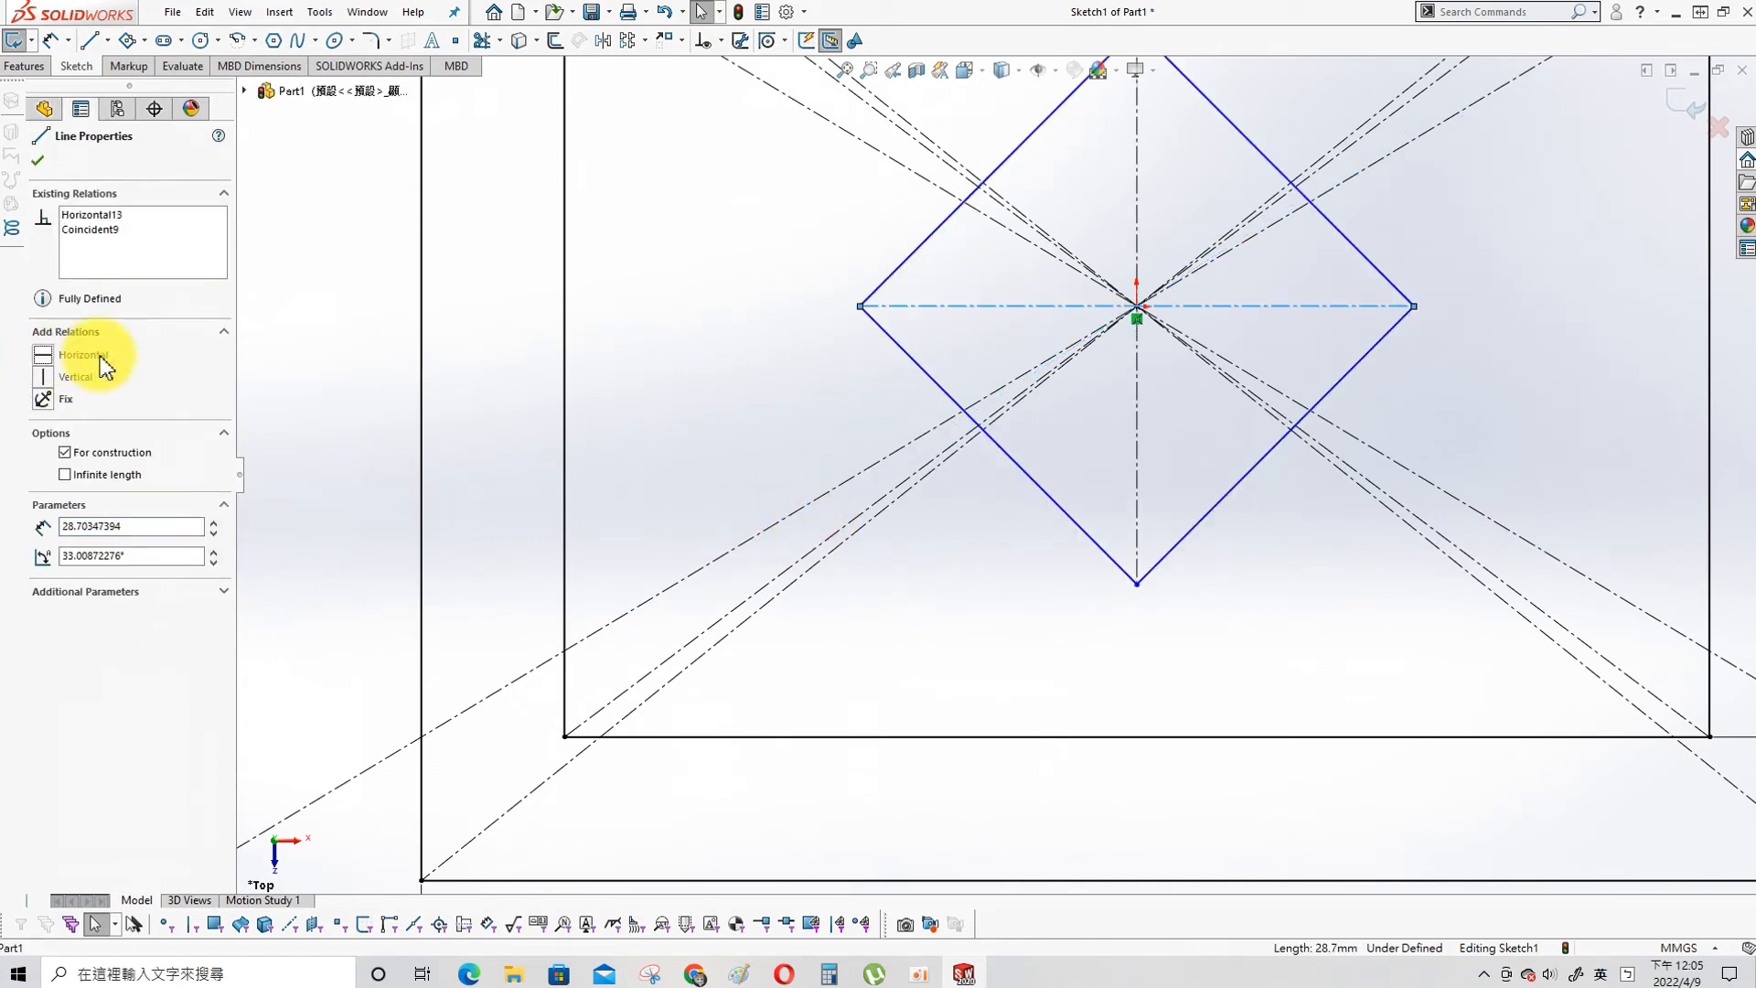
pyautogui.click(969, 628)
# - Dimension the diamond's vertical diagonal to 20 mm
pyautogui.scroll(5, 1549, 372)
pyautogui.press('s')
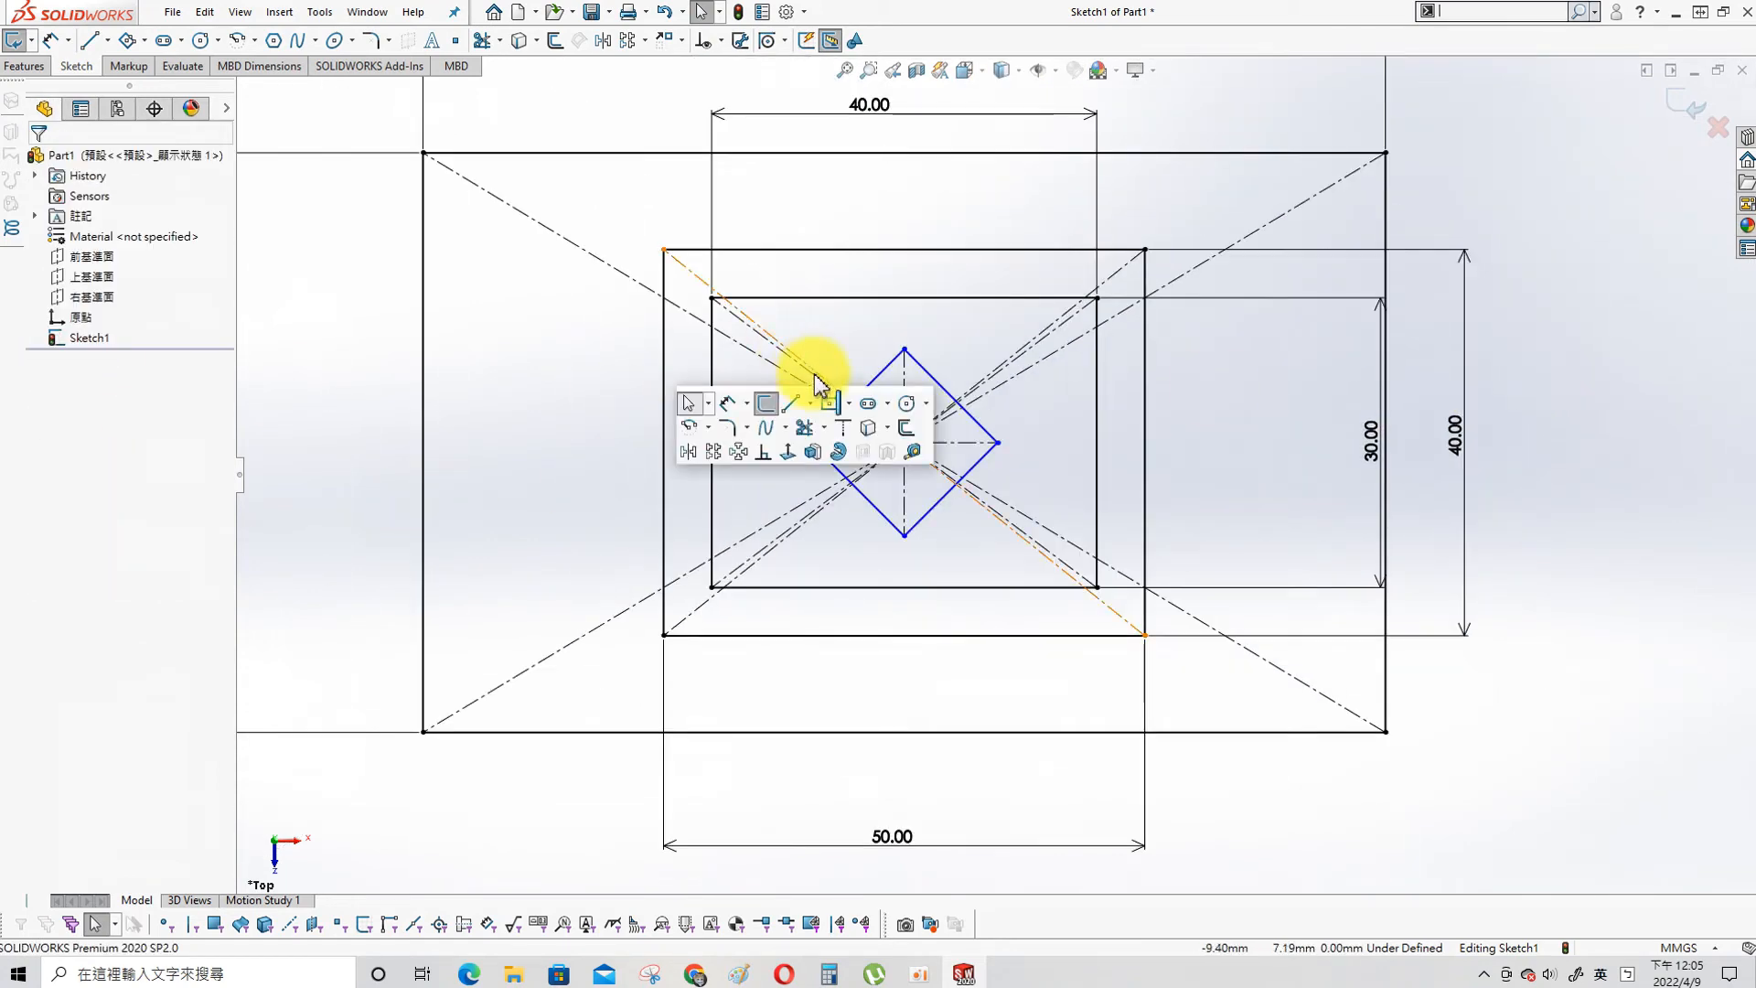
pyautogui.click(731, 405)
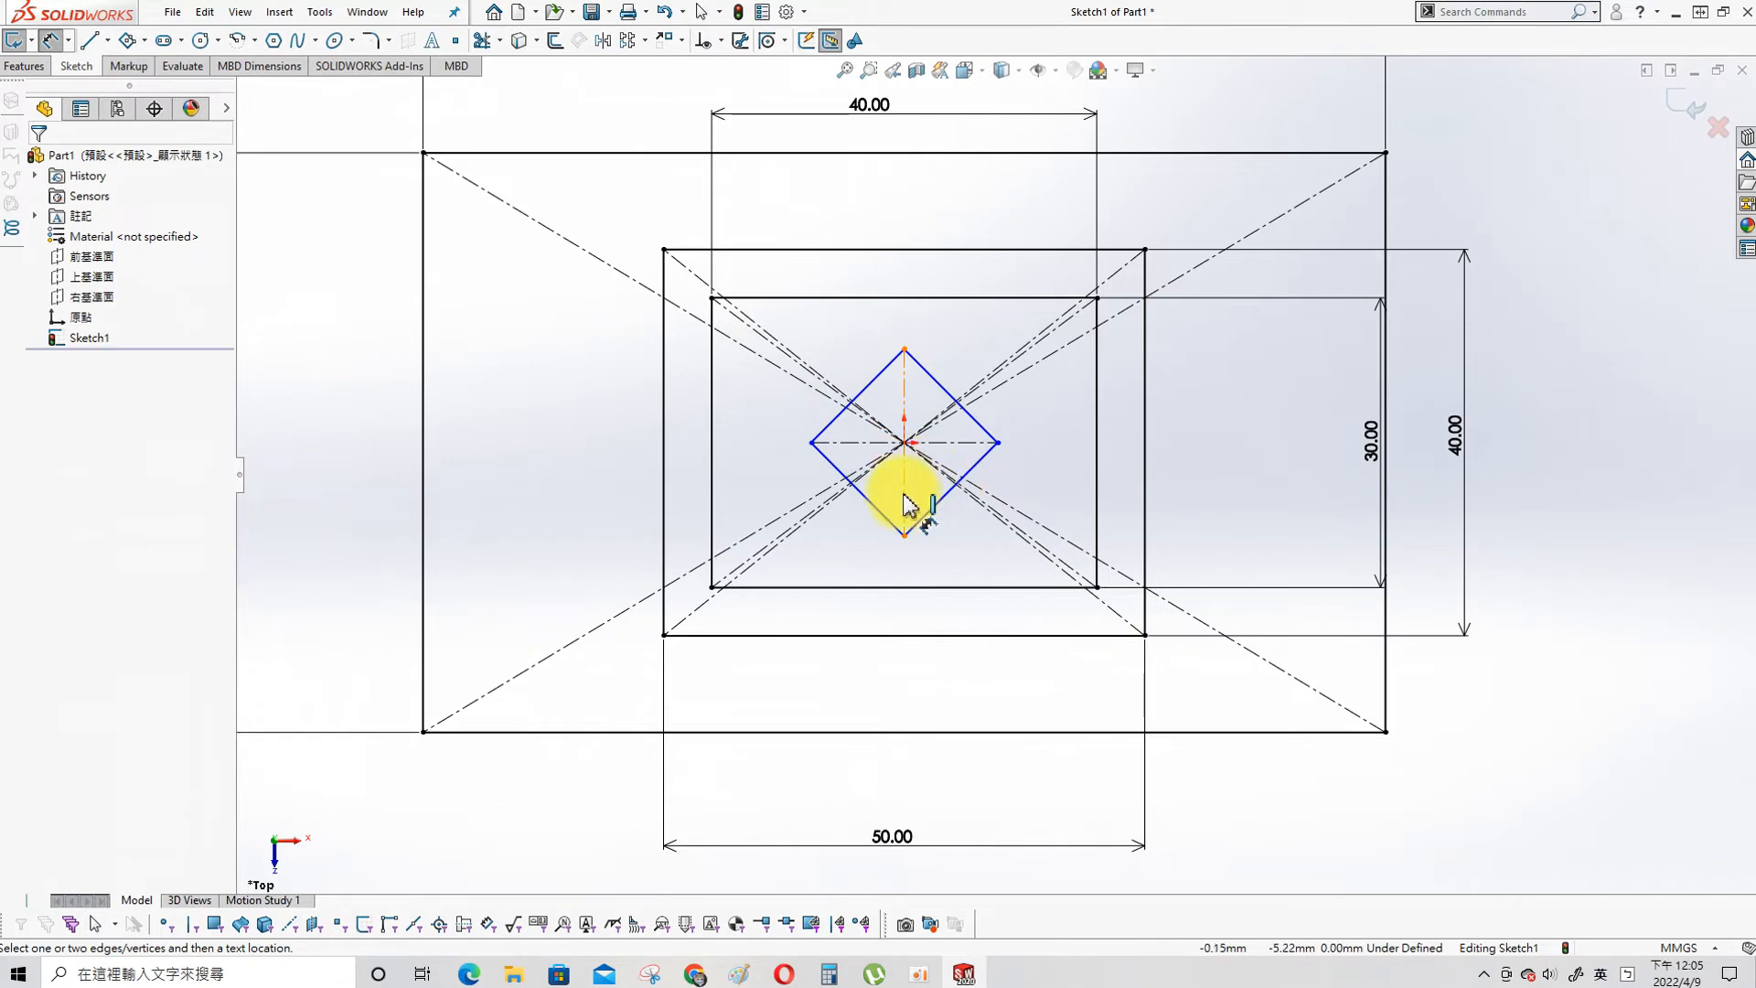
pyautogui.click(904, 495)
pyautogui.click(1244, 469)
pyautogui.press('Return')
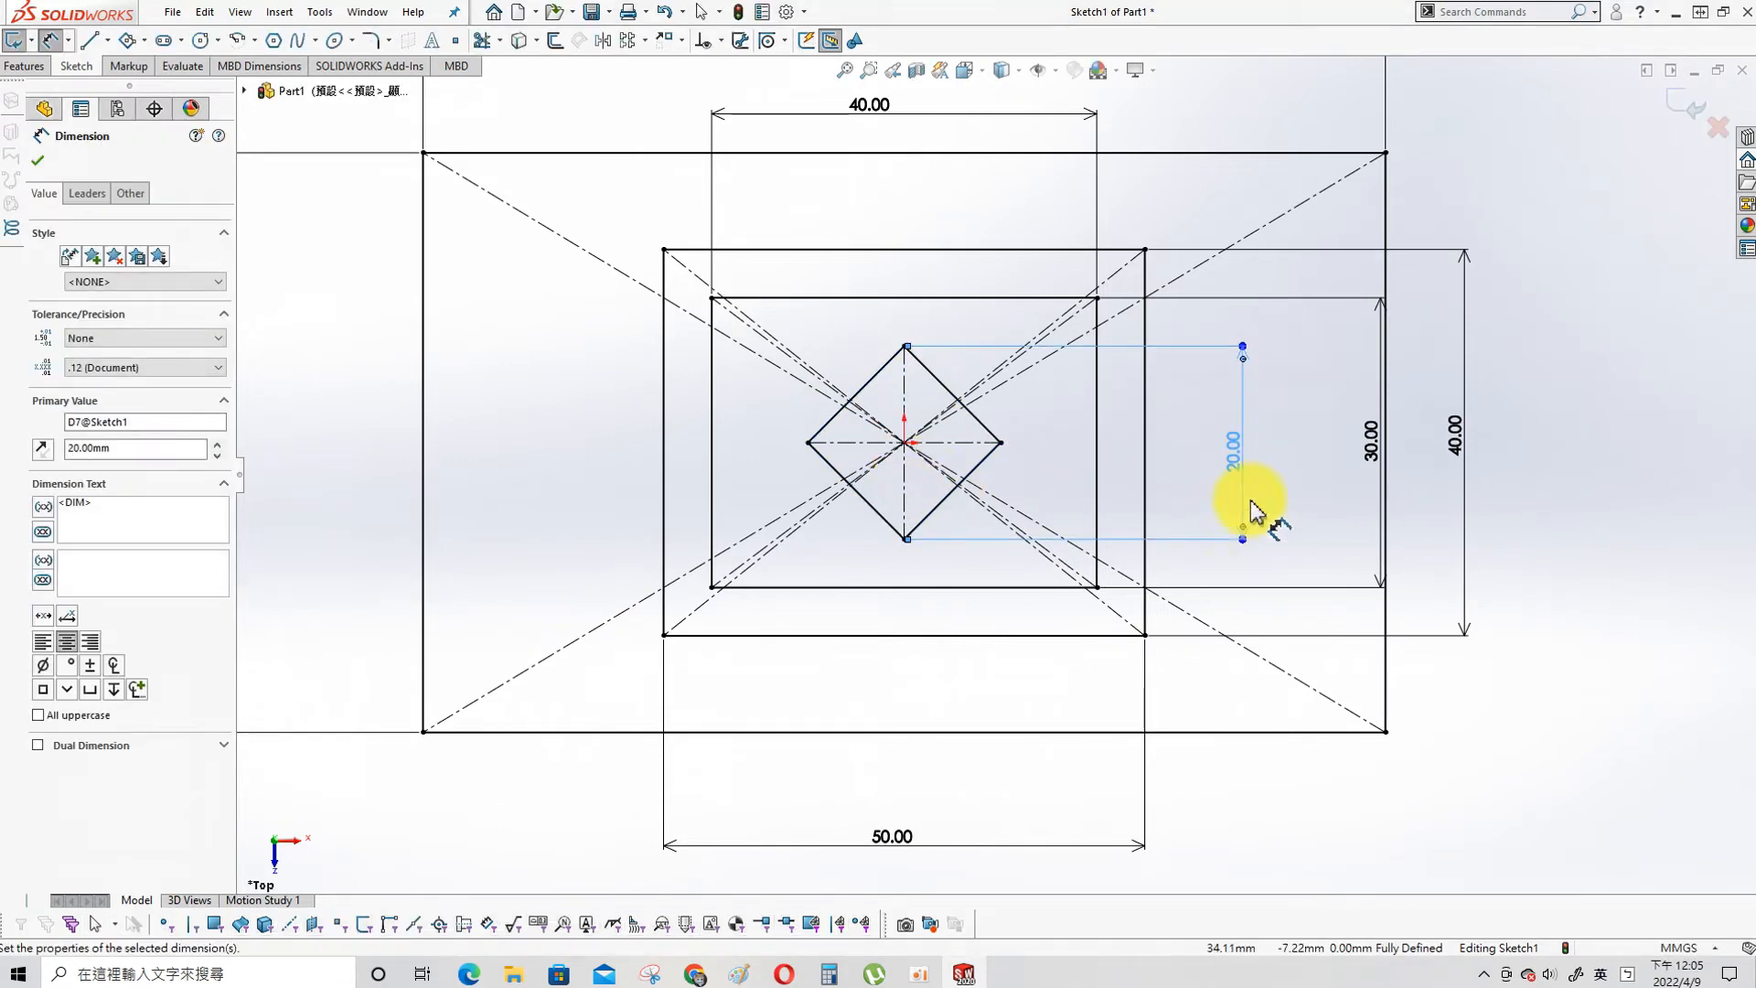
# - Try to dimension the diamond's horizontal diagonal
pyautogui.click(995, 444)
pyautogui.click(910, 703)
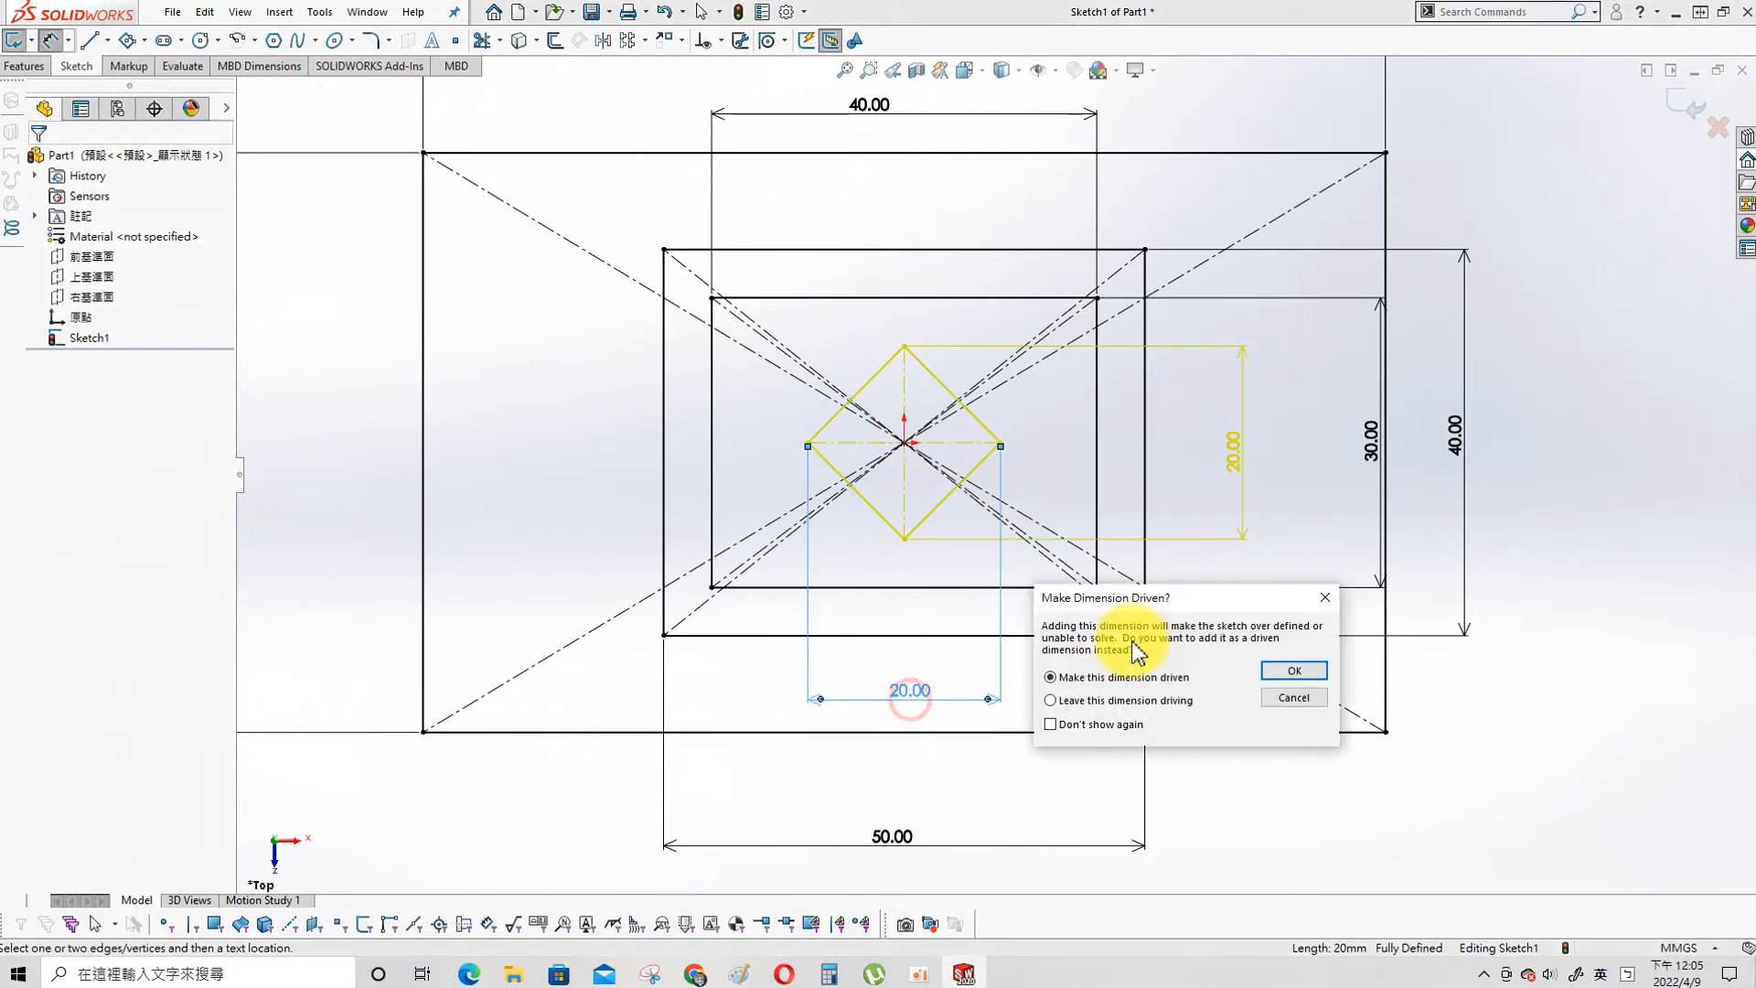
pyautogui.click(1292, 698)
# - Draw two circles about 11 mm and 9 mm in diameter, level with the origin on either side of the 50 × 40 mm rectangle
pyautogui.press('s')
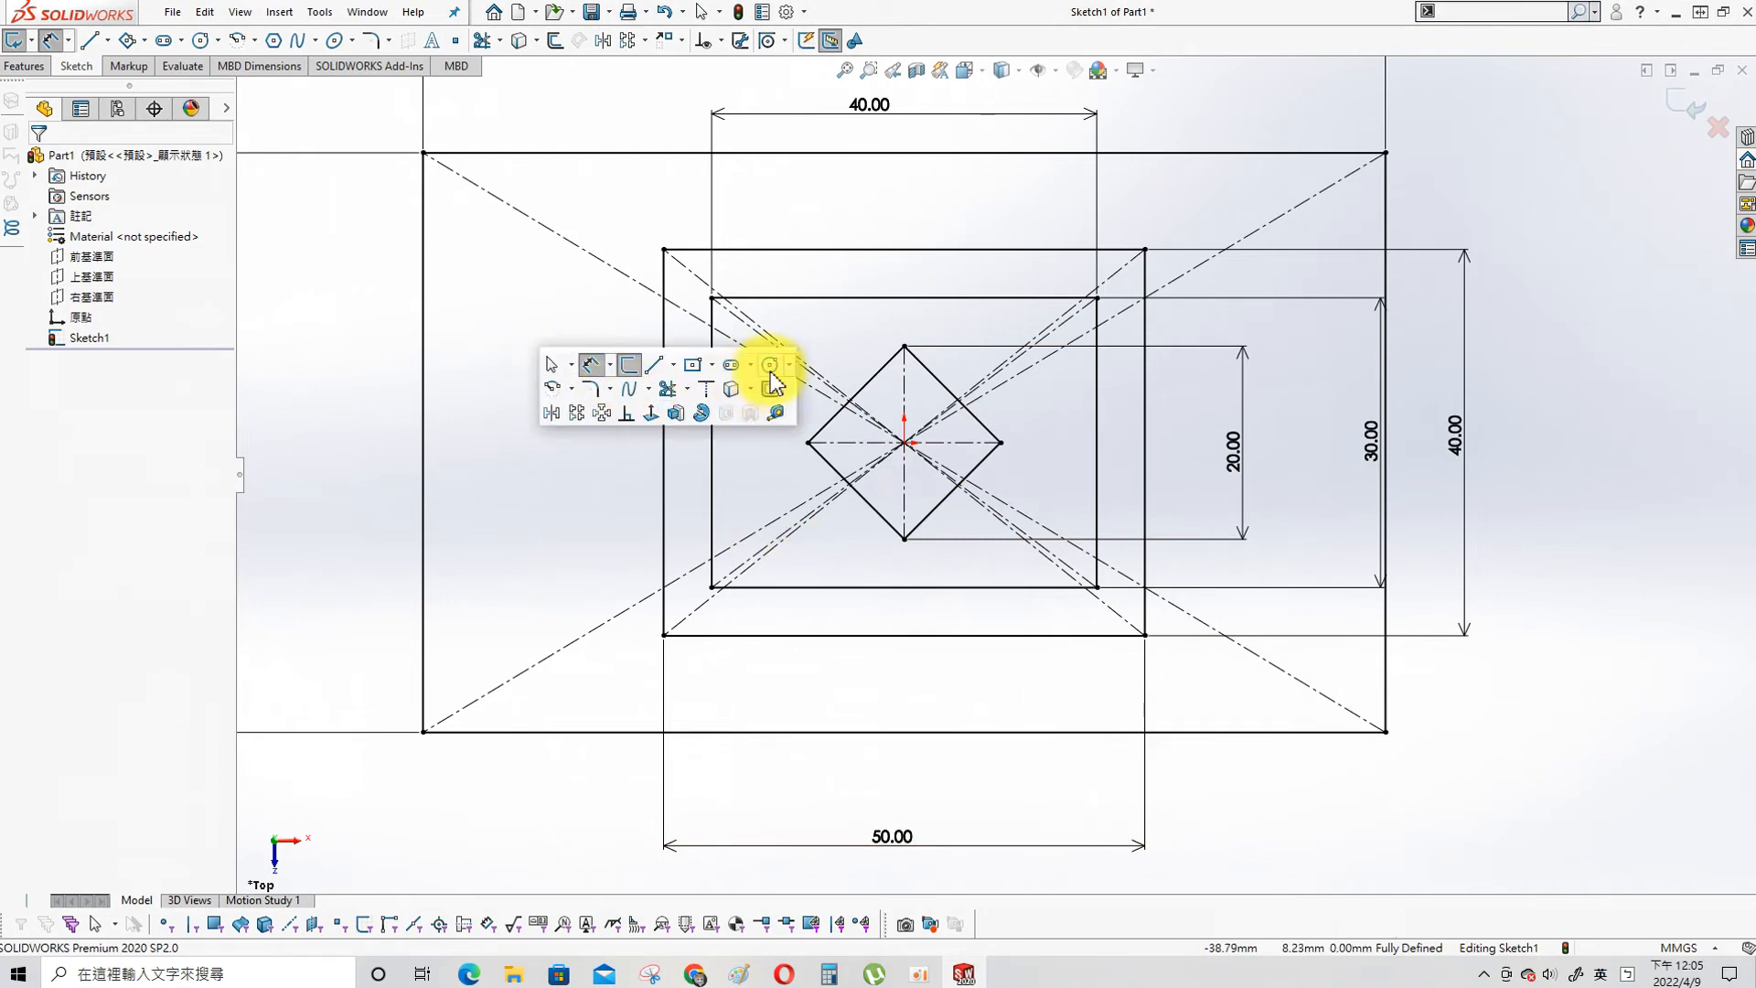
pyautogui.click(752, 366)
pyautogui.click(542, 443)
pyautogui.click(567, 490)
pyautogui.click(1286, 442)
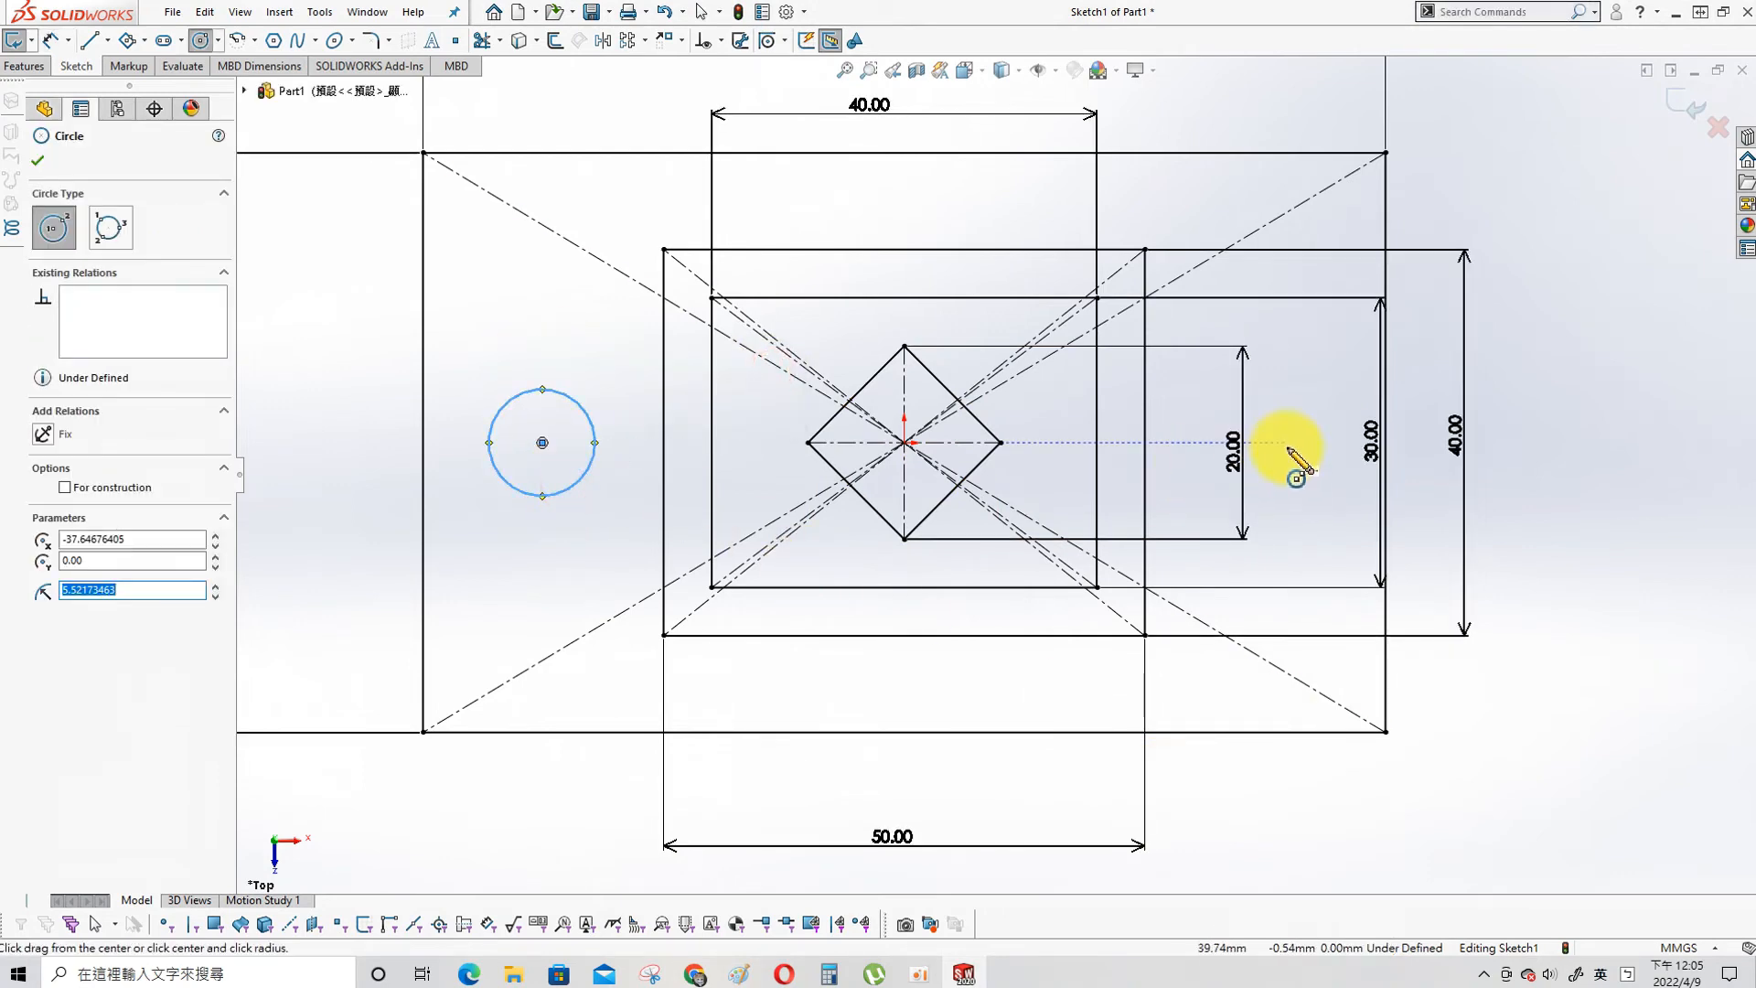
pyautogui.click(1307, 479)
pyautogui.press('Escape')
# - Make the two circles equal in radius
pyautogui.keyDown('ctrl'); pyautogui.click(564, 403); pyautogui.keyUp('ctrl')
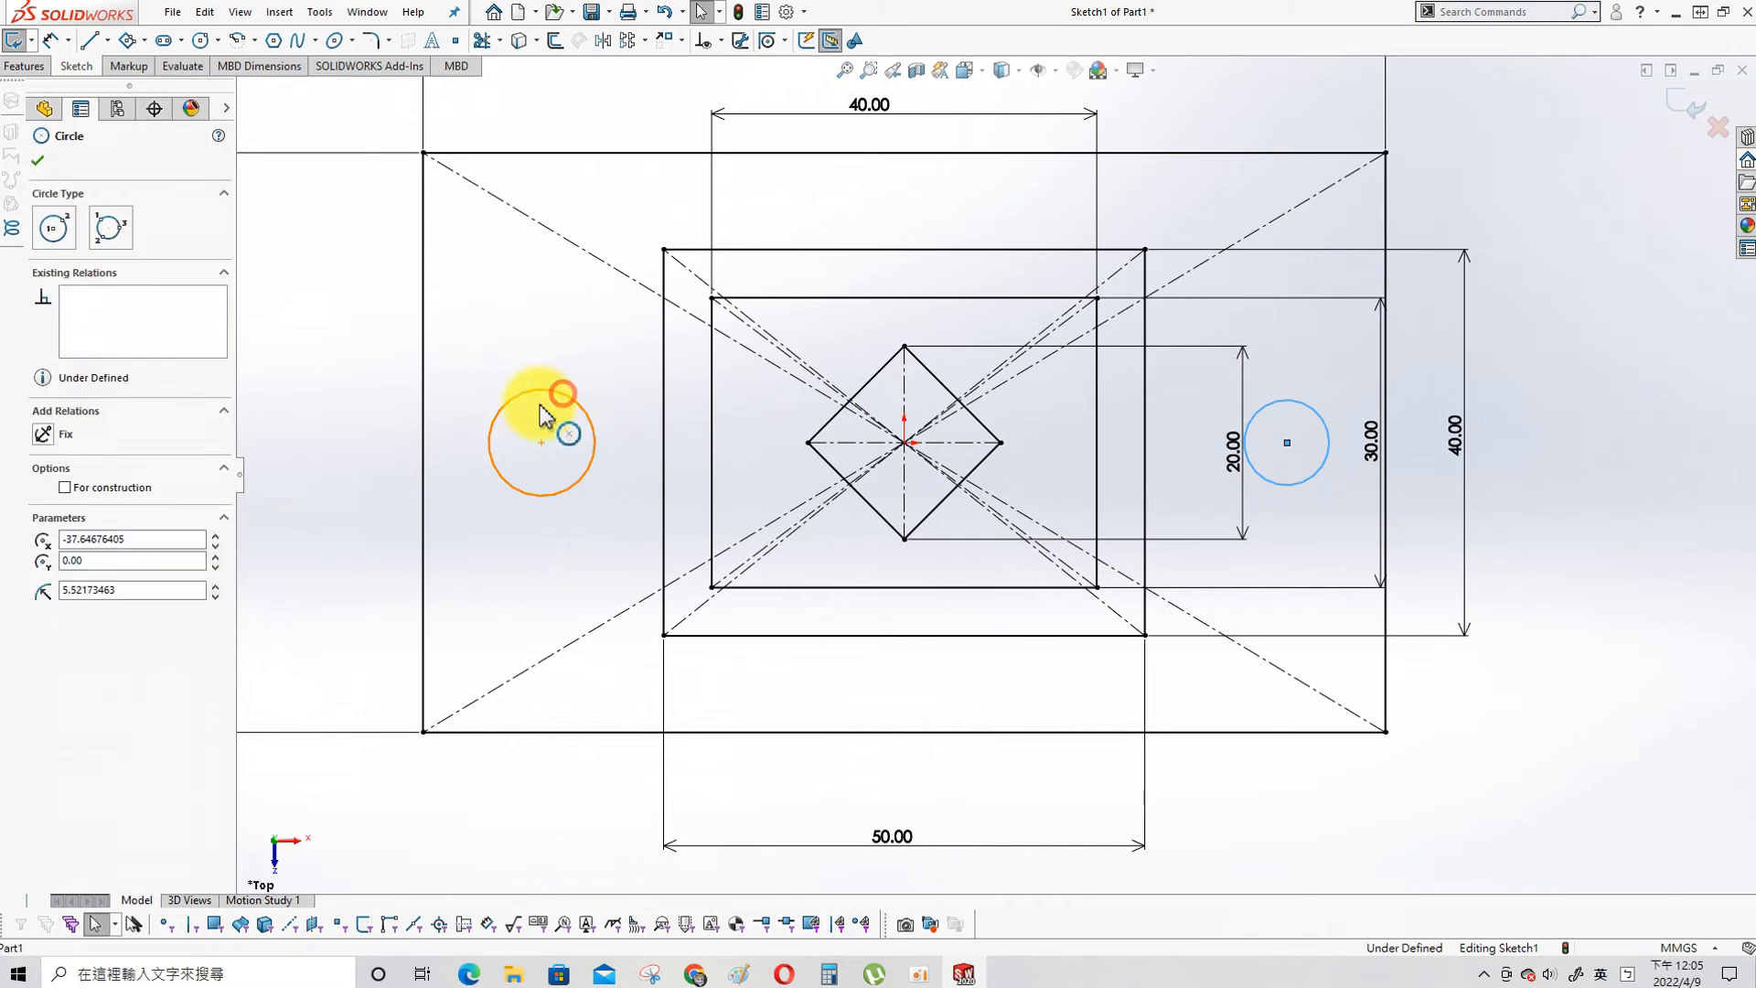
pyautogui.click(44, 524)
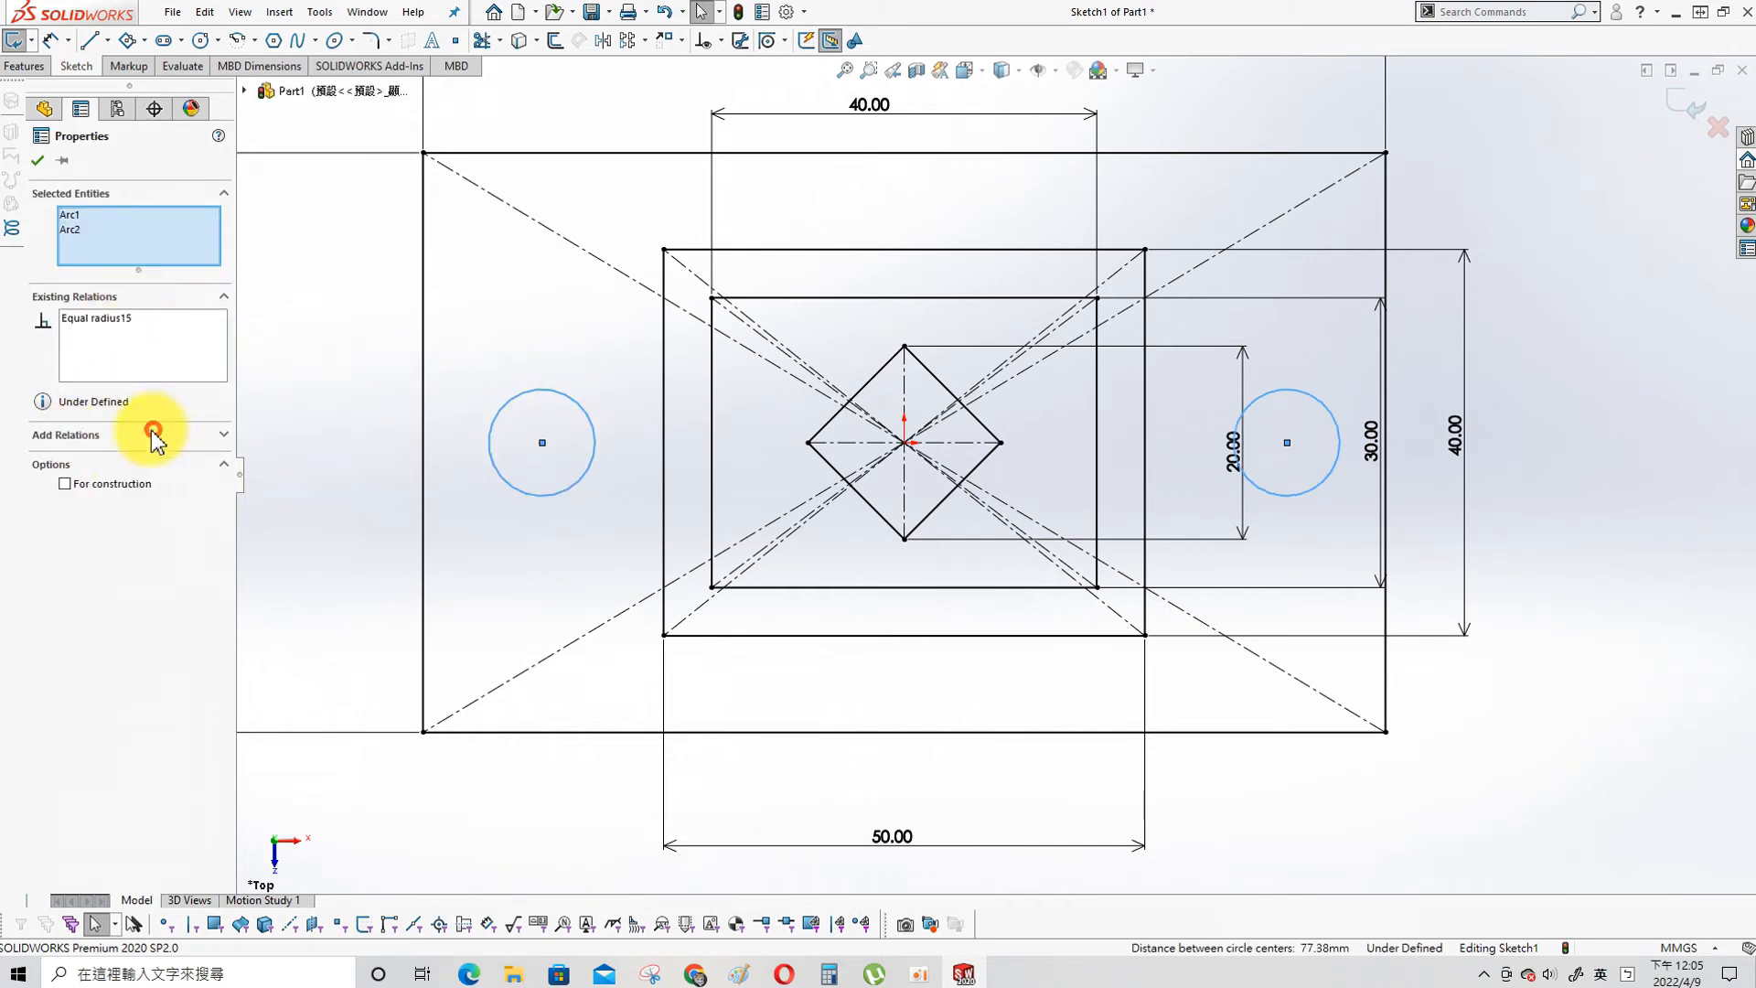
pyautogui.click(512, 458)
pyautogui.click(542, 443)
pyautogui.keyDown('ctrl'); pyautogui.click(961, 443); pyautogui.keyUp('ctrl')
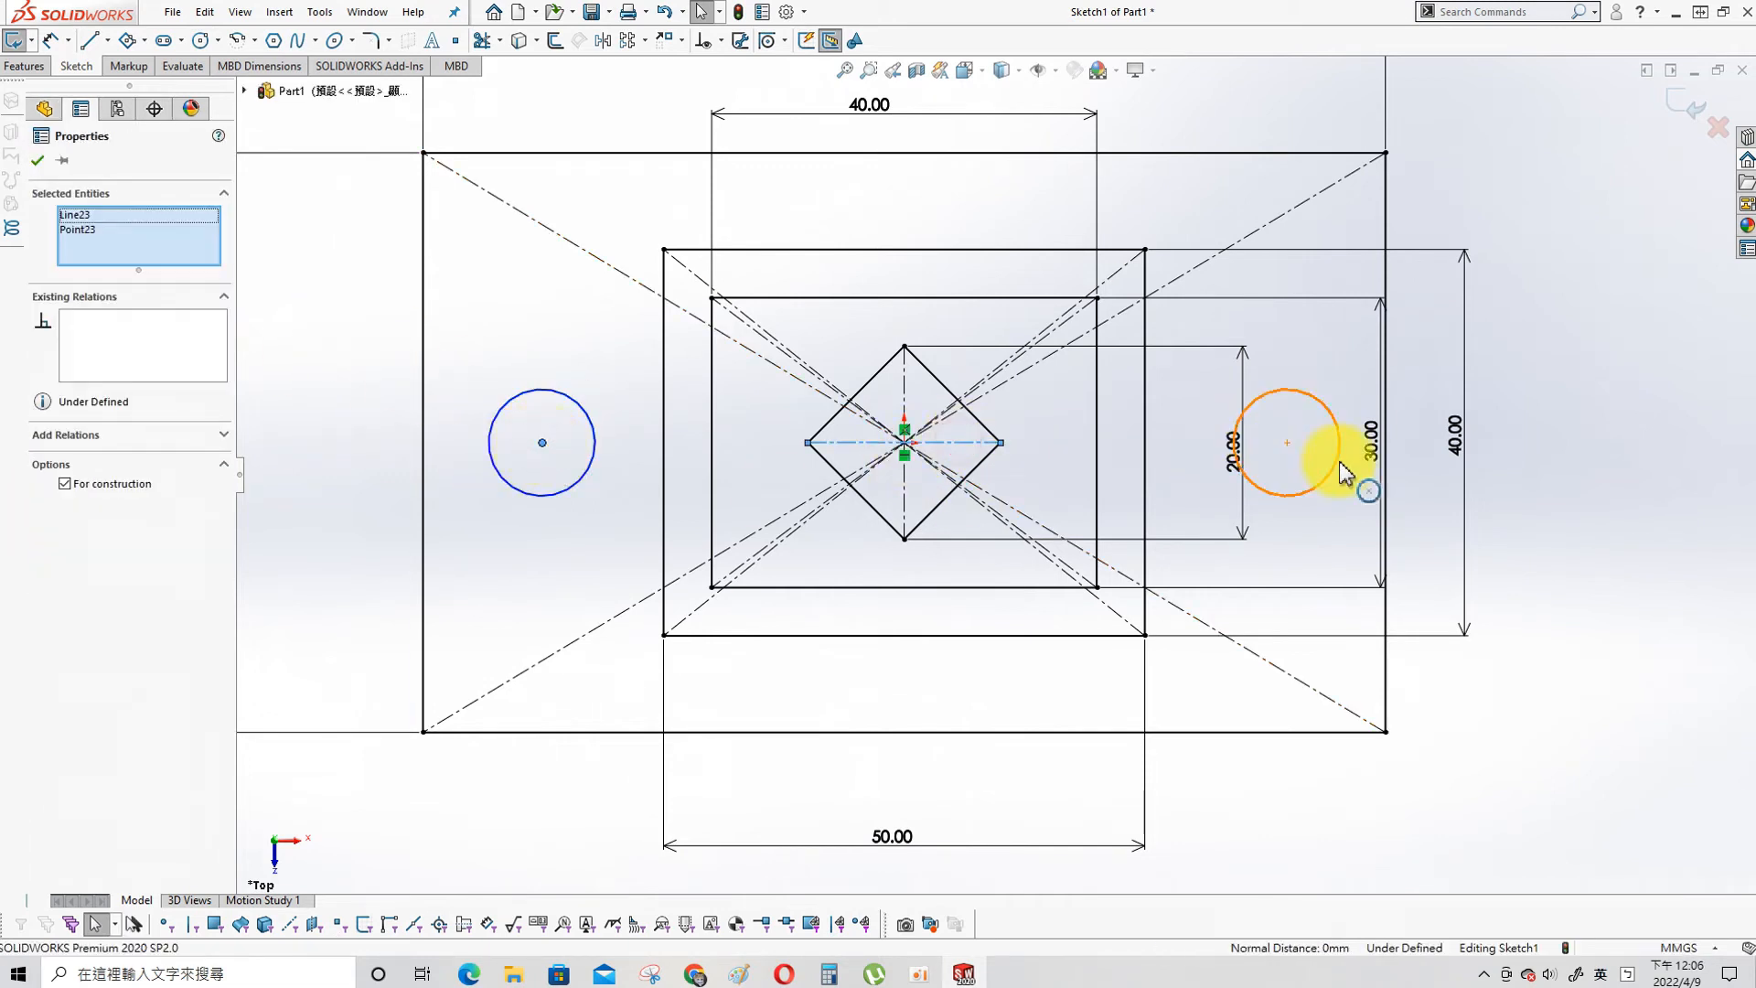
pyautogui.keyDown('ctrl'); pyautogui.click(1286, 444); pyautogui.keyUp('ctrl')
pyautogui.click(549, 463)
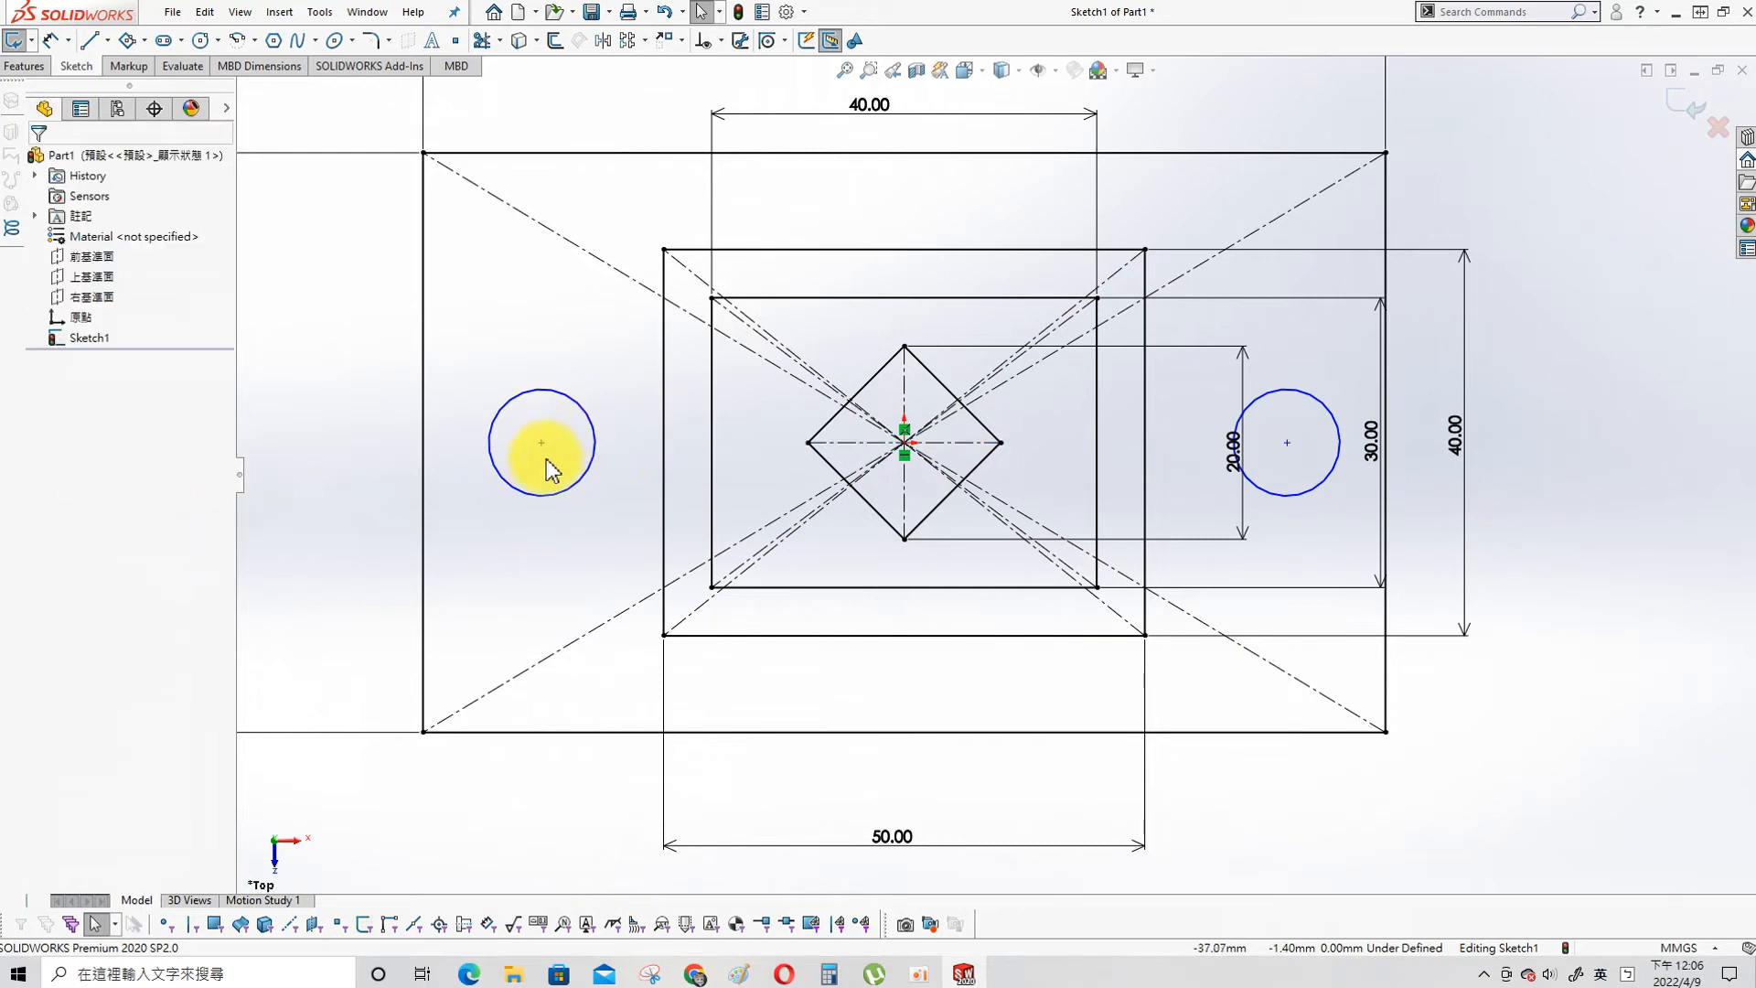
pyautogui.click(543, 443)
pyautogui.keyDown('ctrl'); pyautogui.click(905, 443); pyautogui.keyUp('ctrl')
pyautogui.keyDown('ctrl'); pyautogui.click(1270, 448); pyautogui.keyUp('ctrl')
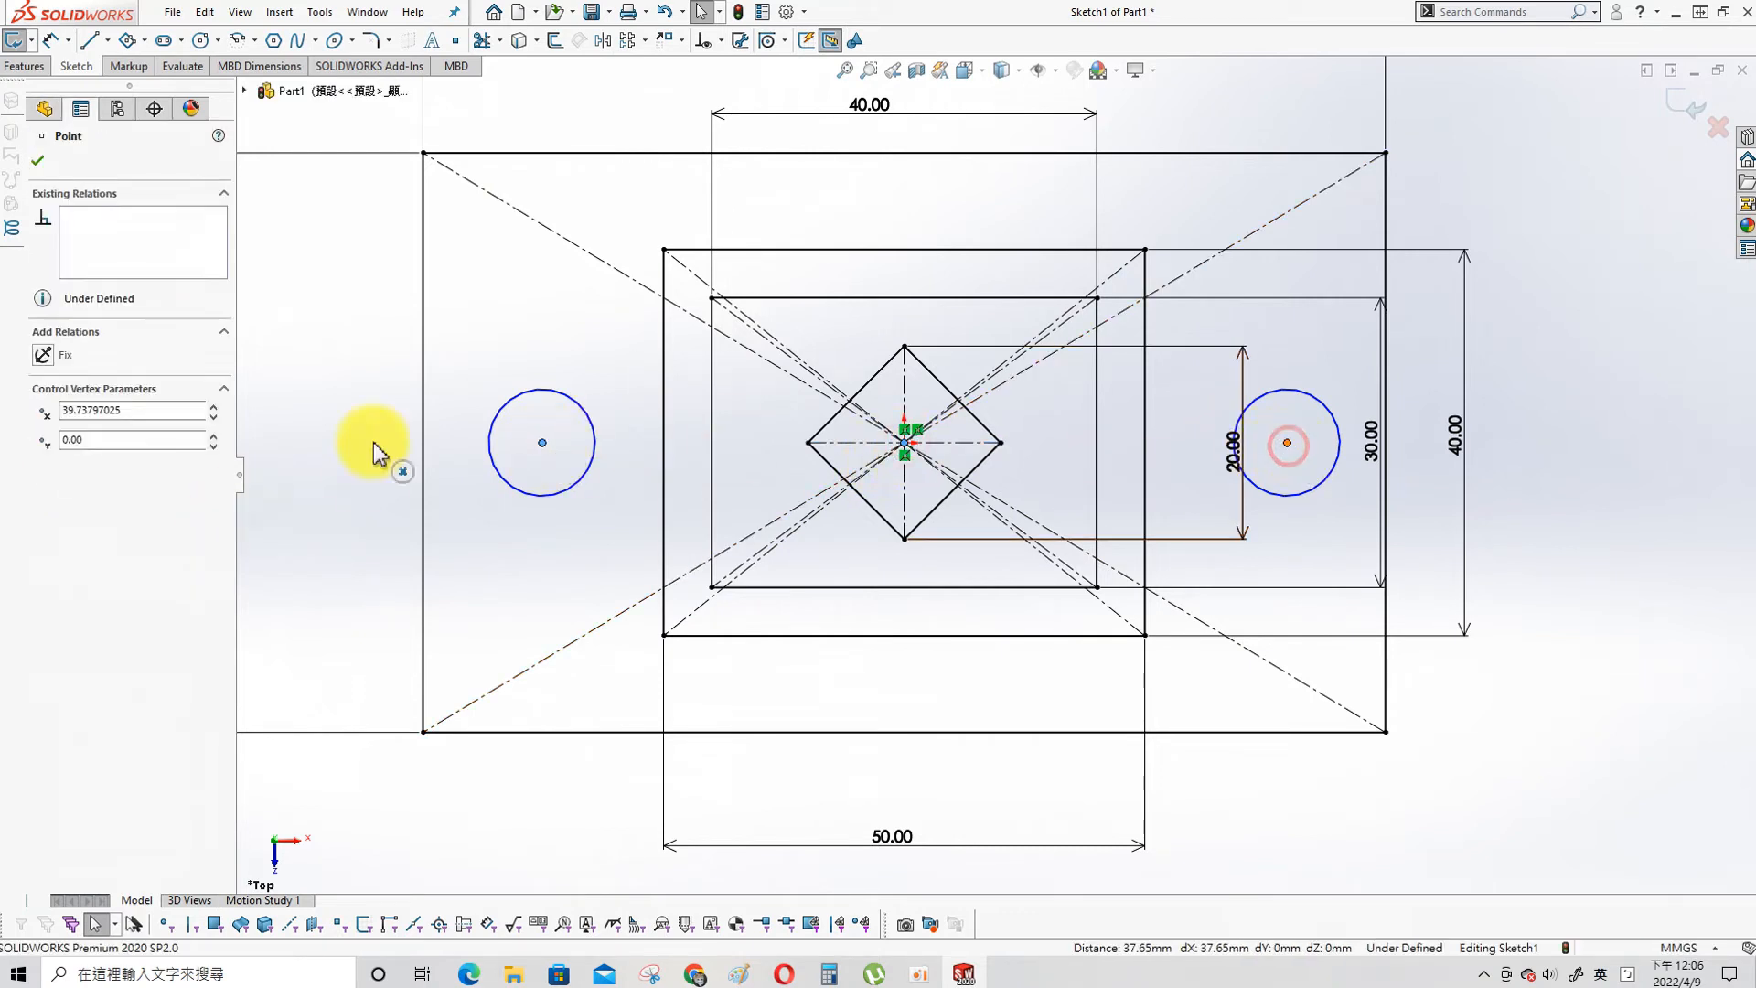
pyautogui.click(578, 425)
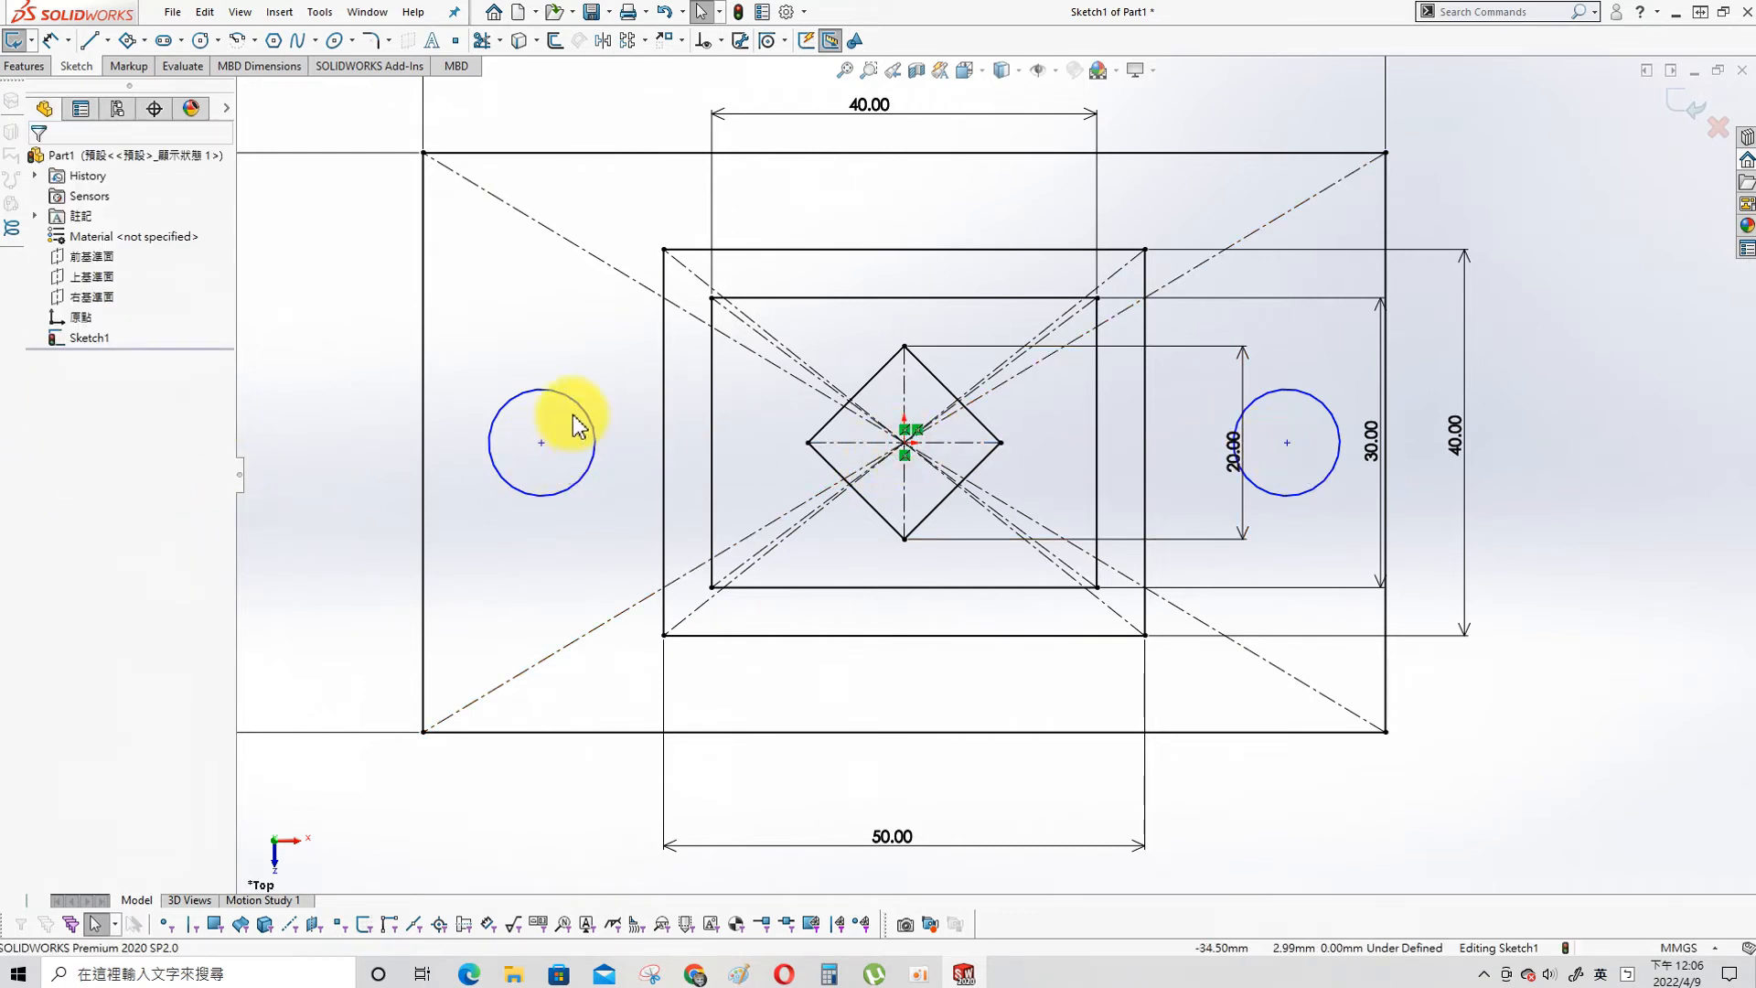
# - Move the left circle to about 32 mm from the origin and make its centre horizontal with the origin
pyautogui.moveTo(546, 445); pyautogui.dragTo(594, 415)
pyautogui.keyDown('ctrl'); pyautogui.click(831, 443); pyautogui.keyUp('ctrl')
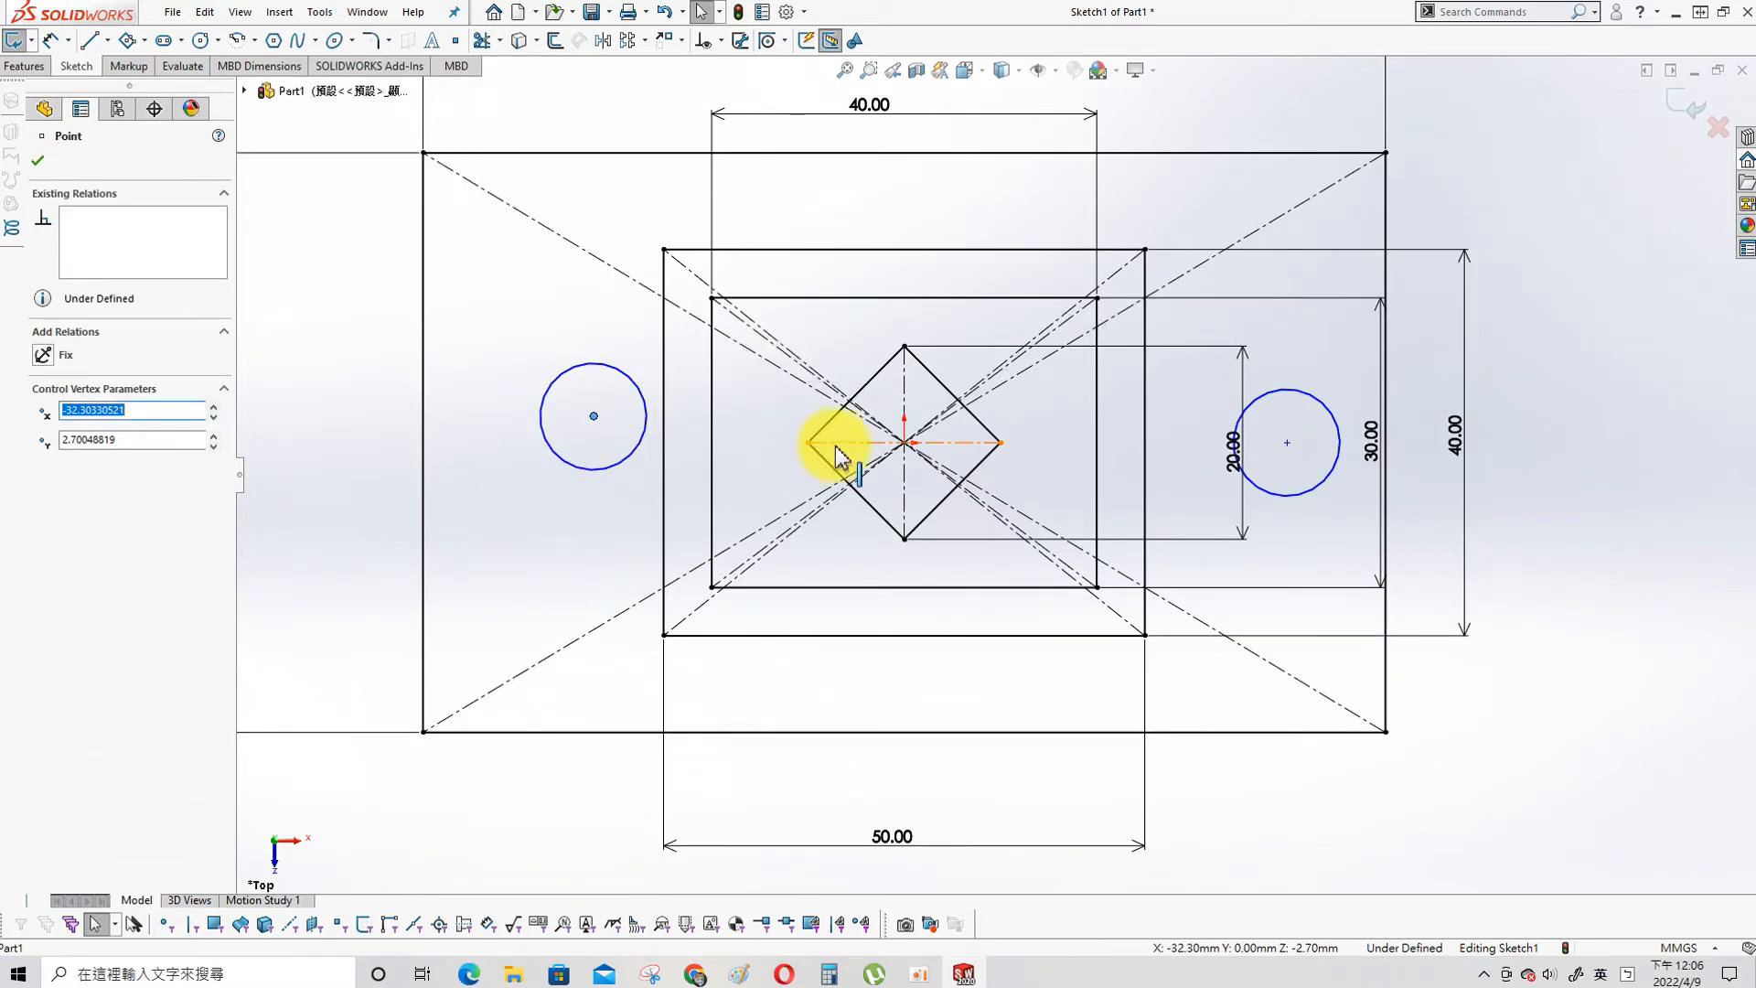
pyautogui.click(594, 415)
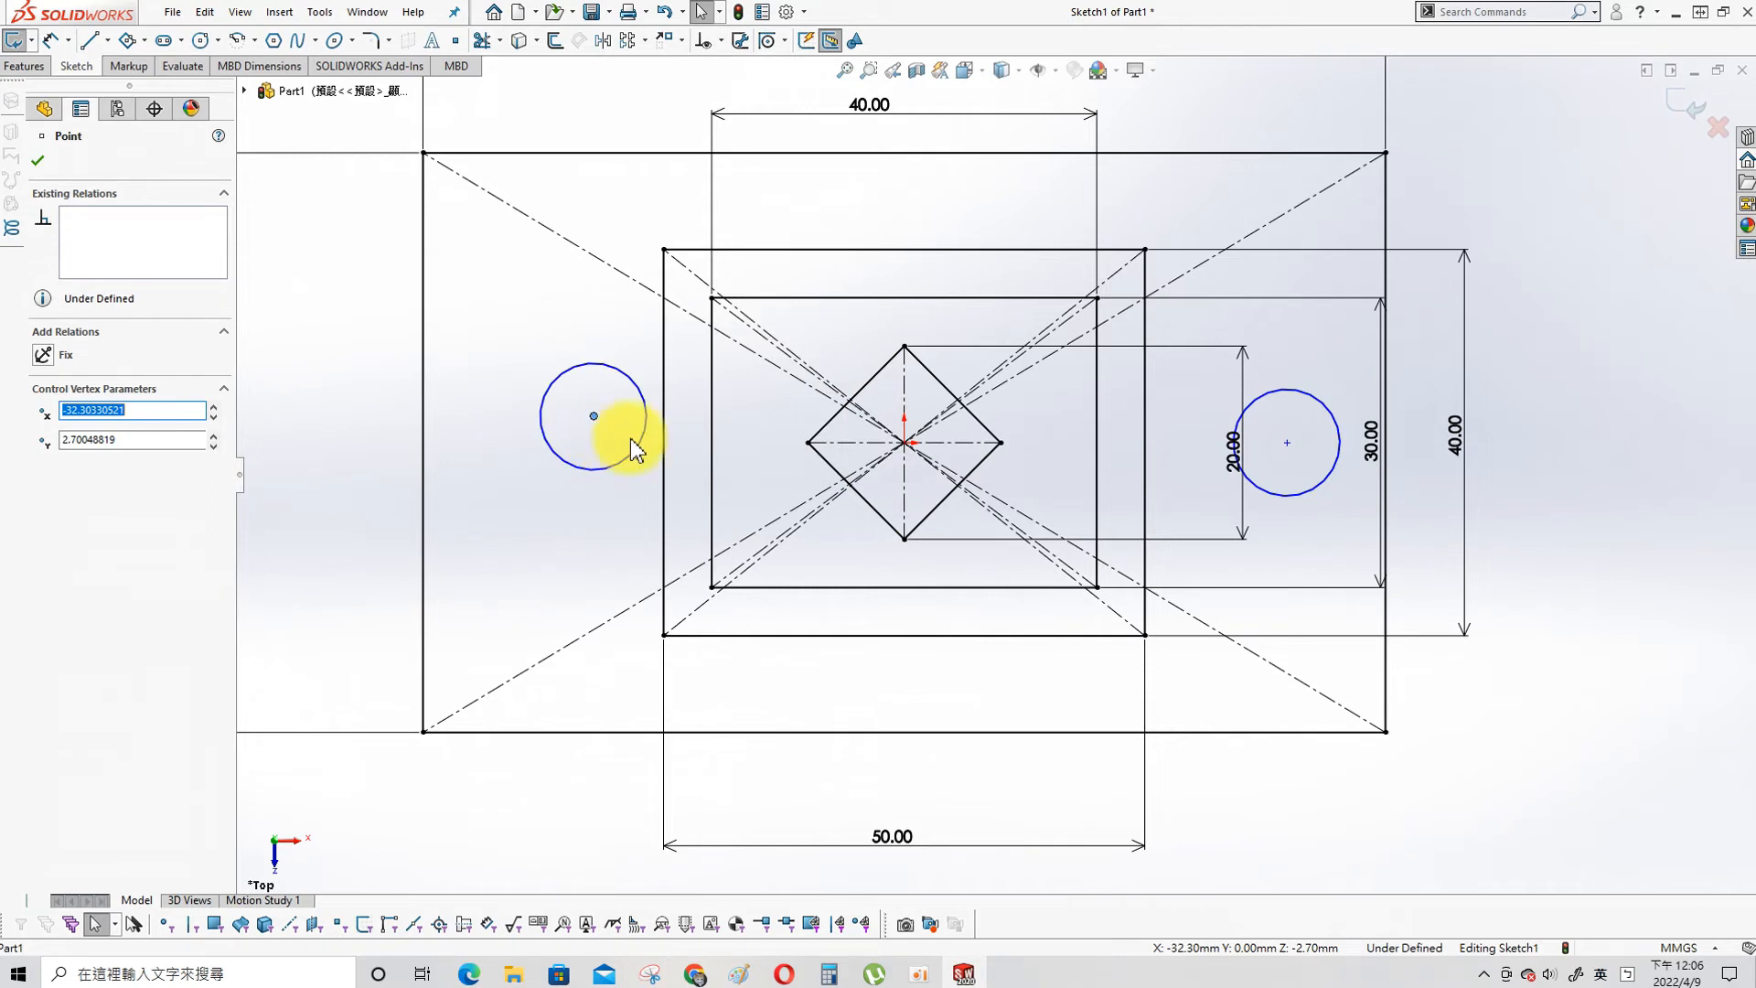
pyautogui.keyDown('ctrl'); pyautogui.click(904, 444); pyautogui.keyUp('ctrl')
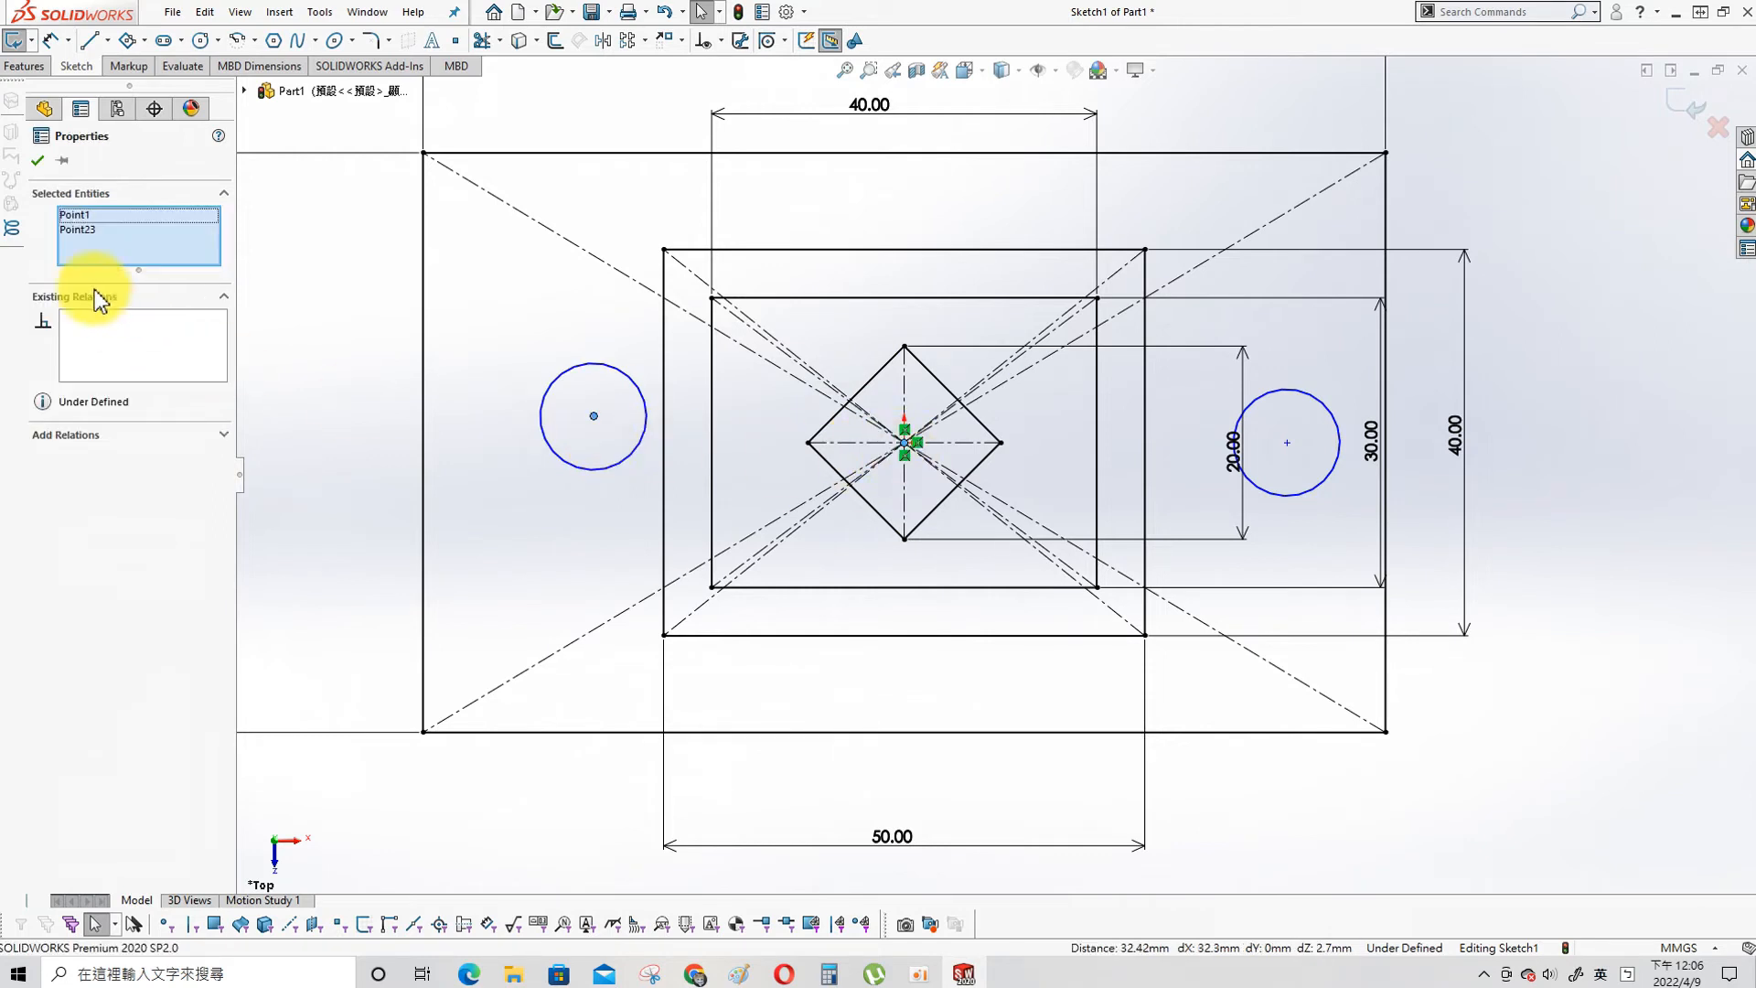
pyautogui.click(64, 436)
pyautogui.click(43, 459)
pyautogui.click(1292, 453)
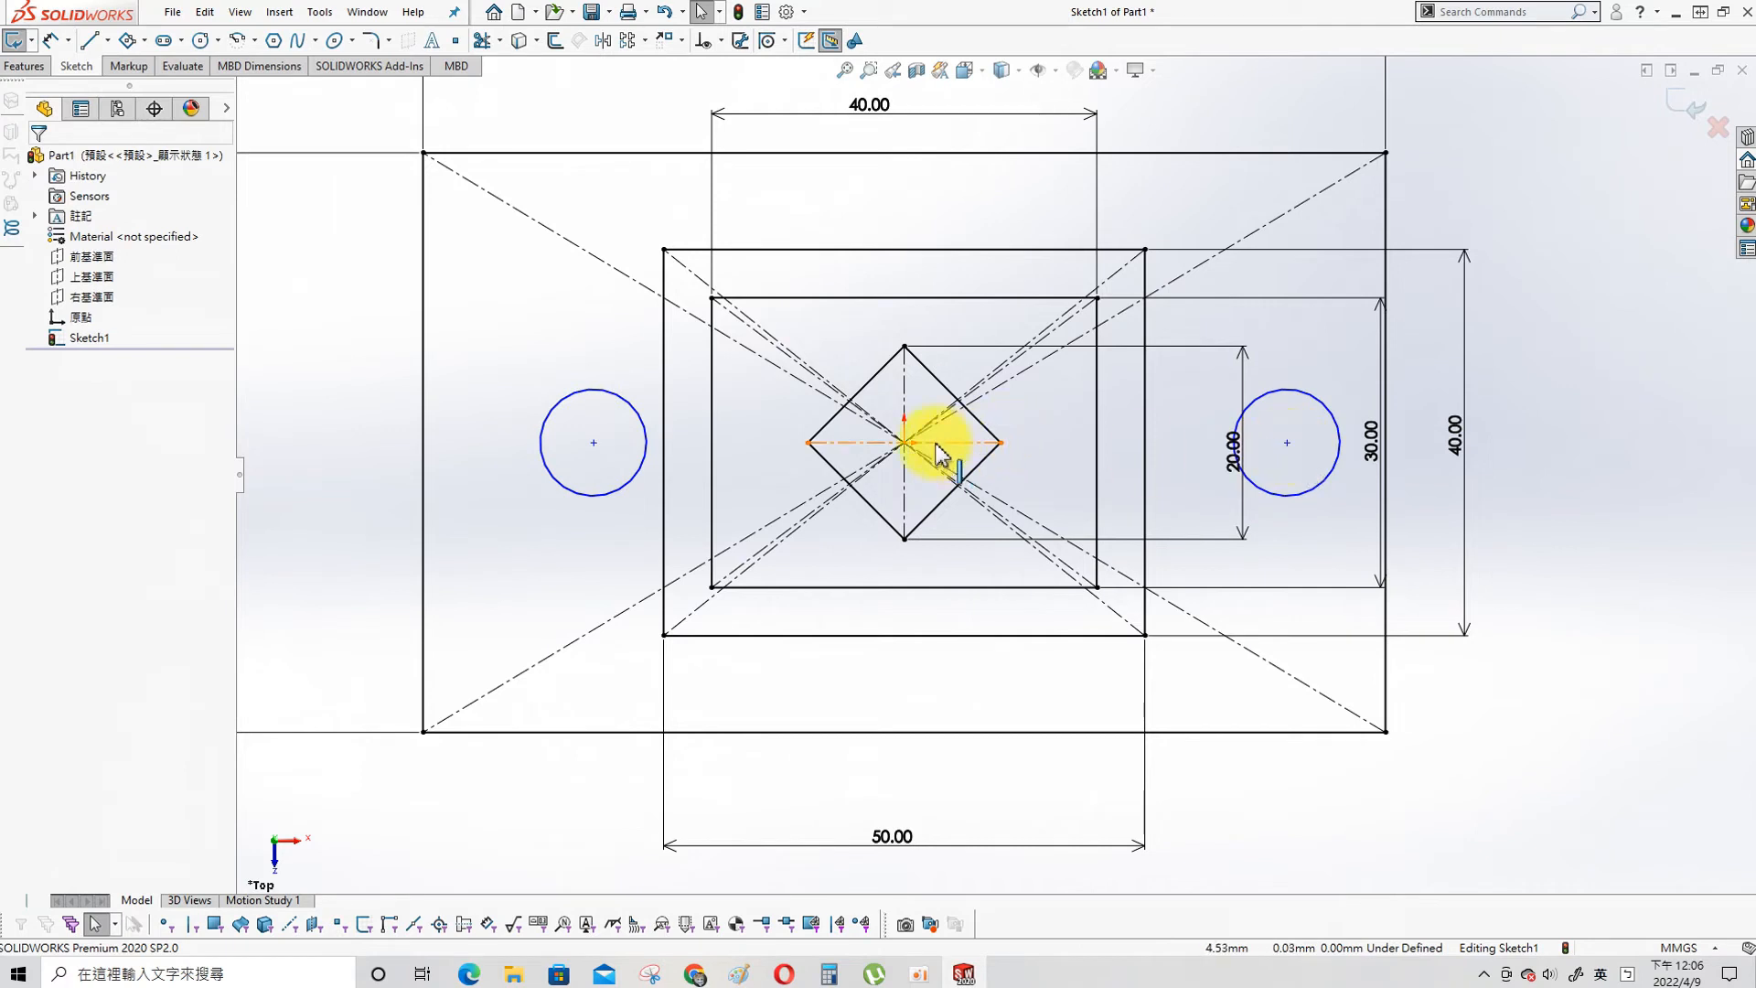
pyautogui.click(904, 443)
pyautogui.click(68, 388)
pyautogui.click(99, 388)
pyautogui.click(142, 335)
pyautogui.click(113, 337)
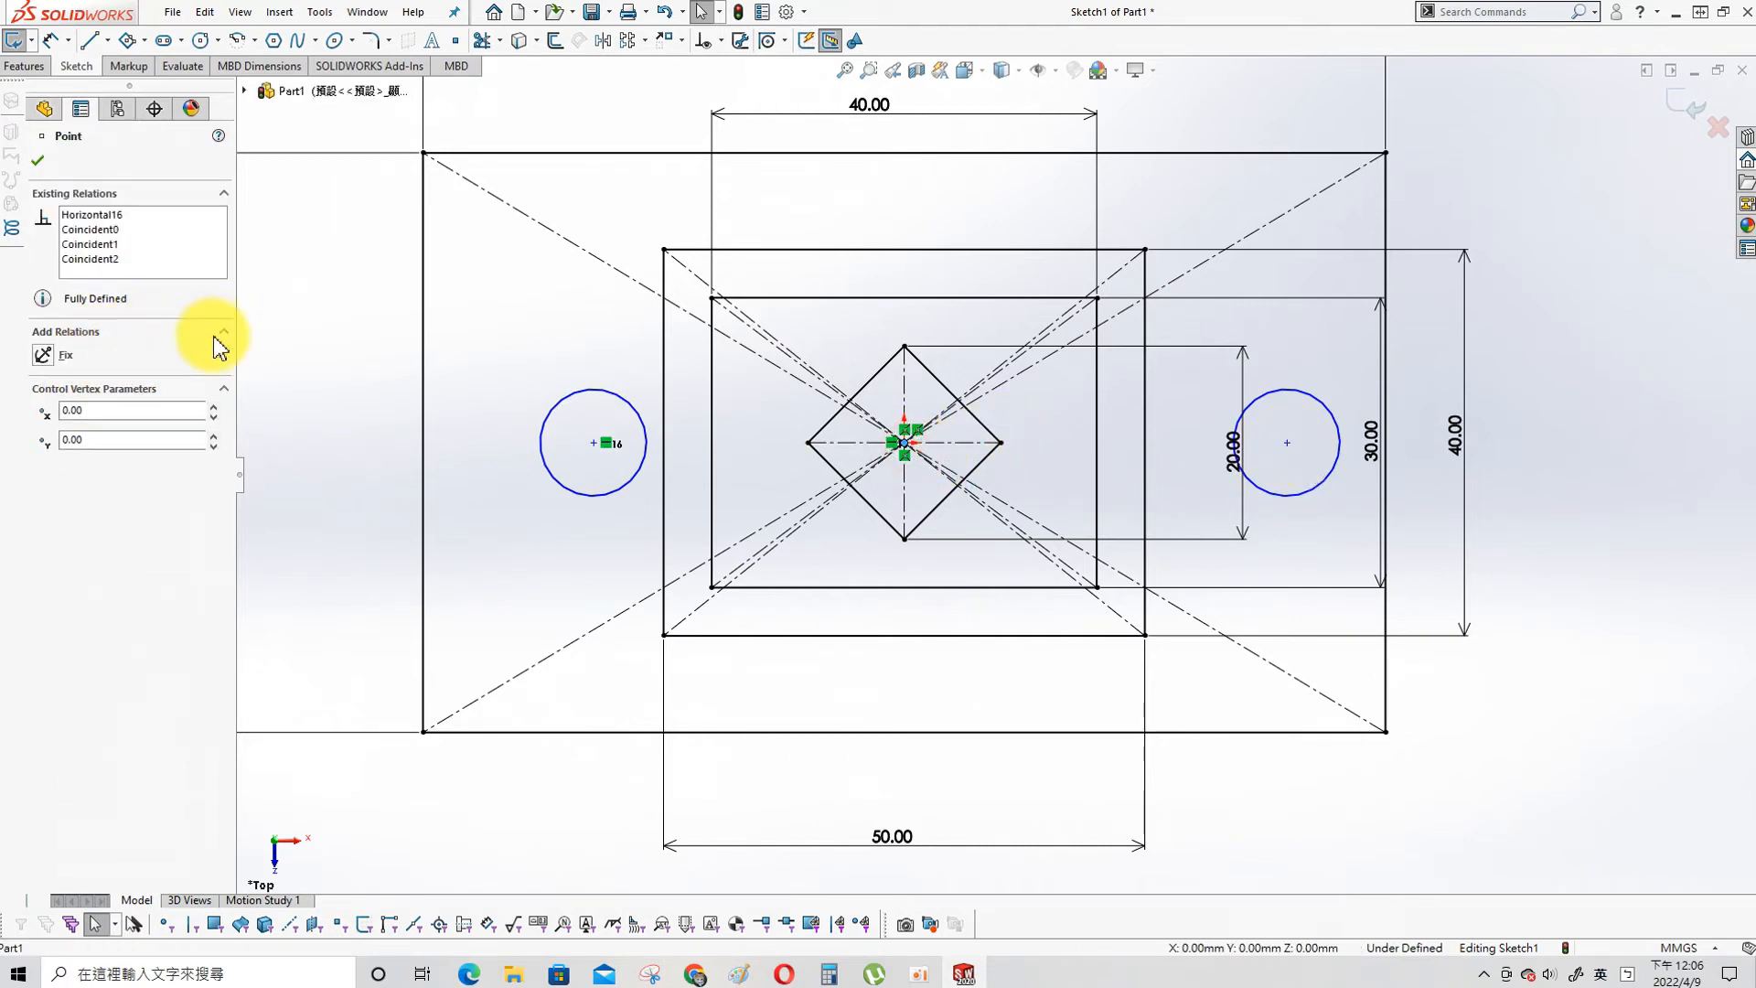
# - Try to make the right circle's centre coincident with the diamond's horizontal diagonal
pyautogui.click(1287, 443)
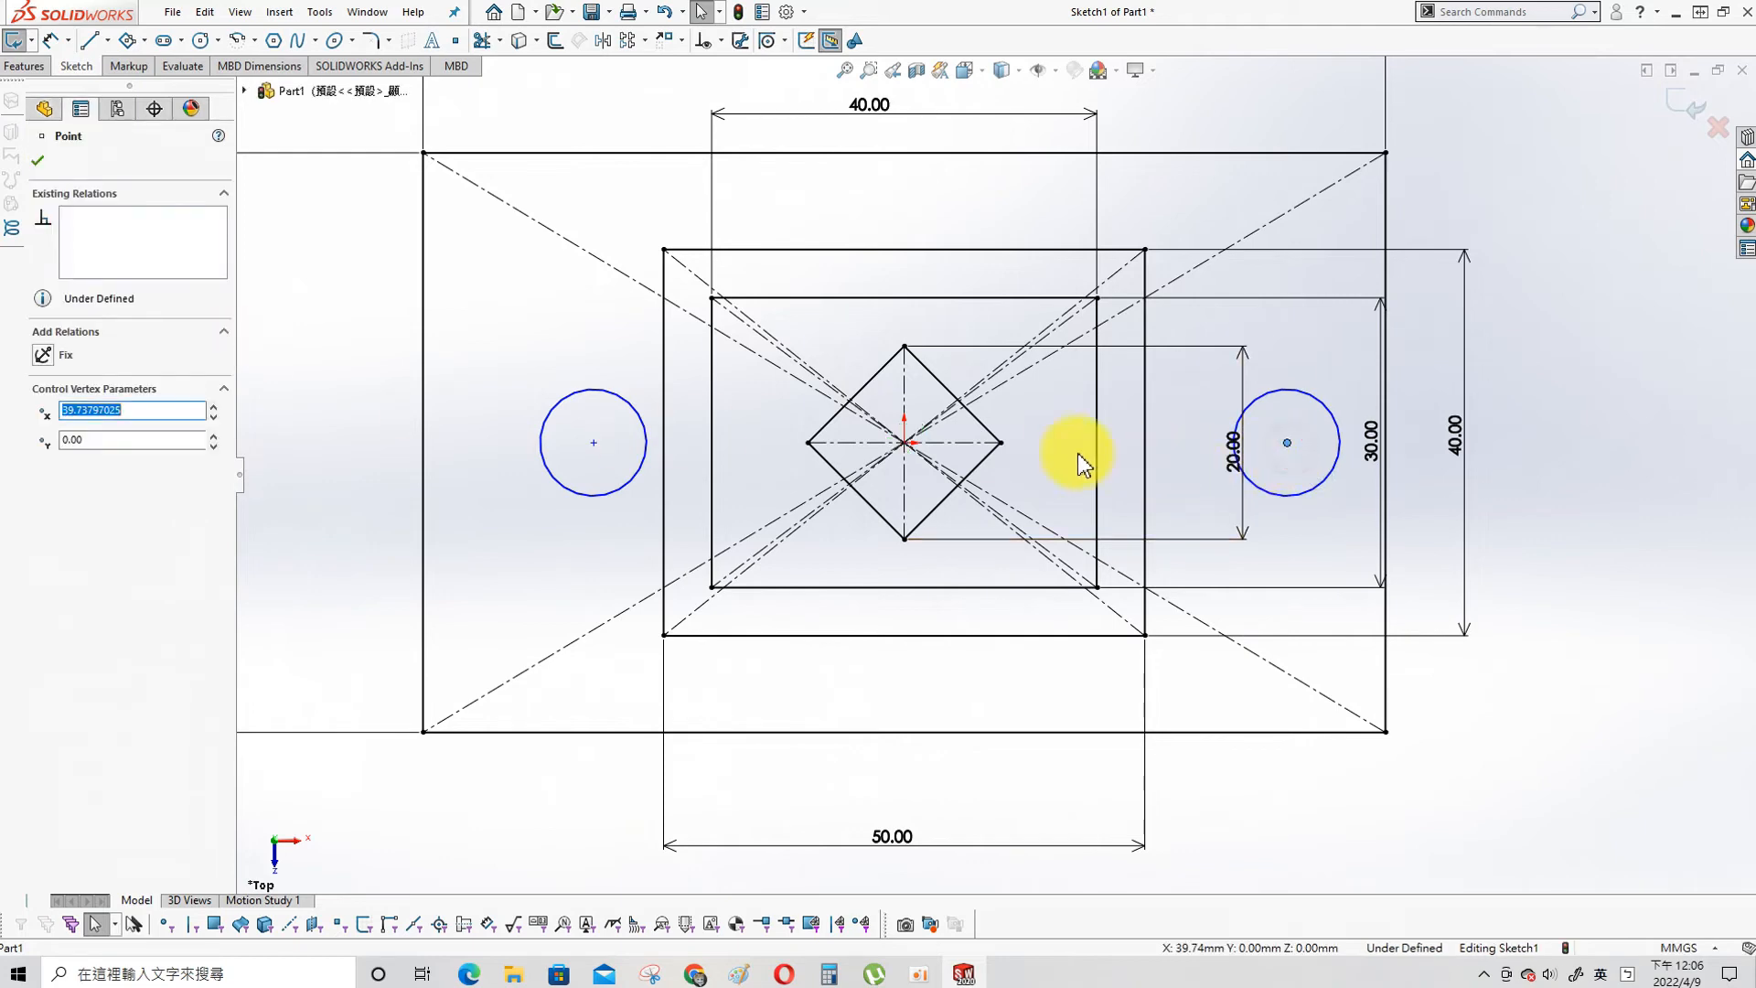
pyautogui.keyDown('ctrl'); pyautogui.click(943, 443); pyautogui.keyUp('ctrl')
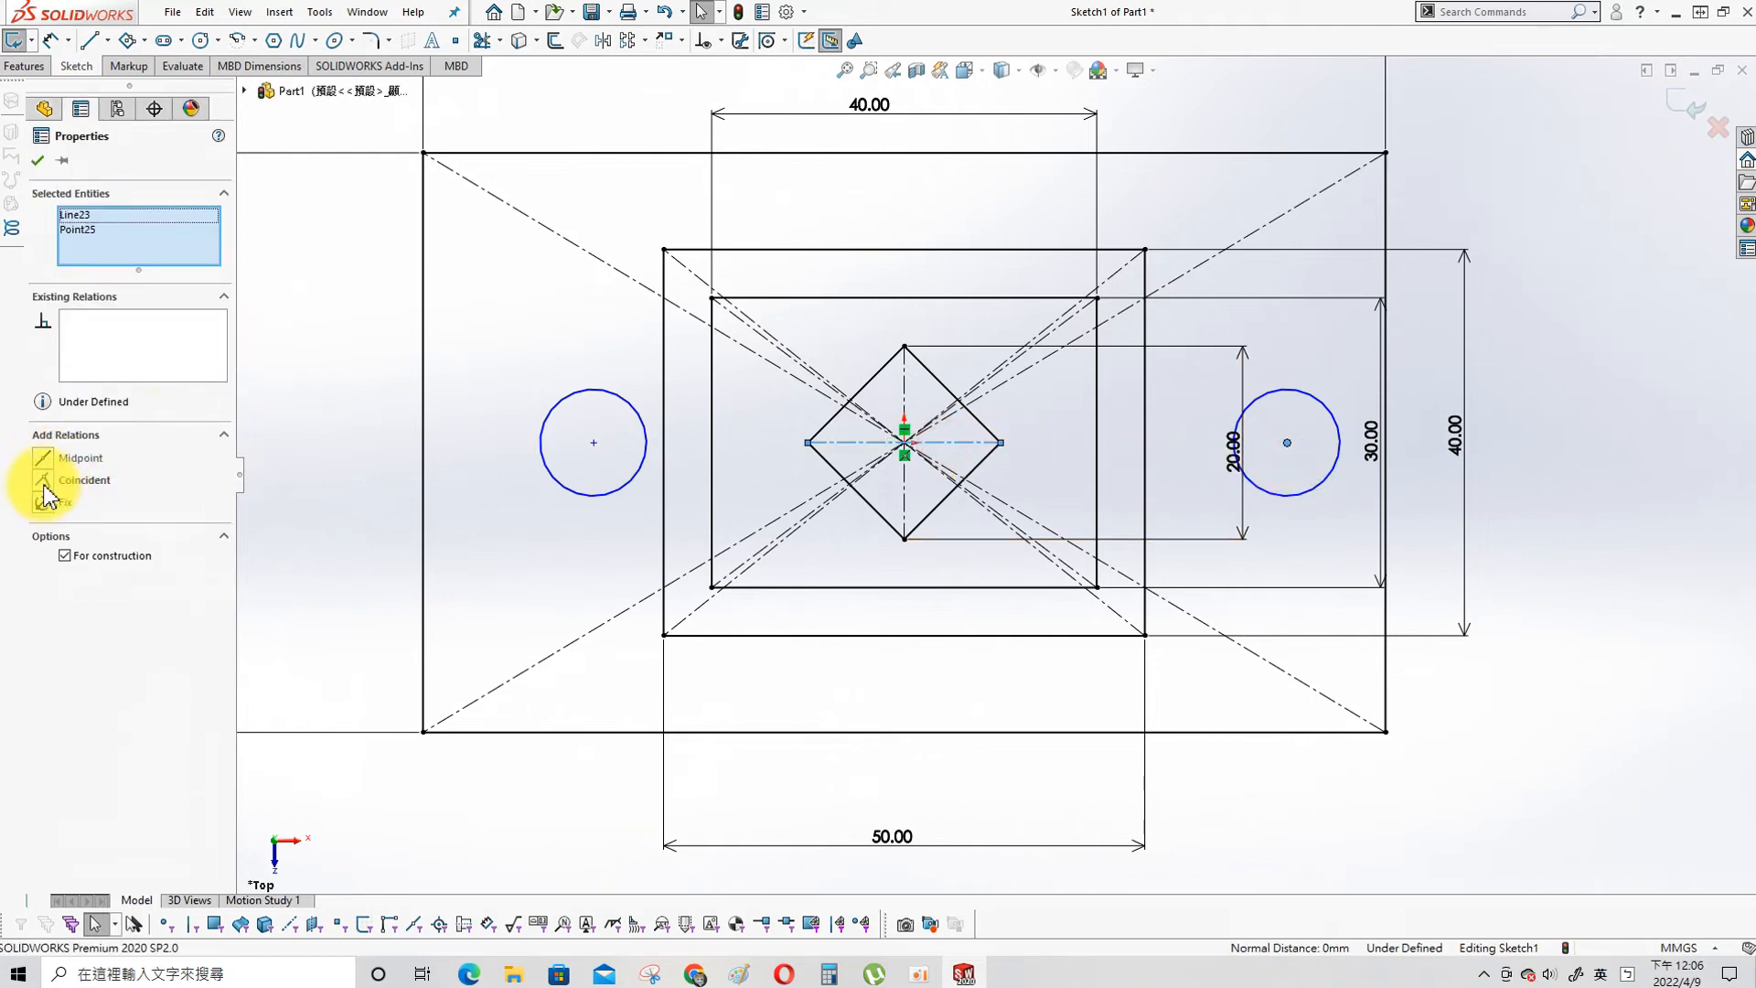
pyautogui.press('Escape')
# - Dimension the left circle's diameter to 12 mm
pyautogui.press('s')
pyautogui.click(448, 470)
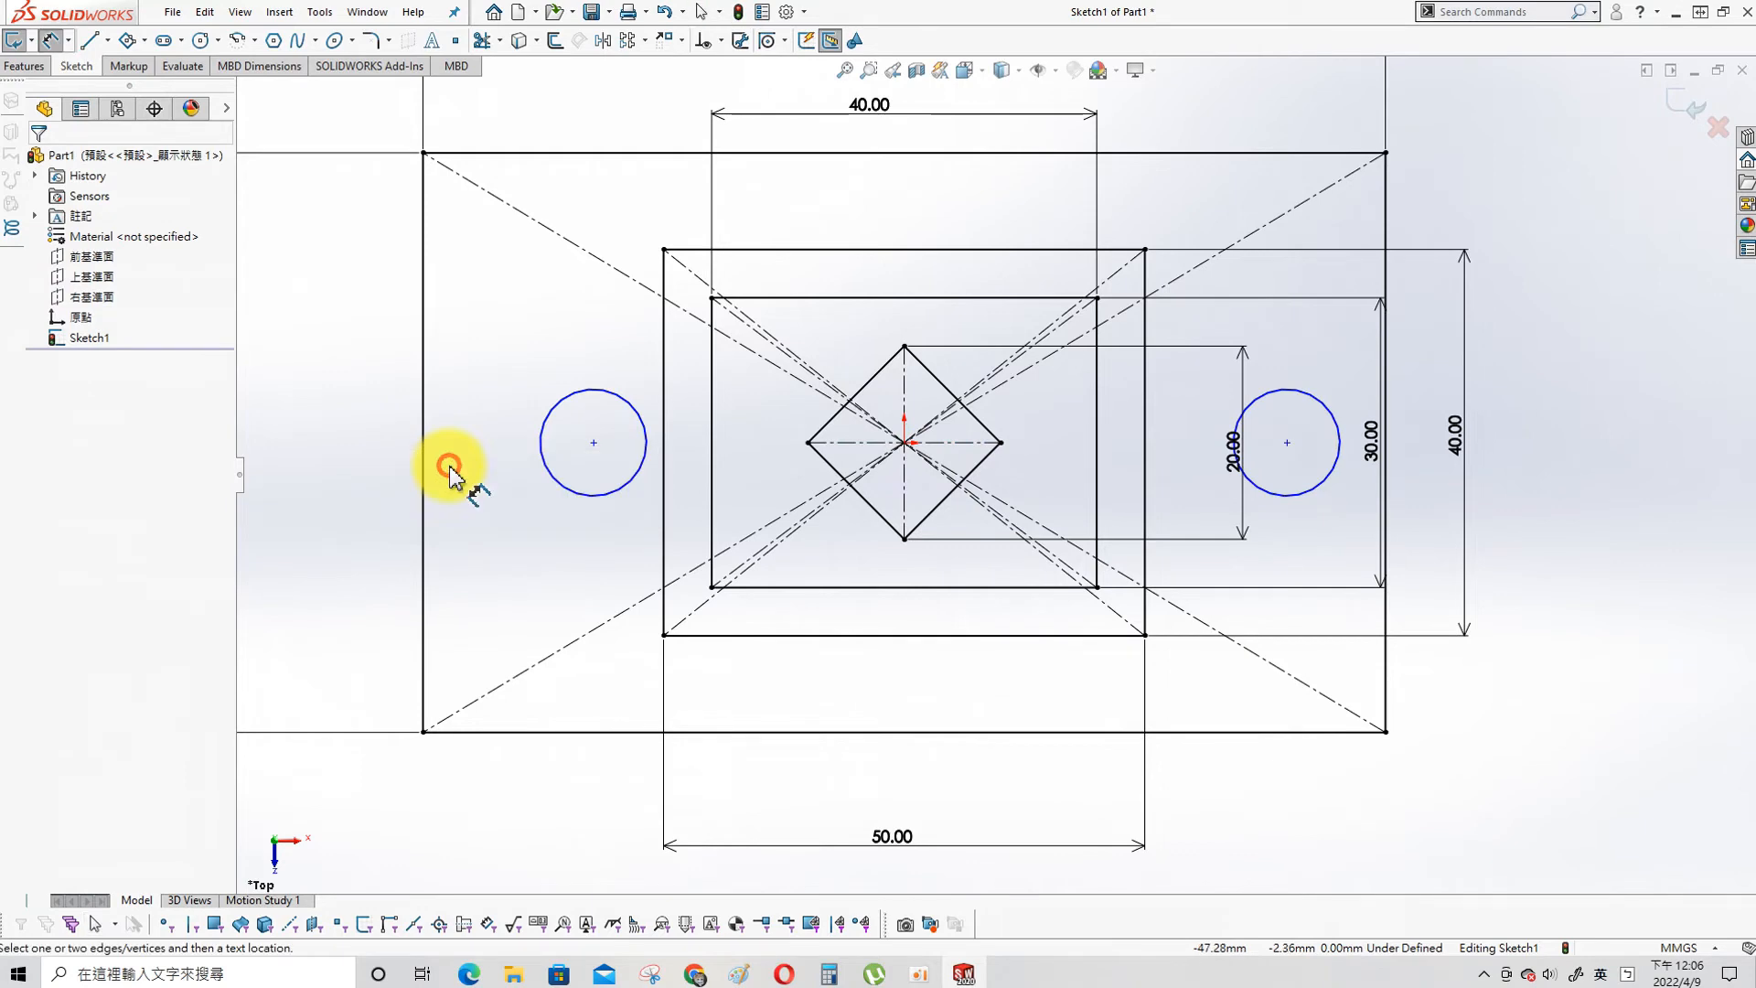
pyautogui.click(560, 403)
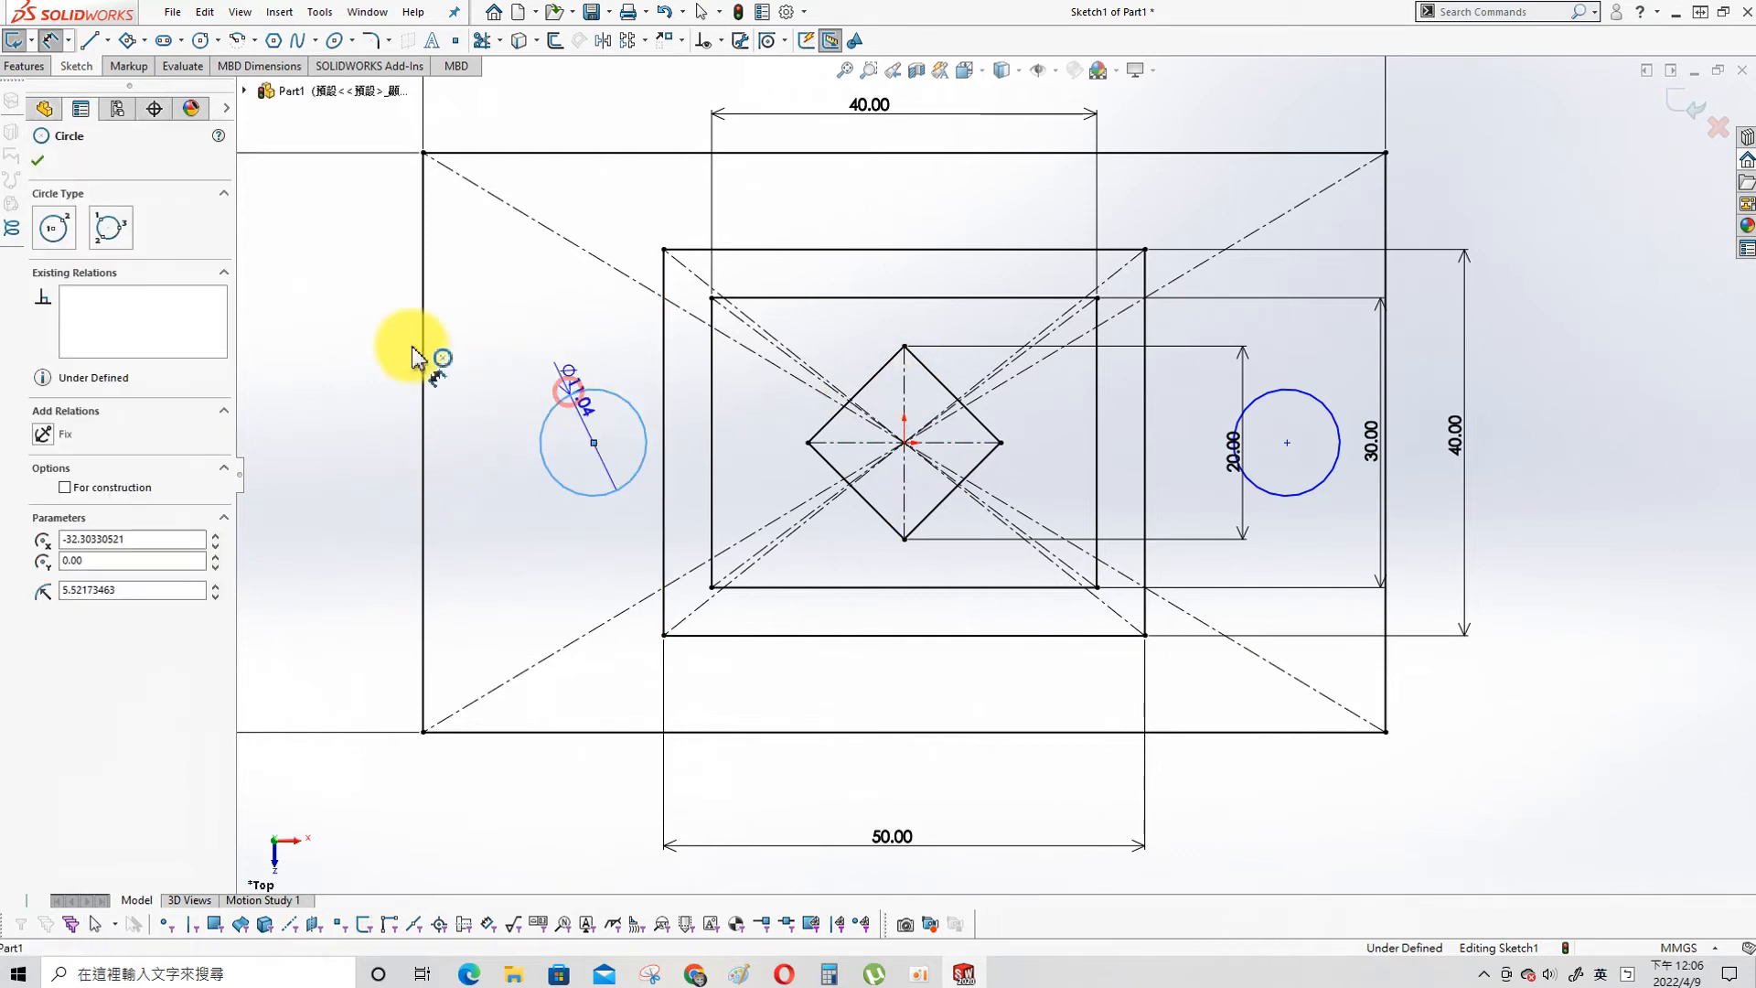
pyautogui.click(378, 338)
pyautogui.write('12')
pyautogui.press('Return')
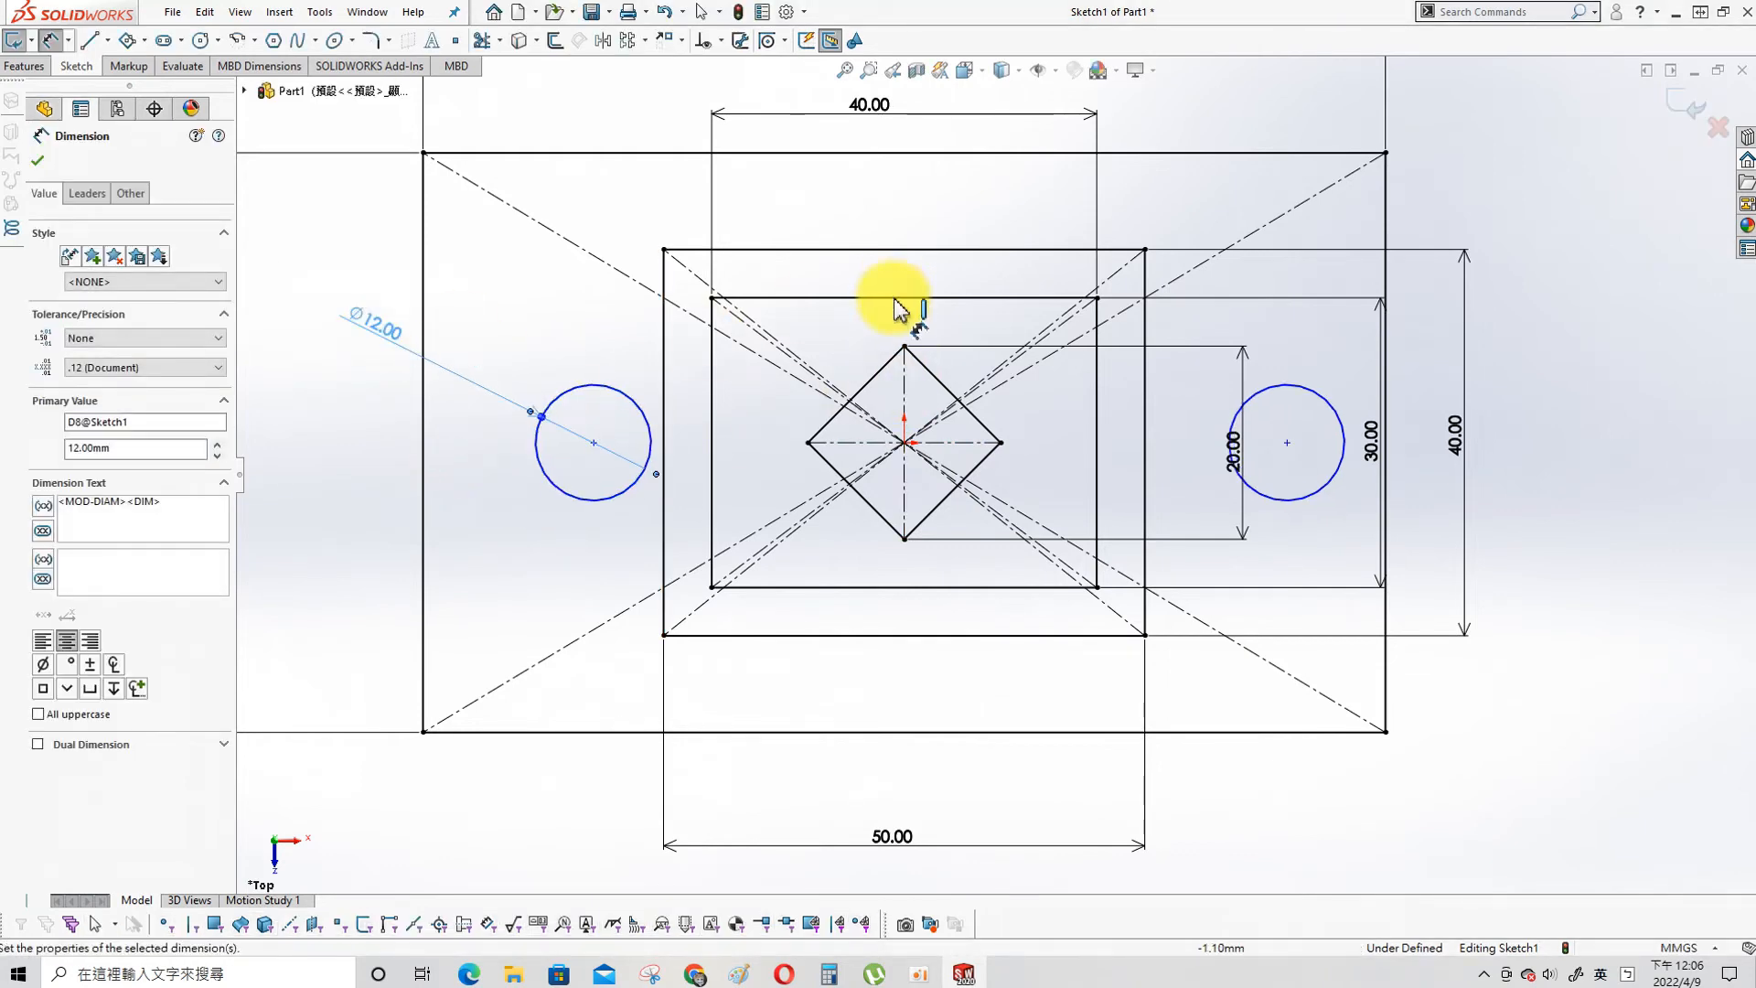
# - Dimension the horizontal distance between the two circle centres to 80 mm
pyautogui.click(590, 446)
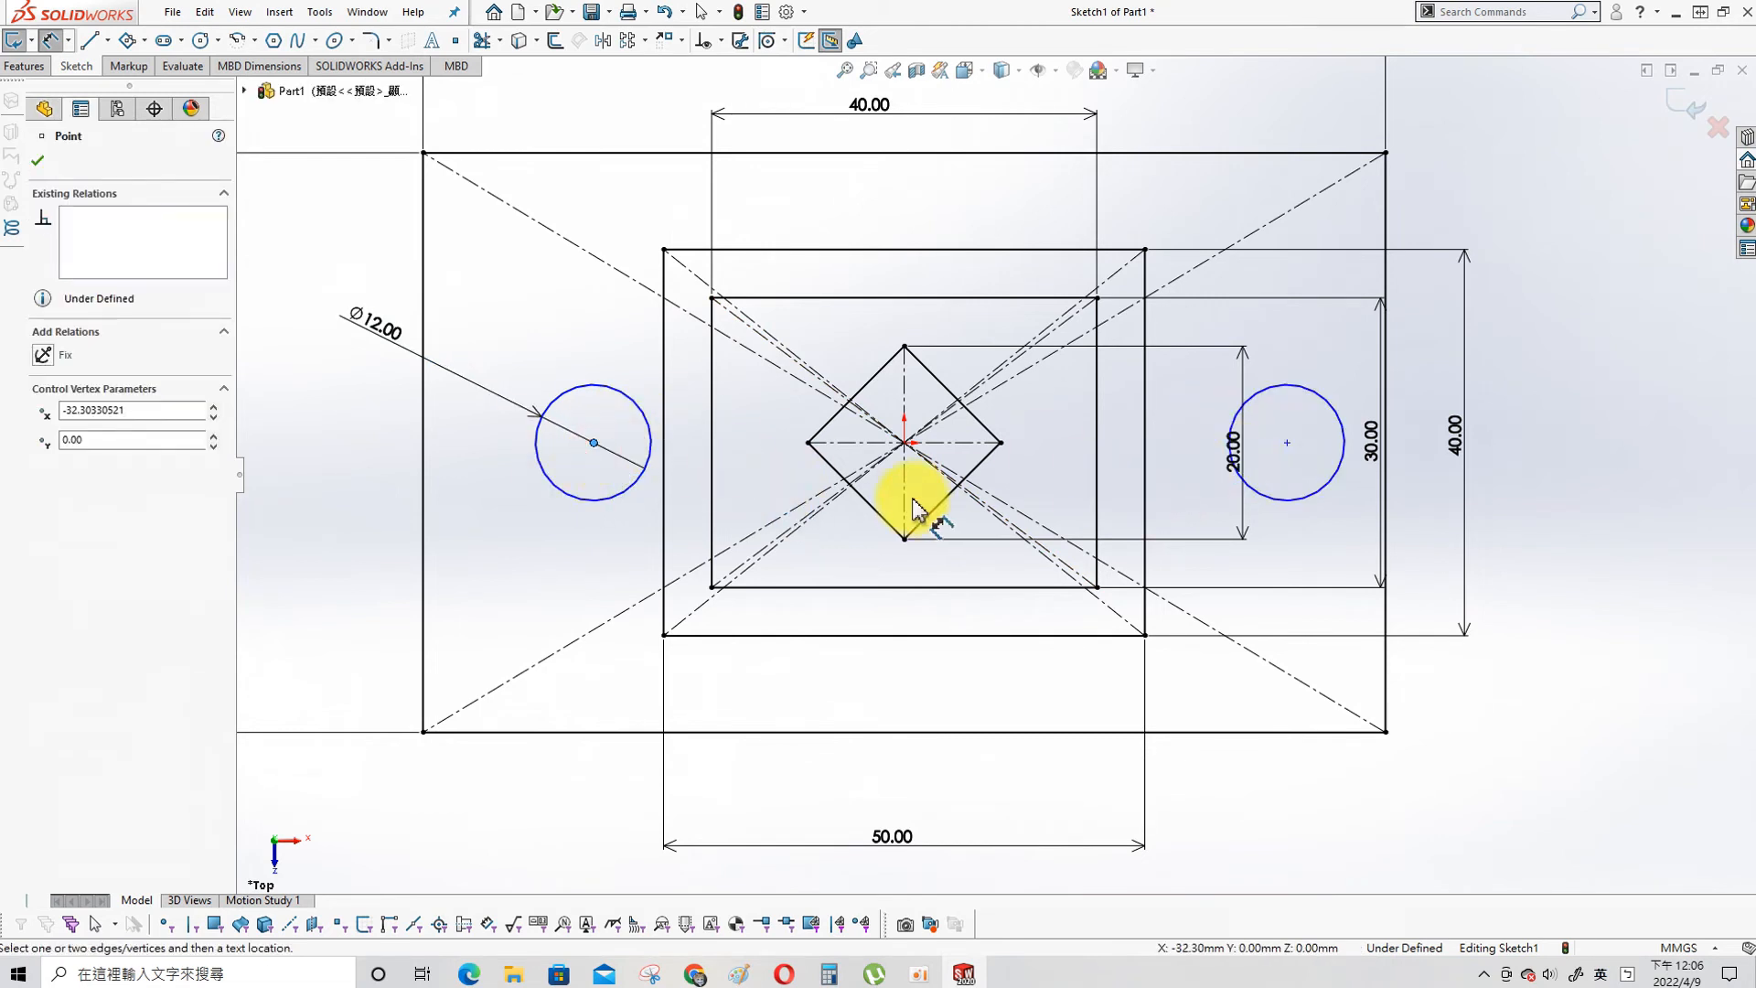
pyautogui.click(1287, 445)
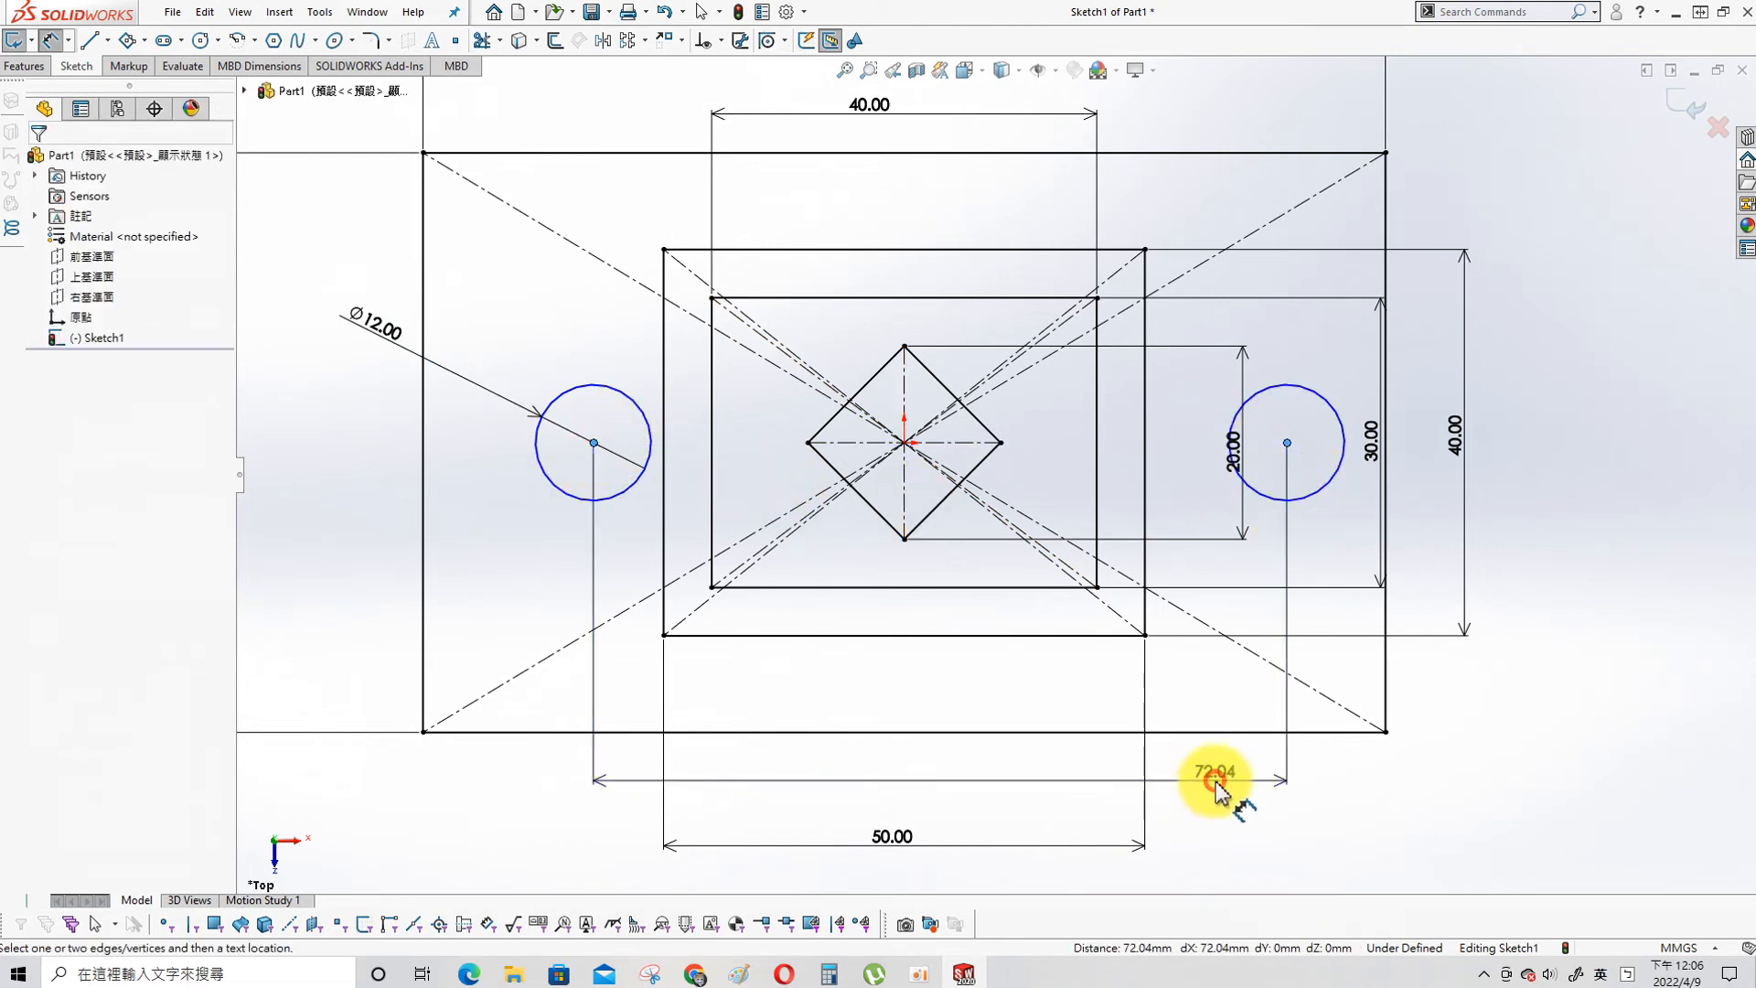
pyautogui.click(1221, 777)
pyautogui.write('80')
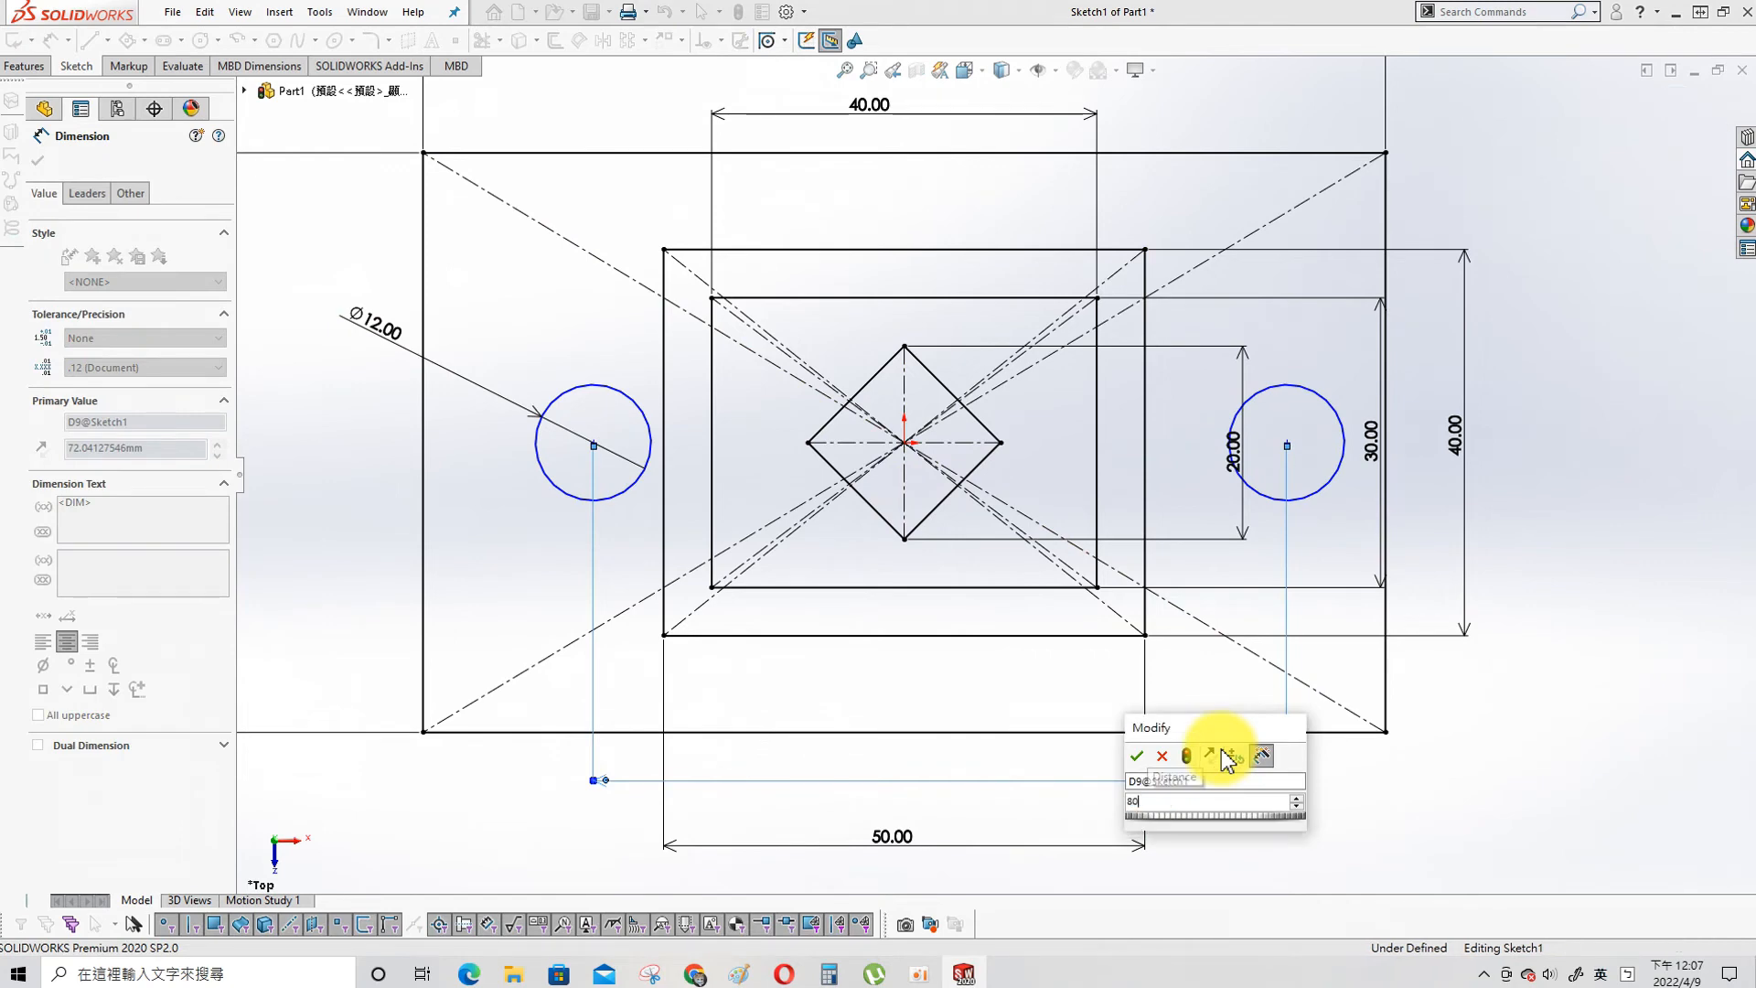
pyautogui.press('Return')
pyautogui.press('Escape')
# - Make the two circles symmetric about the diamond's vertical diagonal and exit the layout sketch
pyautogui.click(624, 409)
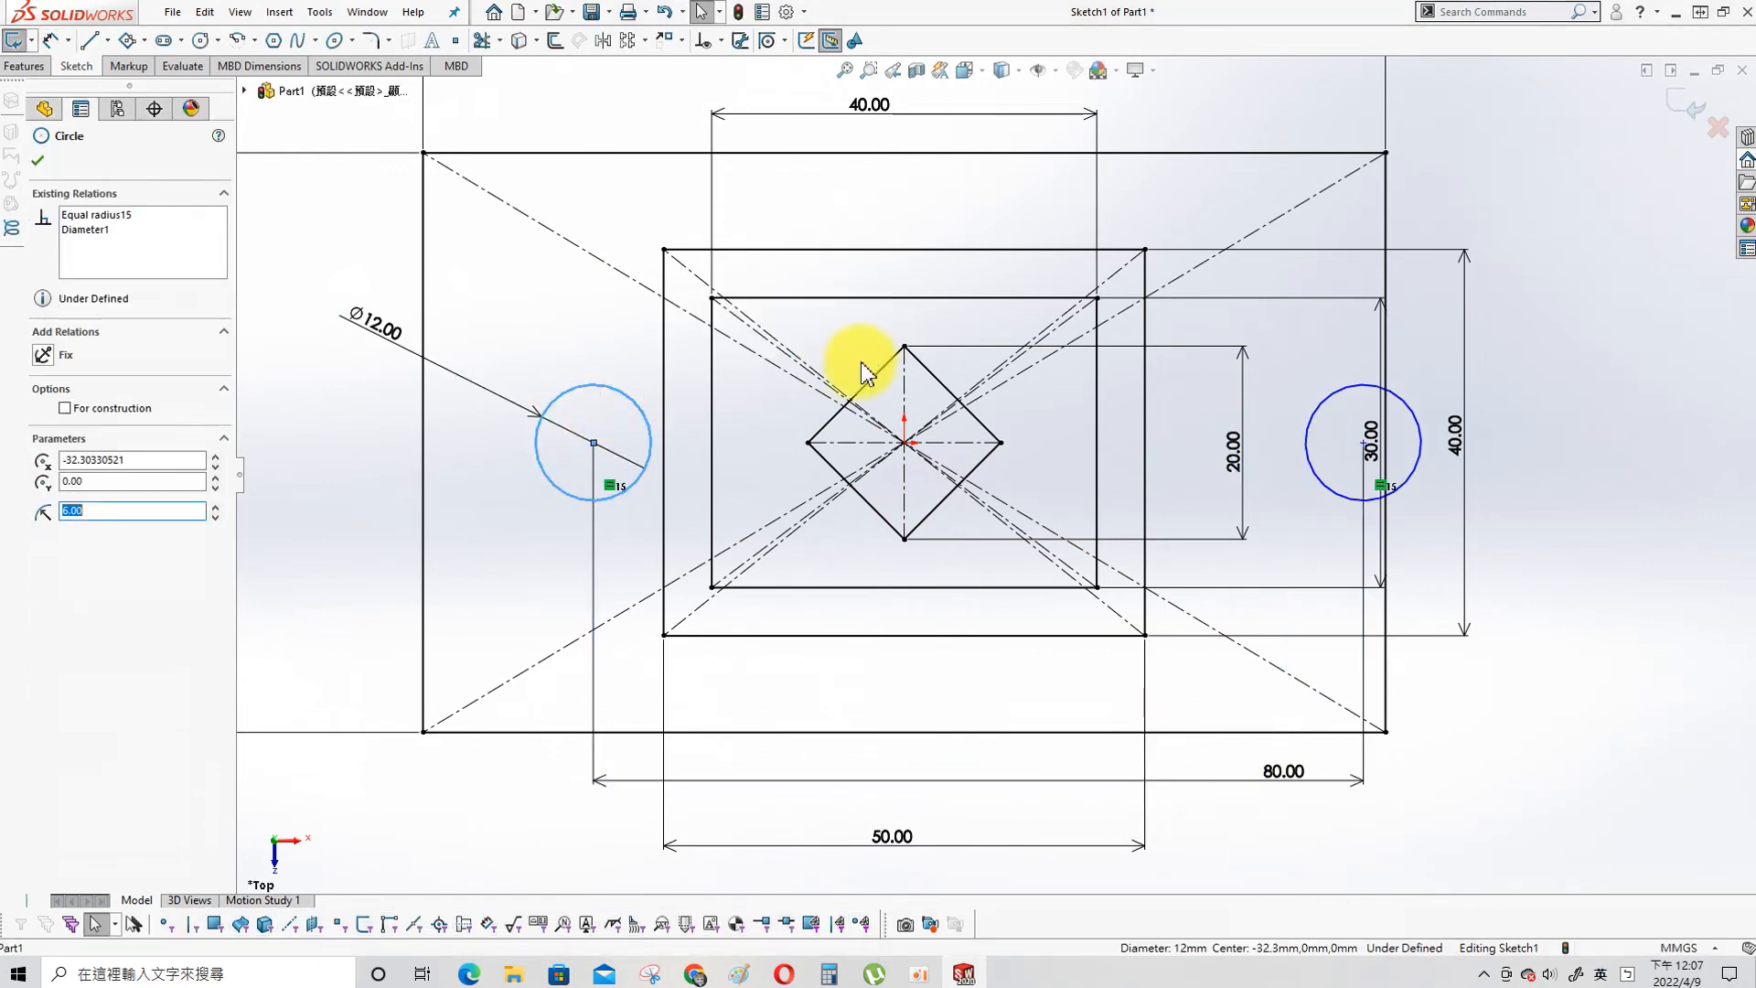
pyautogui.keyDown('ctrl'); pyautogui.click(1357, 384); pyautogui.keyUp('ctrl')
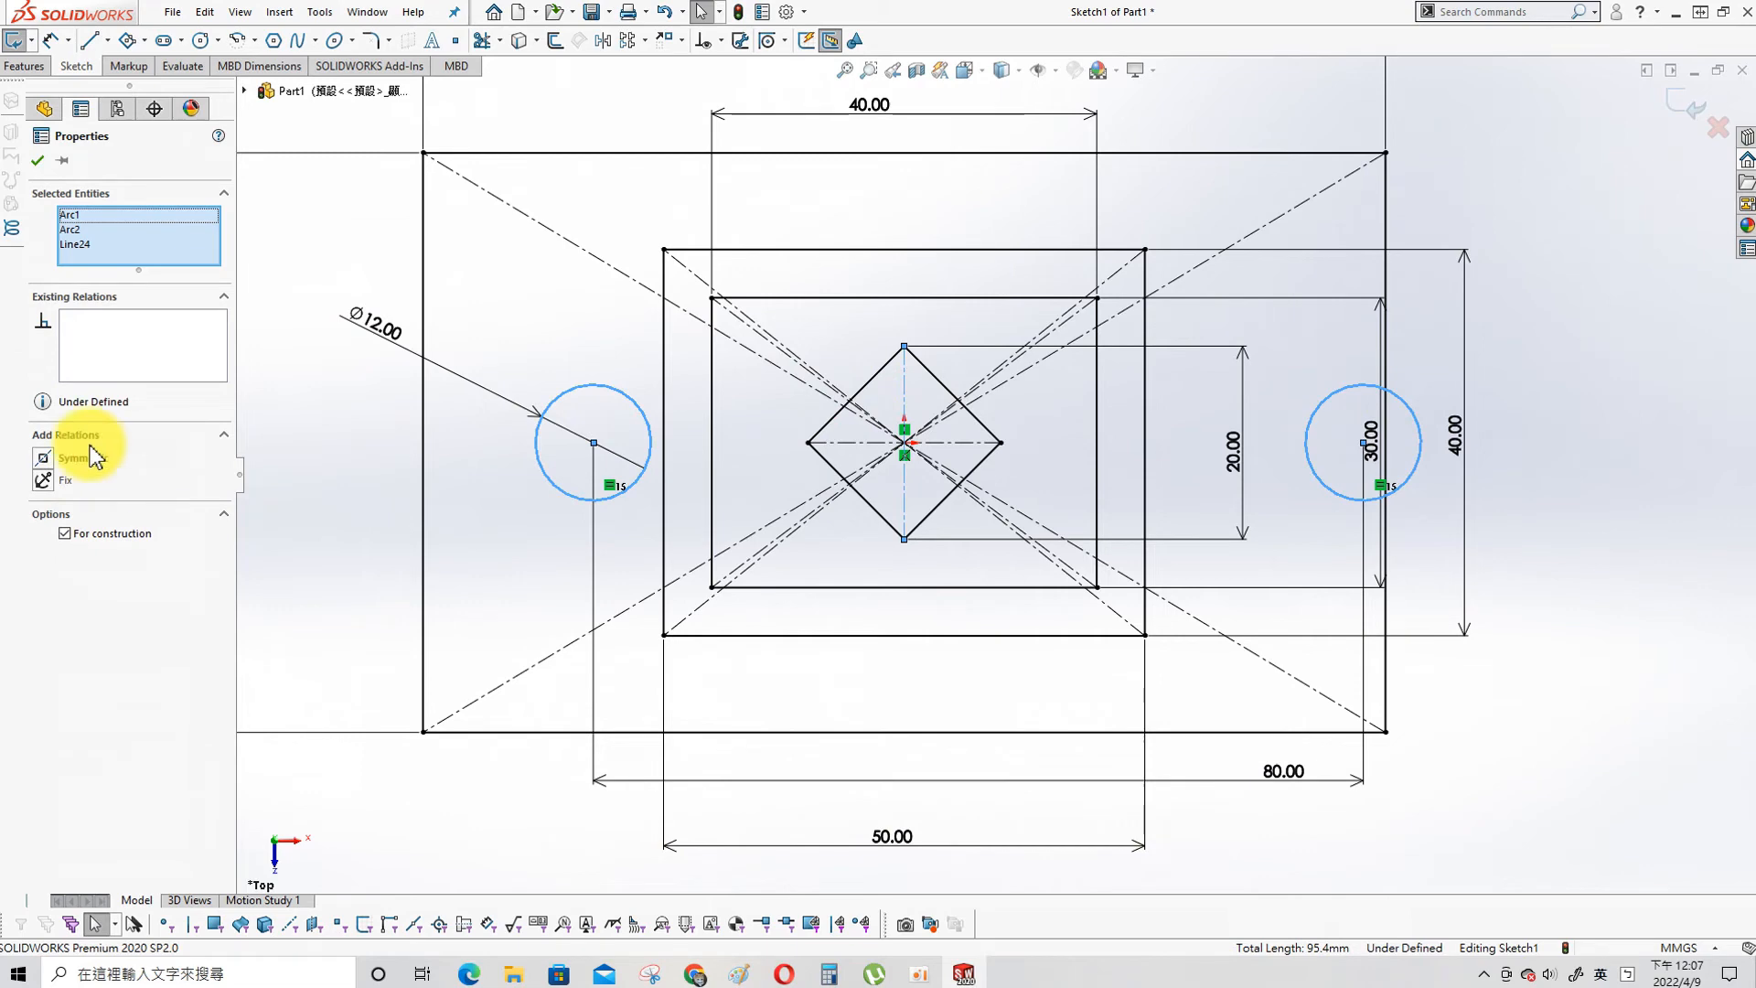
pyautogui.click(62, 458)
pyautogui.click(39, 164)
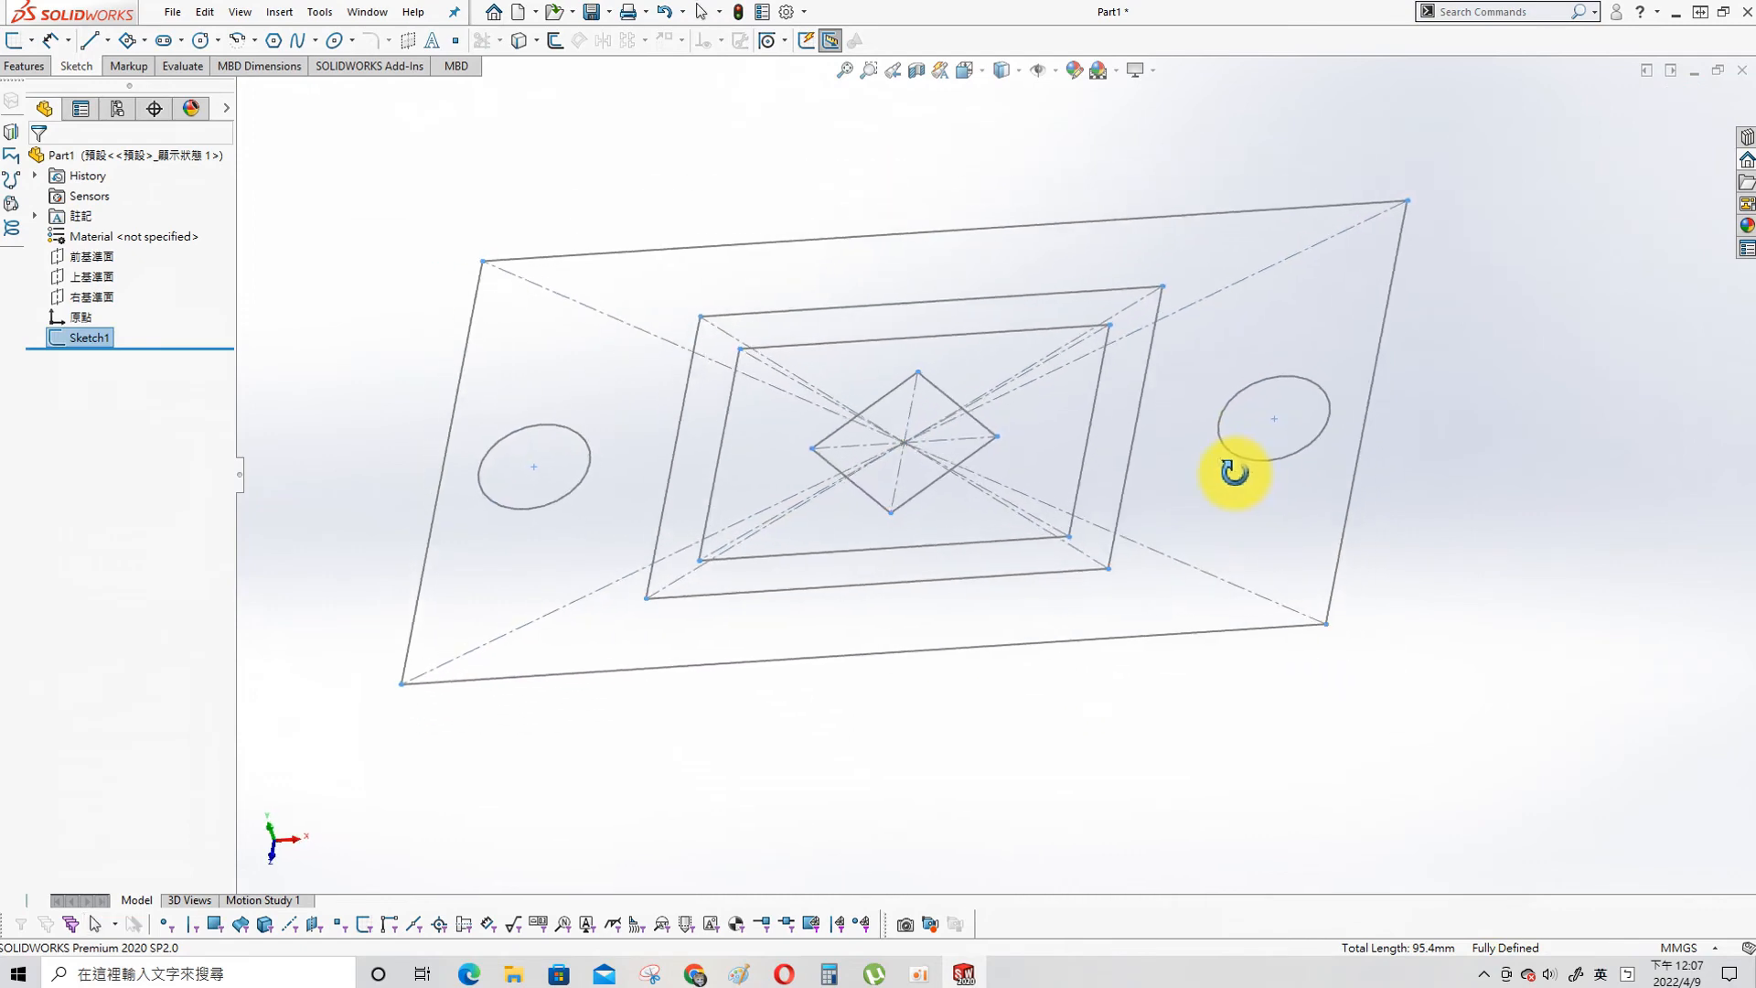
# - Start a sketch on the top plane (上基準面) and convert the four edges of the layout's outermost rectangle into it
pyautogui.click(87, 276)
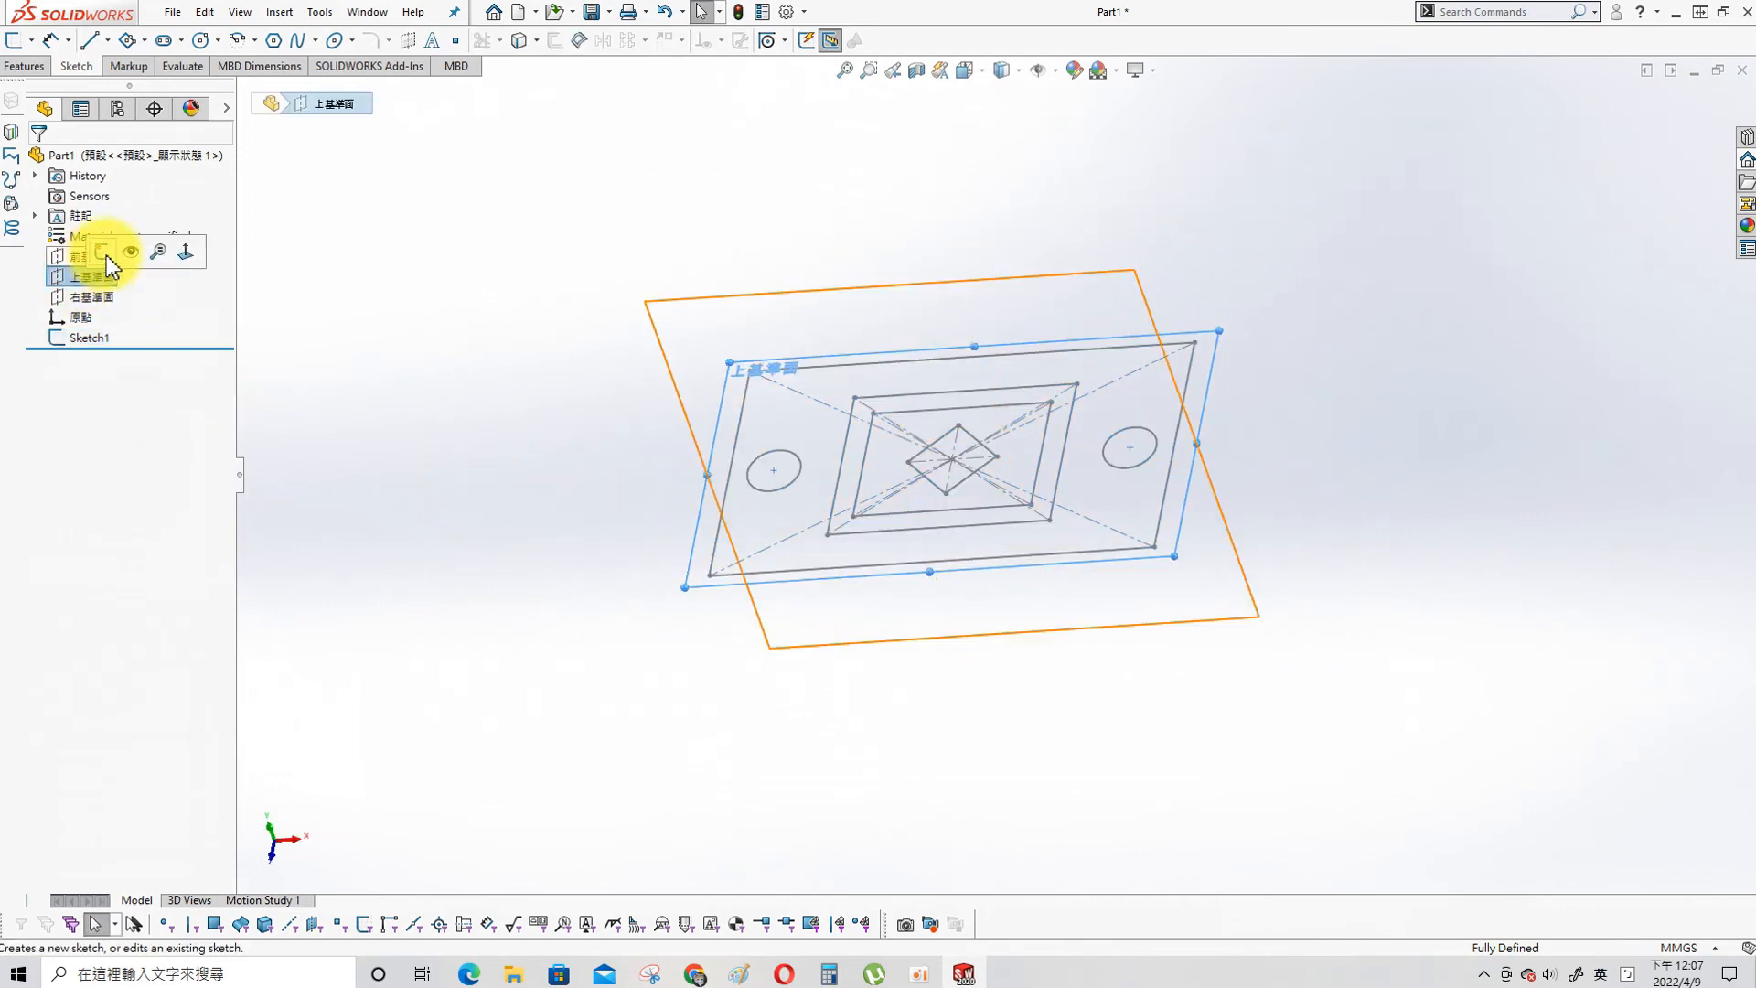
pyautogui.click(99, 249)
pyautogui.click(952, 565)
pyautogui.click(952, 560)
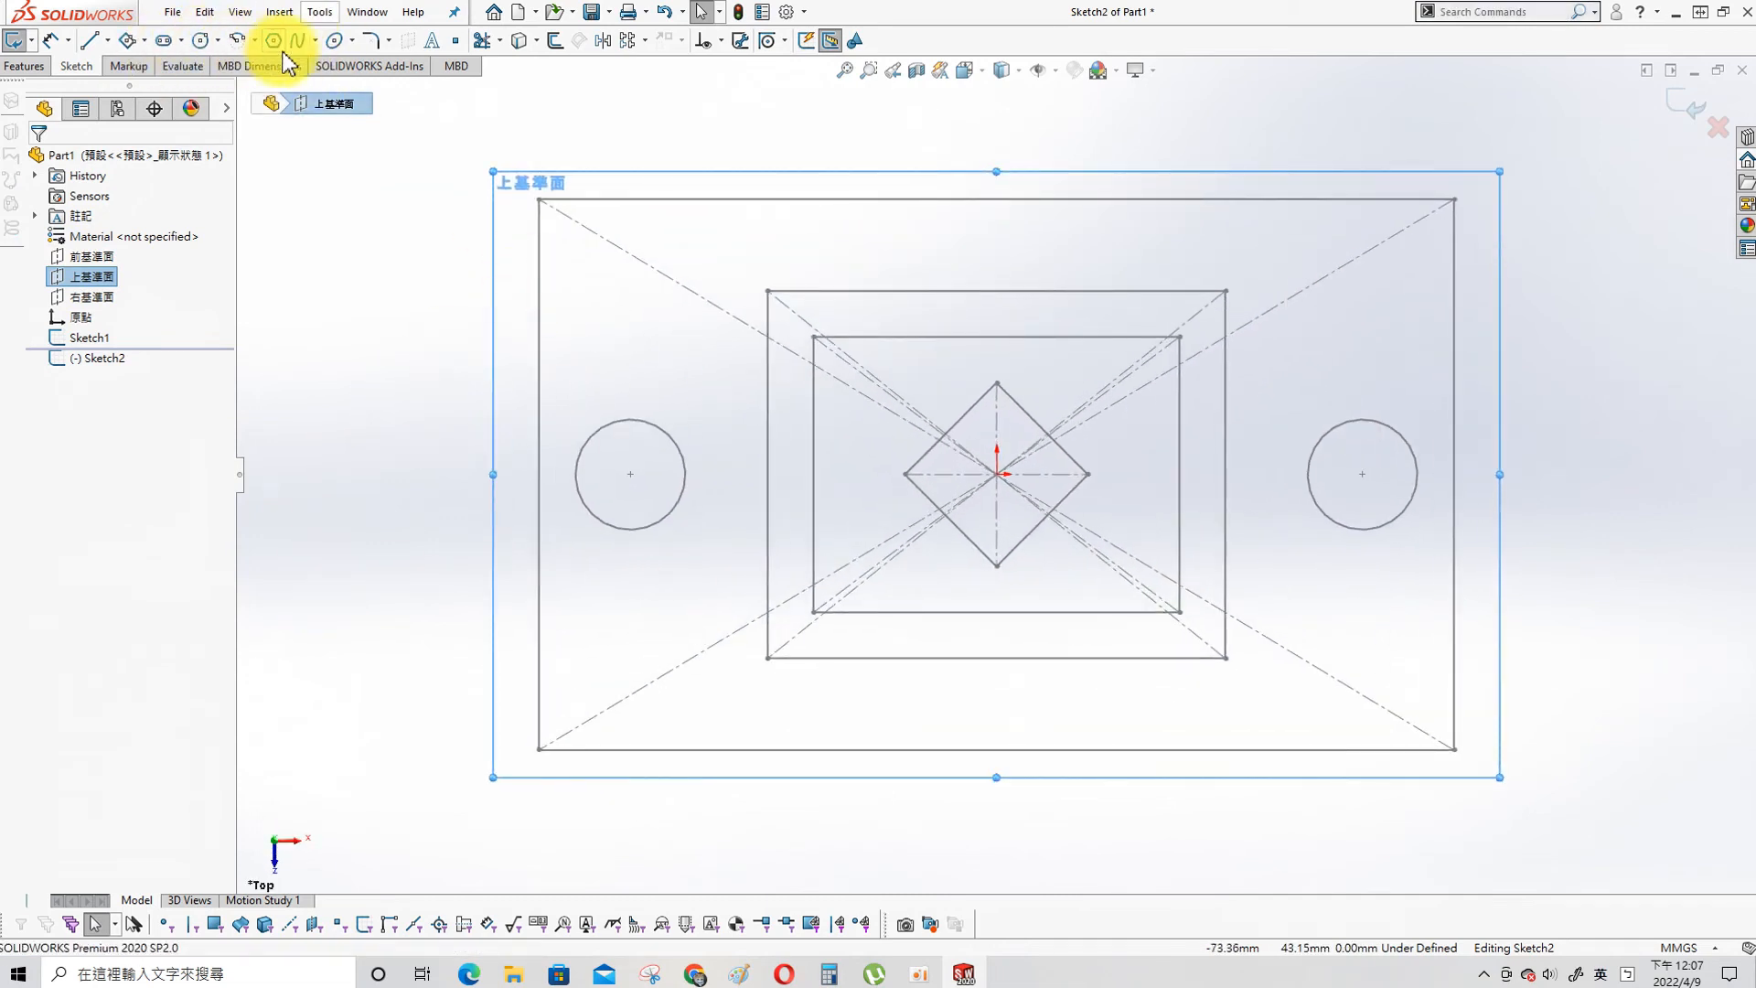
pyautogui.click(554, 41)
pyautogui.click(724, 201)
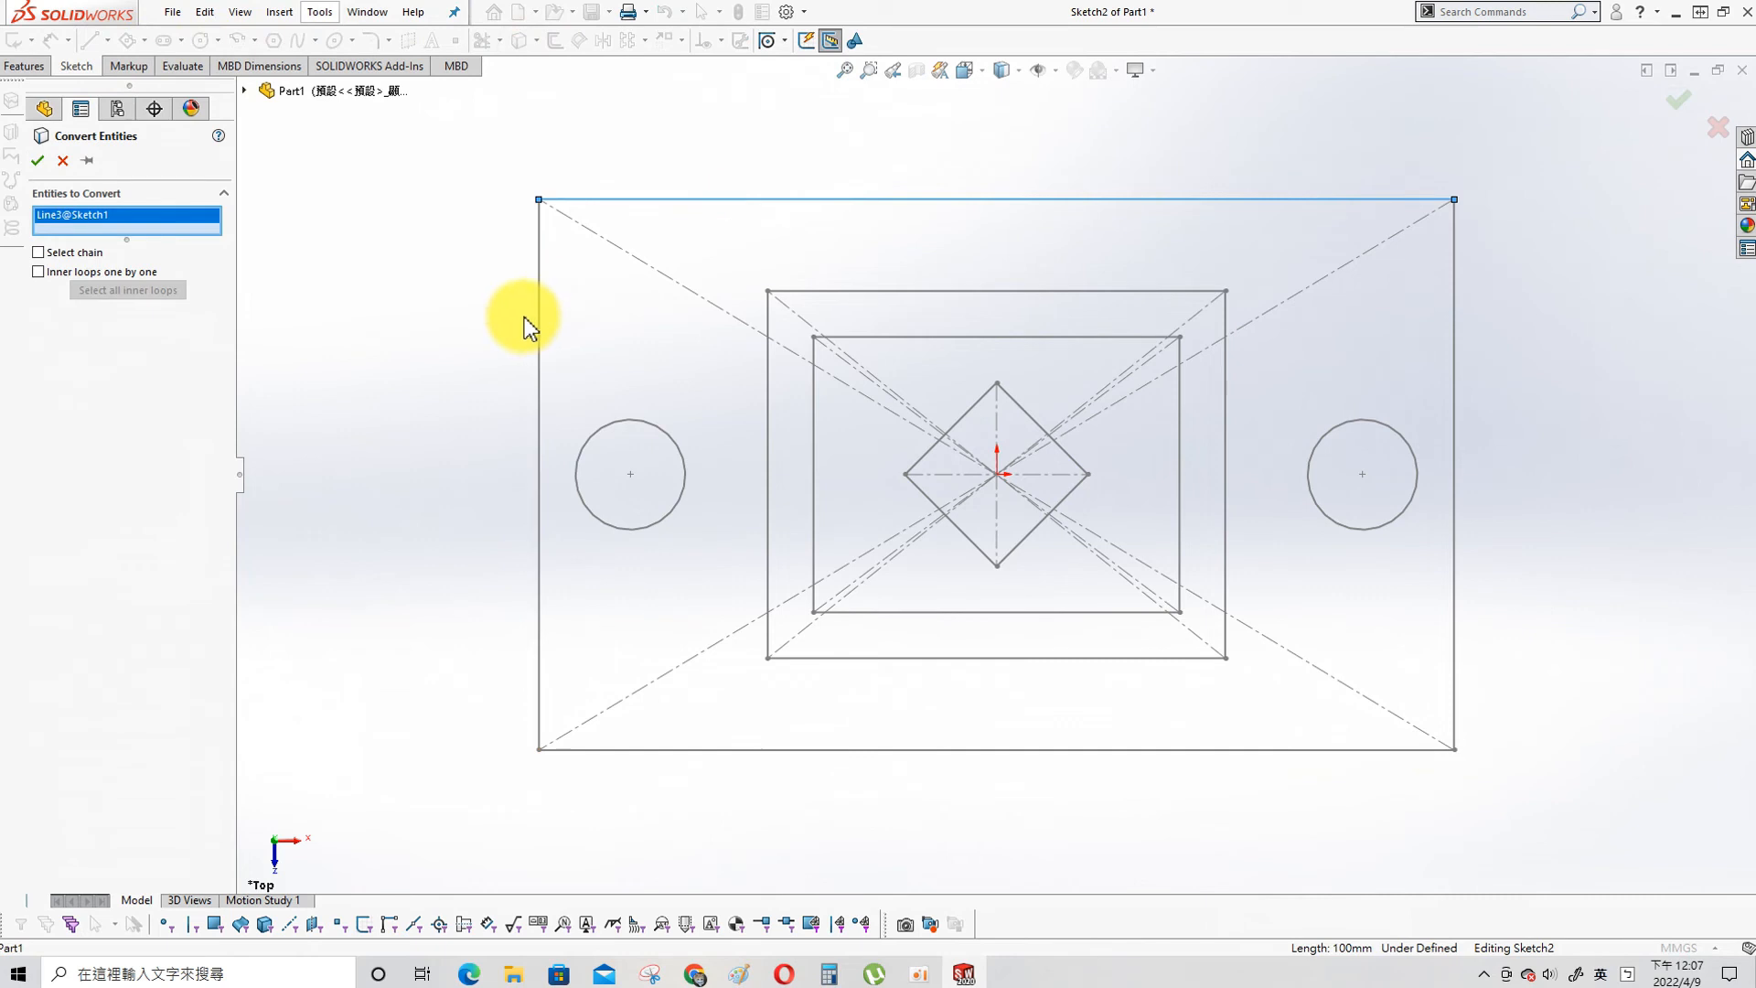
pyautogui.click(539, 311)
pyautogui.click(902, 750)
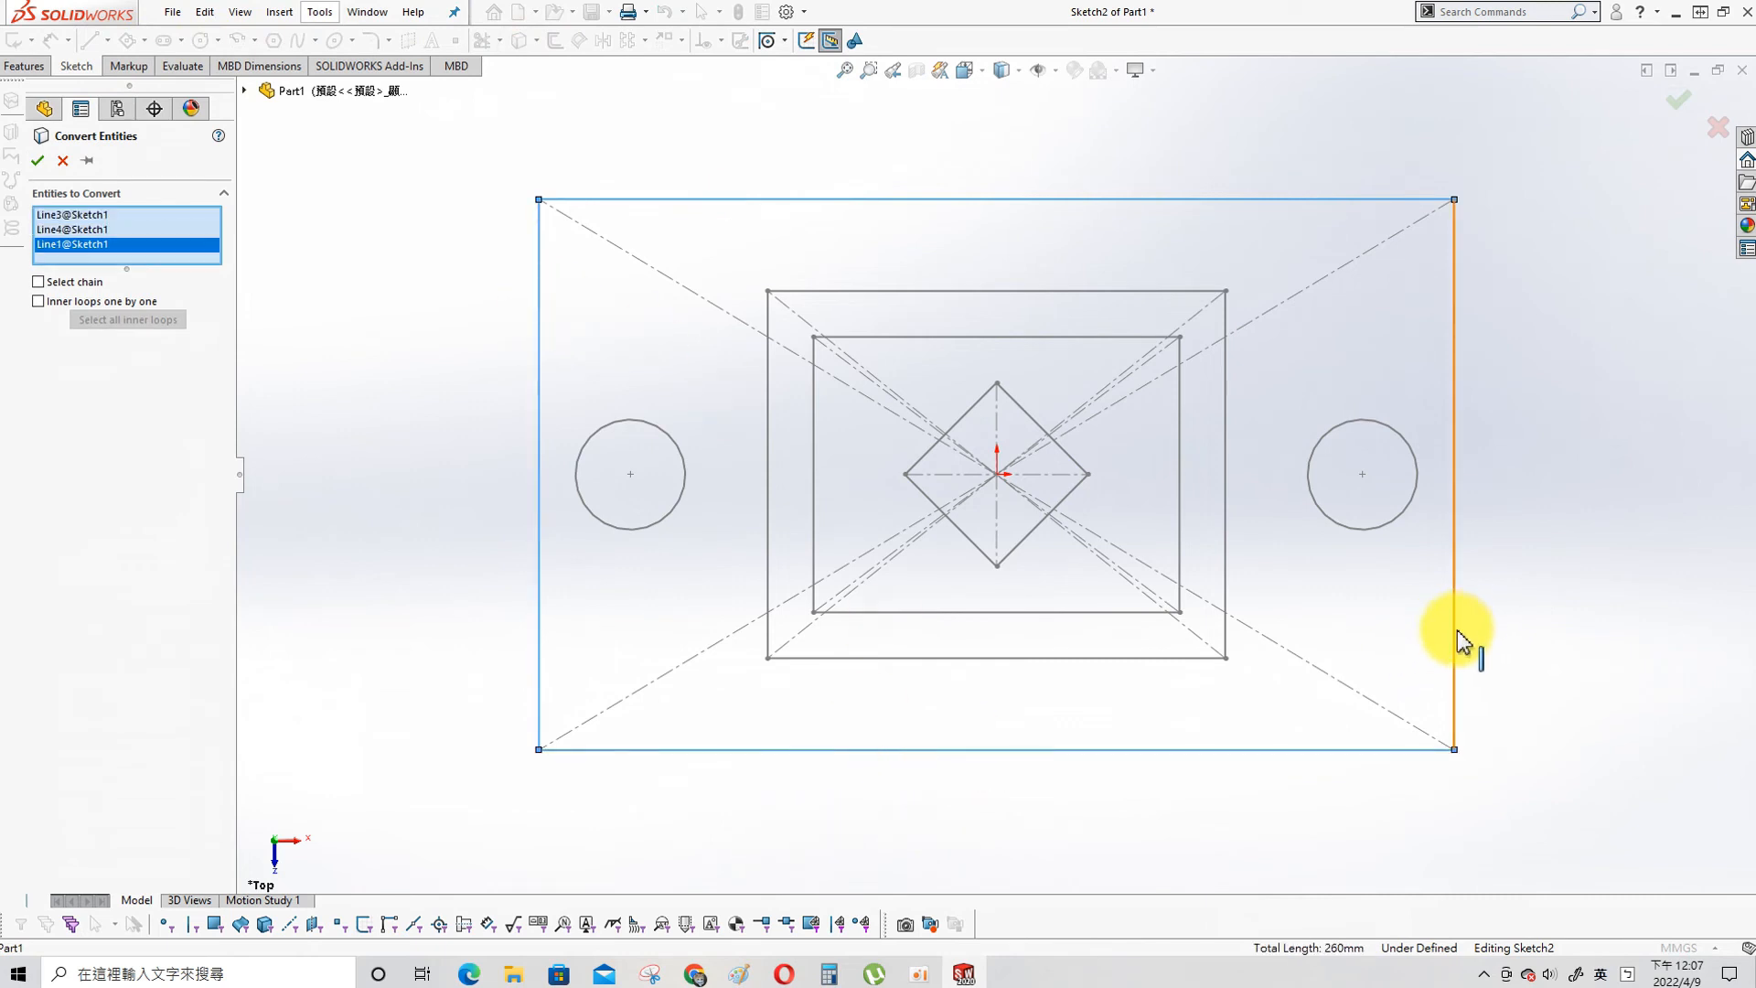
pyautogui.click(1454, 640)
pyautogui.click(37, 160)
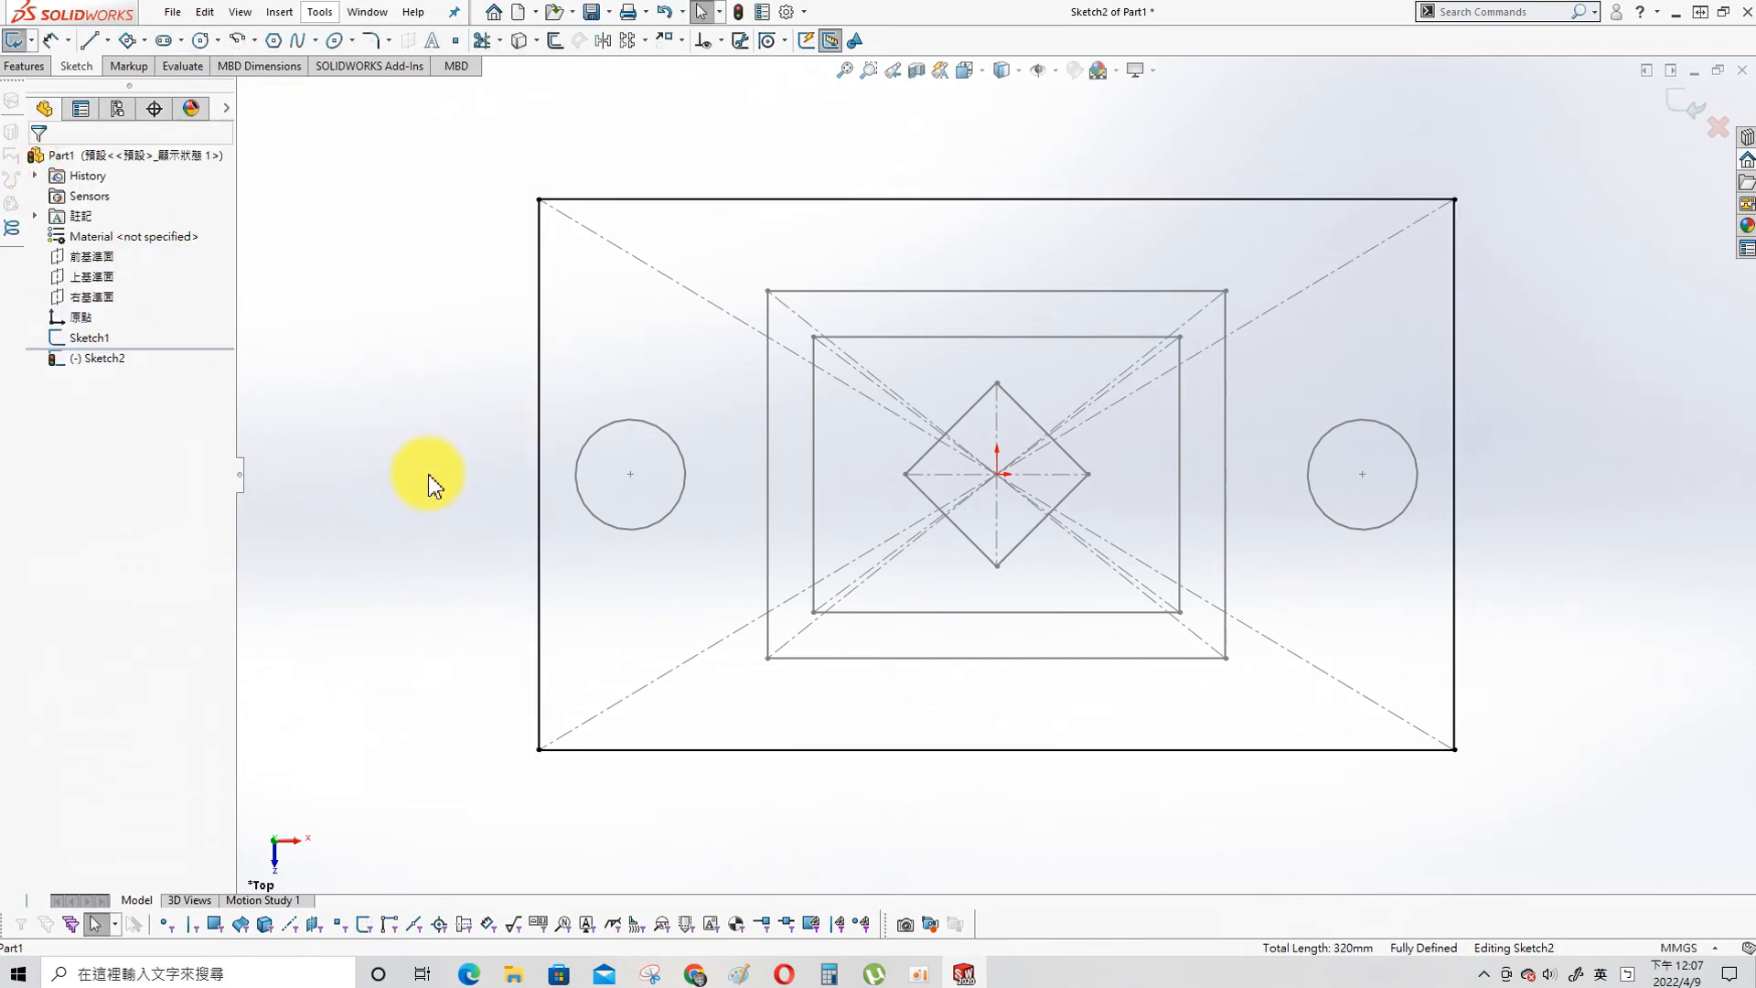
# - Extrude the outer rectangle 20 mm upward as the base plate
pyautogui.click(625, 532)
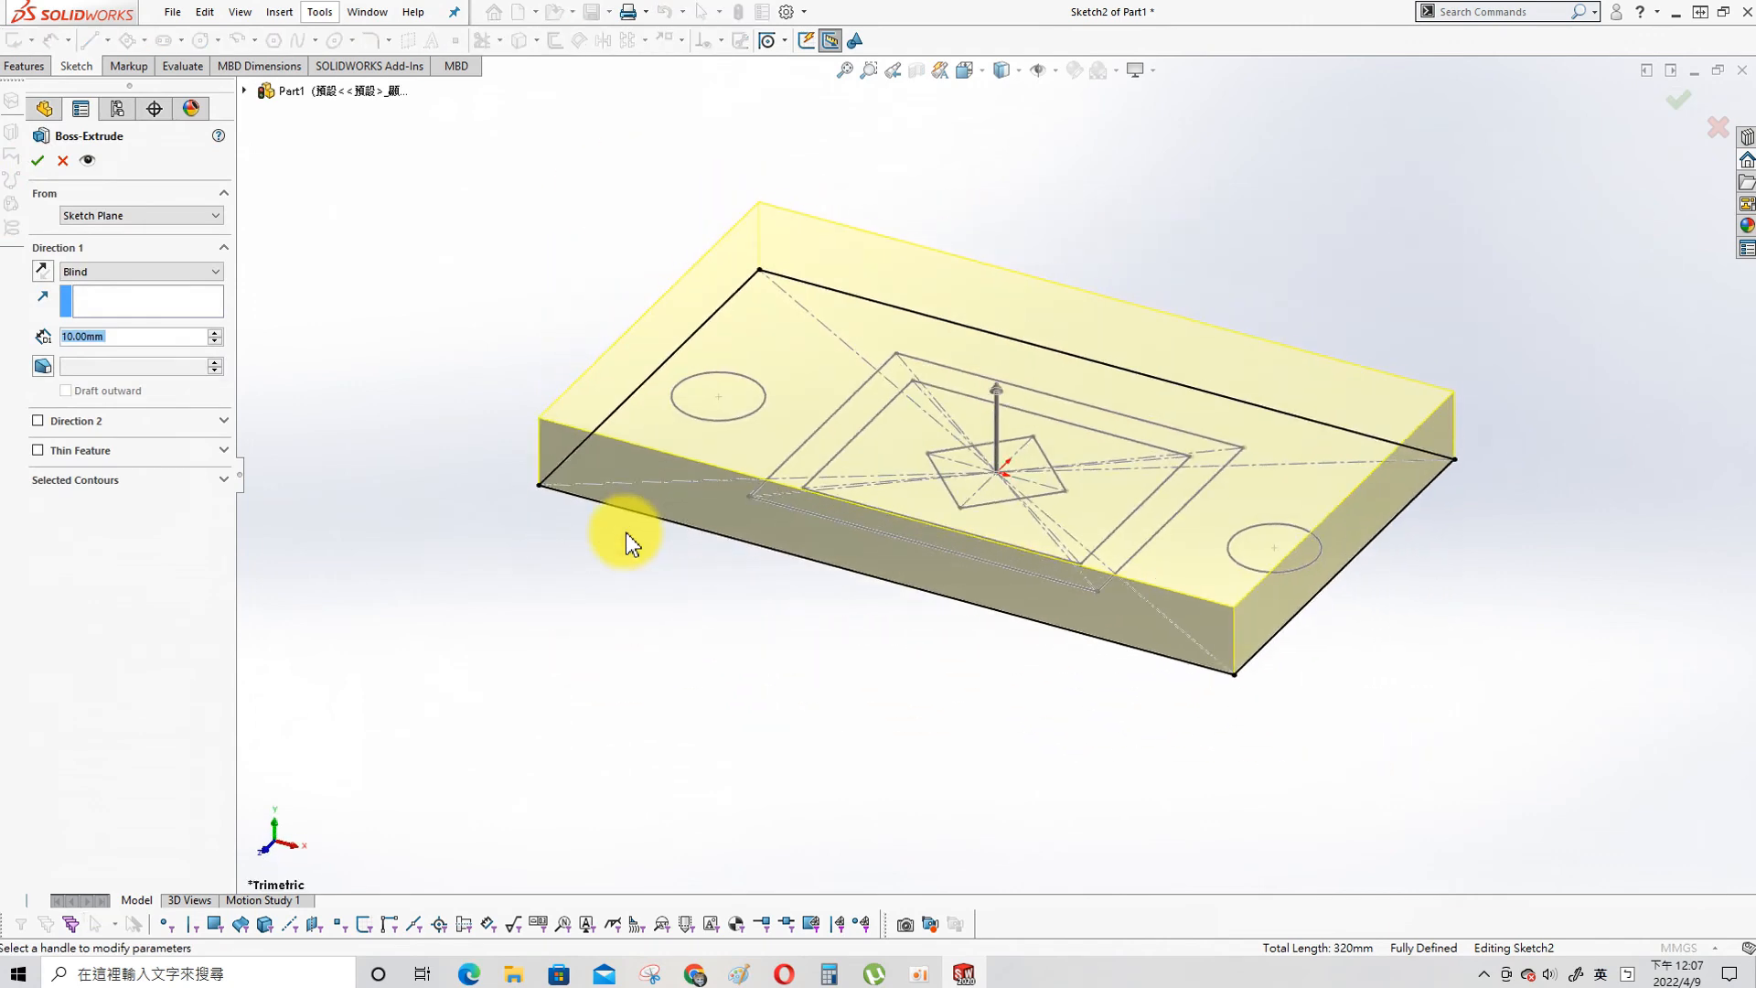
pyautogui.write('20')
pyautogui.press('Return')
pyautogui.click(38, 160)
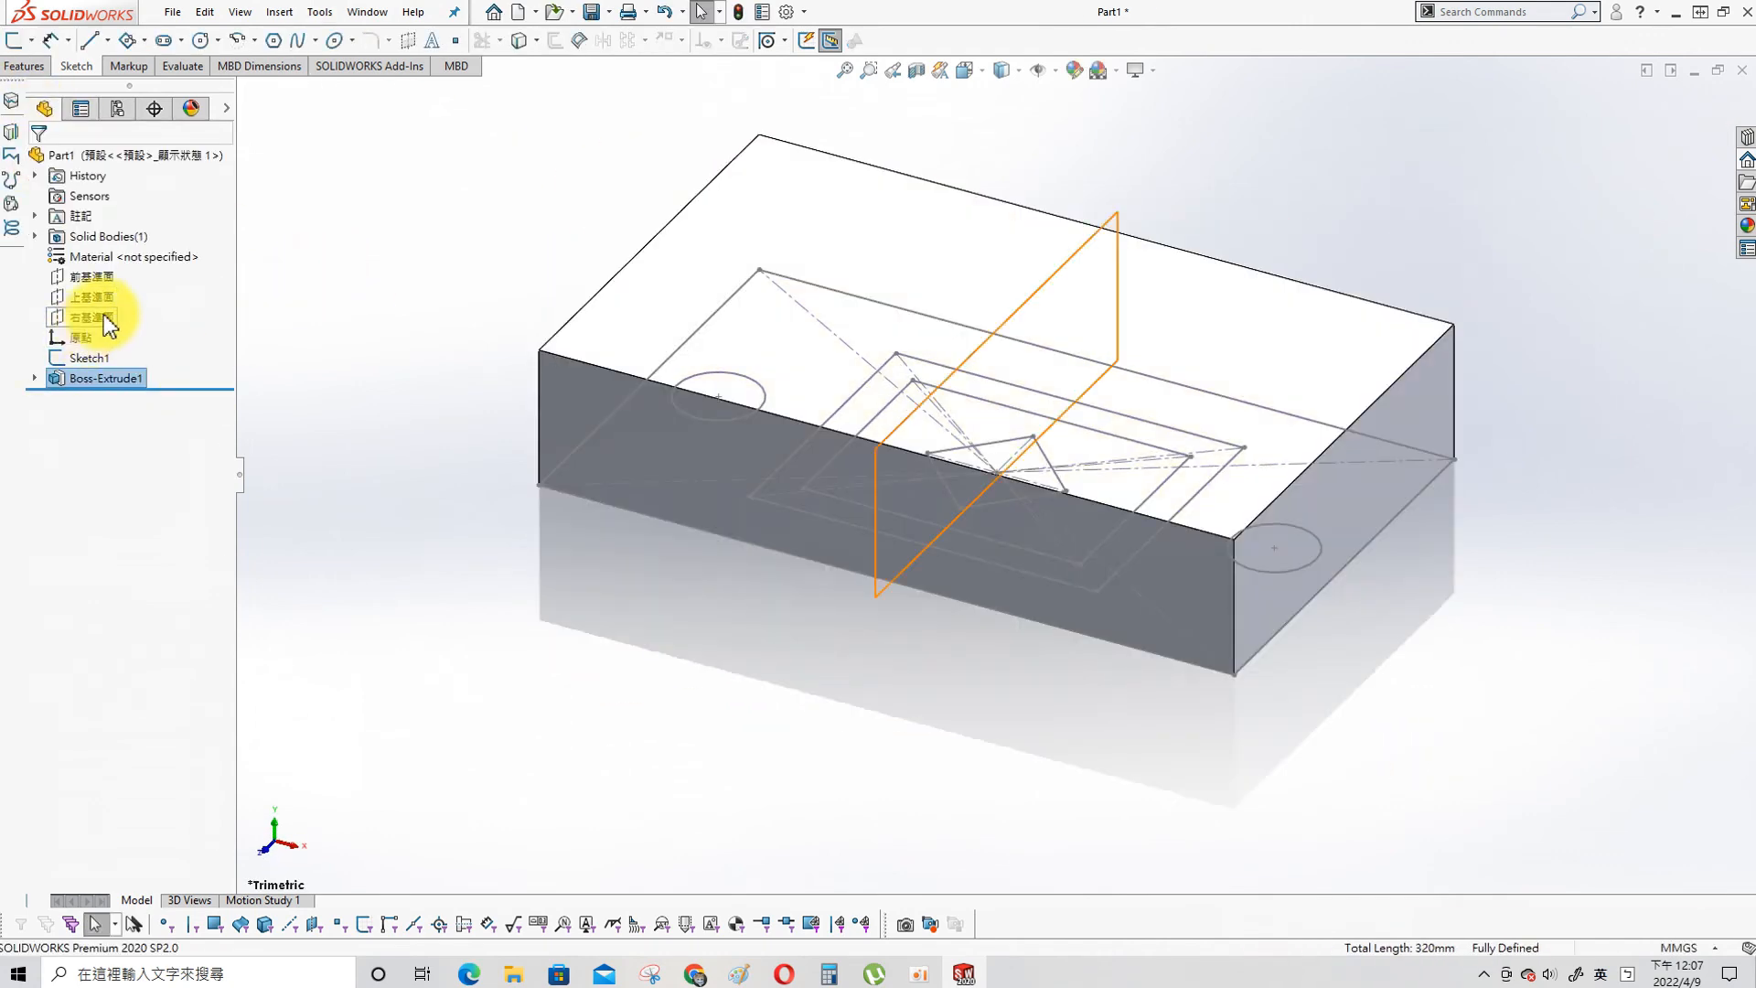
# - Check the block's height and pocket depth in the Exercises 19 drawing in Paint and return to SOLIDWORKS
pyautogui.moveTo(0, 169); pyautogui.dragTo(912, 110)
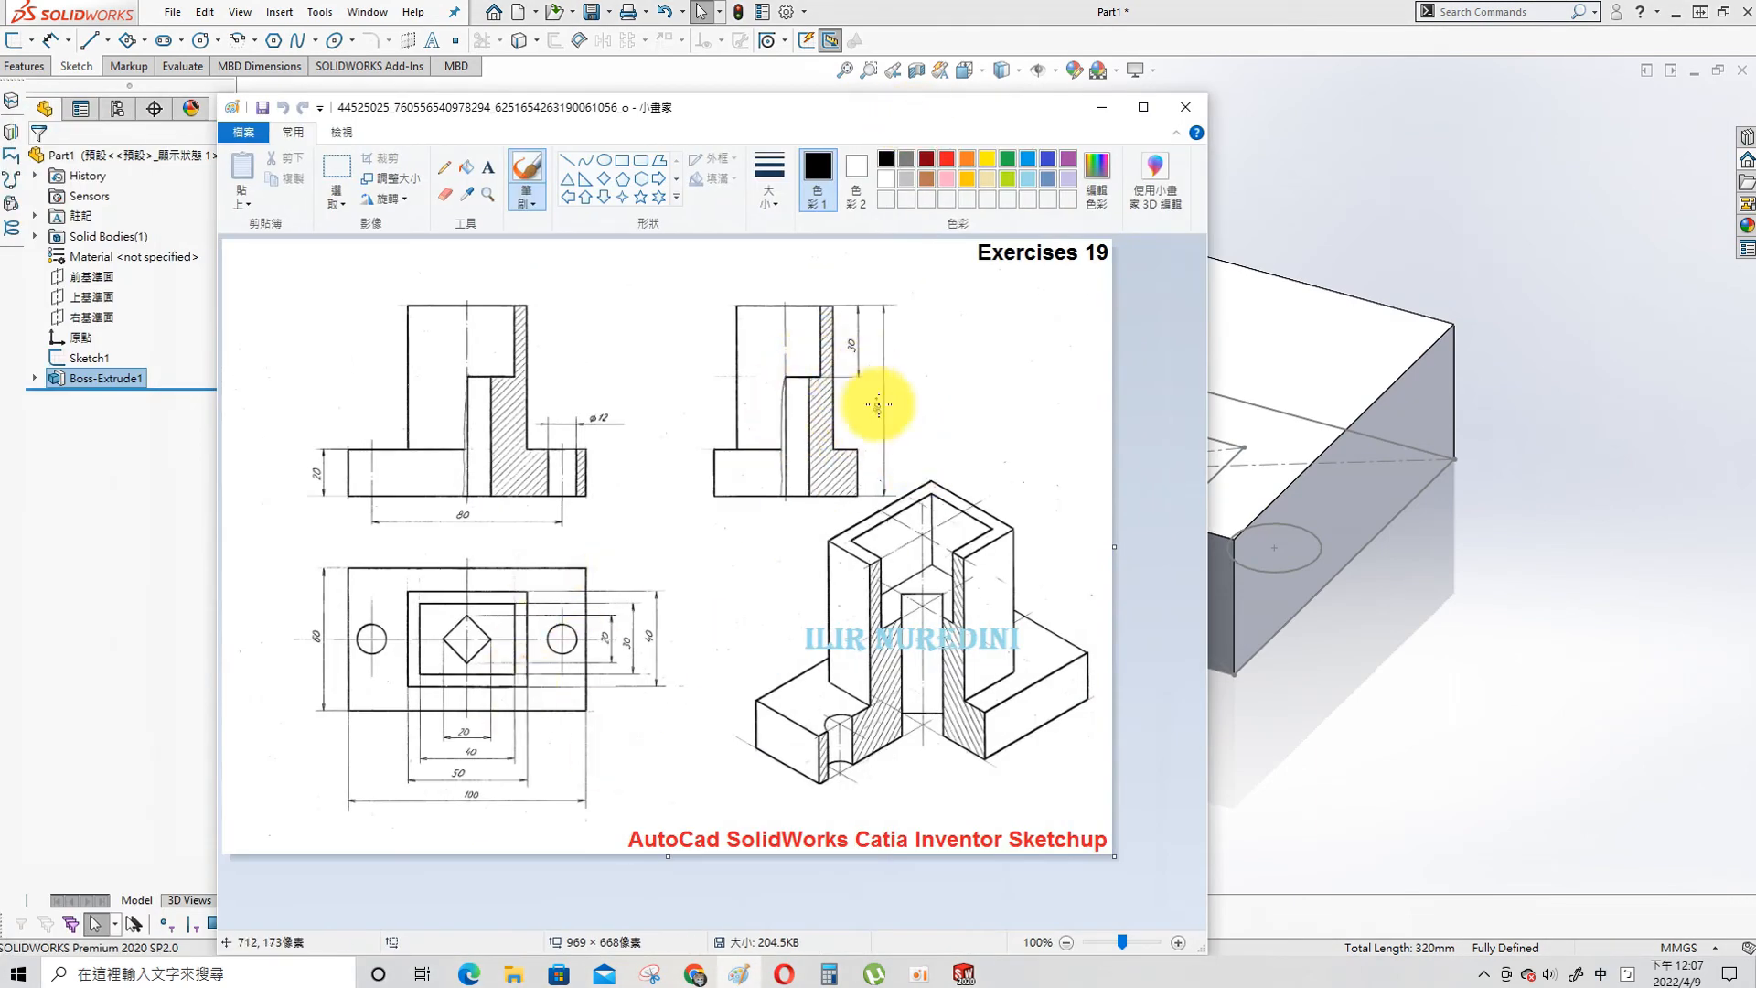
pyautogui.moveTo(893, 109); pyautogui.dragTo(0, 146)
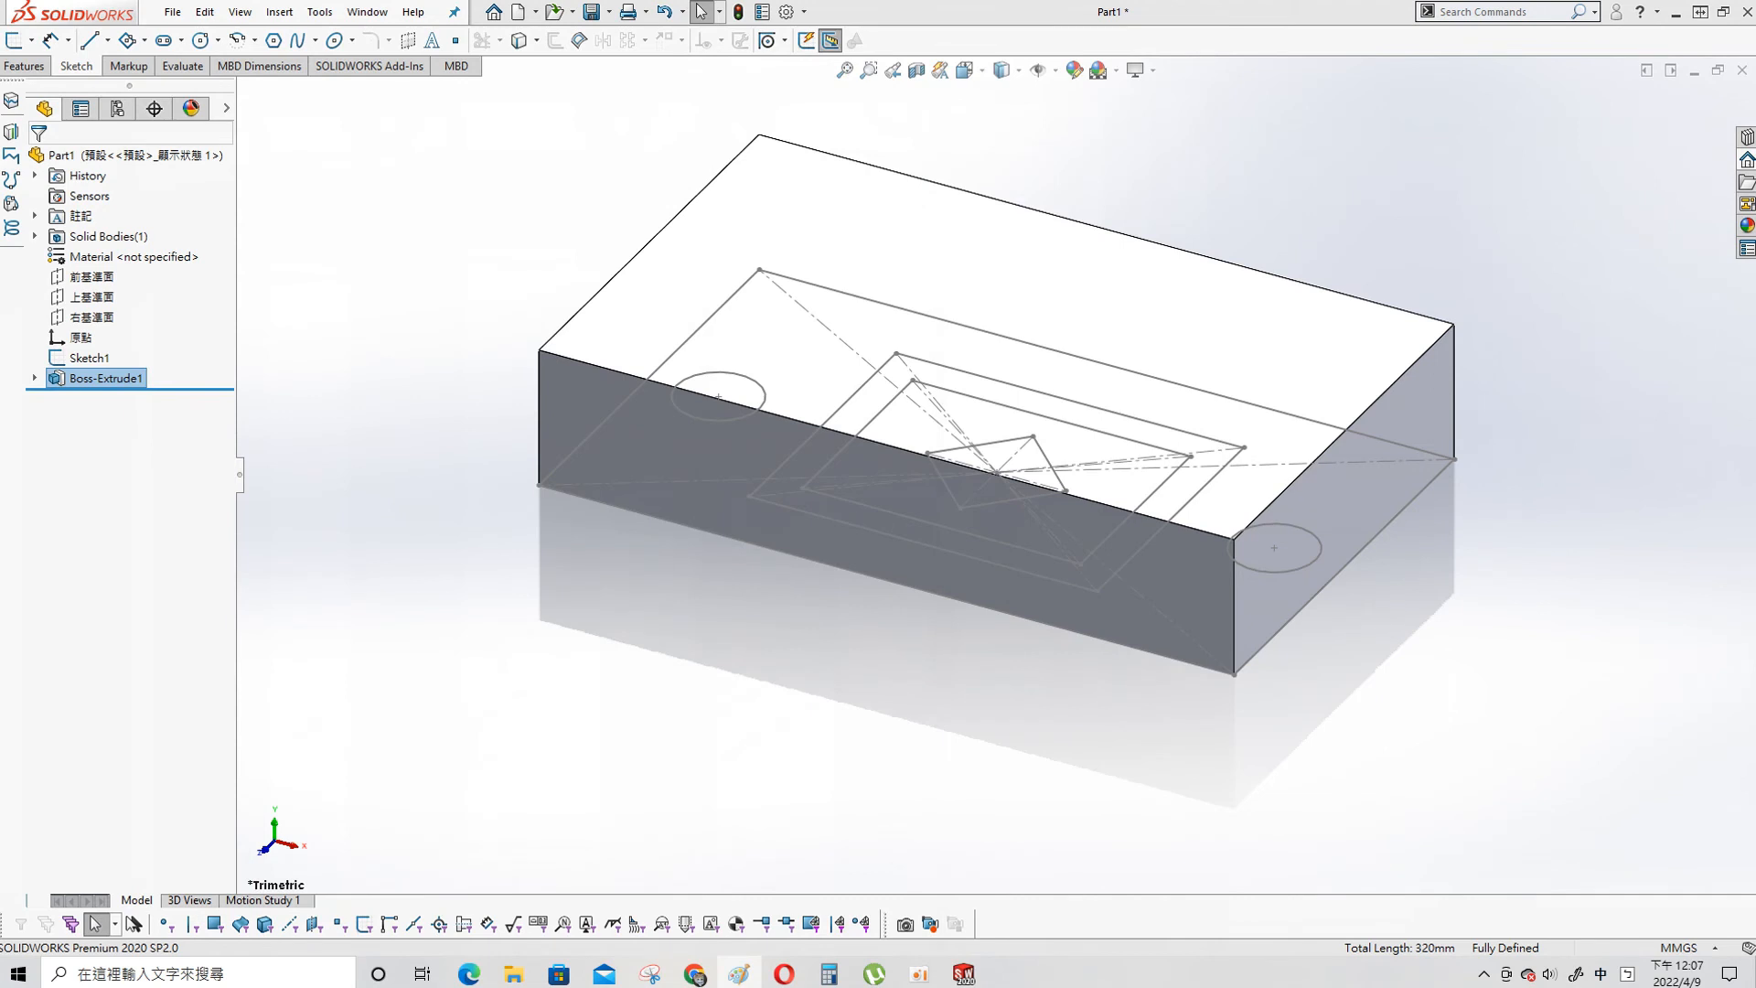
pyautogui.click(1155, 71)
pyautogui.click(1157, 95)
# - Start a sketch on the top plane (上基準面) and convert the four edges of the 50 x 40 mm rectangle into it
pyautogui.click(98, 299)
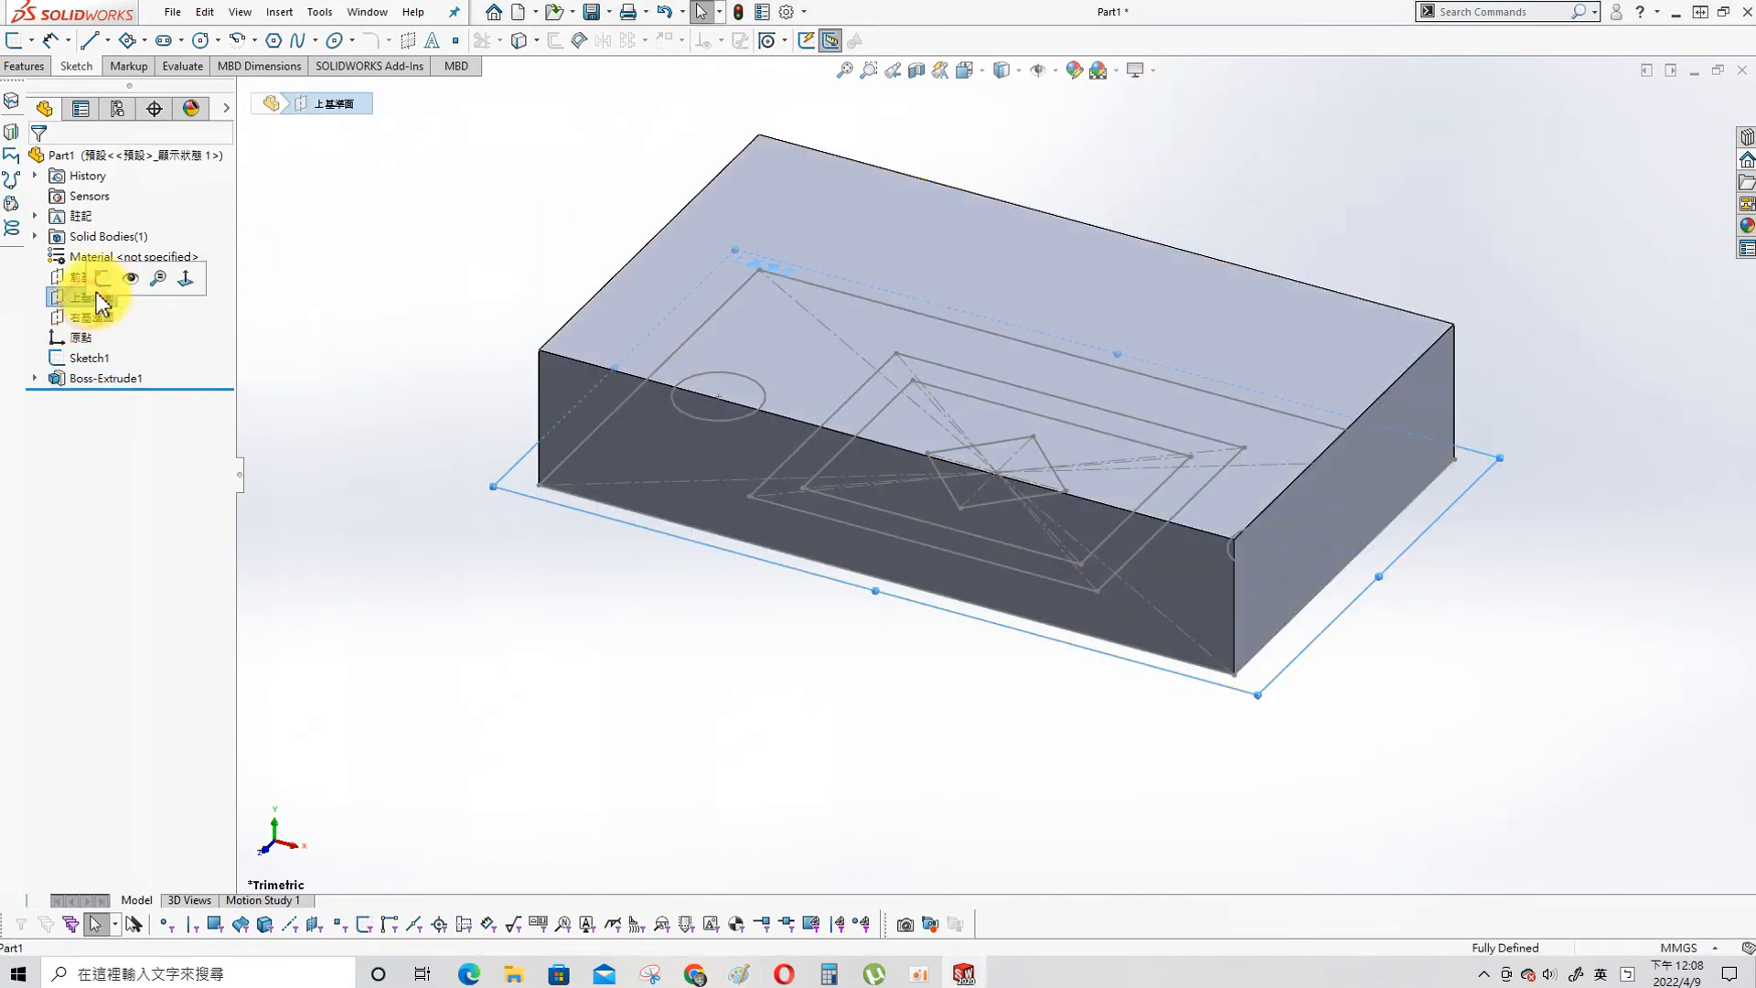
pyautogui.click(96, 278)
pyautogui.press('s')
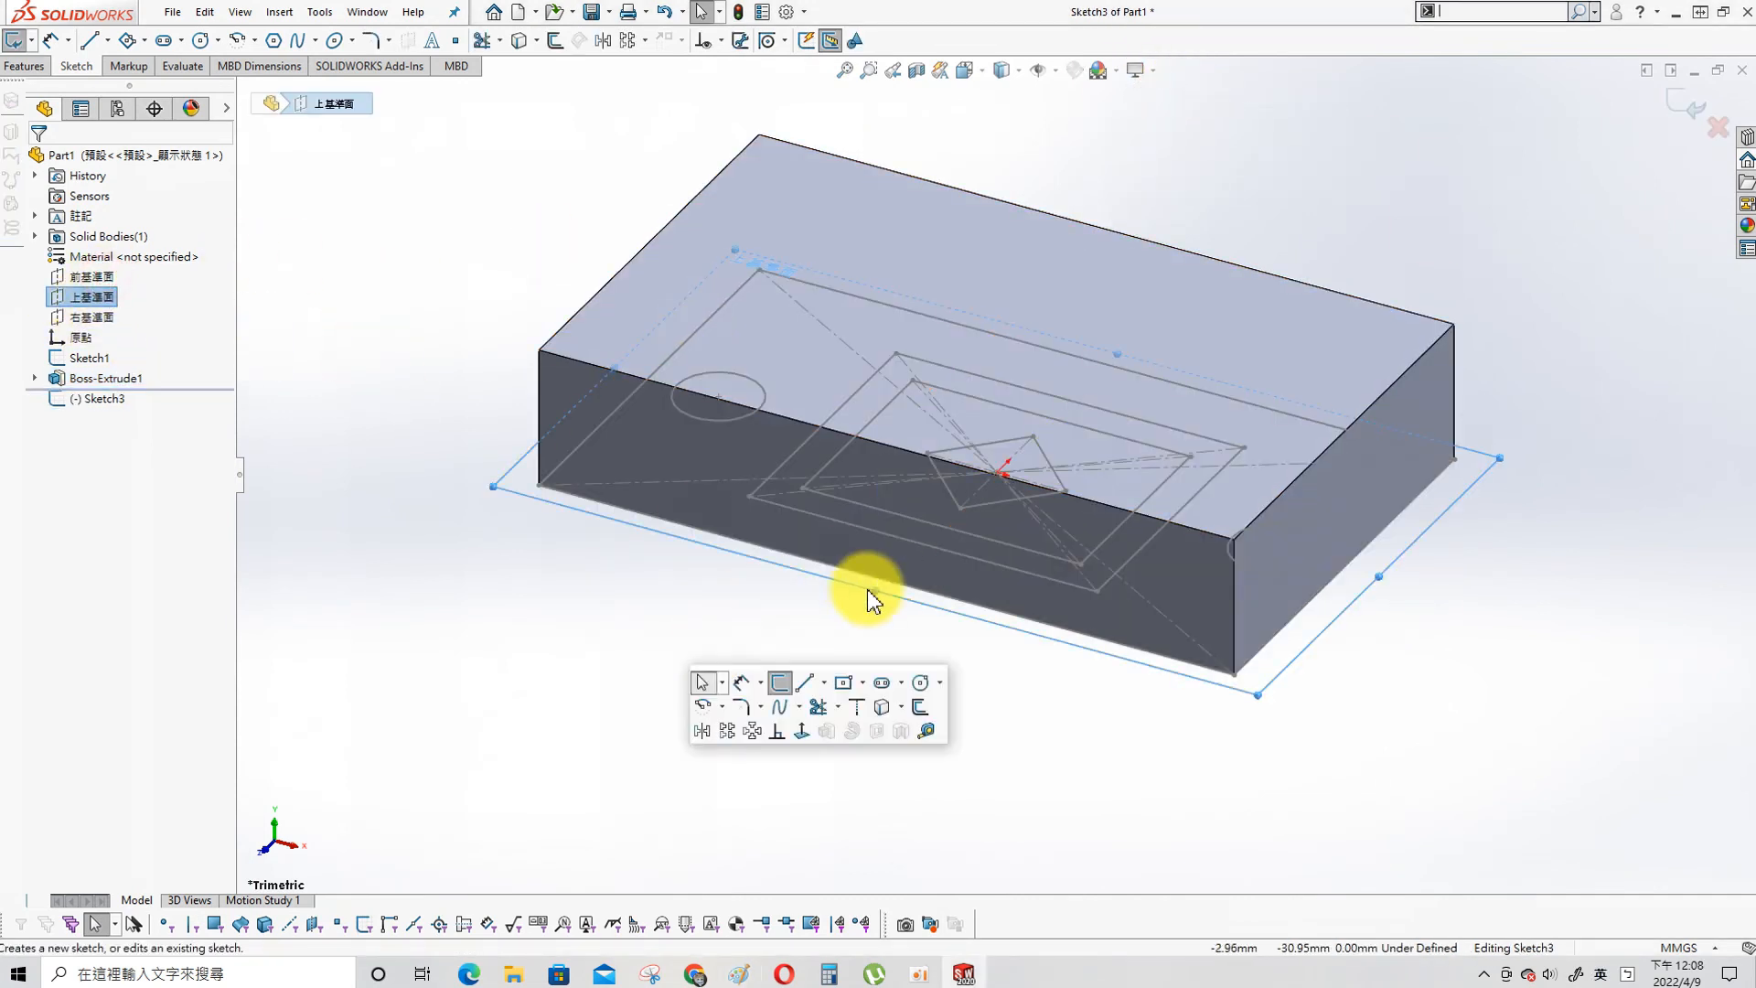
pyautogui.click(882, 707)
pyautogui.click(972, 557)
pyautogui.click(763, 483)
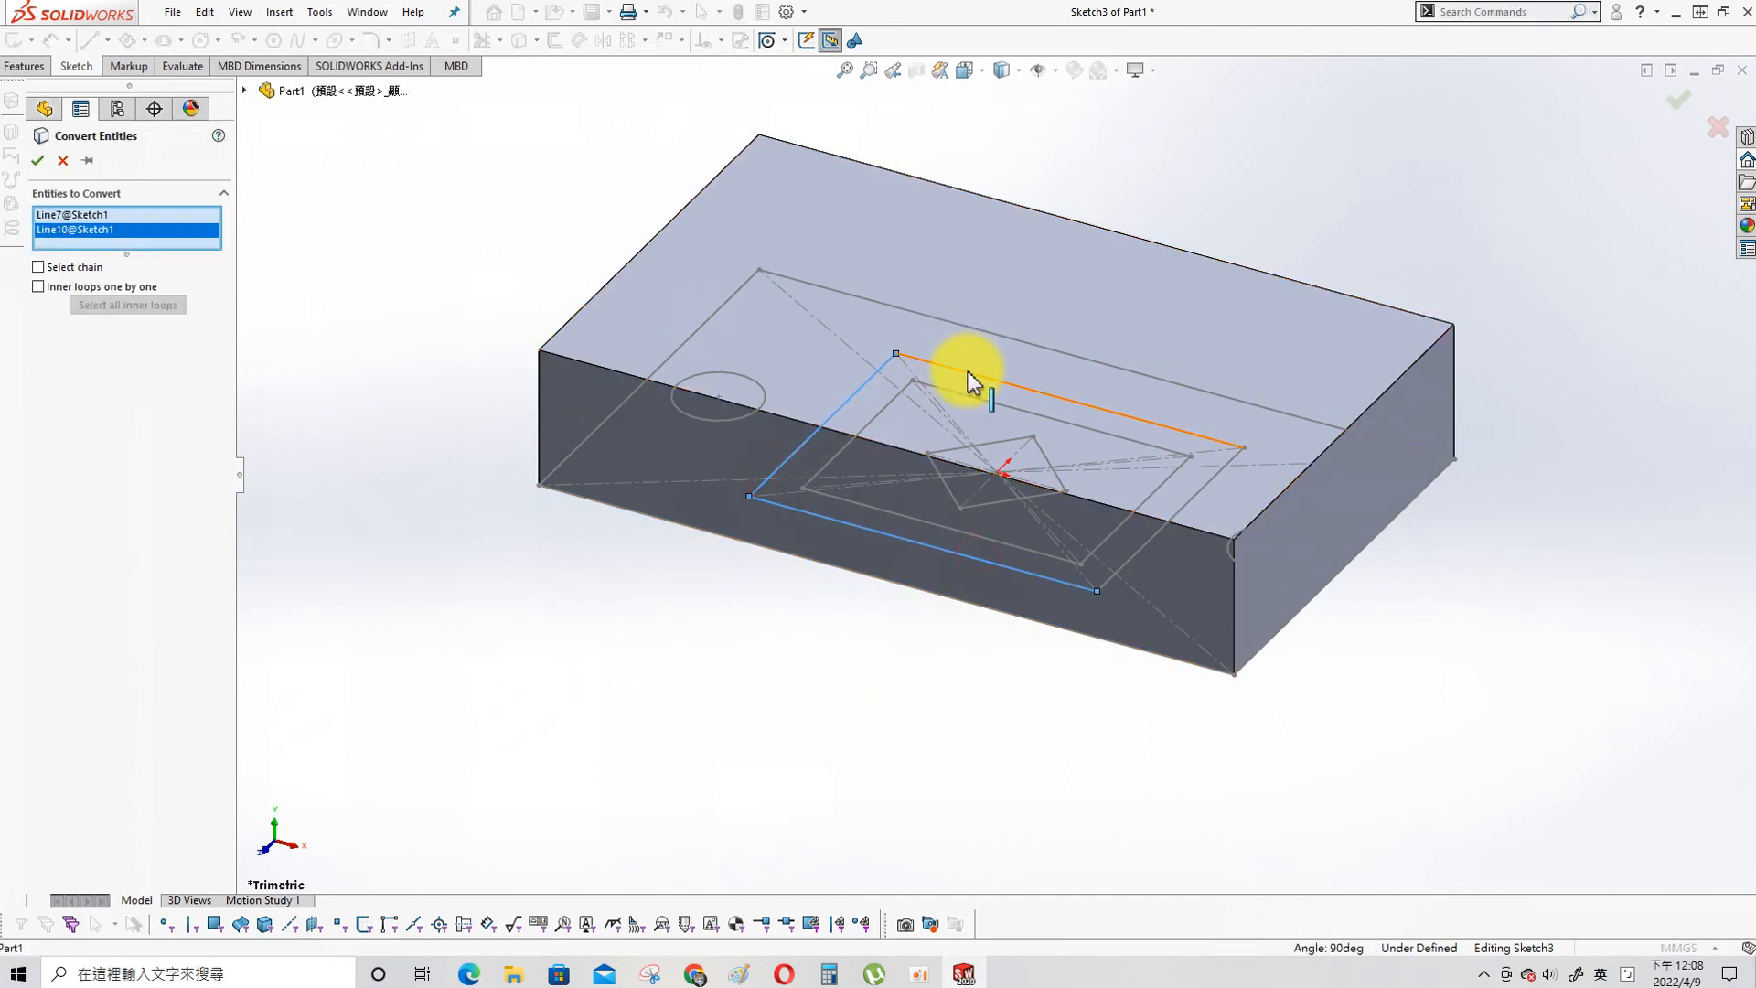
pyautogui.click(971, 373)
pyautogui.click(1190, 502)
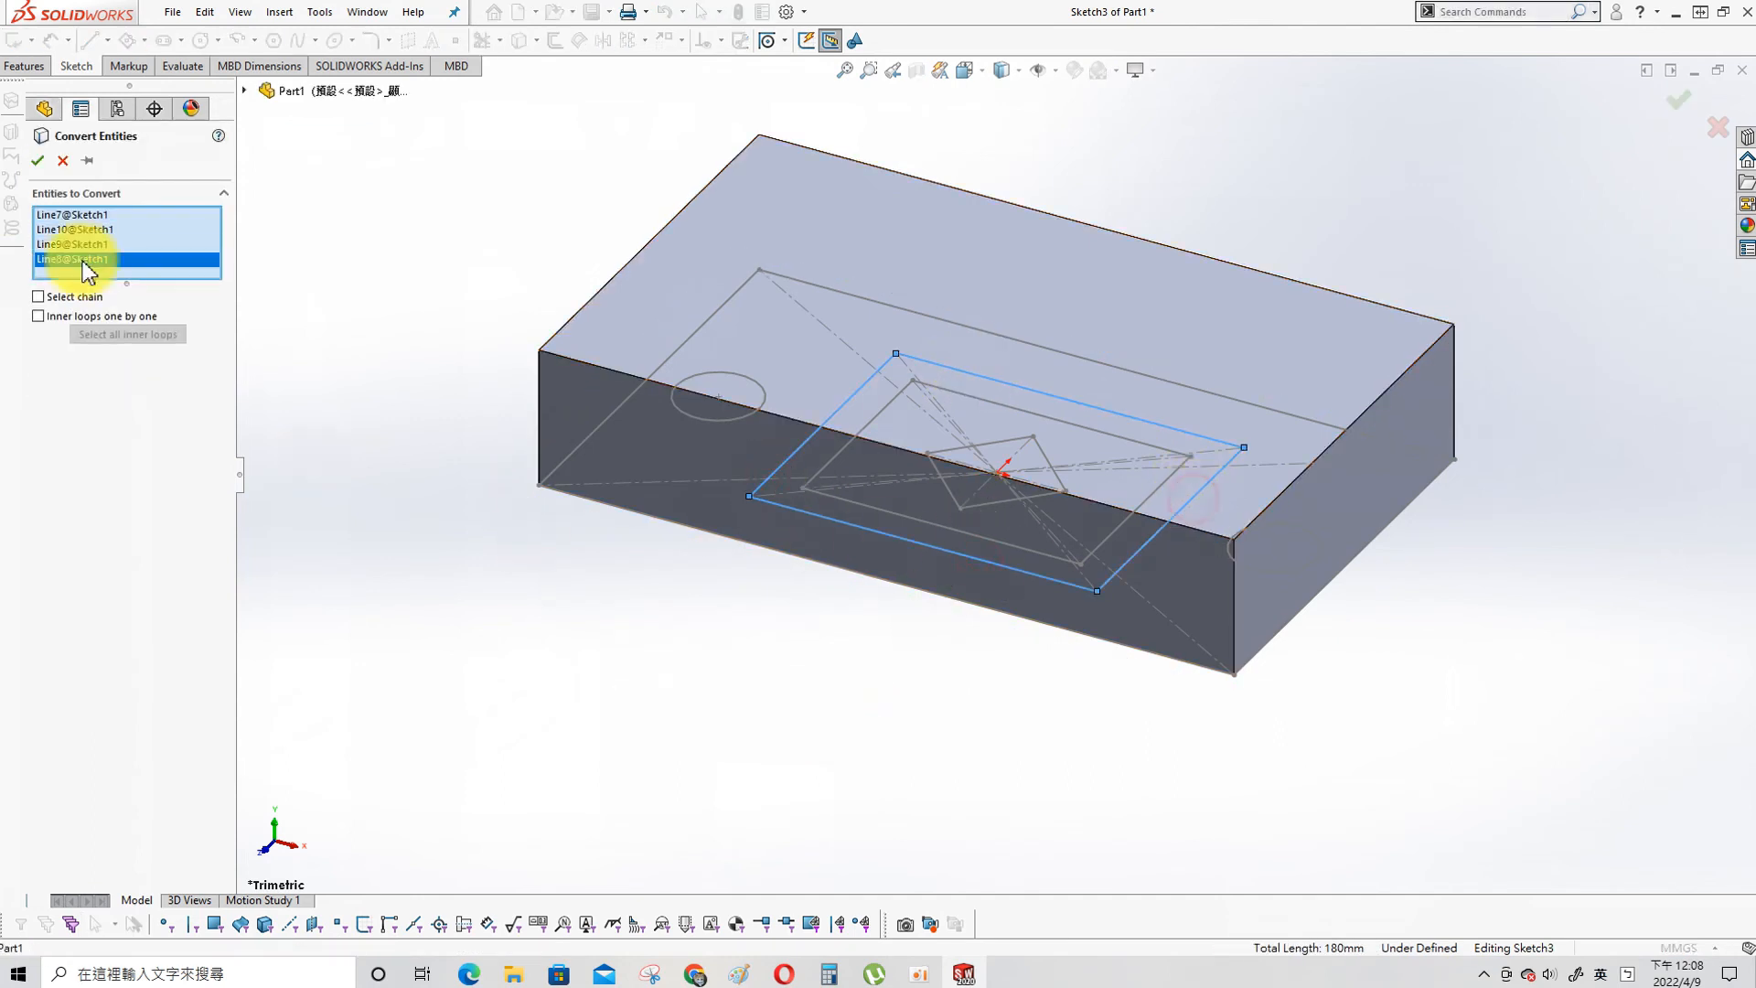
pyautogui.click(40, 162)
# - Extrude the 50 x 40 mm rectangle 80 mm upward as the central block
pyautogui.press('s')
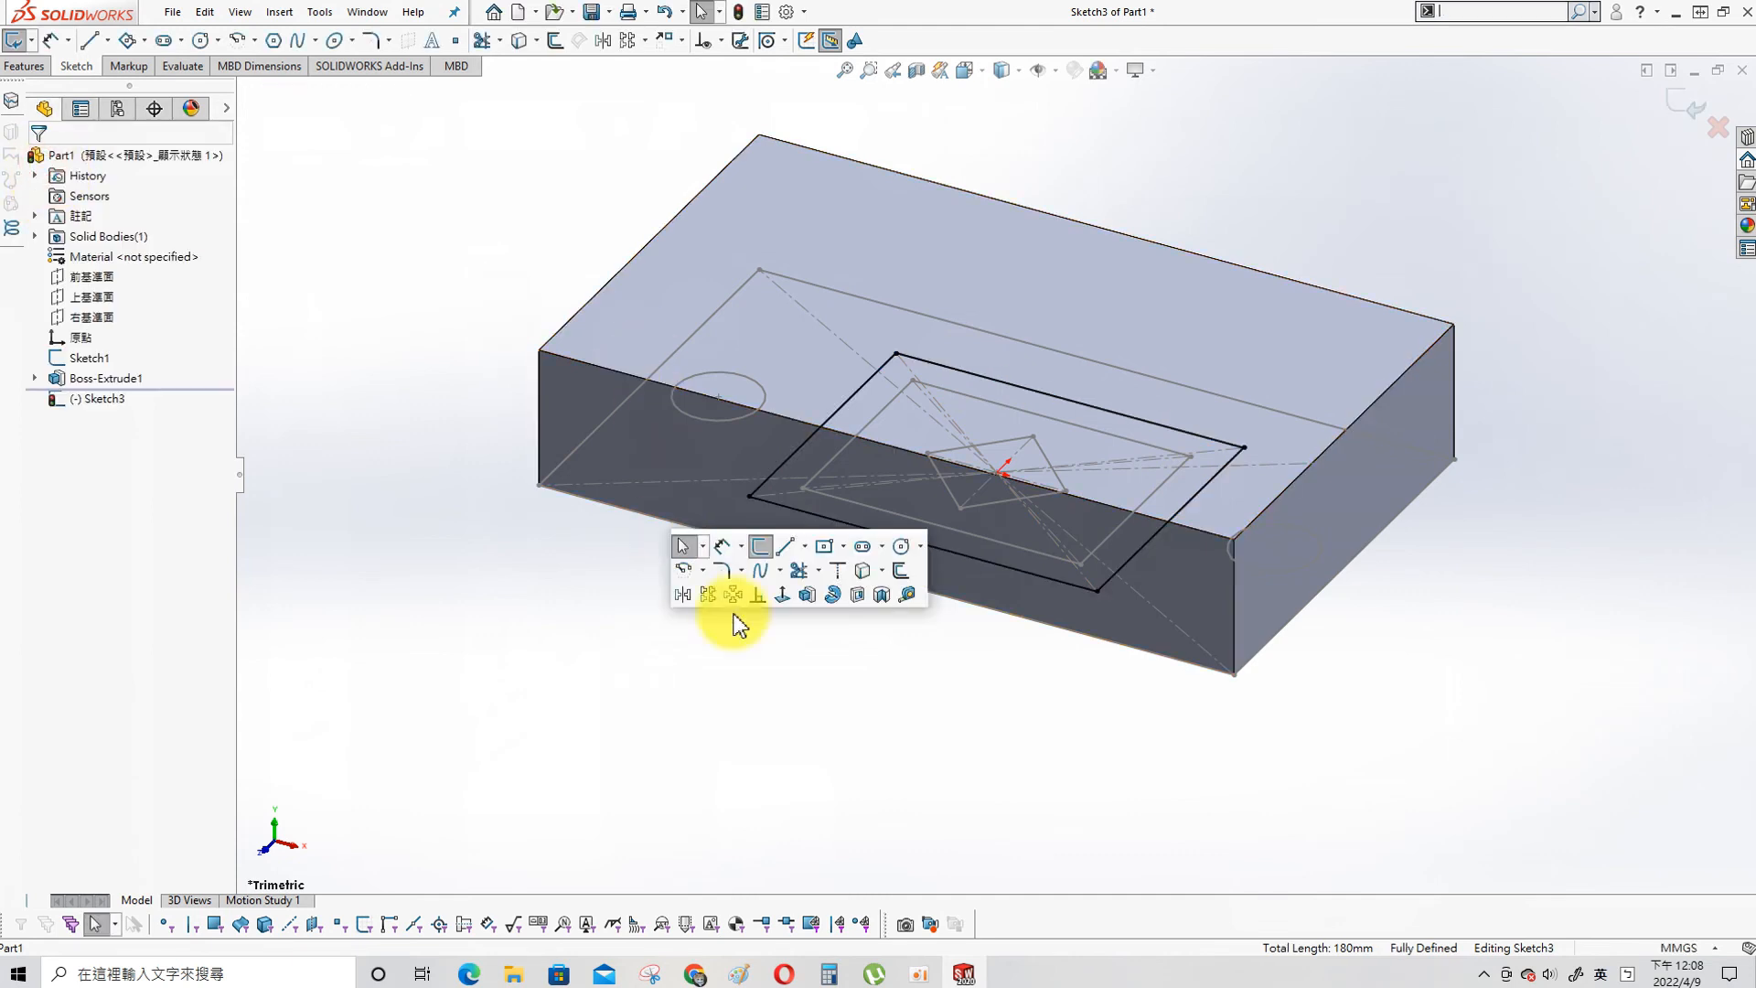
pyautogui.click(808, 597)
pyautogui.write('80')
pyautogui.press('Return')
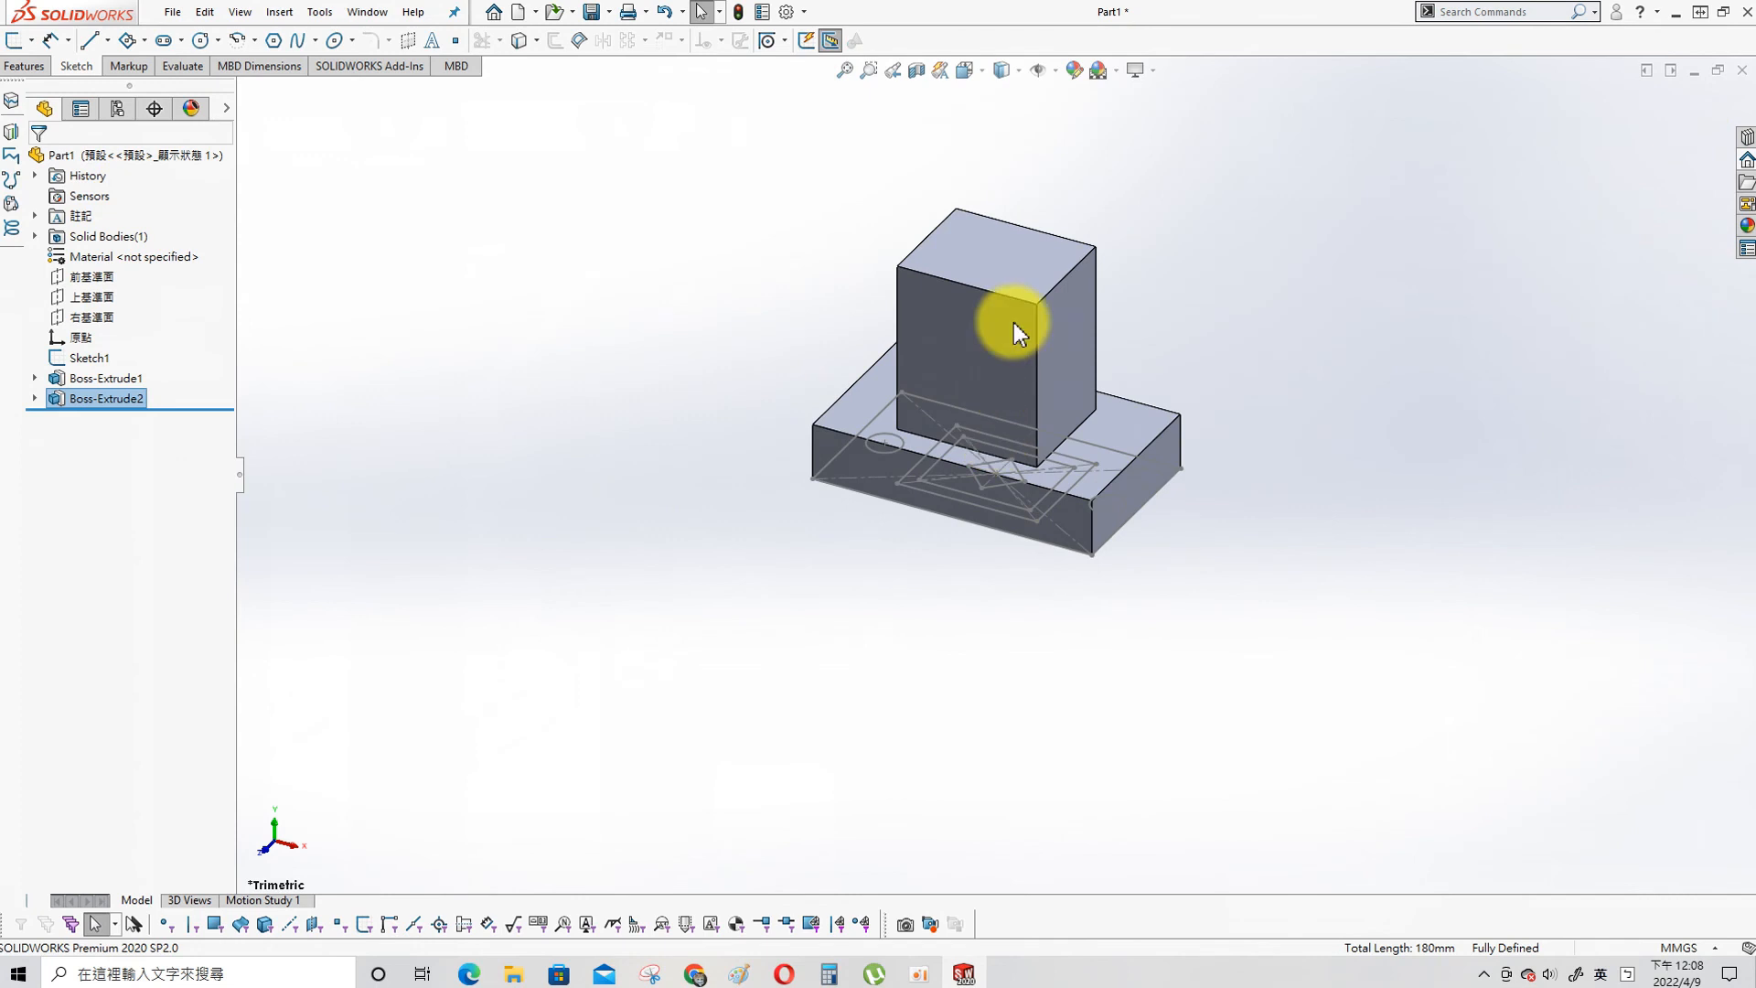
# - Start a sketch on the block's top face and convert the four edges of the 40 x 30 mm rectangle onto it
pyautogui.click(1030, 256)
pyautogui.click(1113, 229)
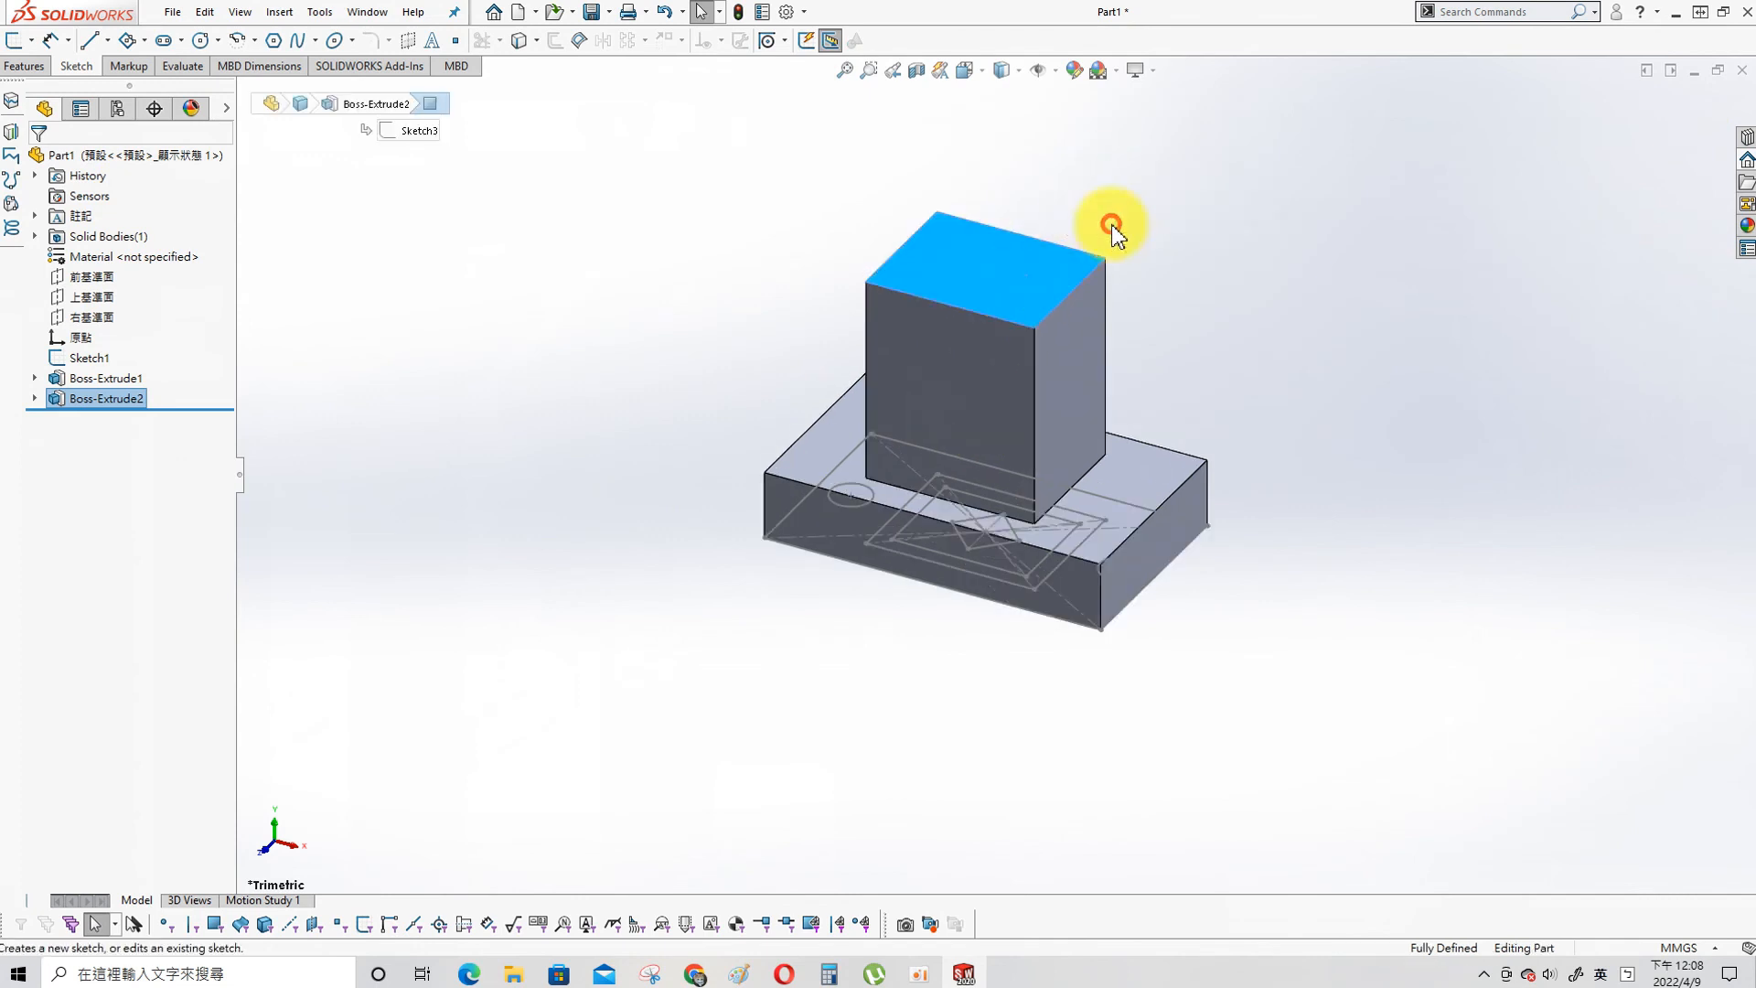
pyautogui.press('s')
pyautogui.click(857, 606)
pyautogui.press('s')
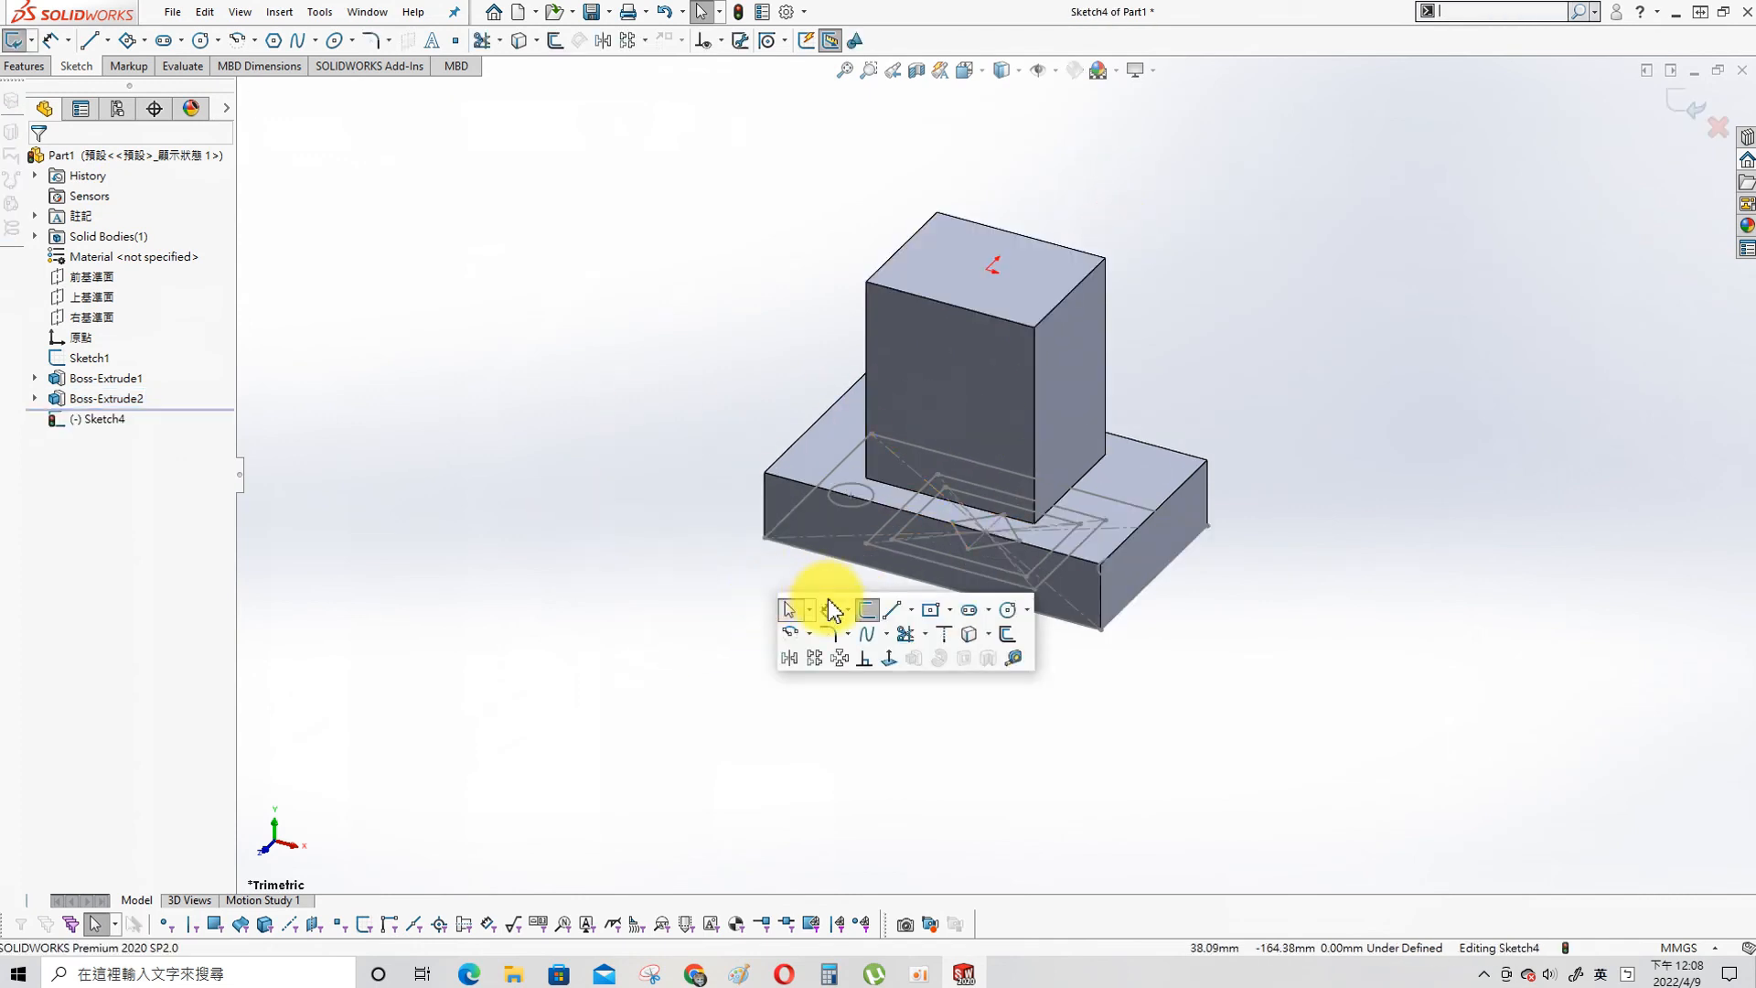
pyautogui.click(966, 637)
pyautogui.click(972, 566)
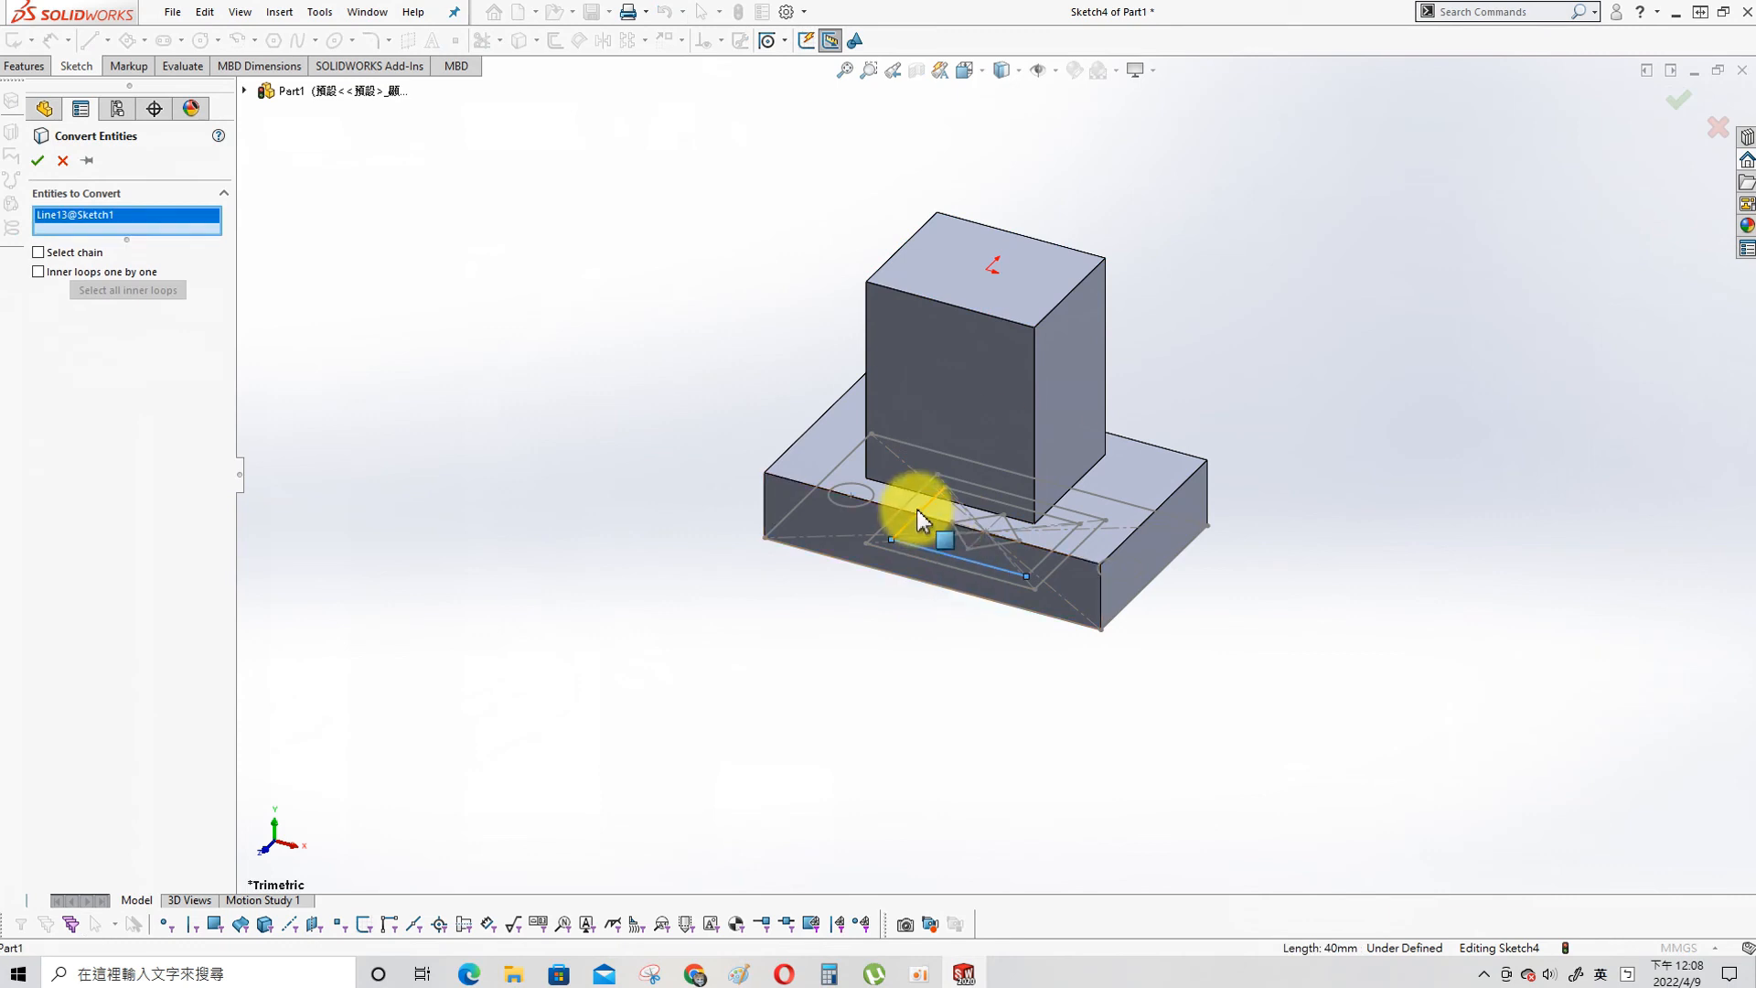
pyautogui.click(954, 501)
pyautogui.click(1011, 506)
pyautogui.click(1039, 562)
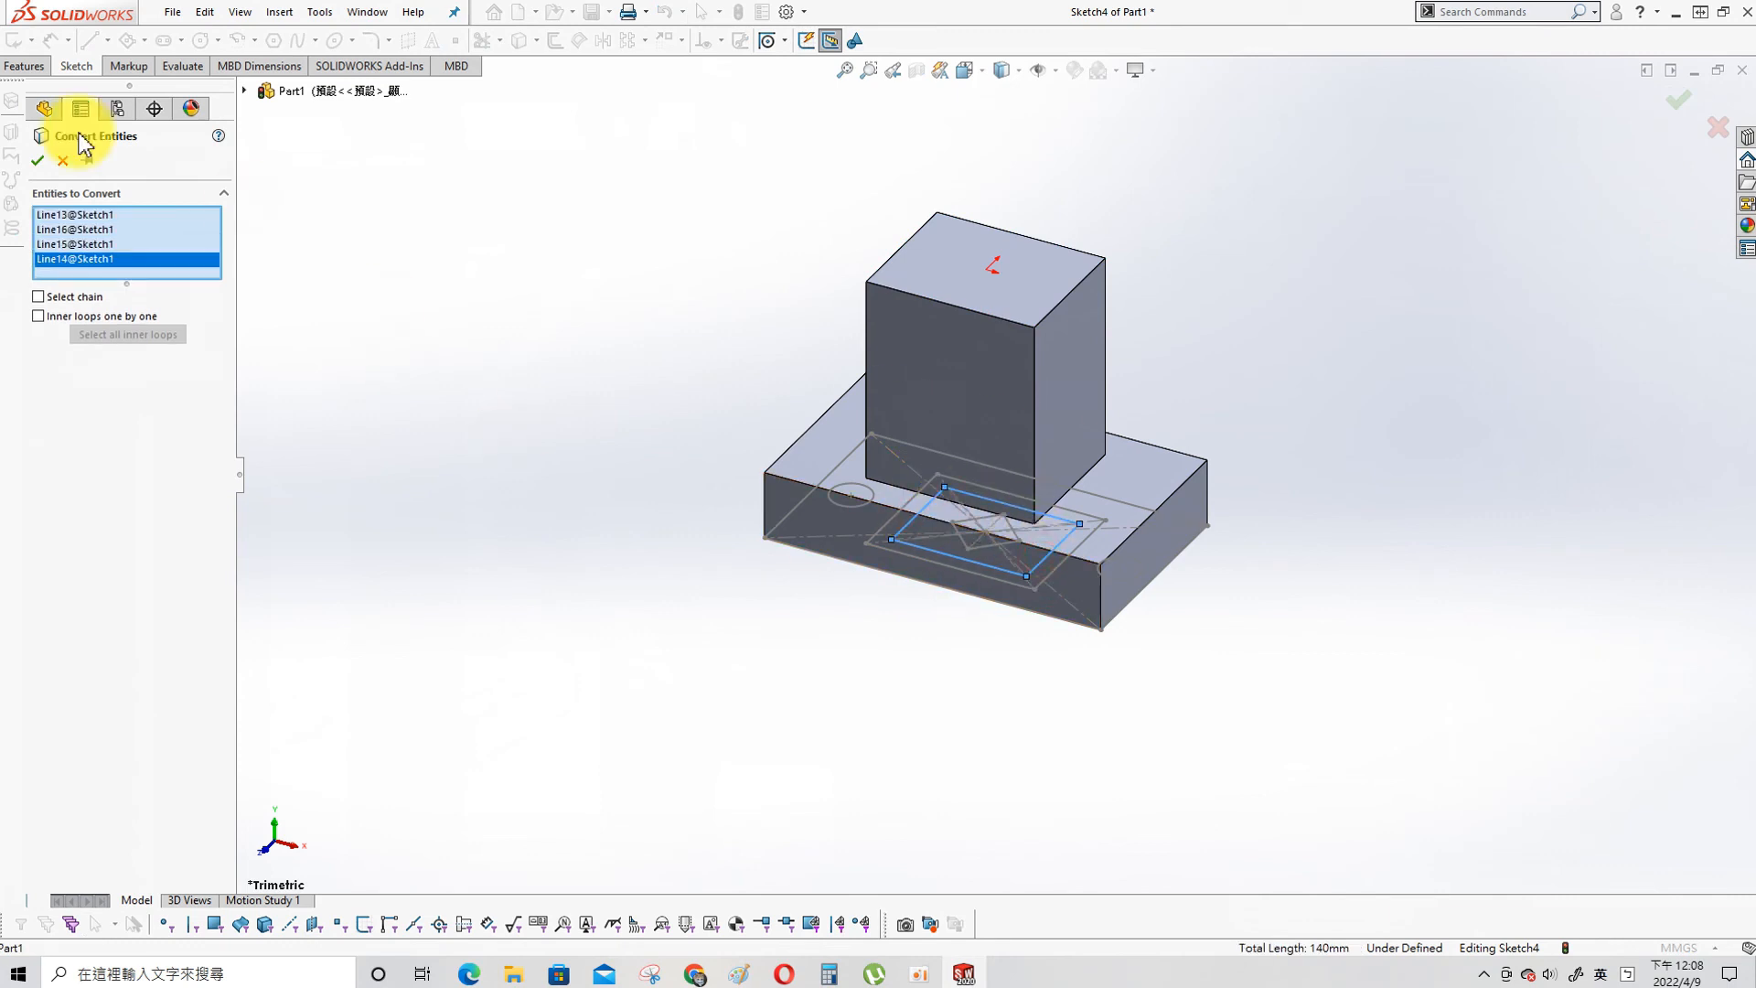
pyautogui.click(38, 161)
# - Cut the 40 x 30 mm rectangle 30 mm deep into the block as a pocket
pyautogui.press('s')
pyautogui.click(886, 383)
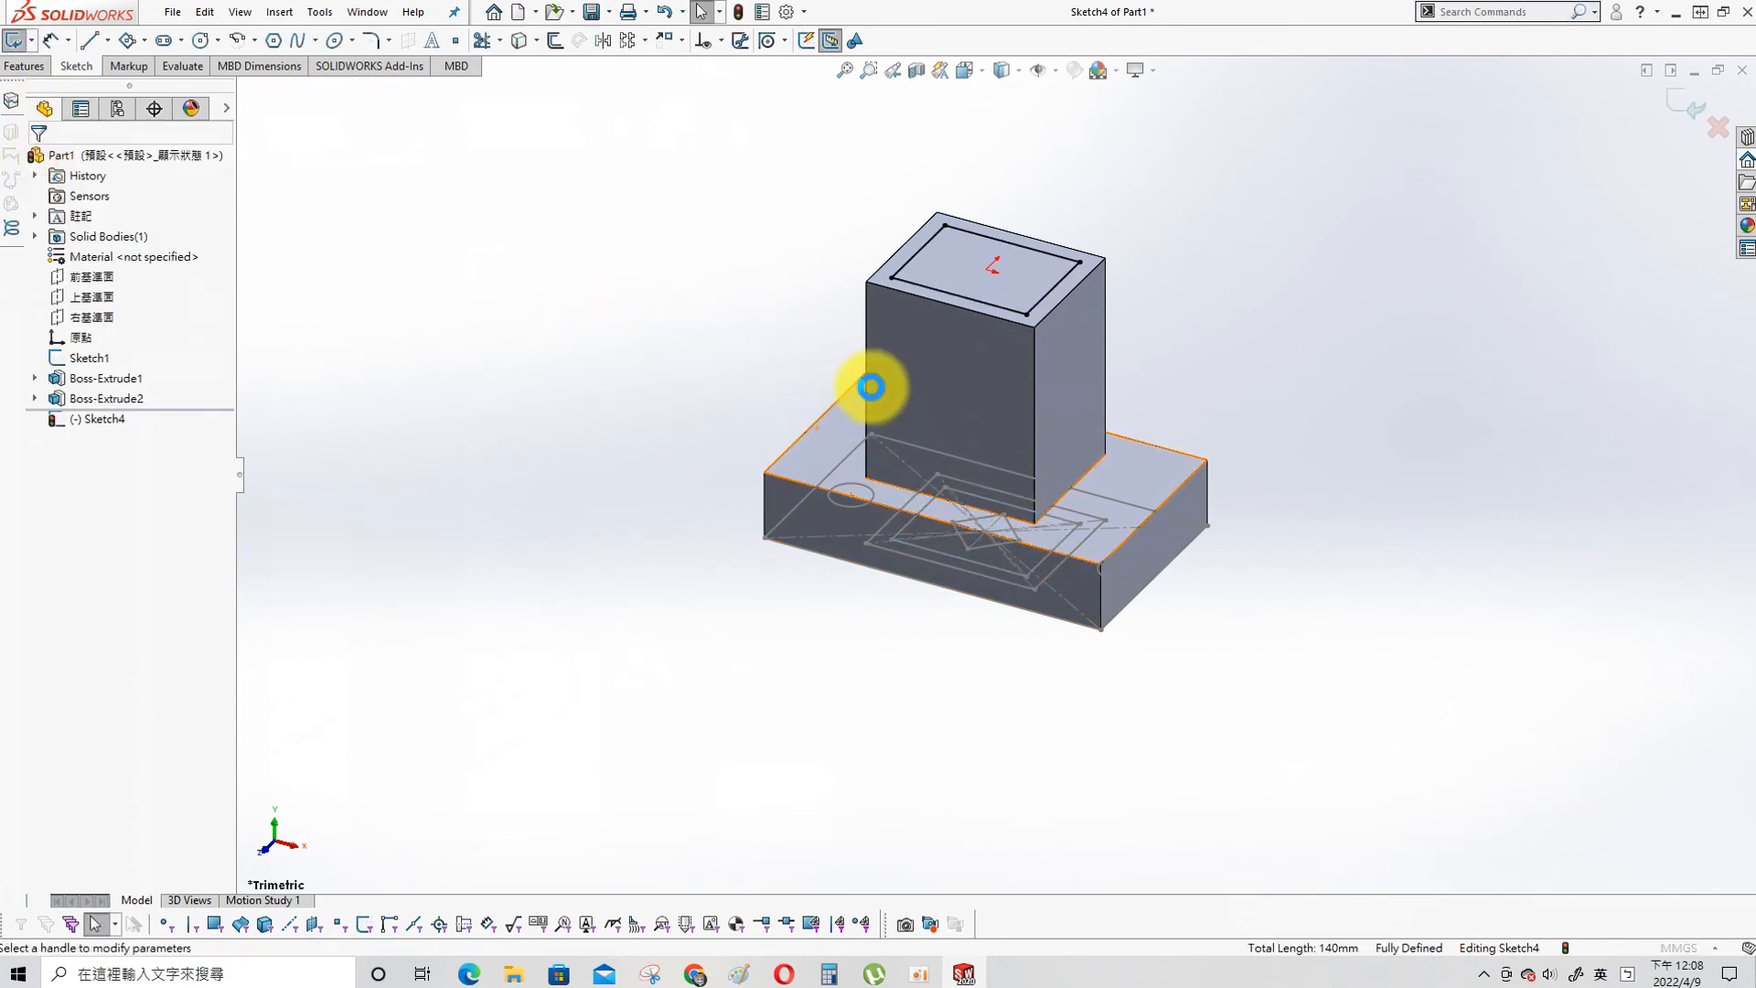
pyautogui.write('30')
pyautogui.press('Return')
pyautogui.click(38, 160)
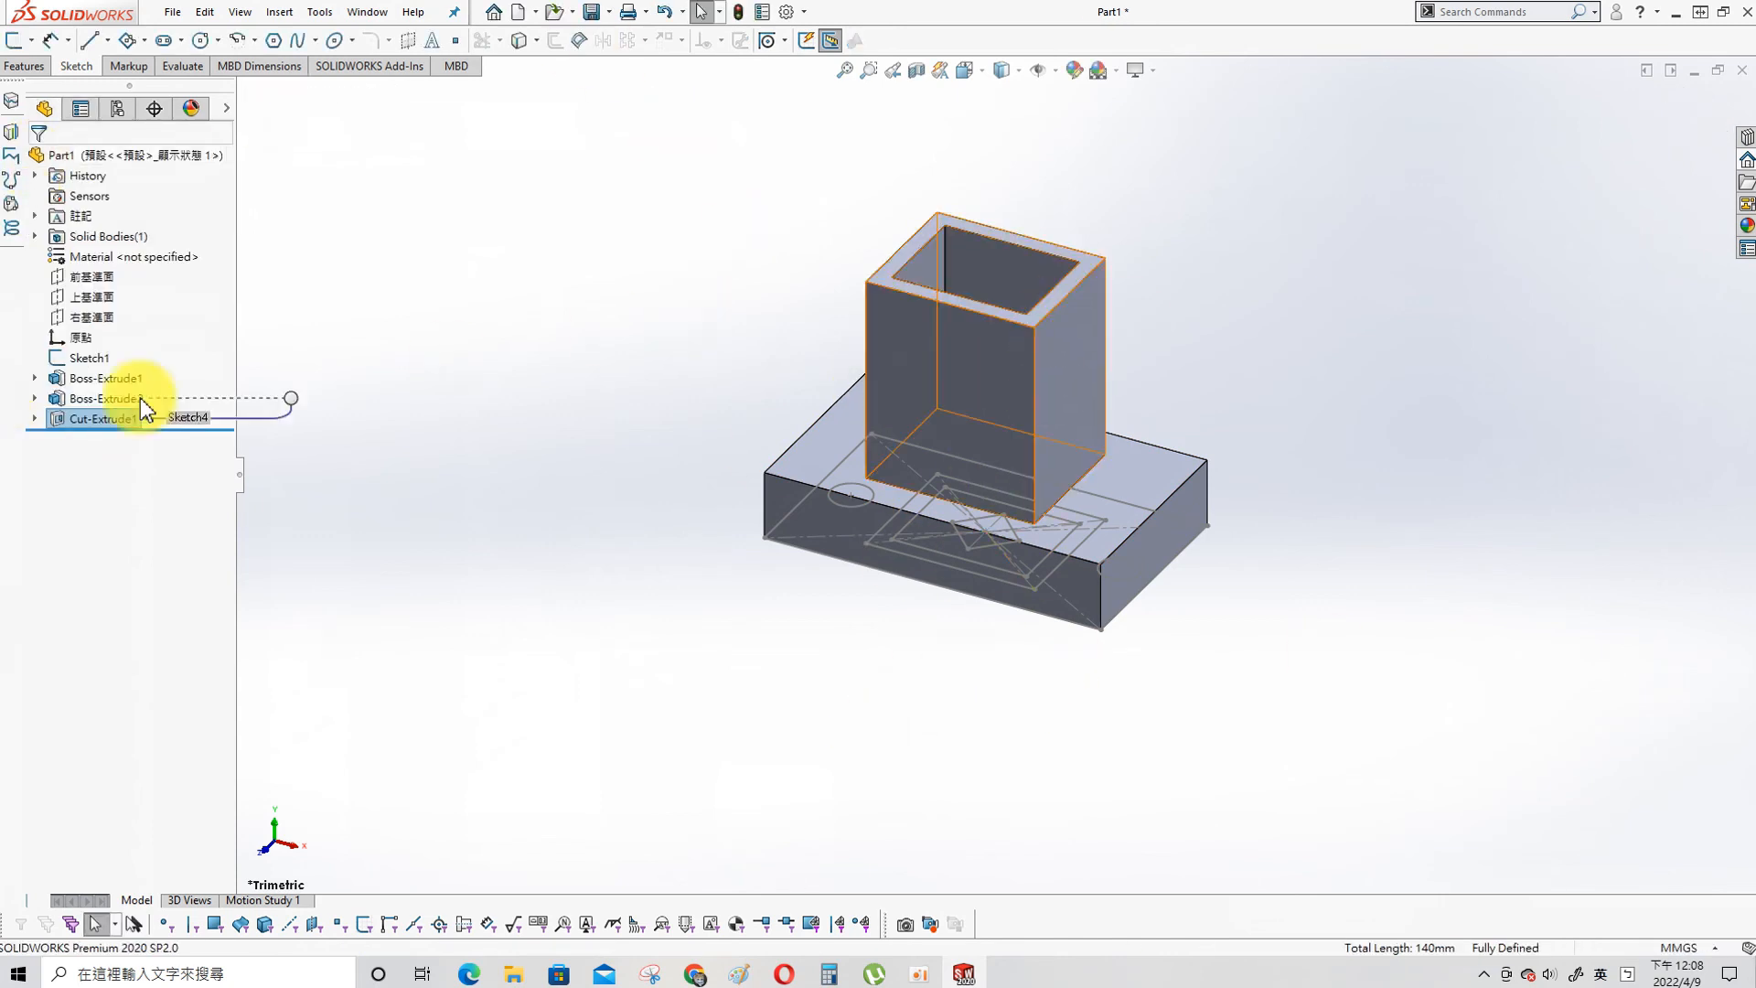
# - Start a sketch on the top plane (上基準面) and convert the diamond's four edges into it
pyautogui.click(92, 296)
pyautogui.click(102, 273)
pyautogui.press('s')
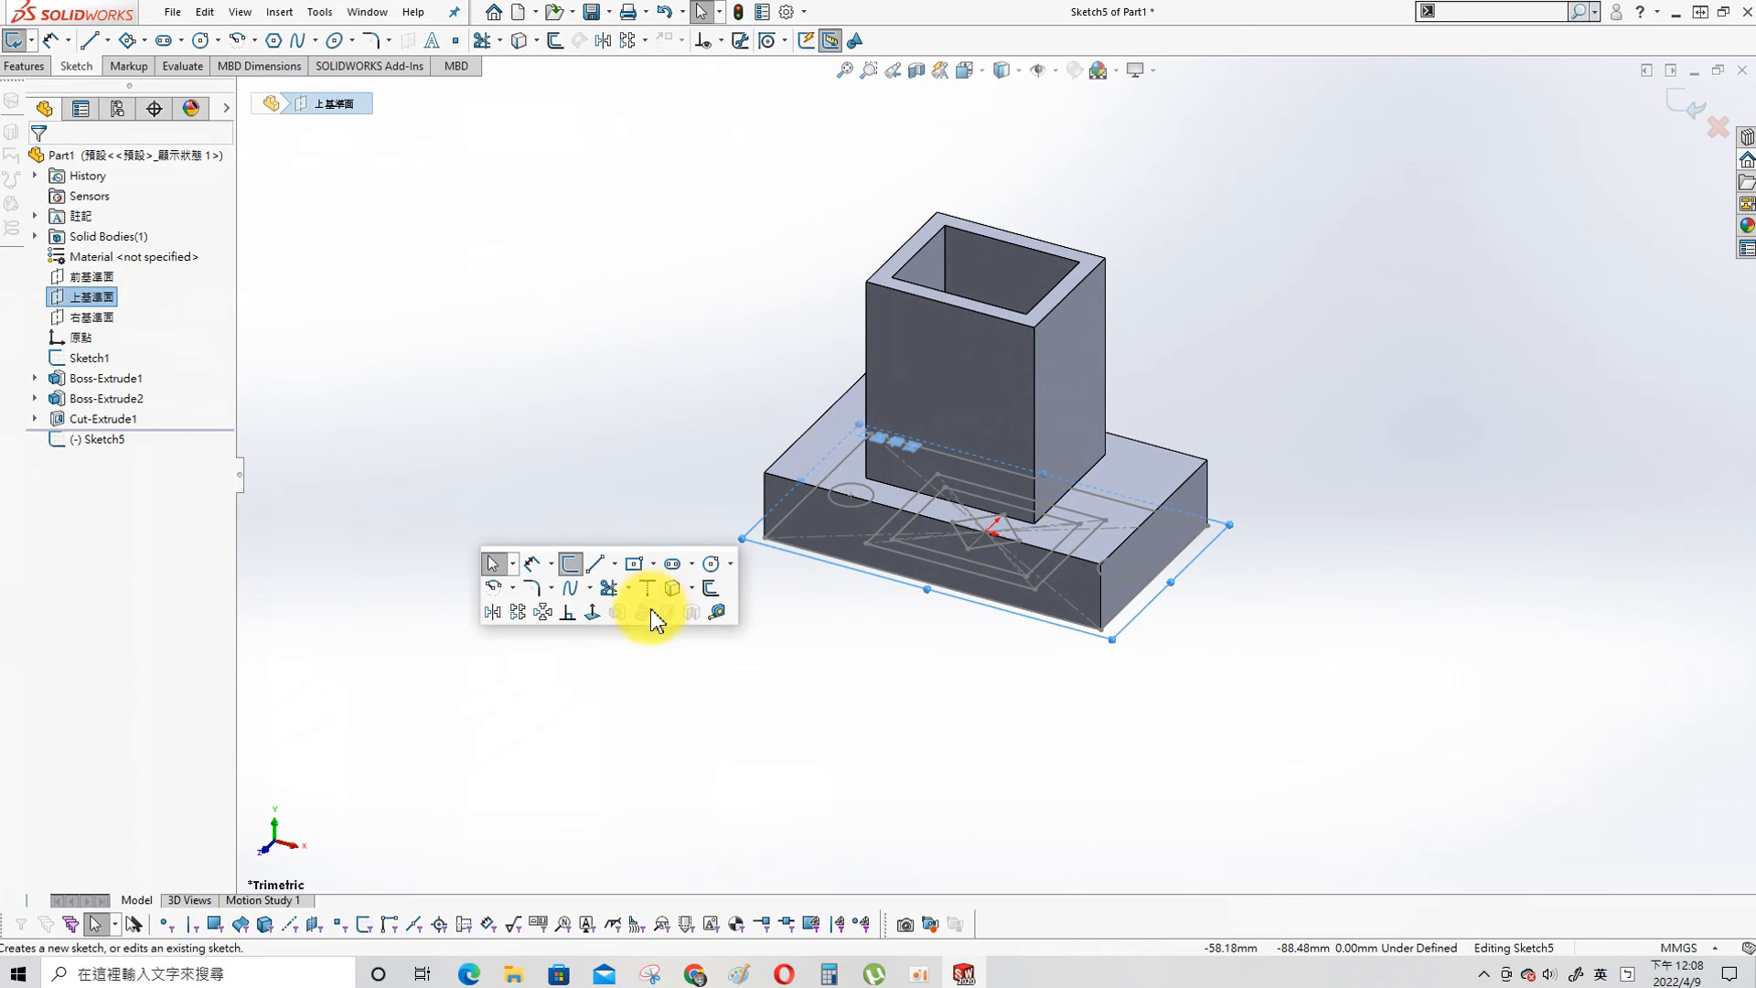
pyautogui.click(667, 588)
pyautogui.click(978, 551)
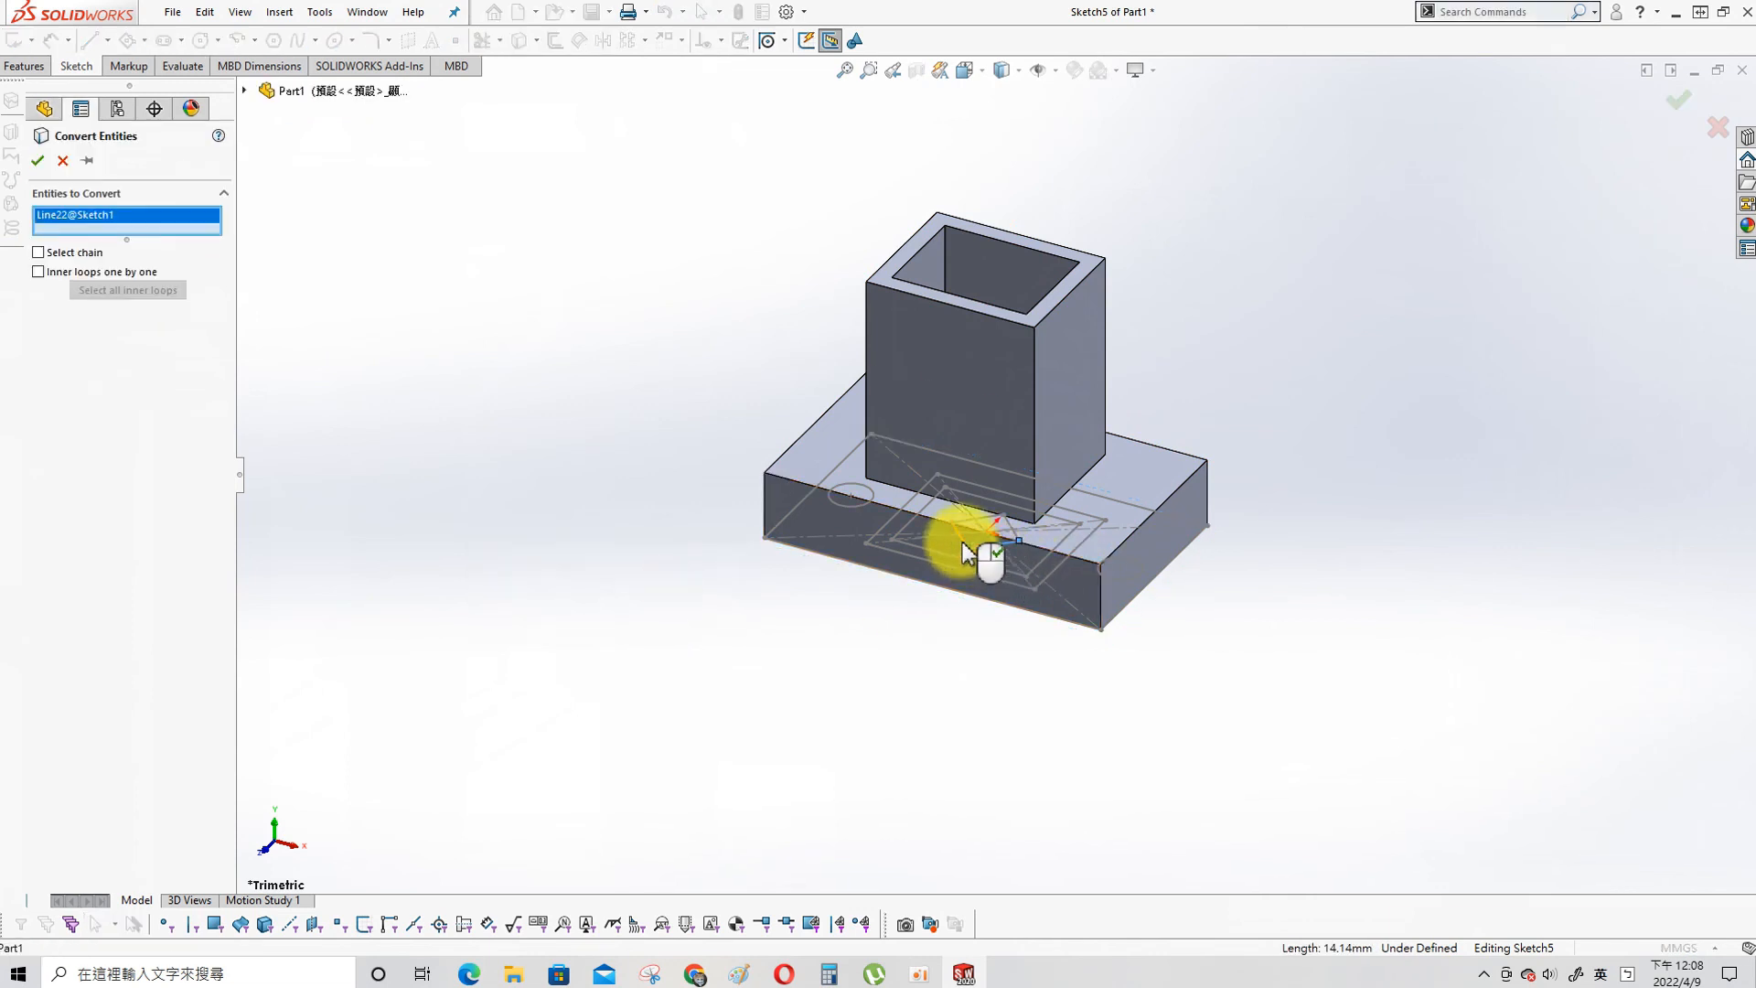
pyautogui.click(971, 545)
pyautogui.click(1009, 530)
pyautogui.click(1013, 535)
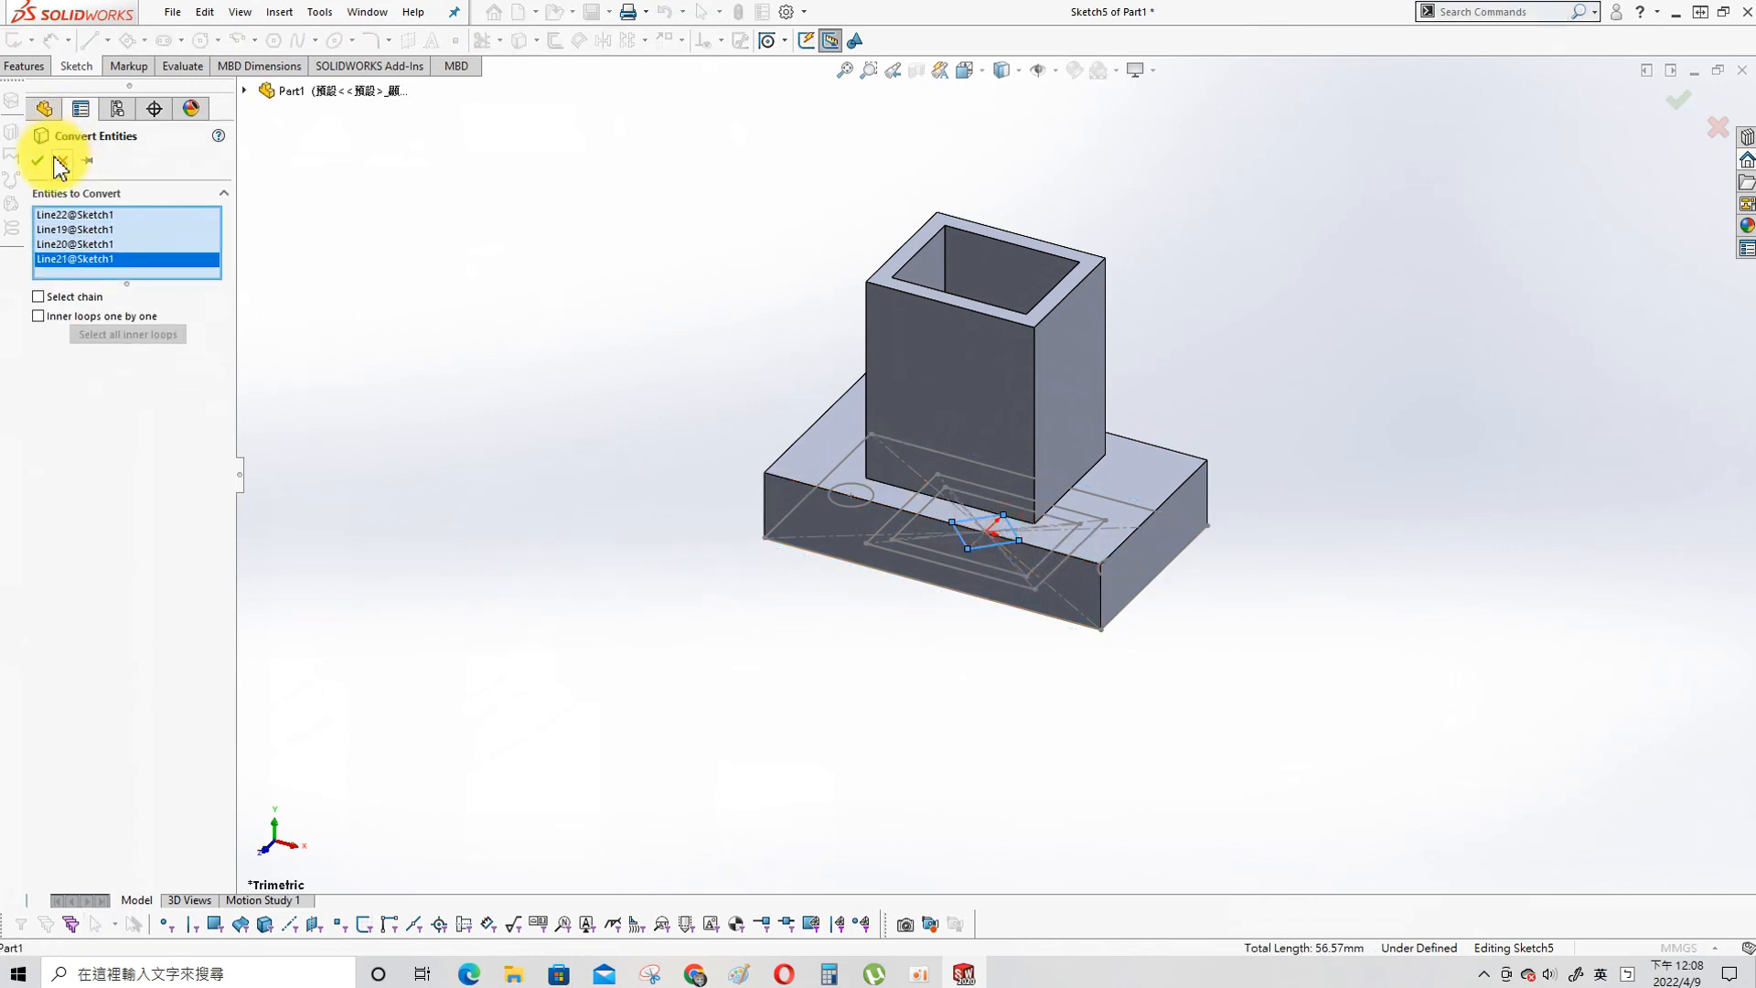
pyautogui.click(46, 167)
# - Cut the diamond upward through the part with reversed direction and the Through All end condition
pyautogui.press('s')
pyautogui.click(818, 719)
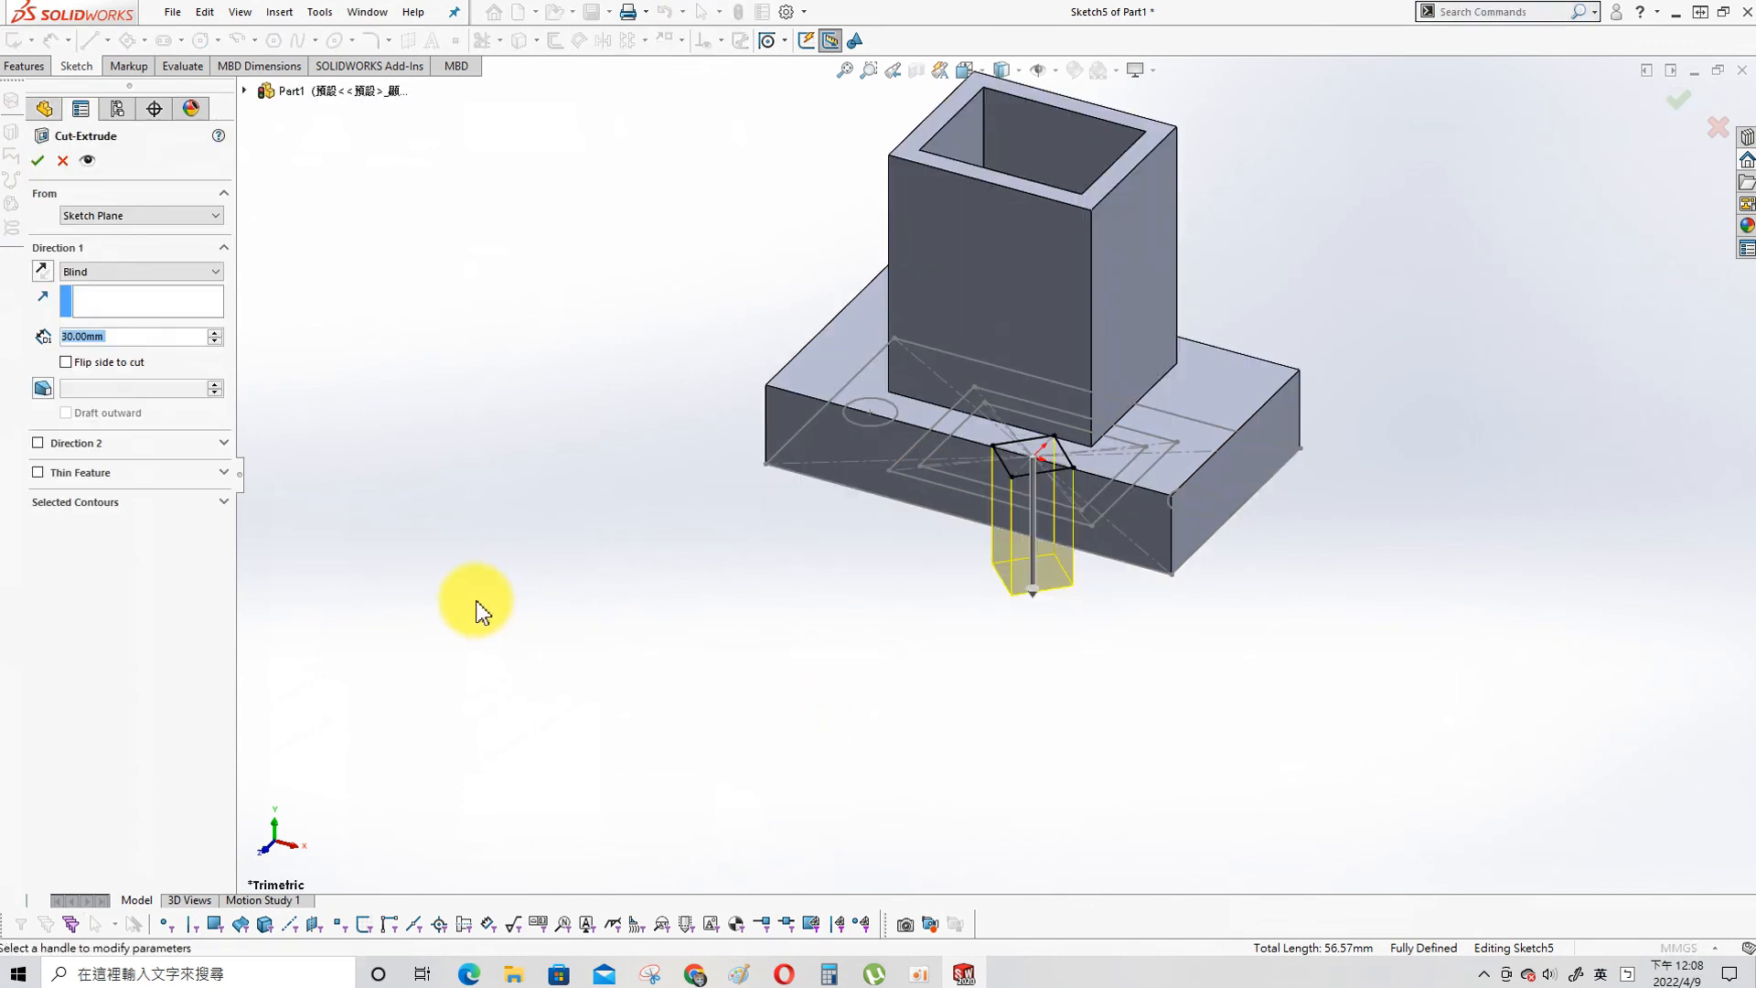
pyautogui.click(43, 268)
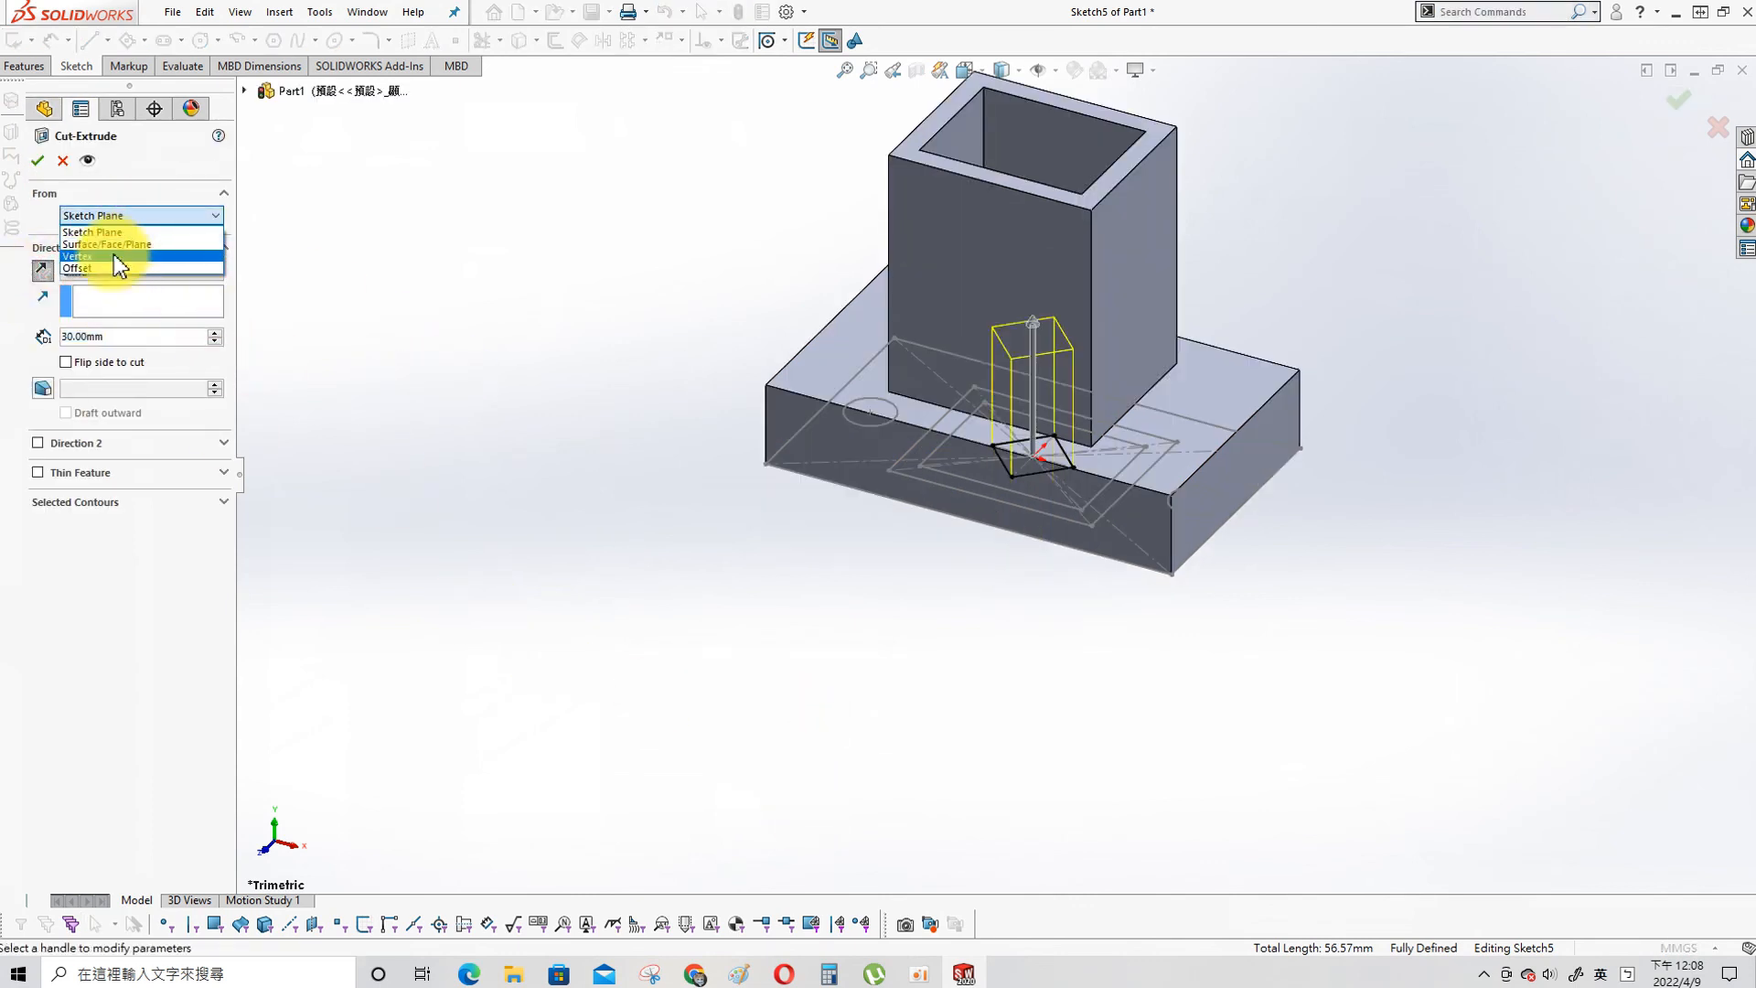
pyautogui.click(172, 282)
pyautogui.click(172, 274)
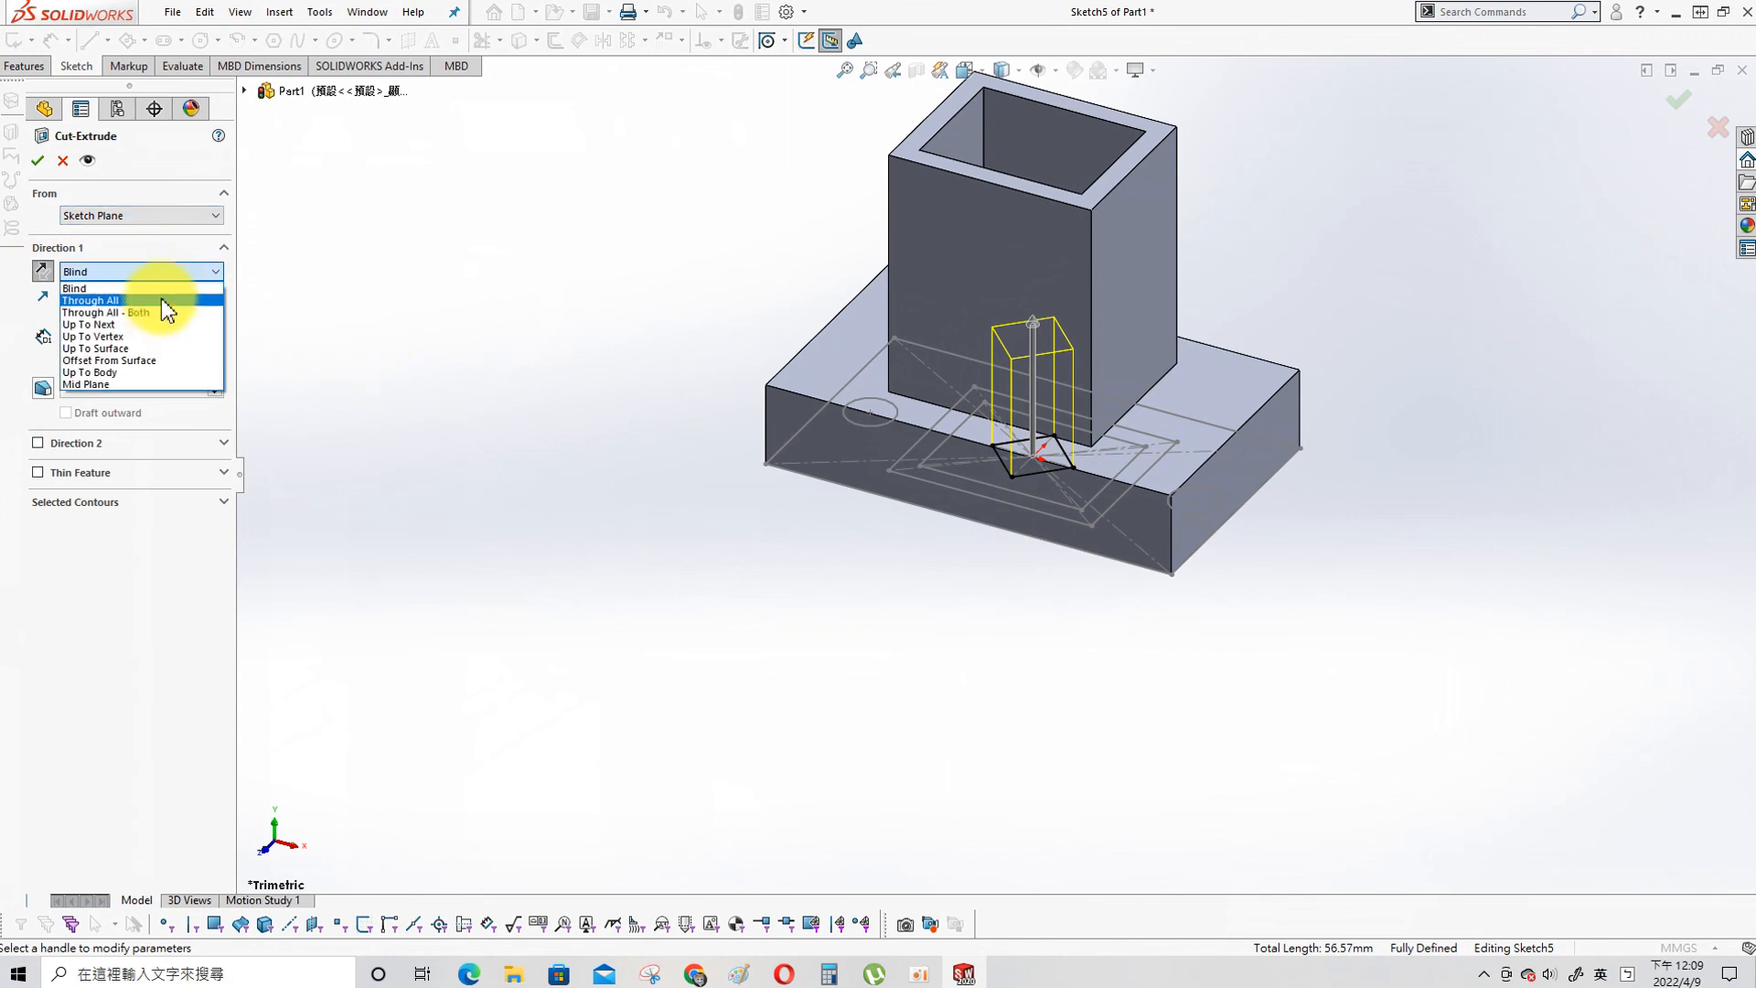
pyautogui.click(159, 309)
pyautogui.click(37, 160)
# - Start a sketch on the base plate's top face and convert the two 12 mm hole circles from the layout sketch into it
pyautogui.moveTo(1588, 502); pyautogui.dragTo(1220, 468, button='middle')
pyautogui.click(1250, 357)
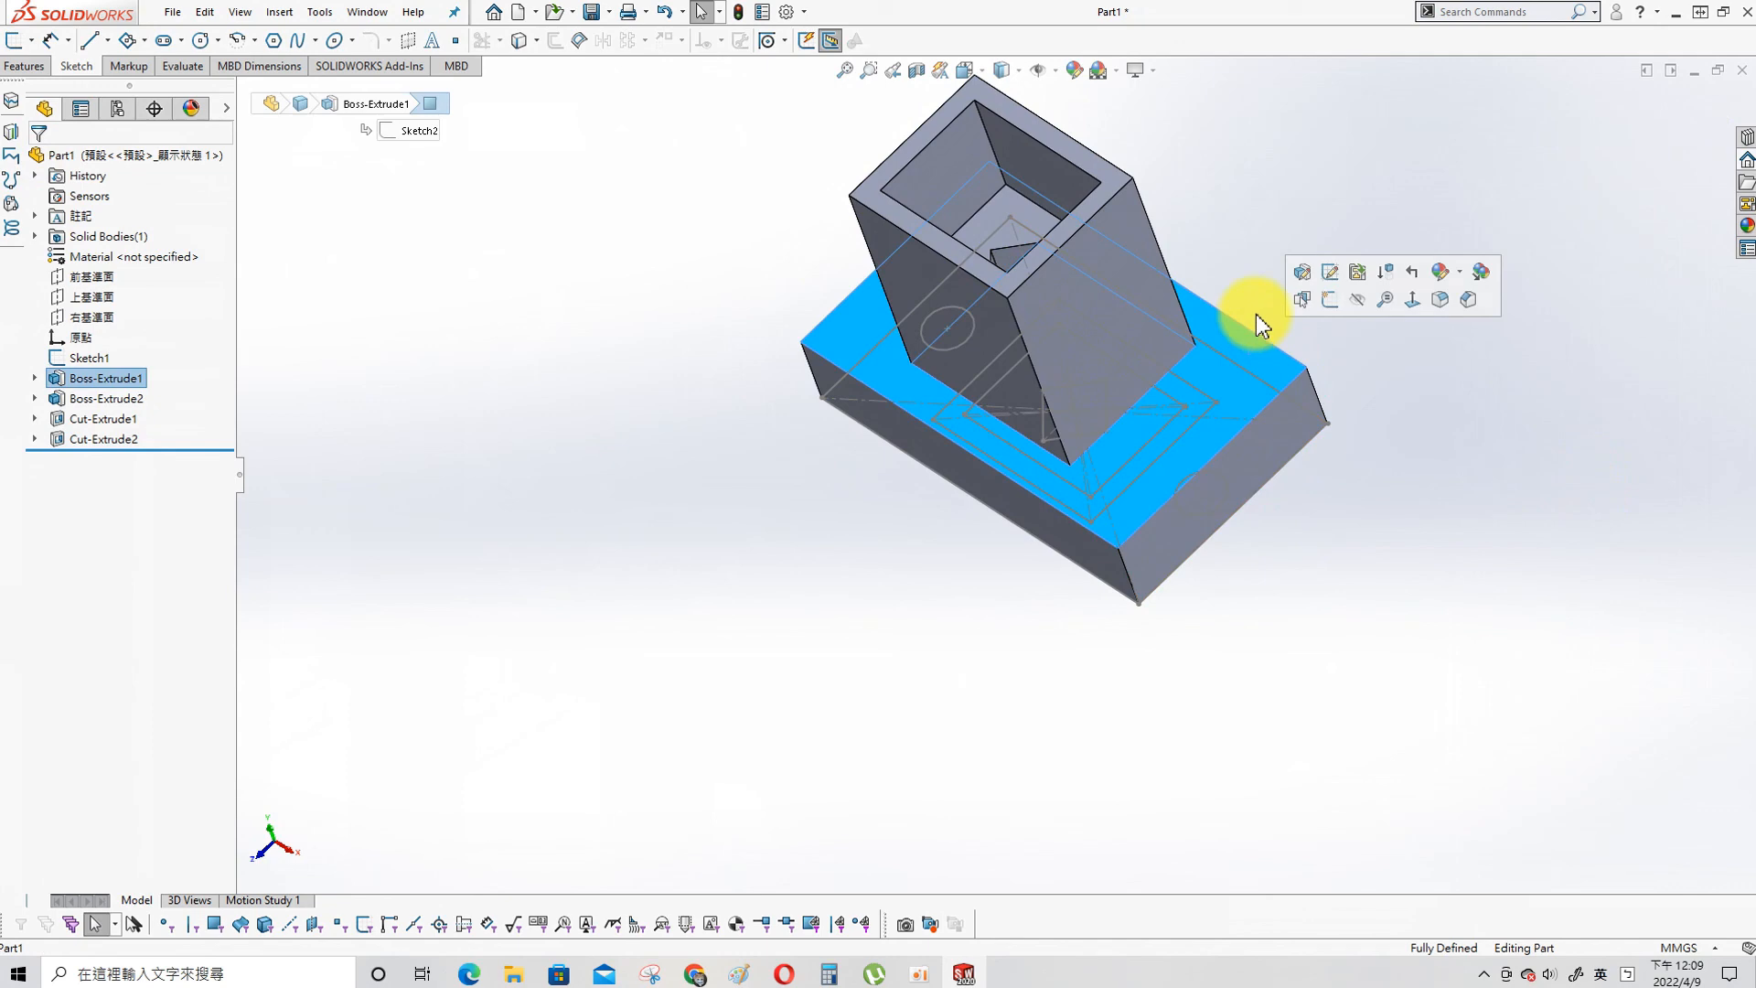
pyautogui.click(1331, 300)
pyautogui.moveTo(1120, 611); pyautogui.dragTo(1145, 643, button='middle')
pyautogui.press('s')
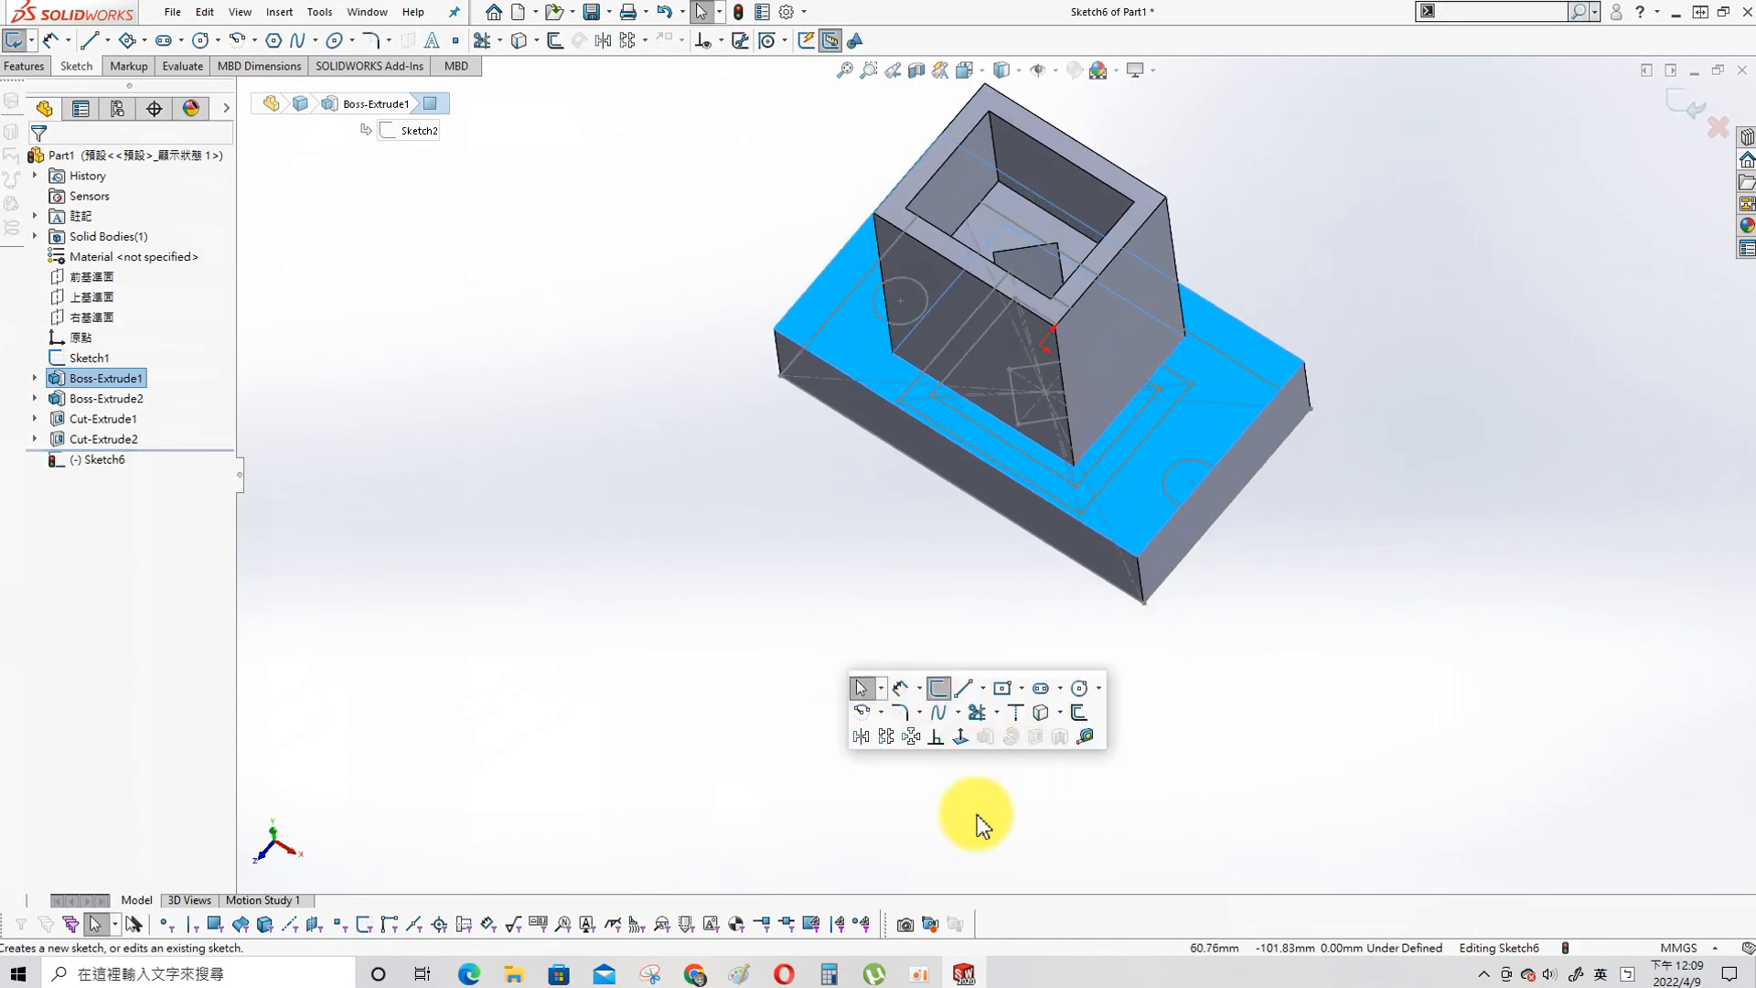
pyautogui.click(977, 814)
pyautogui.press('s')
pyautogui.click(1180, 812)
pyautogui.click(1193, 462)
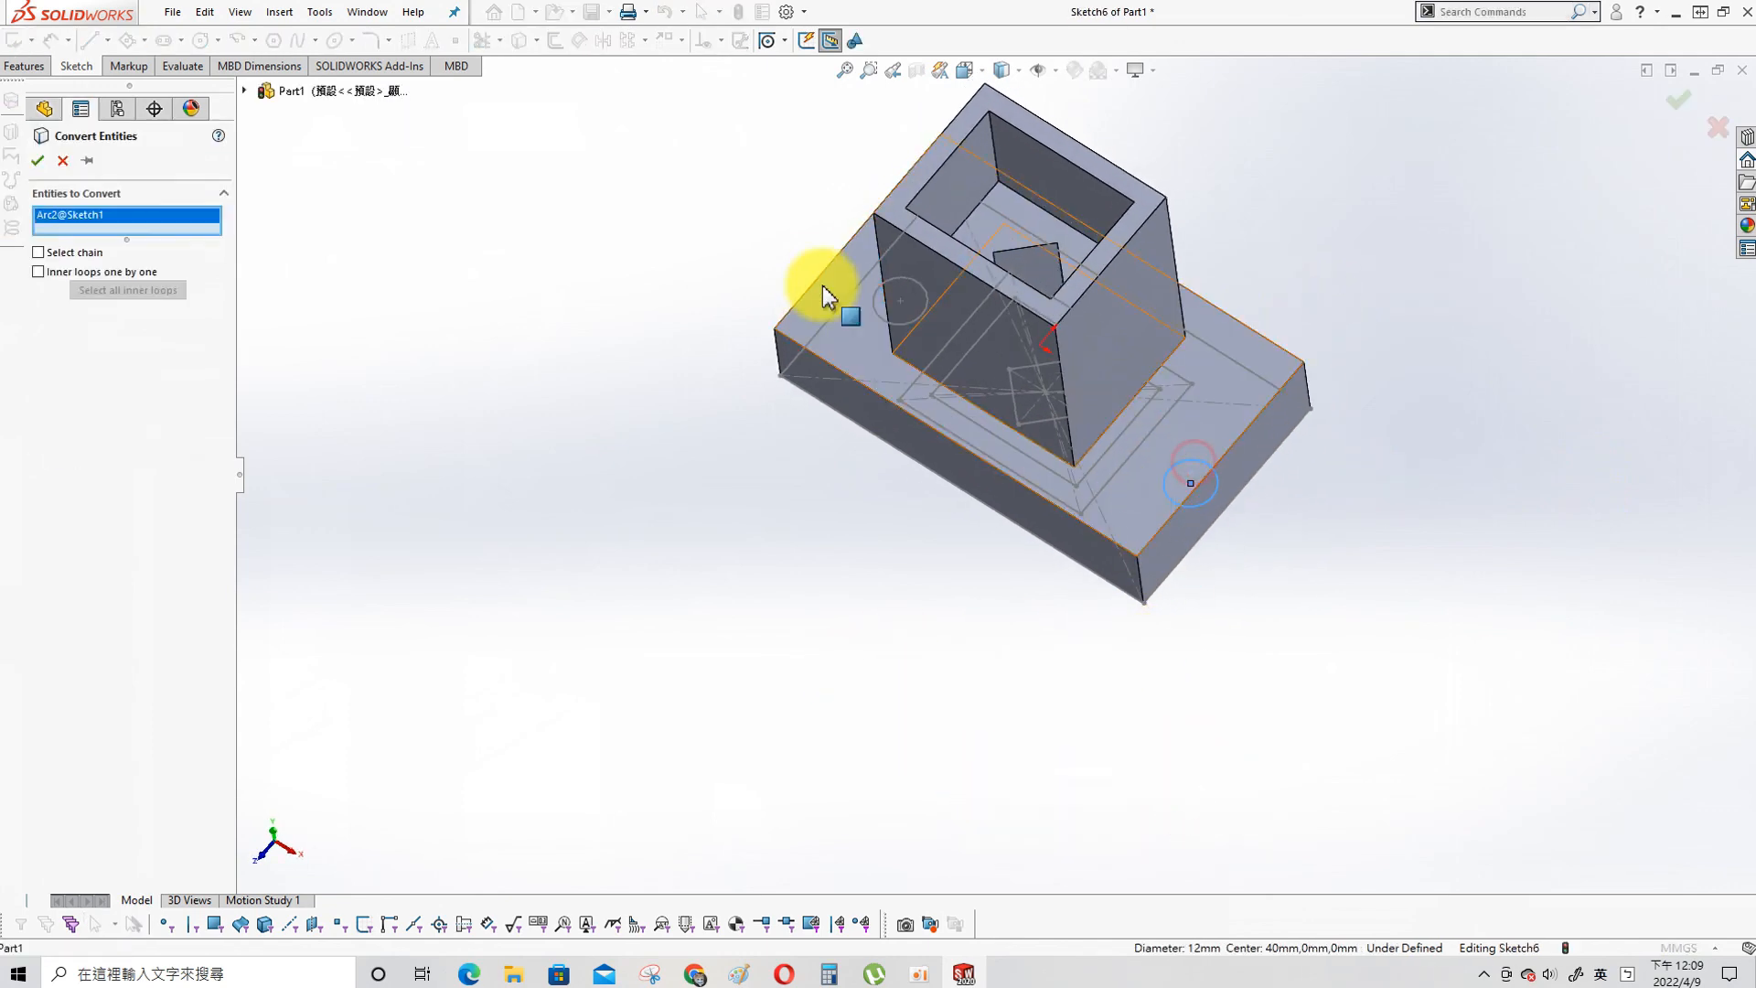
pyautogui.click(882, 320)
pyautogui.click(36, 160)
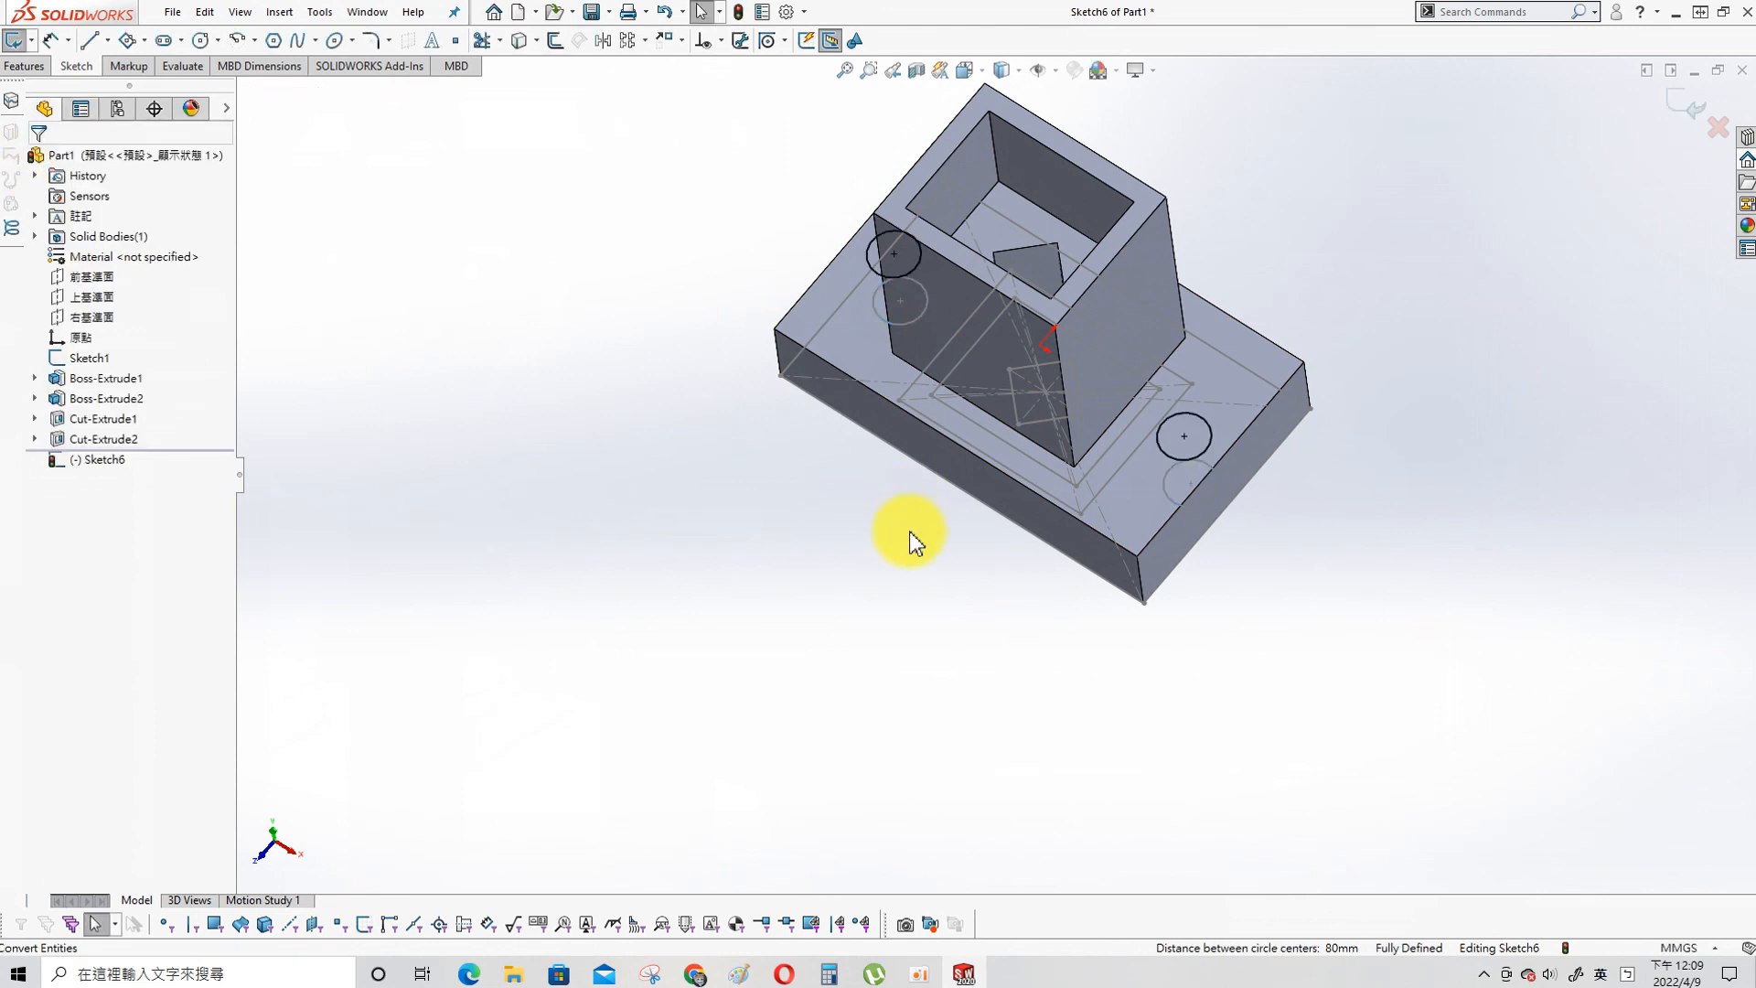
# - Cut the two circles down through the base plate with the Through All end condition
pyautogui.press('s')
pyautogui.click(1117, 595)
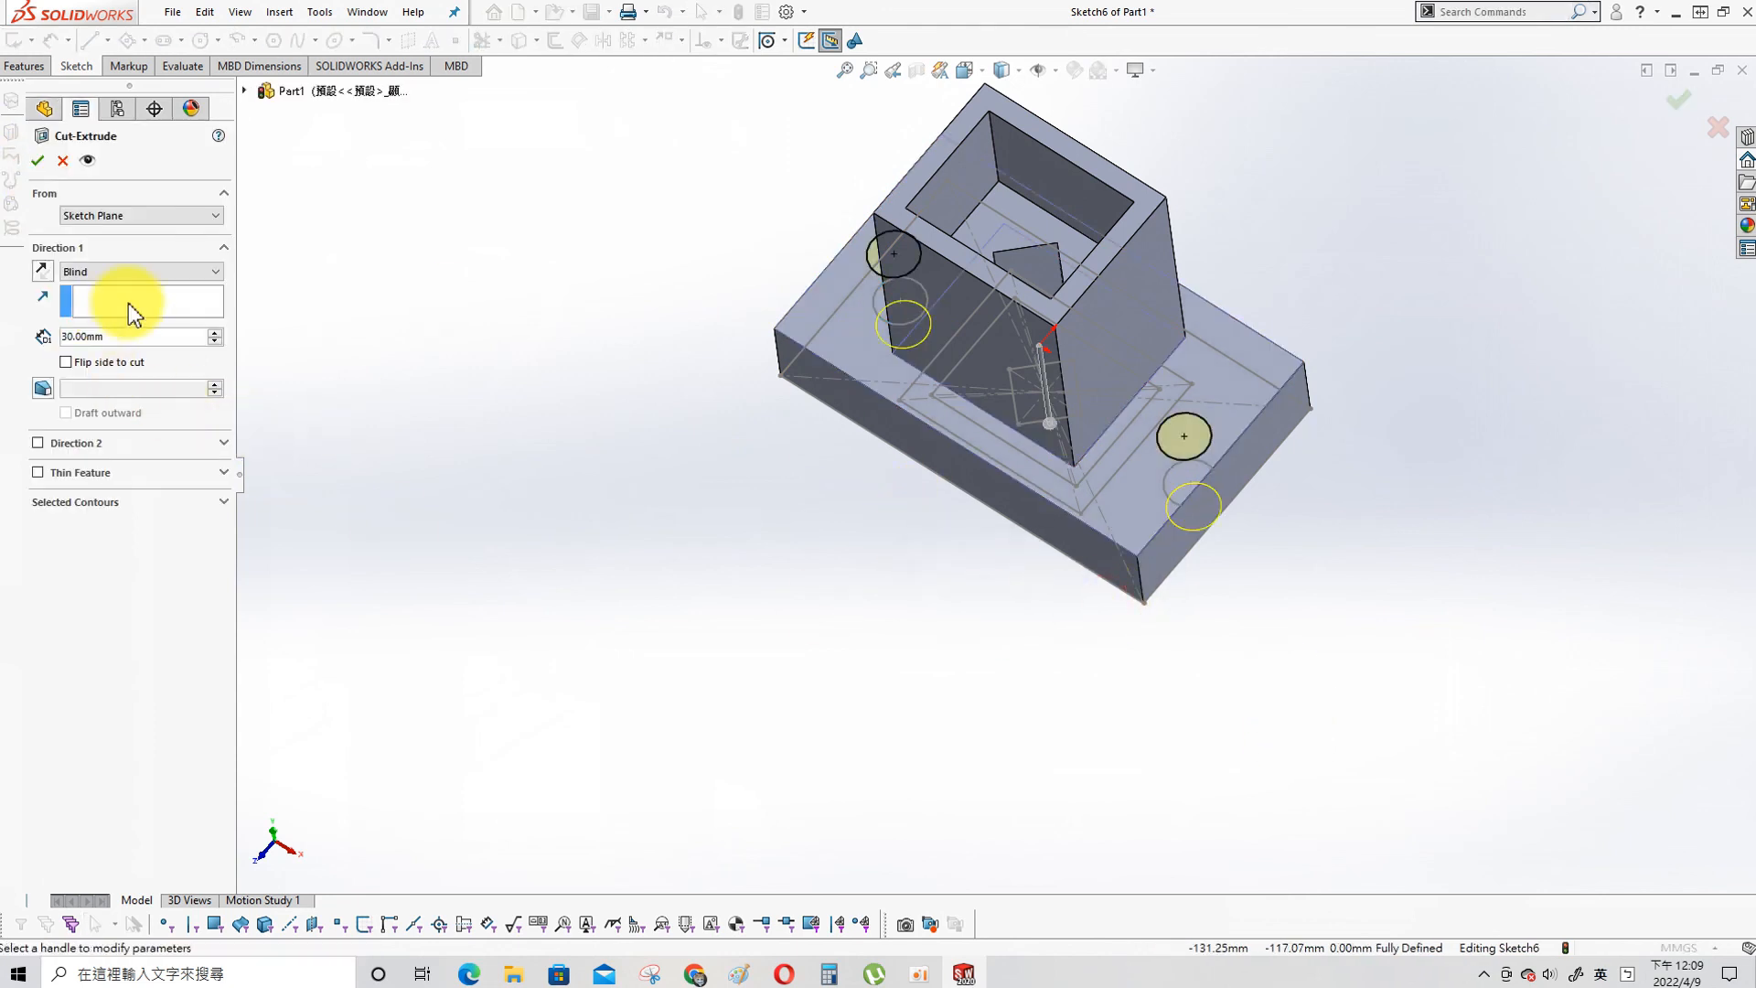
pyautogui.click(155, 271)
pyautogui.click(156, 304)
pyautogui.click(37, 161)
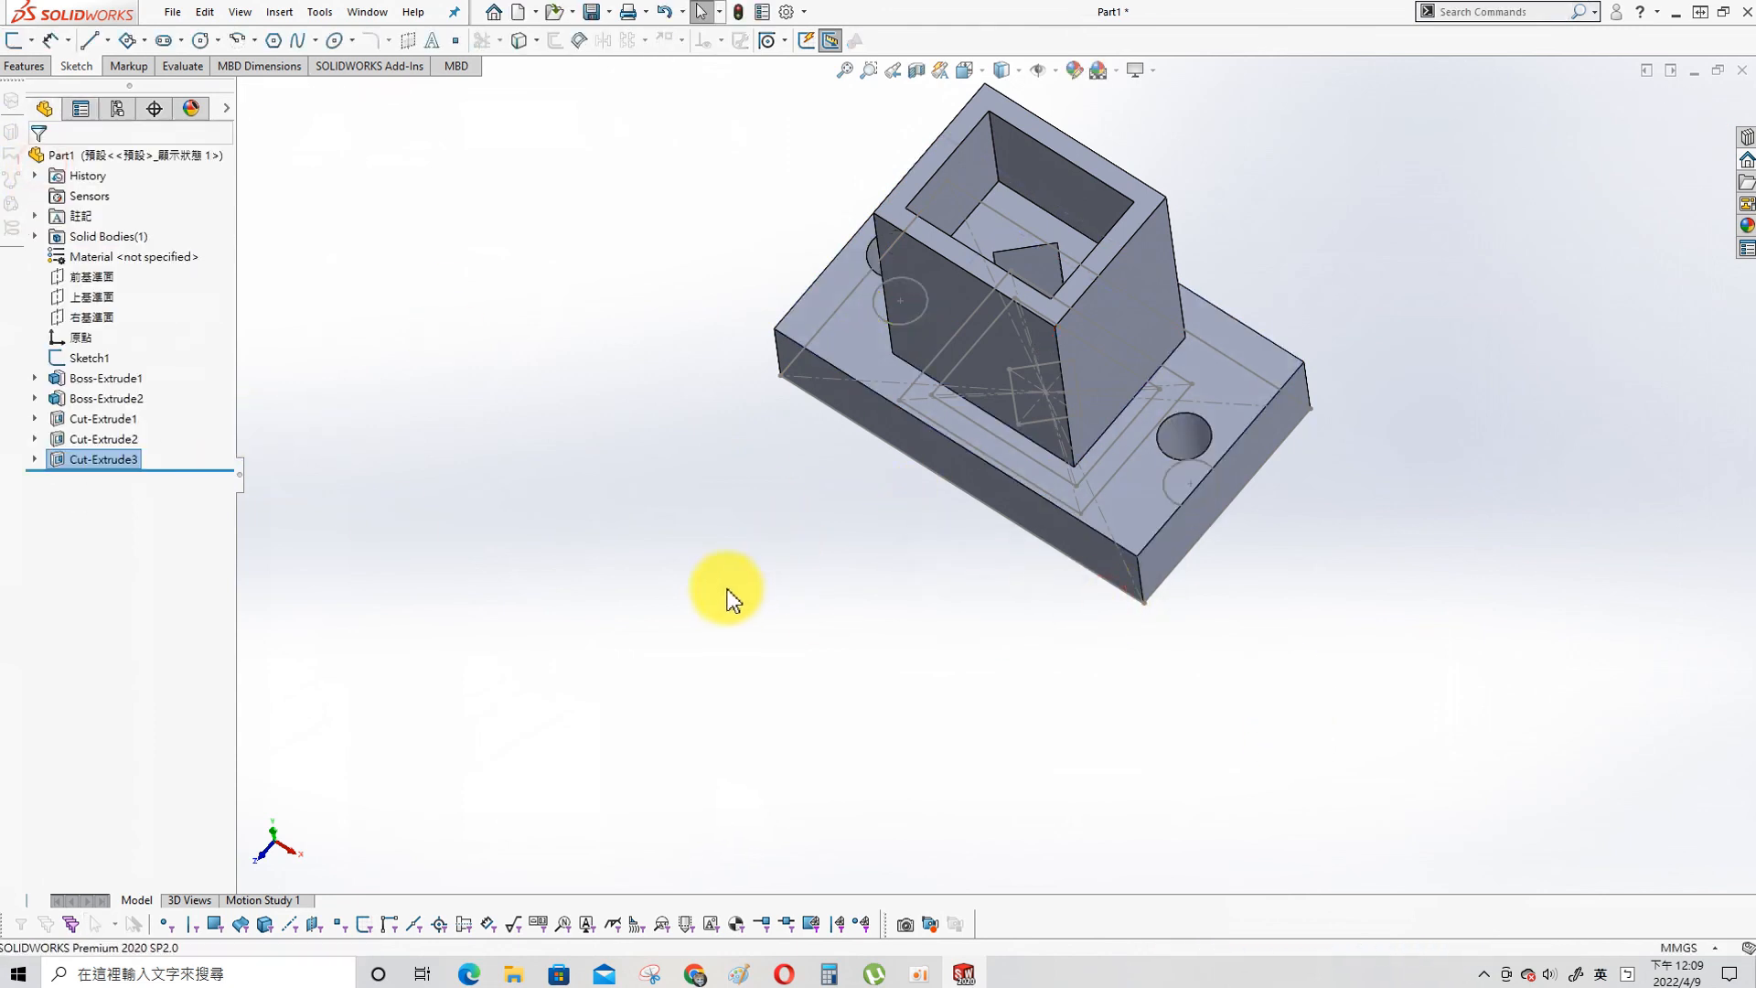
# - Hide the layout sketch Sketch1 so only the solid part is displayed
pyautogui.click(61, 377)
pyautogui.click(55, 360)
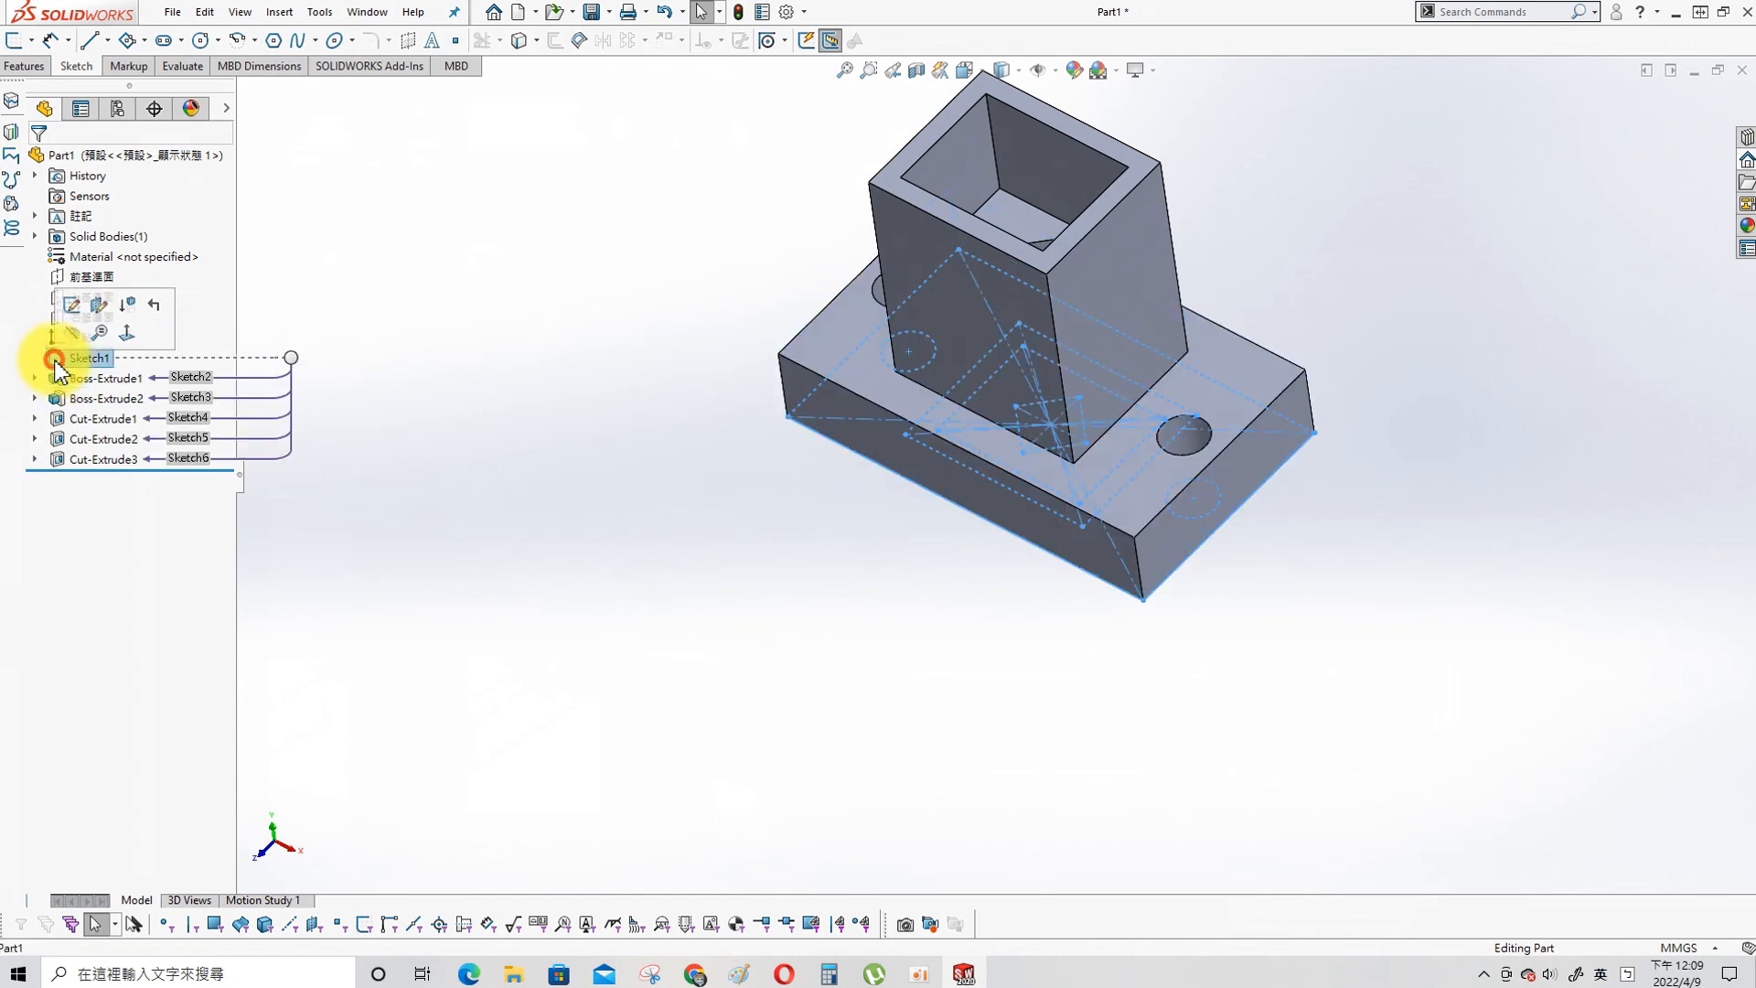
pyautogui.click(83, 335)
# - Switch to Paint to compare the model with the Exercises 19 drawing, and return to SOLIDWORKS
pyautogui.moveTo(786, 384)
pyautogui.mouseDown(button='middle')
pyautogui.moveTo(862, 360)
pyautogui.moveTo(870, 521)
pyautogui.moveTo(1117, 396)
pyautogui.moveTo(1177, 405)
pyautogui.moveTo(1344, 521)
pyautogui.moveTo(1052, 372)
pyautogui.mouseUp(button='middle')
pyautogui.moveTo(1158, 344)
pyautogui.keyDown('ctrl'); pyautogui.mouseDown(button='middle')
pyautogui.moveTo(1301, 513)
pyautogui.moveTo(1462, 545)
pyautogui.mouseUp(button='middle'); pyautogui.keyUp('ctrl')
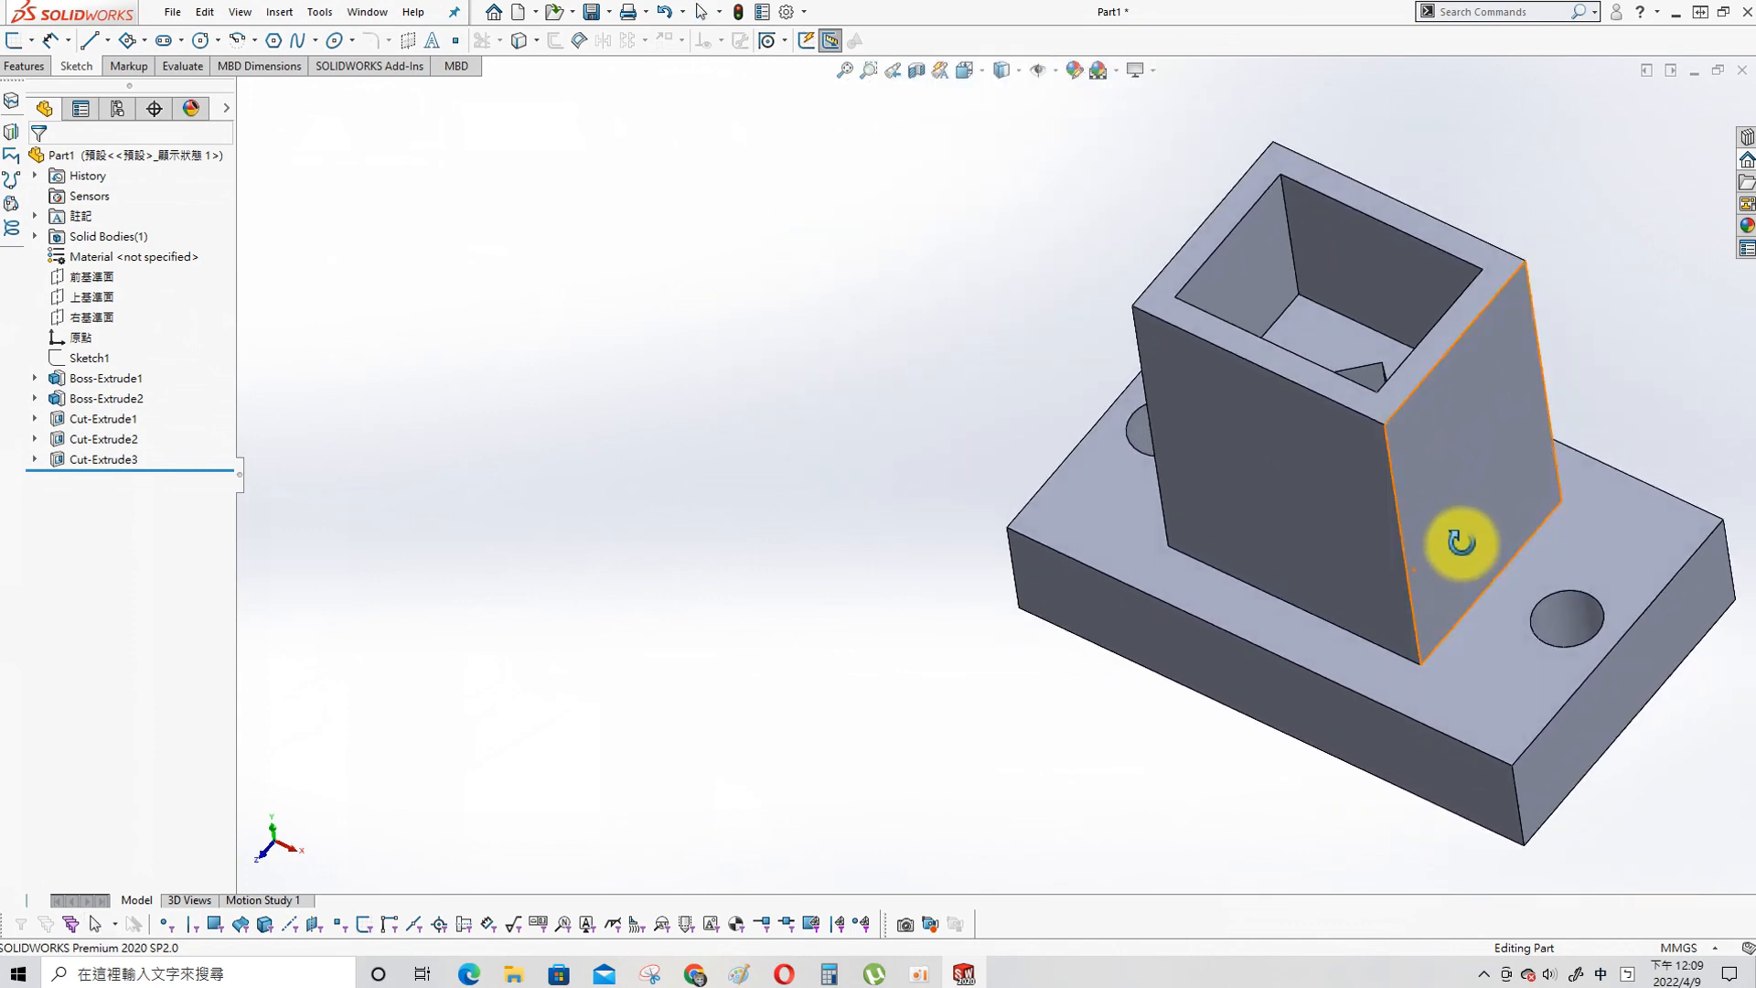
pyautogui.click(739, 974)
pyautogui.moveTo(690, 117); pyautogui.dragTo(685, 103)
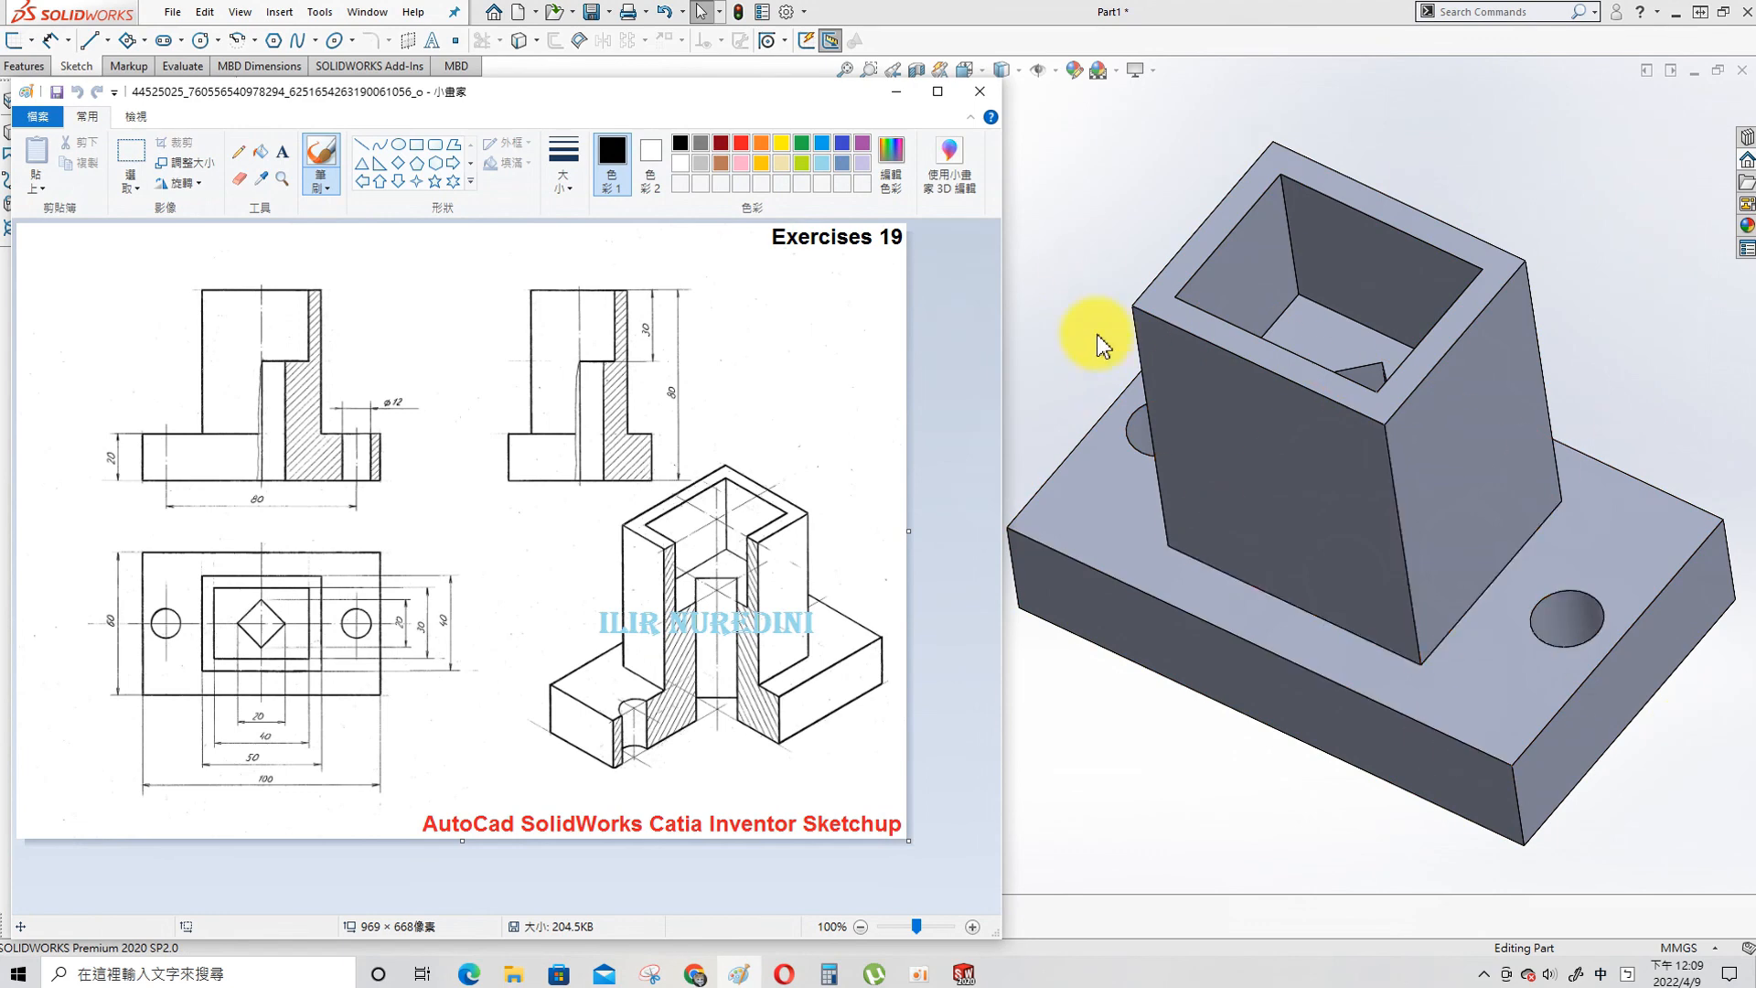
pyautogui.click(1080, 149)
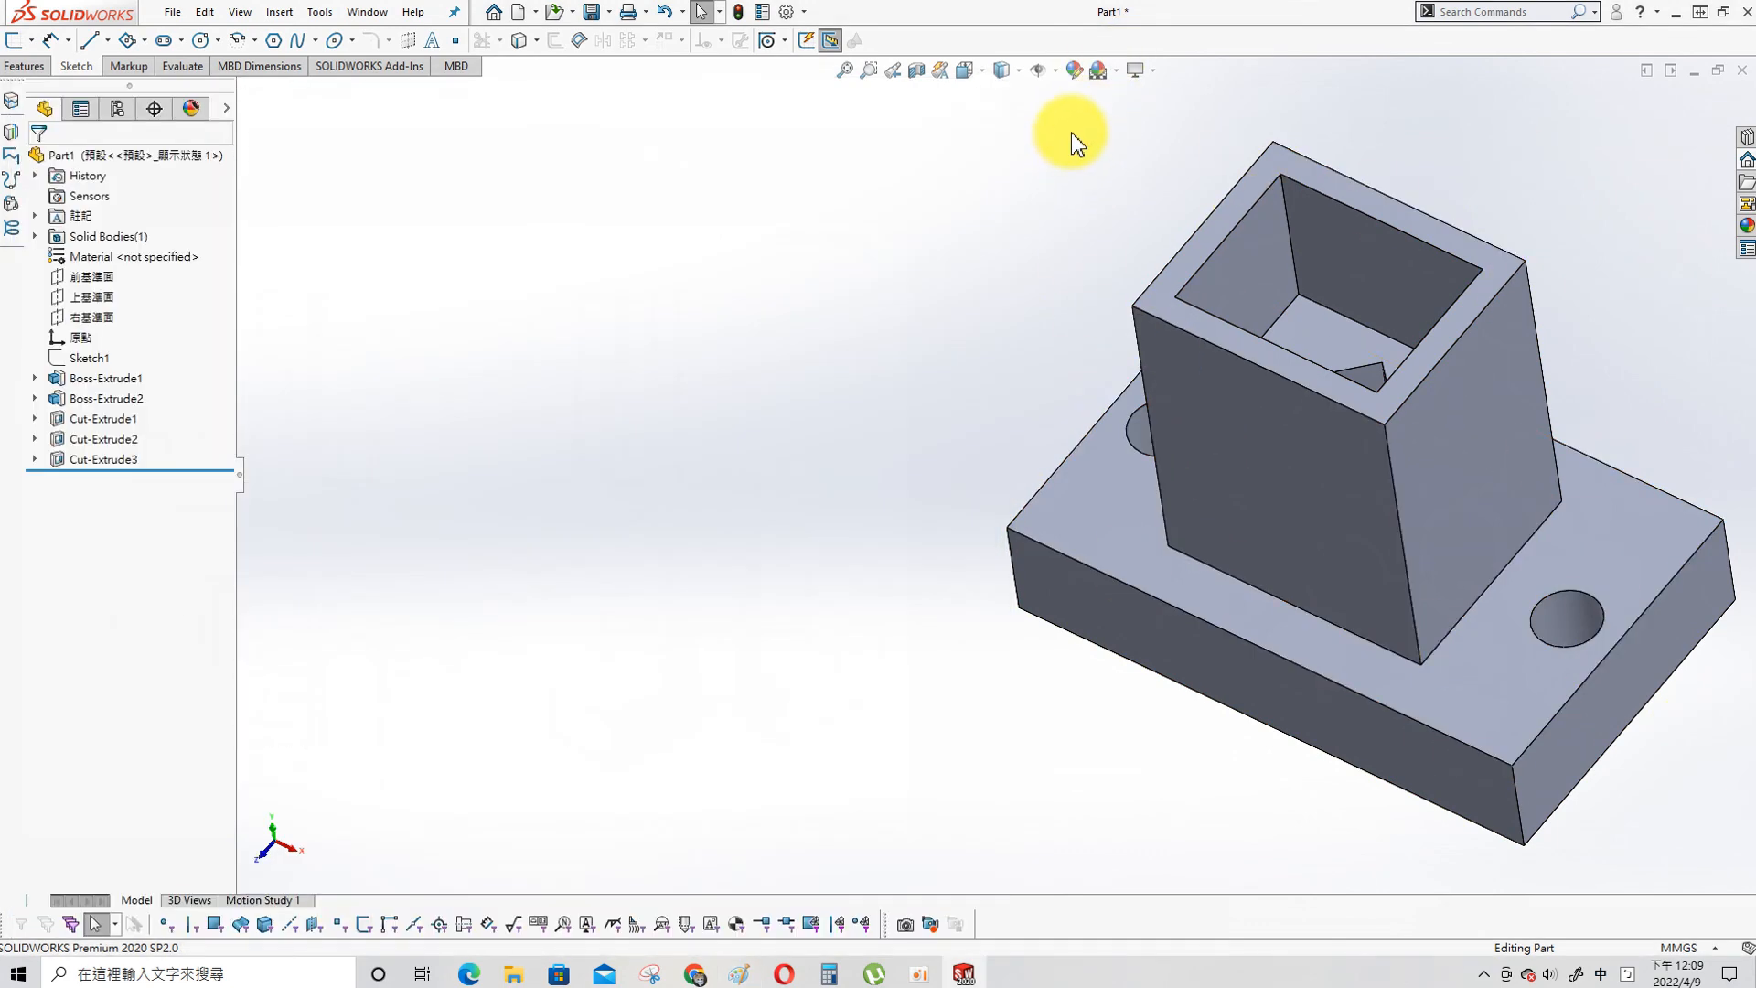
# - Save the part as Part1 in SOLIDWORKS Part format in the 練習\2022-04-09 folder on drive D
pyautogui.hotkey('ctrl', 's')
pyautogui.click(327, 72)
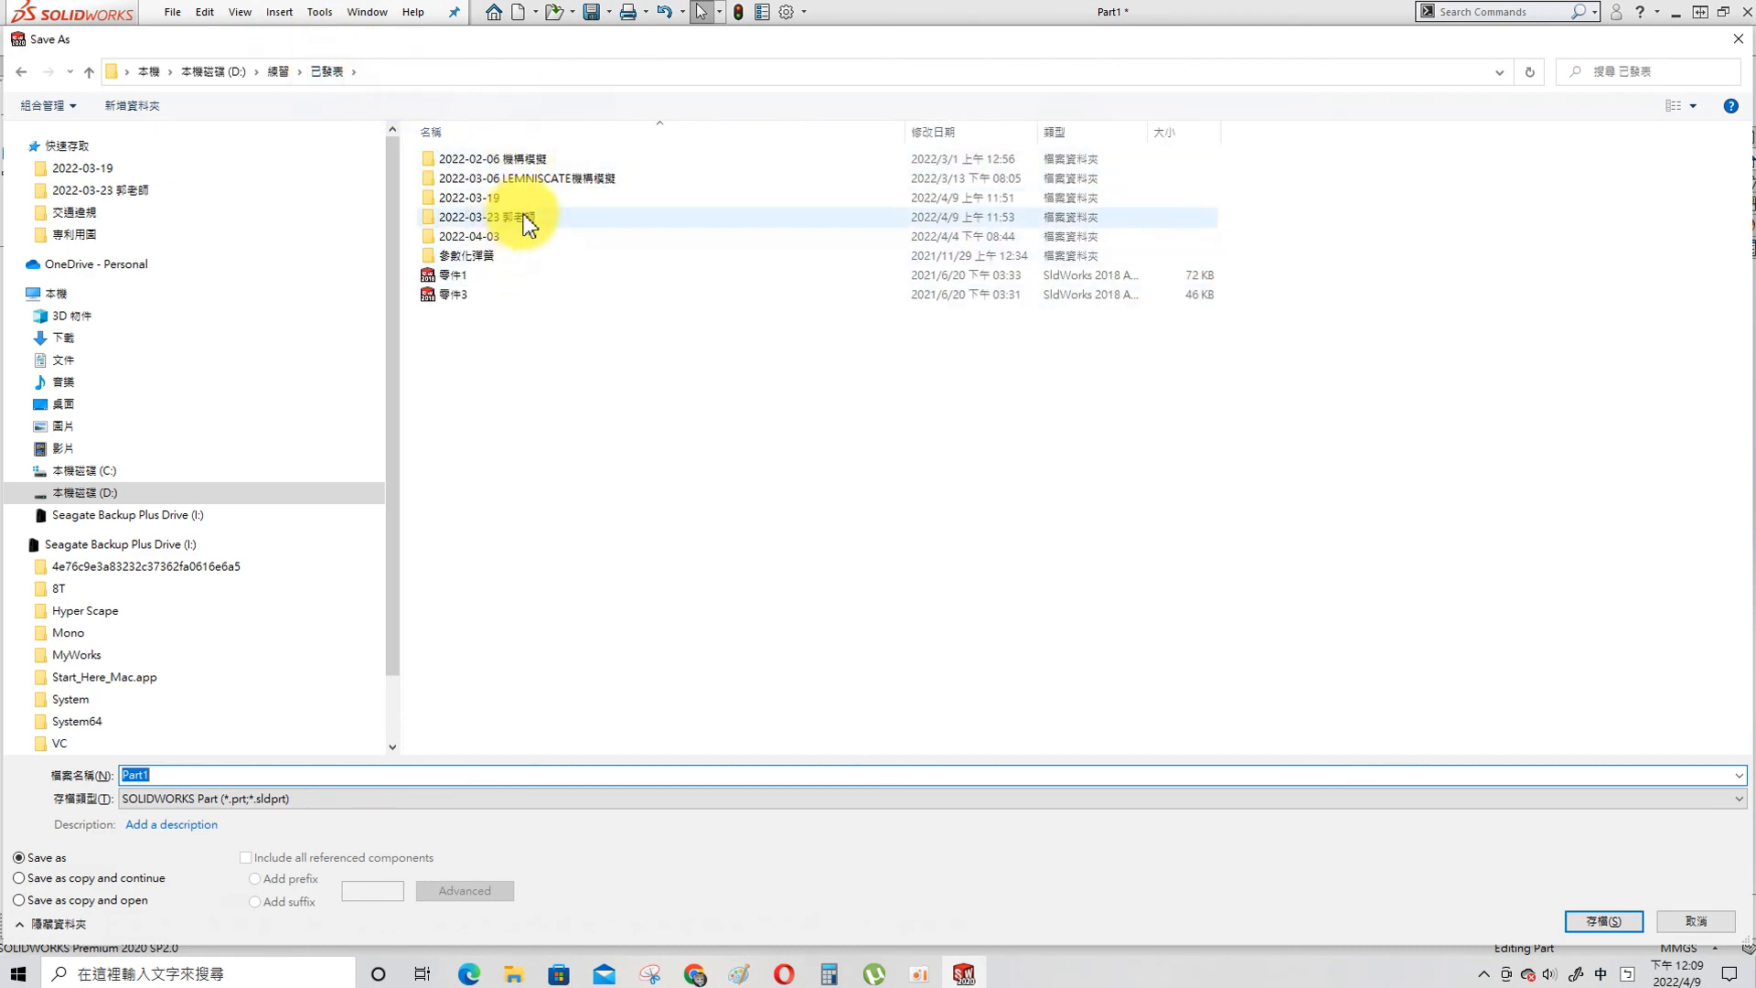
pyautogui.click(278, 72)
pyautogui.doubleClick(469, 178)
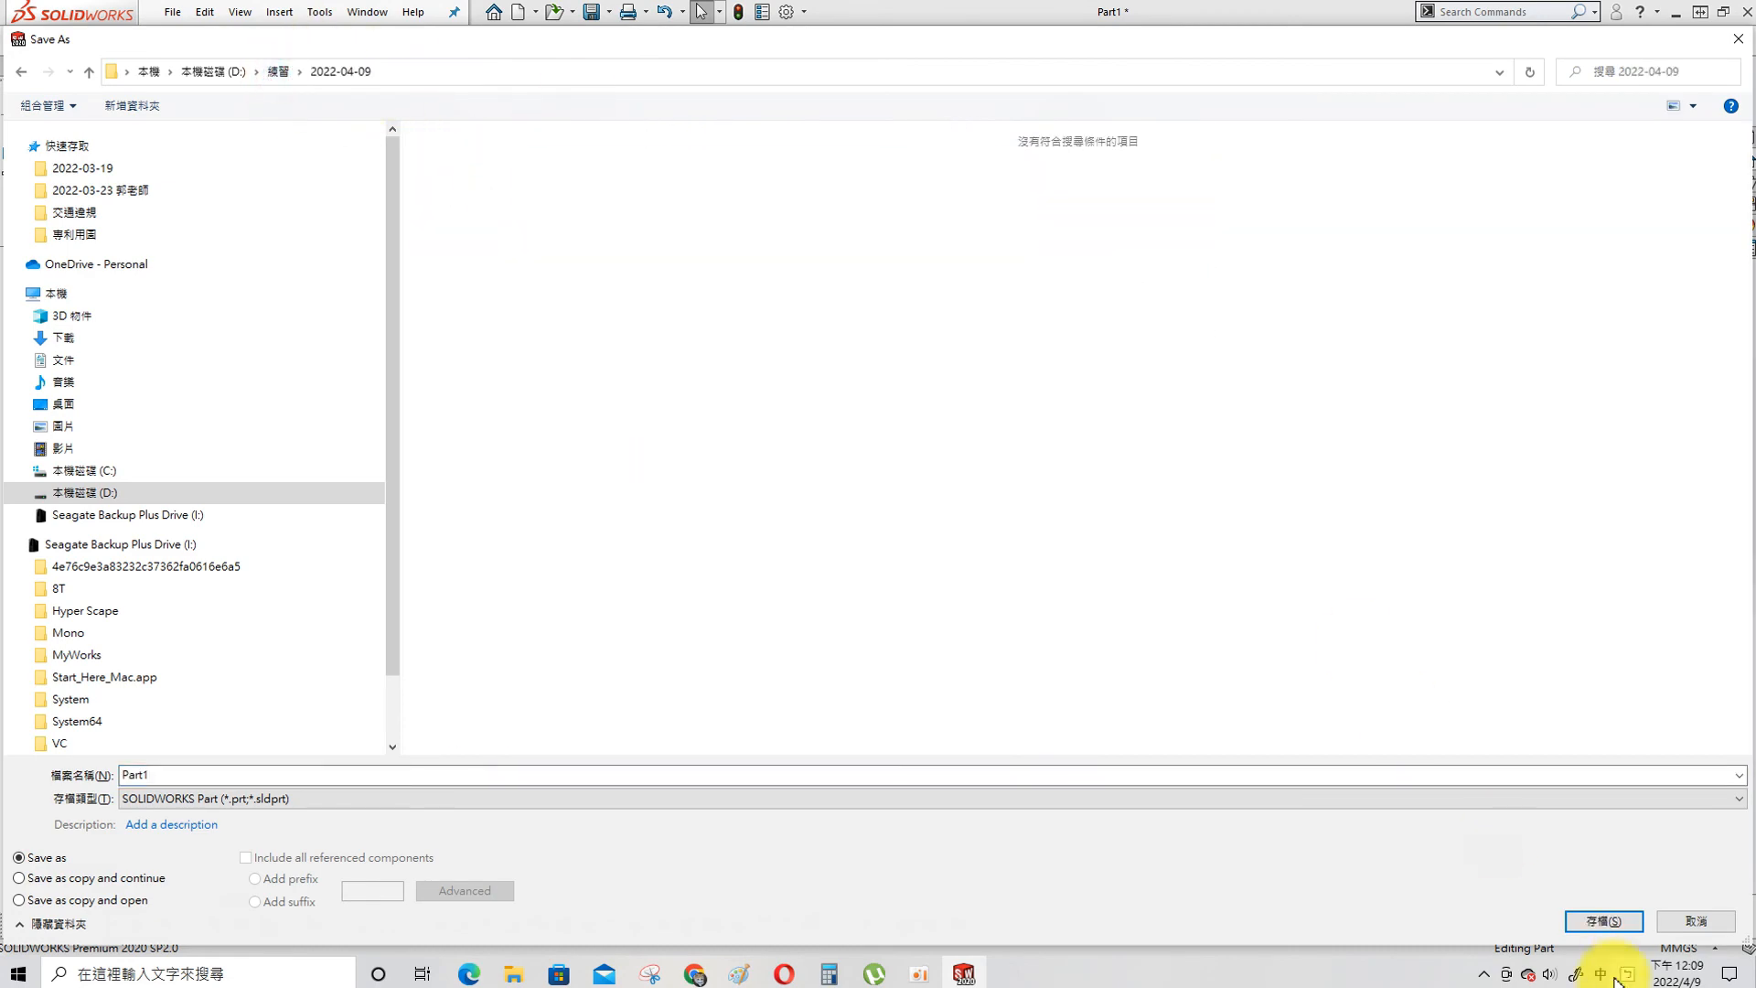
pyautogui.click(1603, 920)
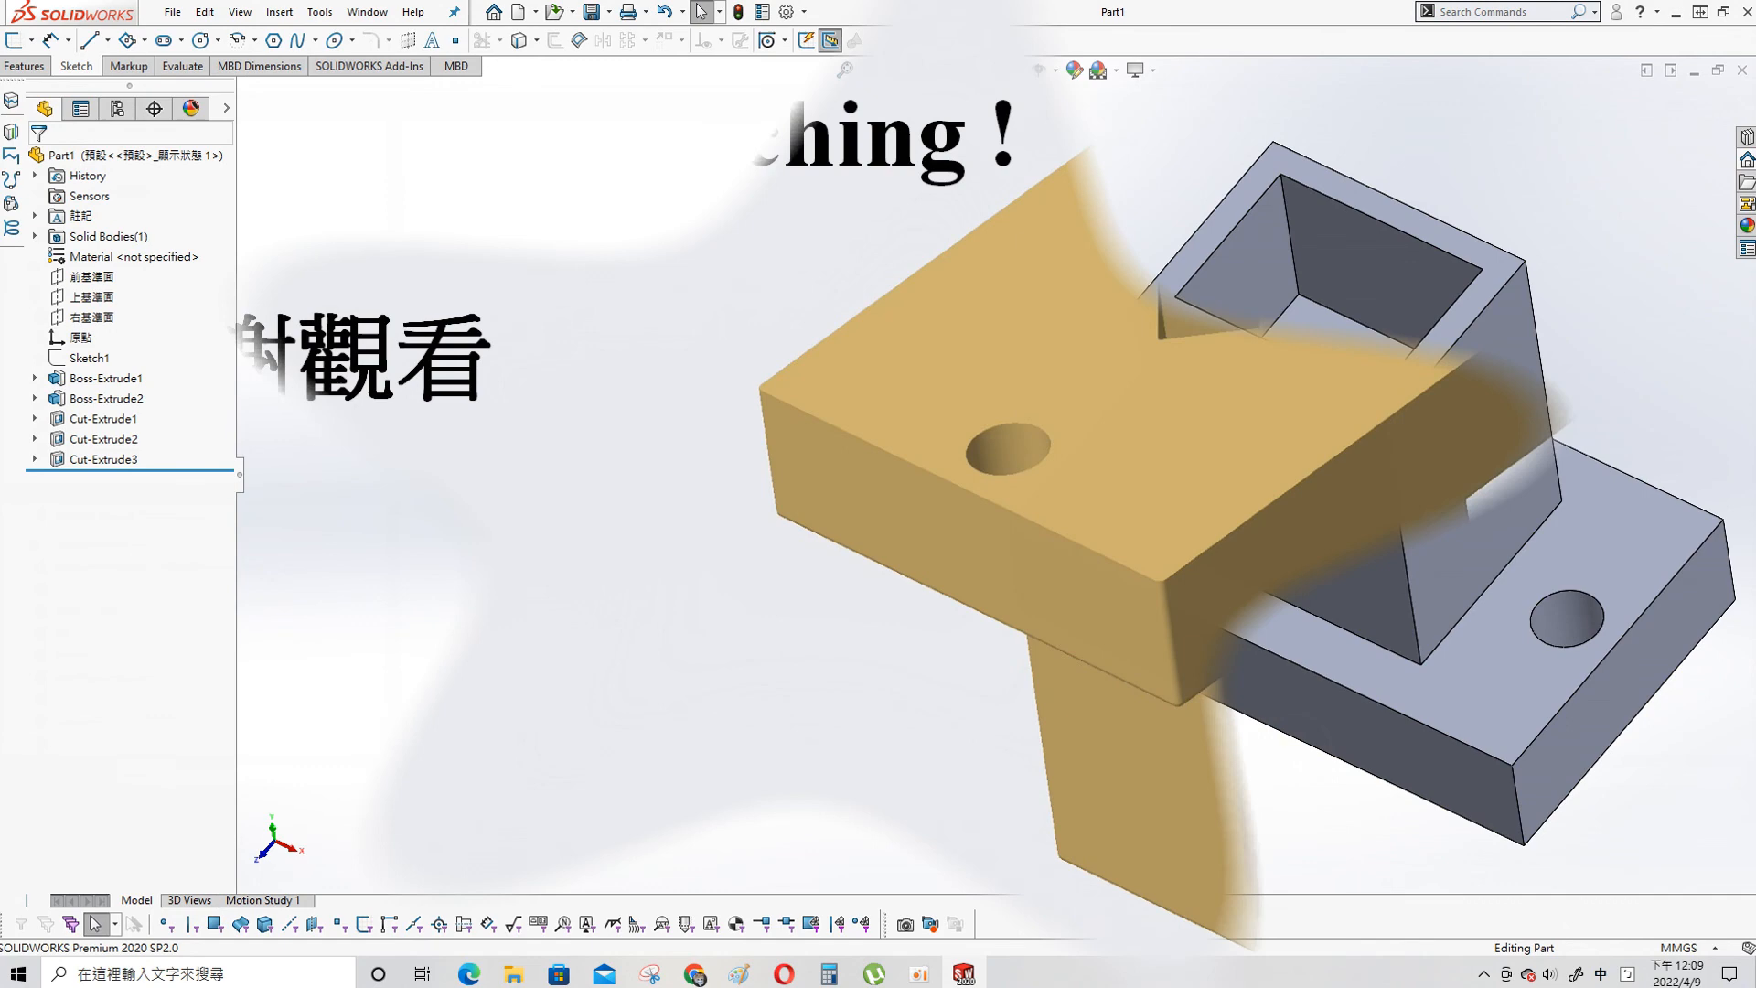